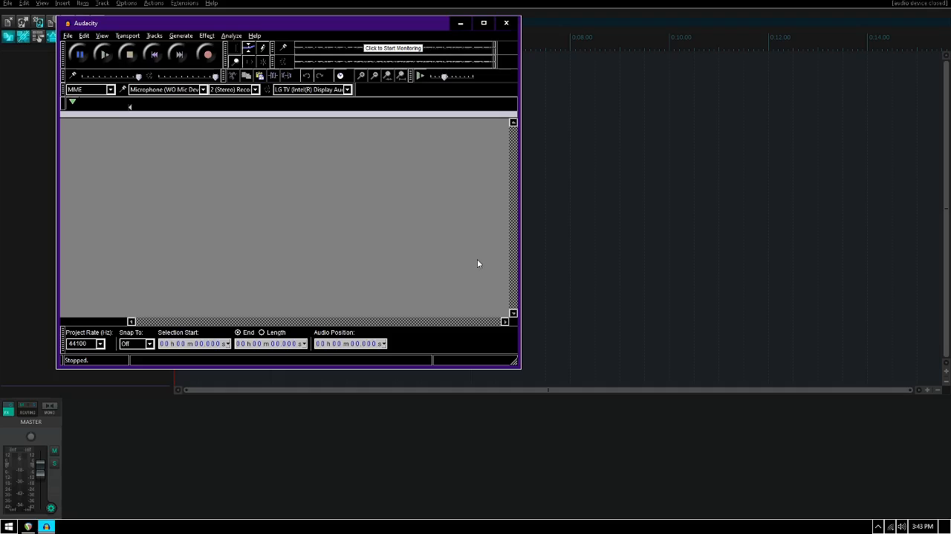
- Import the third audio stream of Mixing day 1 part 2.mkv and briefly play it back
key(ctrl+shift+i)
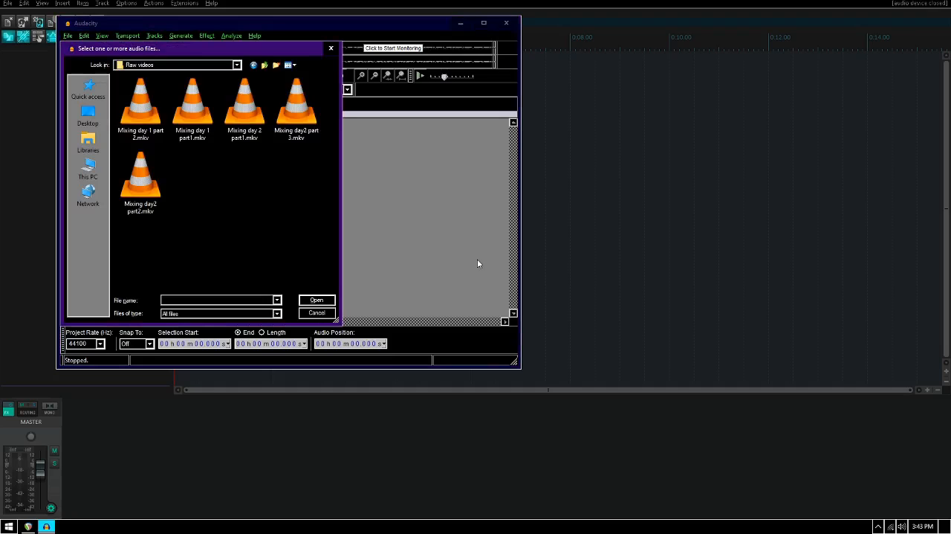
key(Right)
key(Left)
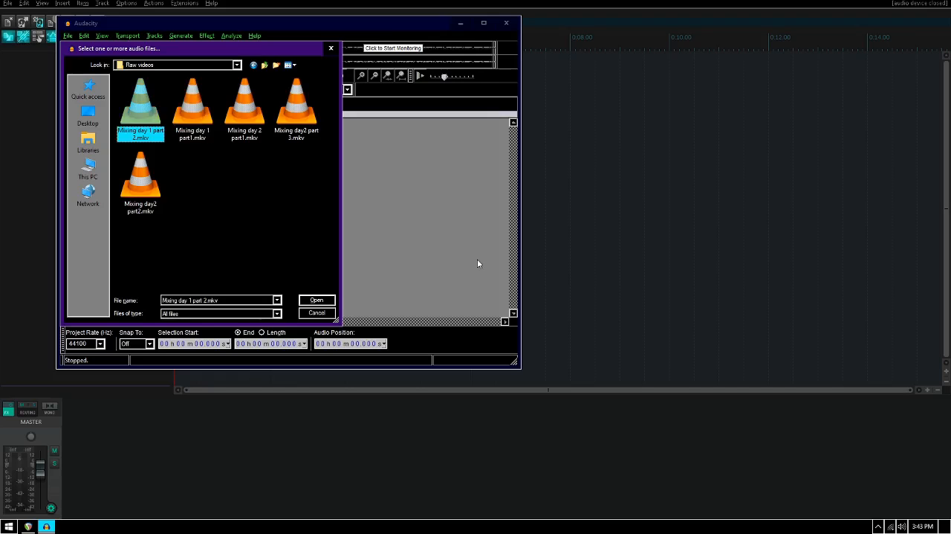
key(Return)
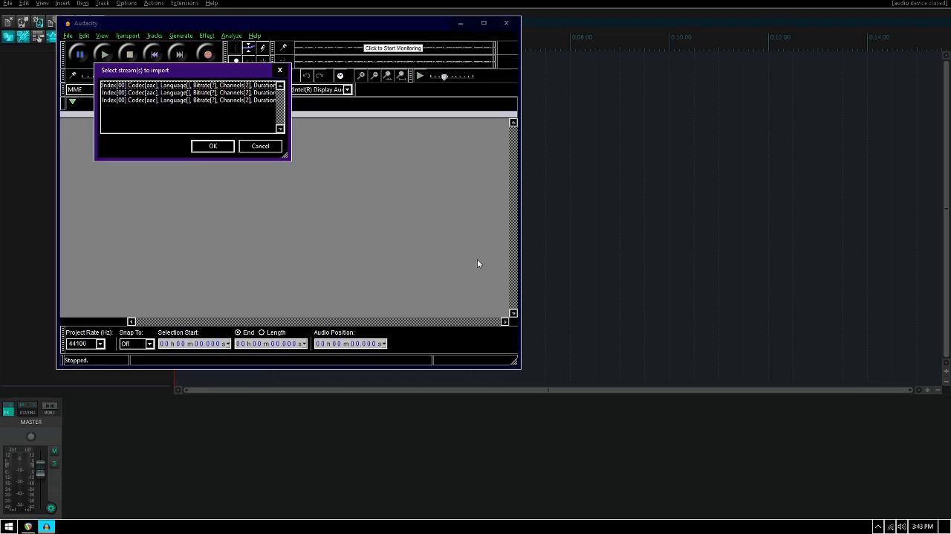
key(Down)
key(Down)
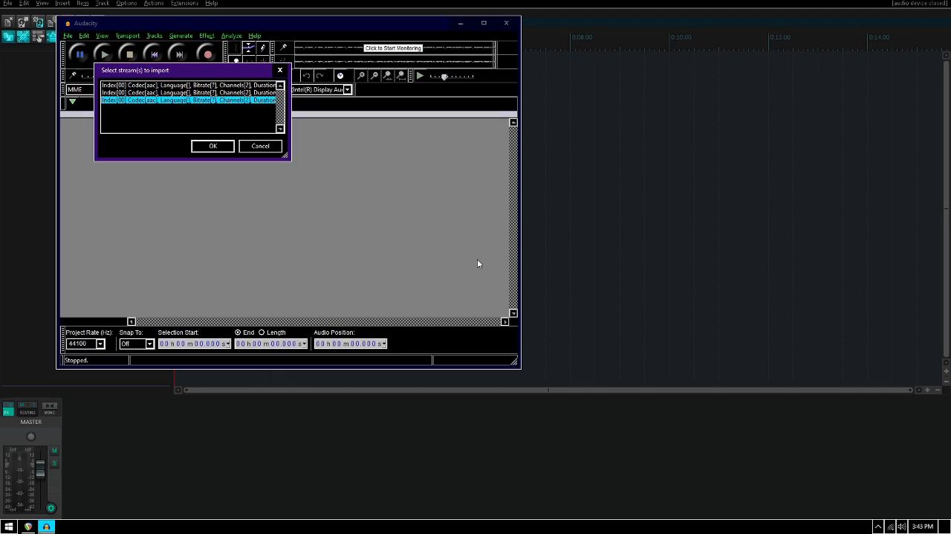
key(Return)
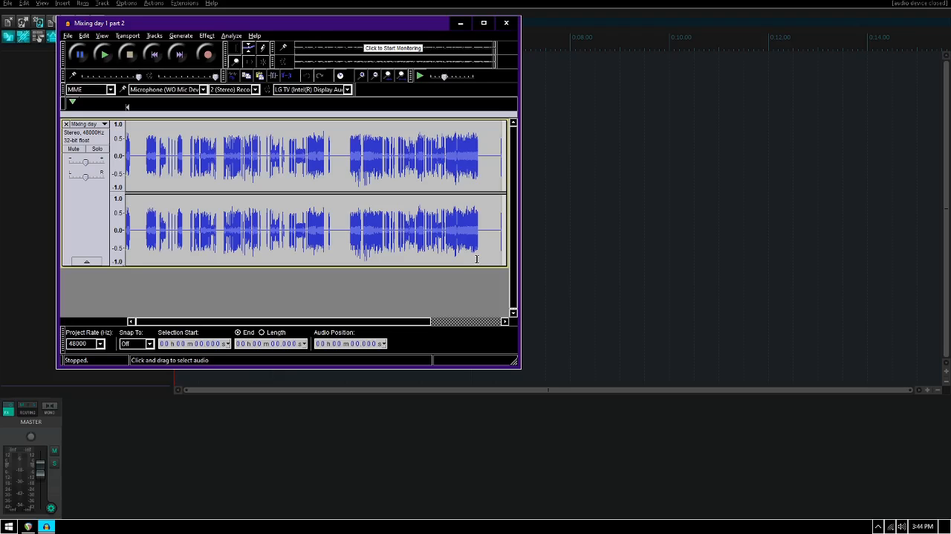
key(space)
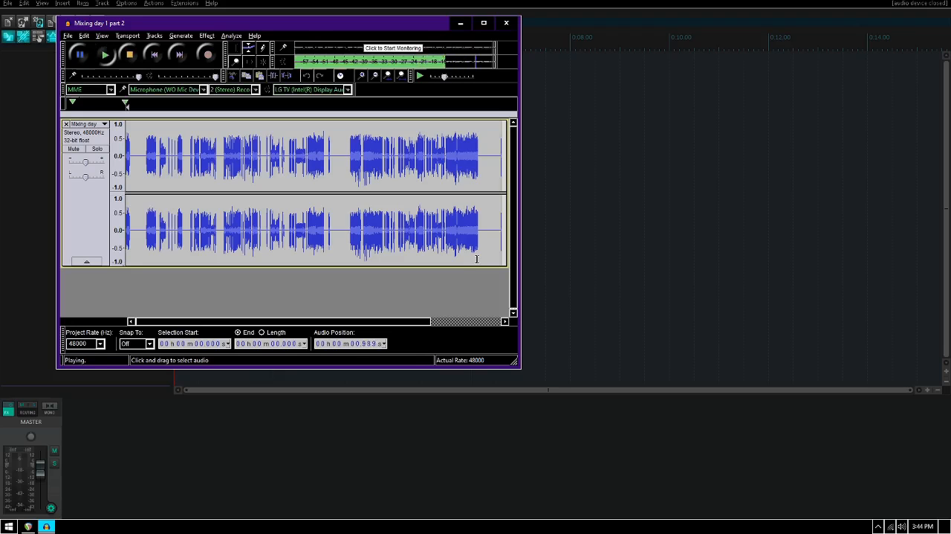
key(space)
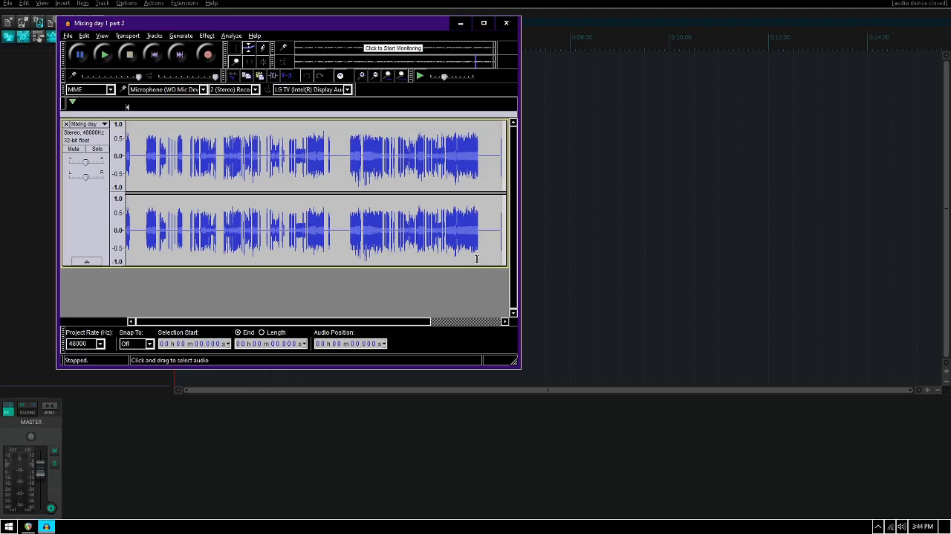
- Open the Export Audio dialog to review the save folder, file name and WAV format, then cancel it
key(alt)
key(Down)
key(Down)
key(Down)
key(Down)
key(Down)
key(Down)
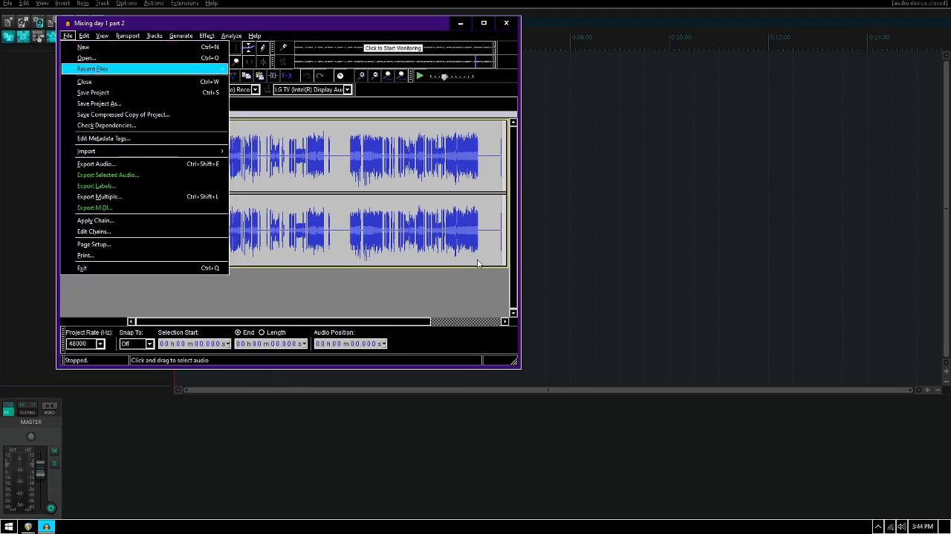
key(Down)
key(Down)
key(Down)
key(Down)
key(Down)
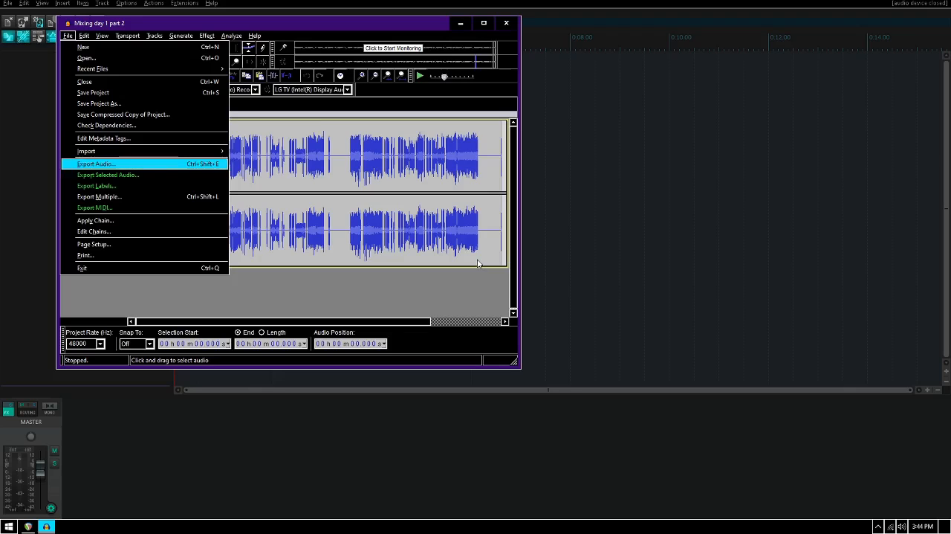
key(Down)
key(Down)
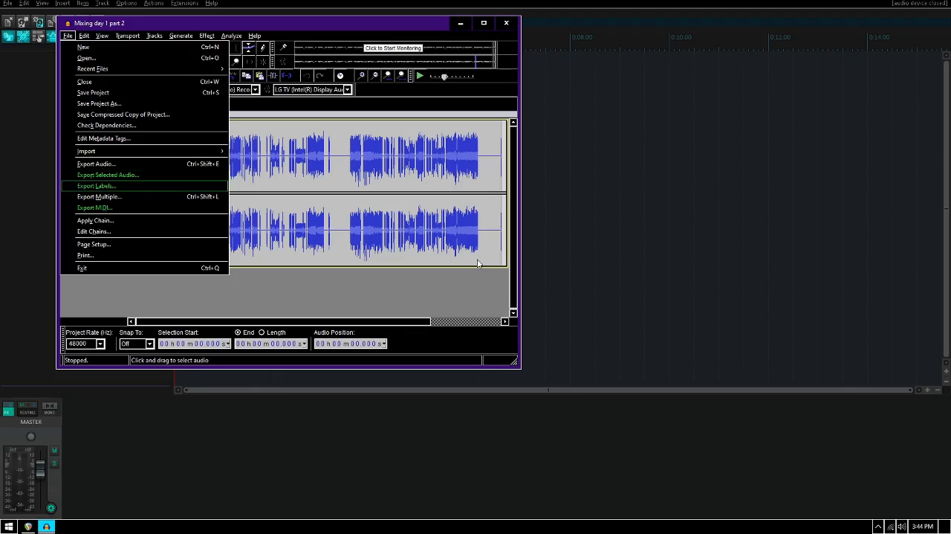
key(Down)
key(Down)
key(Down)
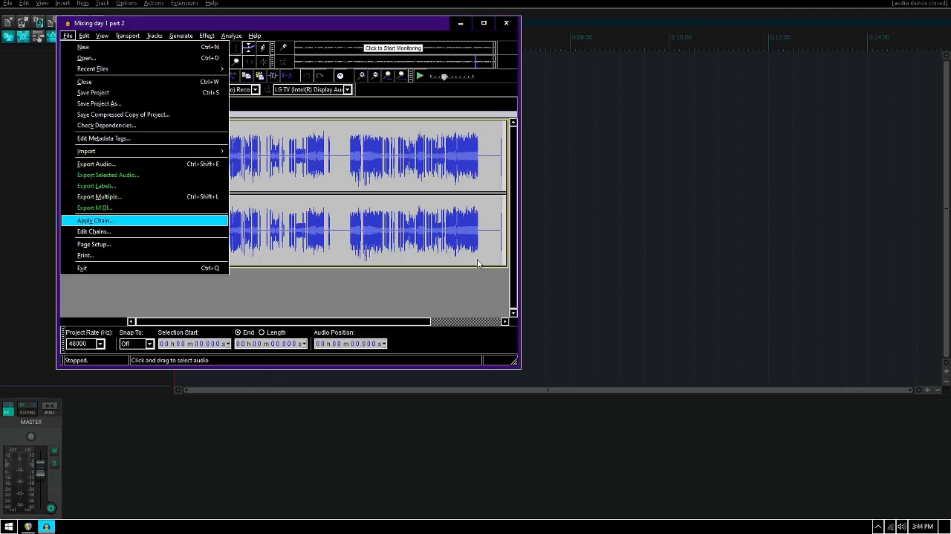
key(Down)
key(Up)
key(Up)
key(Up)
key(Up)
key(Up)
key(Up)
key(Up)
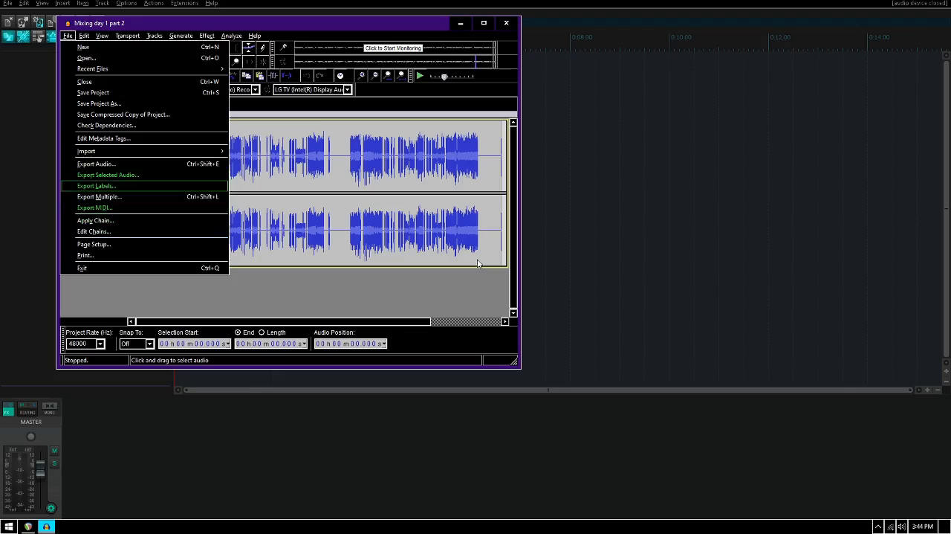
key(Down)
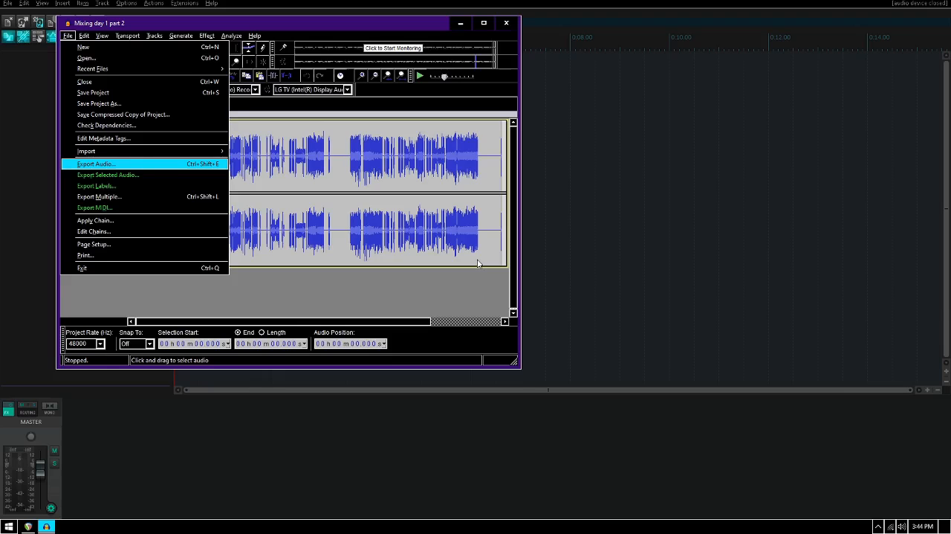
key(Return)
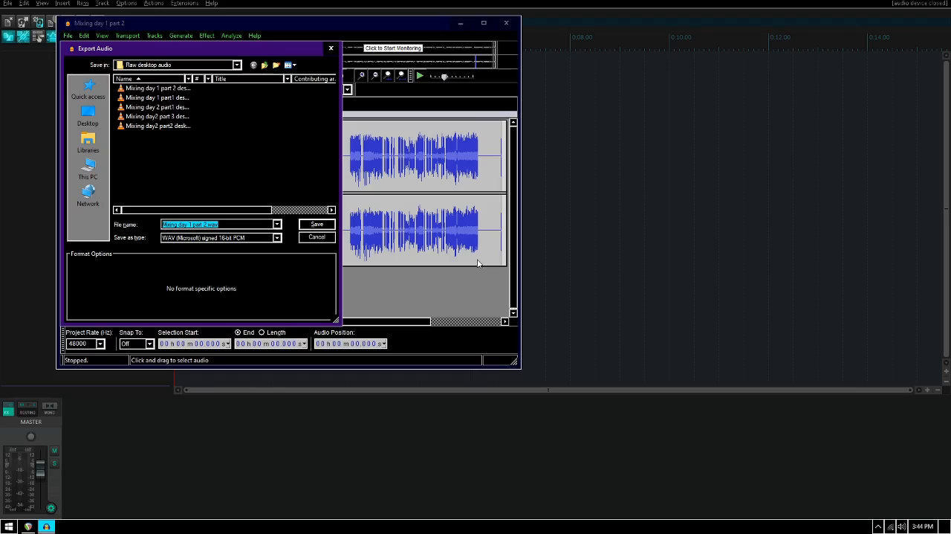
key(Escape)
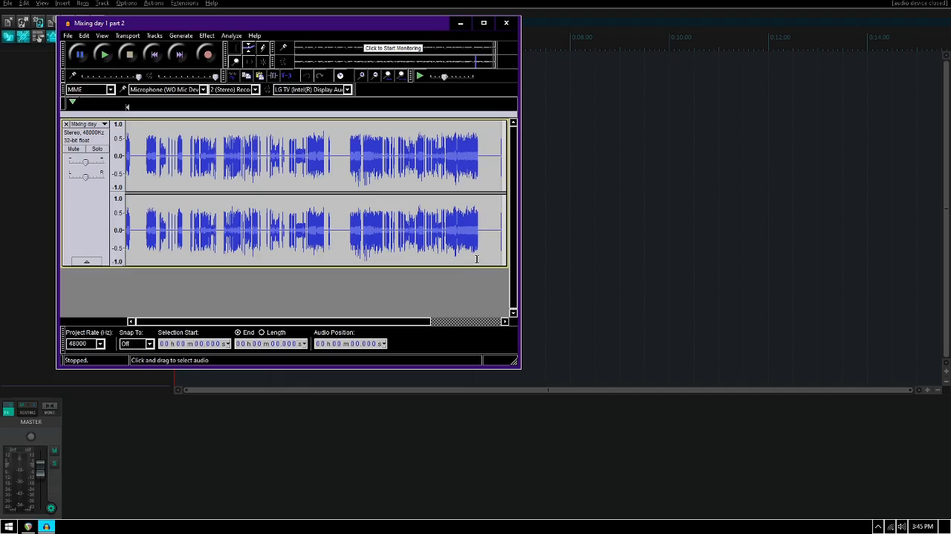
- Close the Mixing day 1 part 2 project without saving changes
key(ctrl+w)
key(Tab)
key(Return)
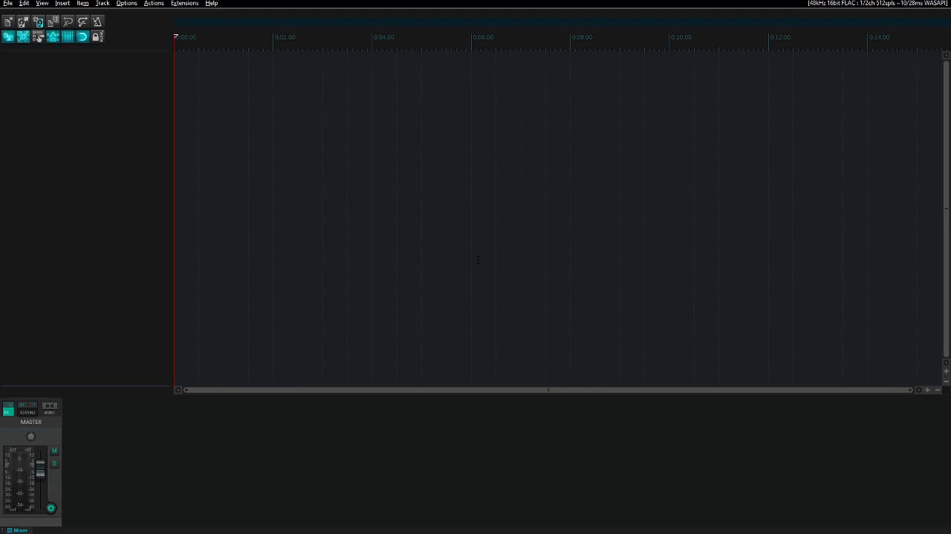
- In REAPER, insert three new tracks named Video, Deskto audio and Voice
key(ctrl+t)
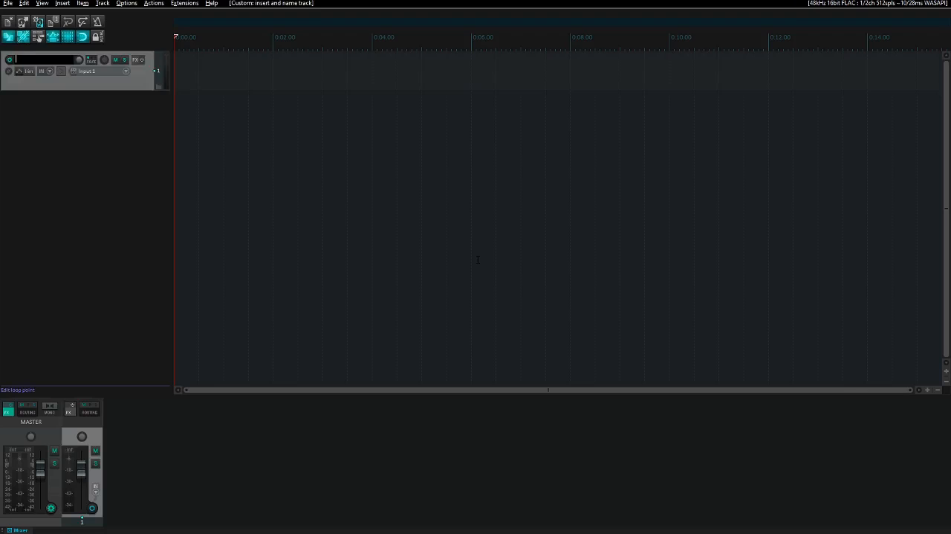
text(Video)
key(Return)
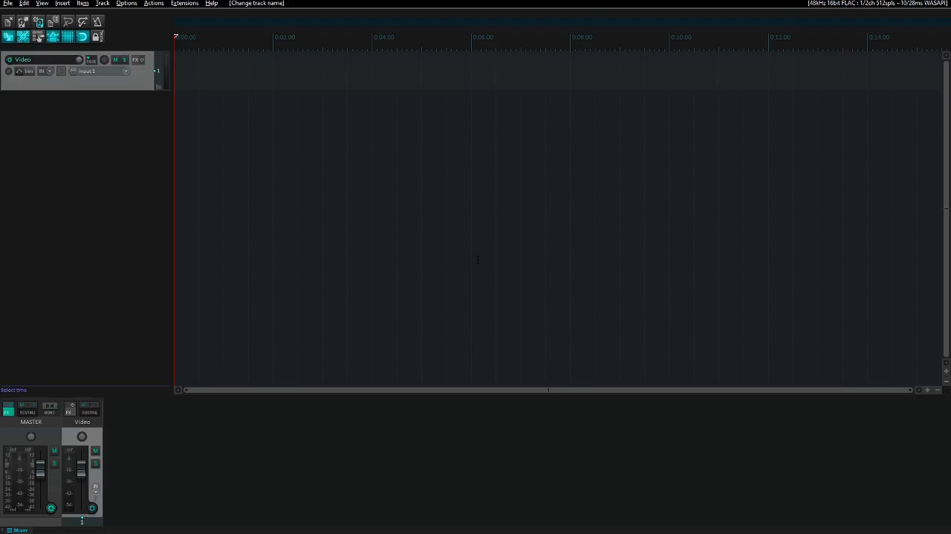
key(ctrl+t)
text(Deskto audio)
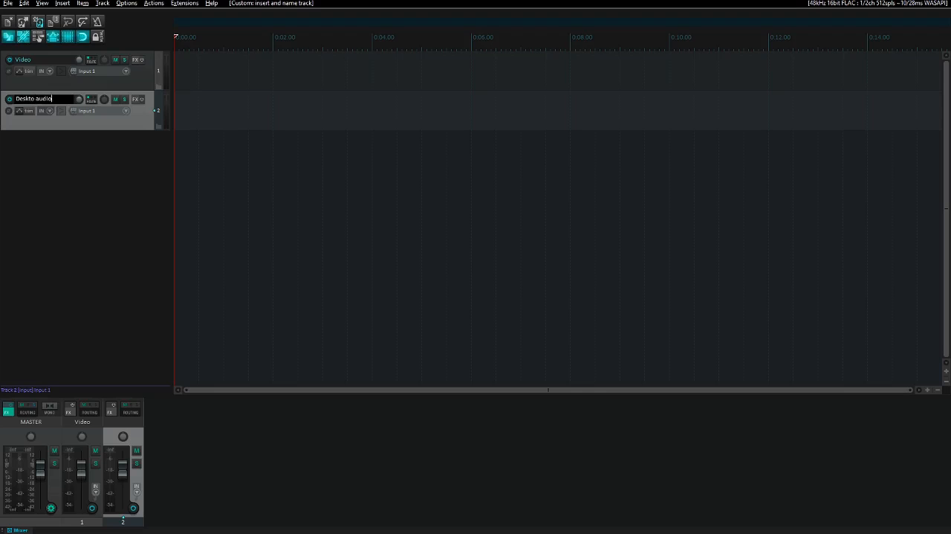
key(Return)
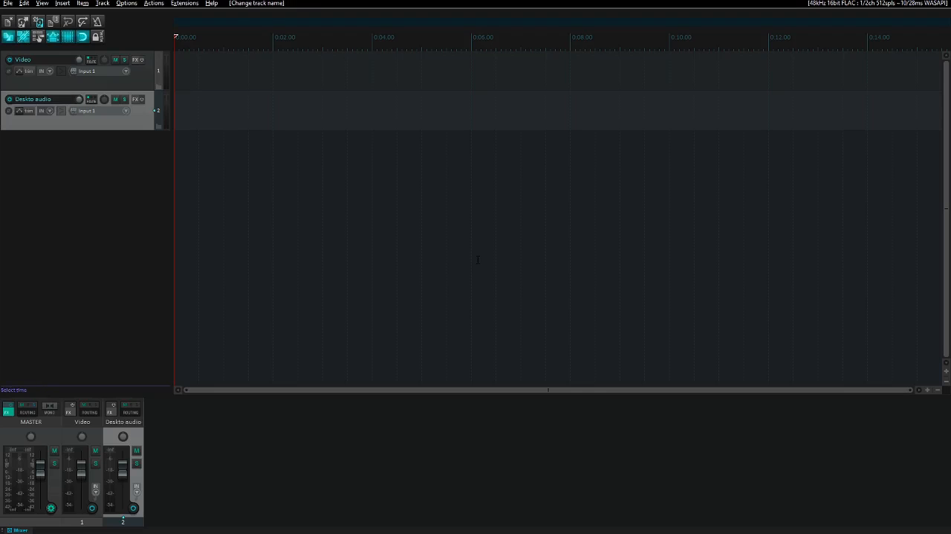
key(ctrl+t)
text(Voice)
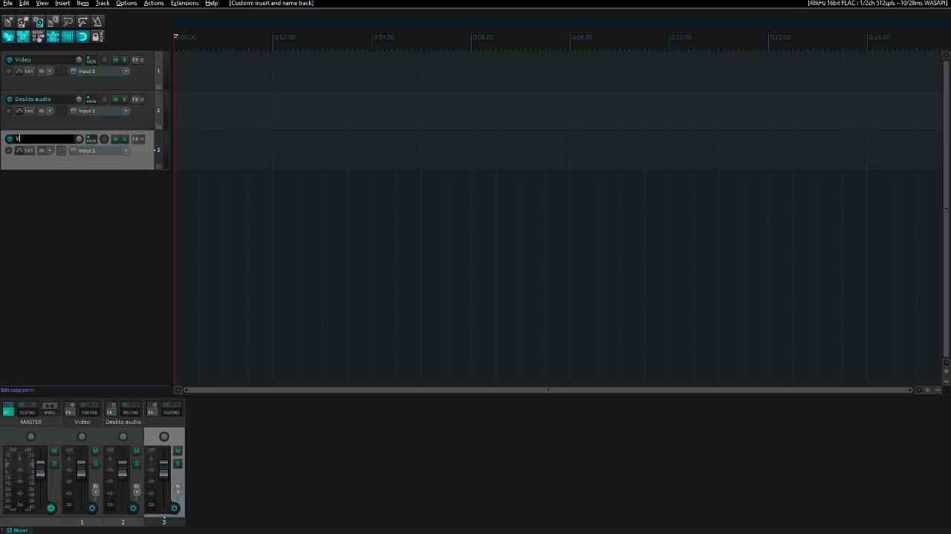
key(Return)
- Correct the second track's name to Desktop audio
key(Up)
key(Up)
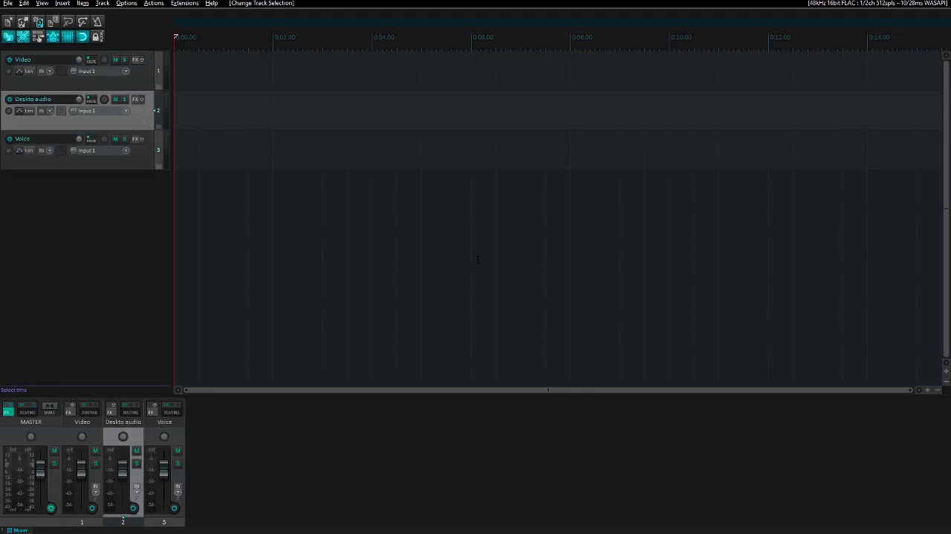
key(Down)
key(F2)
text(Dekt)
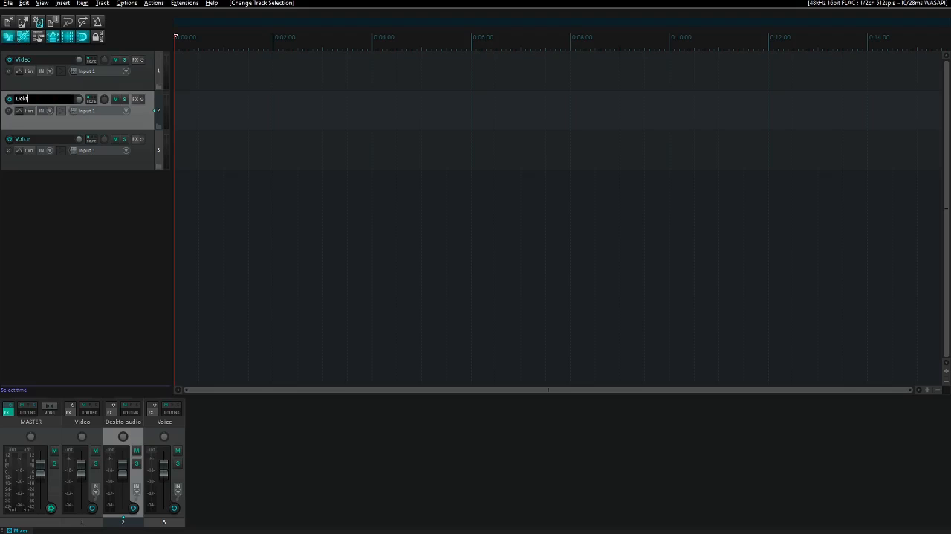
text(op audio)
key(Return)
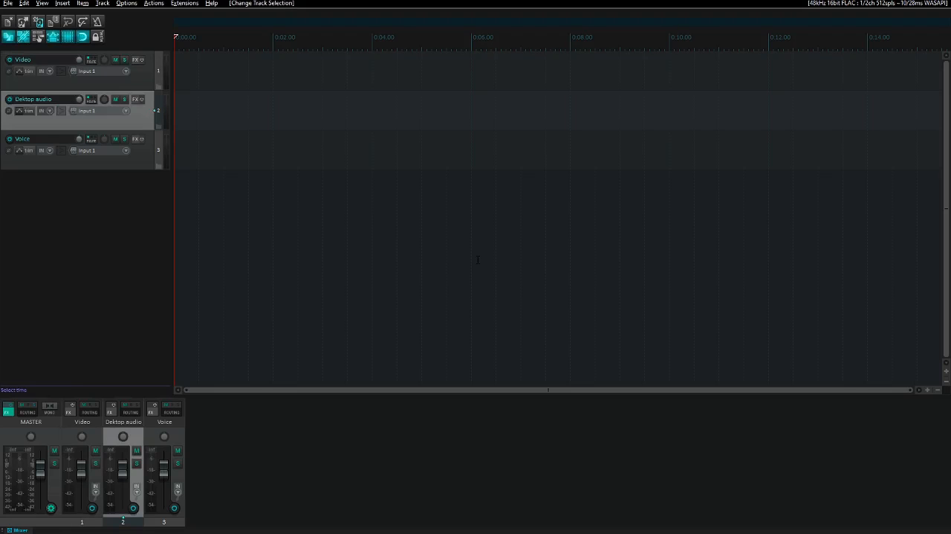
key(F2)
key(Home)
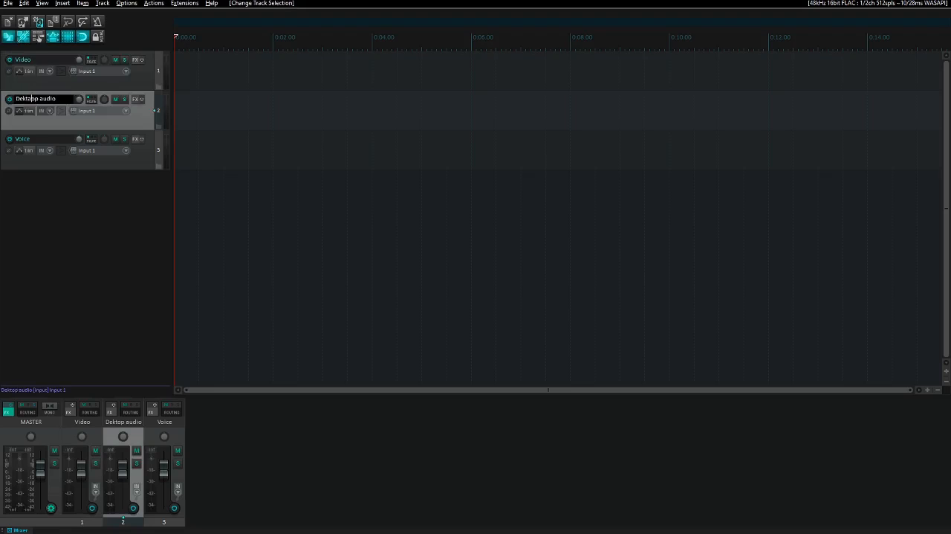
key(shift+End)
text(Desktop audio)
key(Return)
- Import Mixing day 1 part1.mkv from the Raw videos folder onto the Video track at the project start
key(Down)
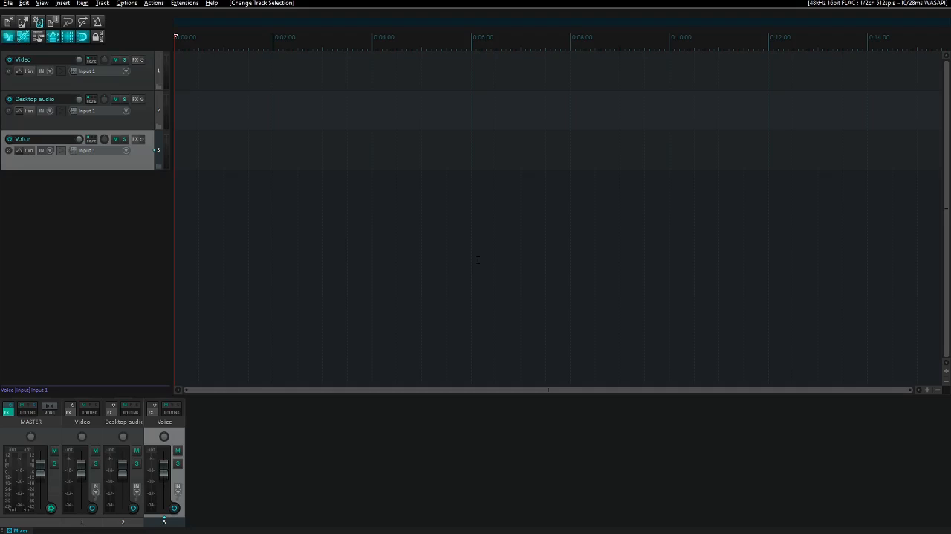
key(Up)
key(Up)
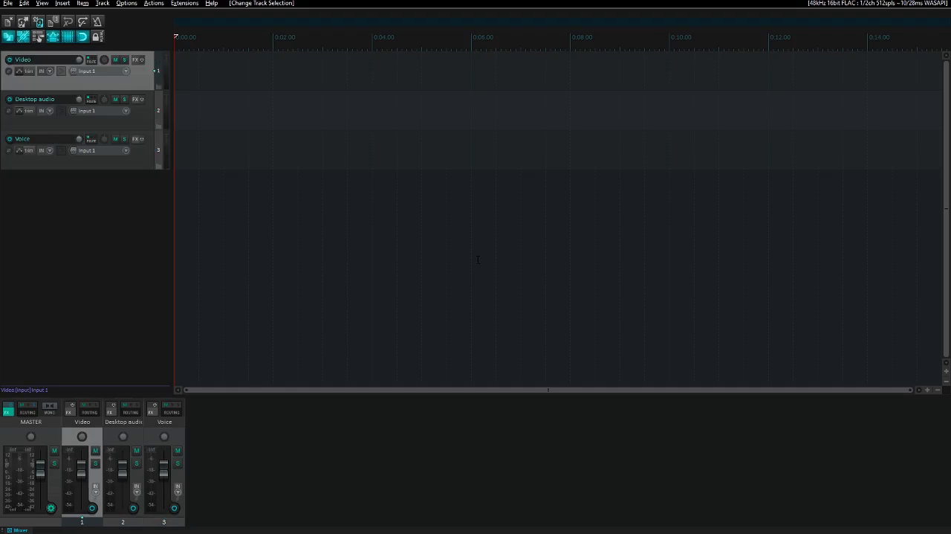
key(Insert)
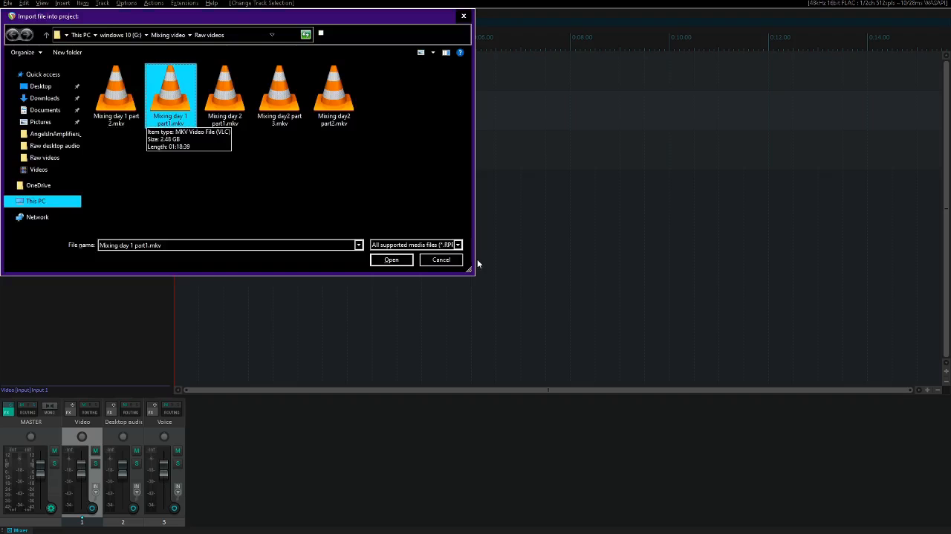
key(Return)
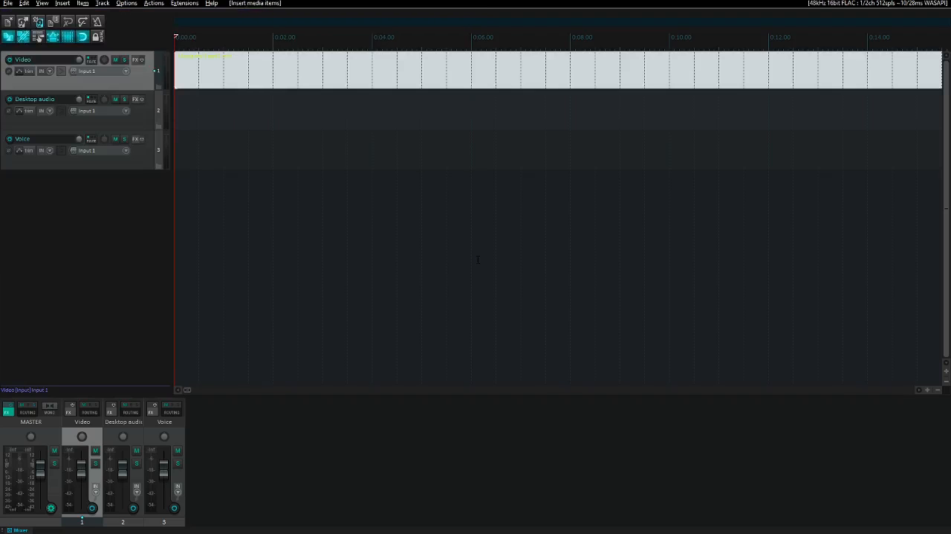
- Check where the video item ends, return to the project start and play back its audio
click(478, 259)
key(End)
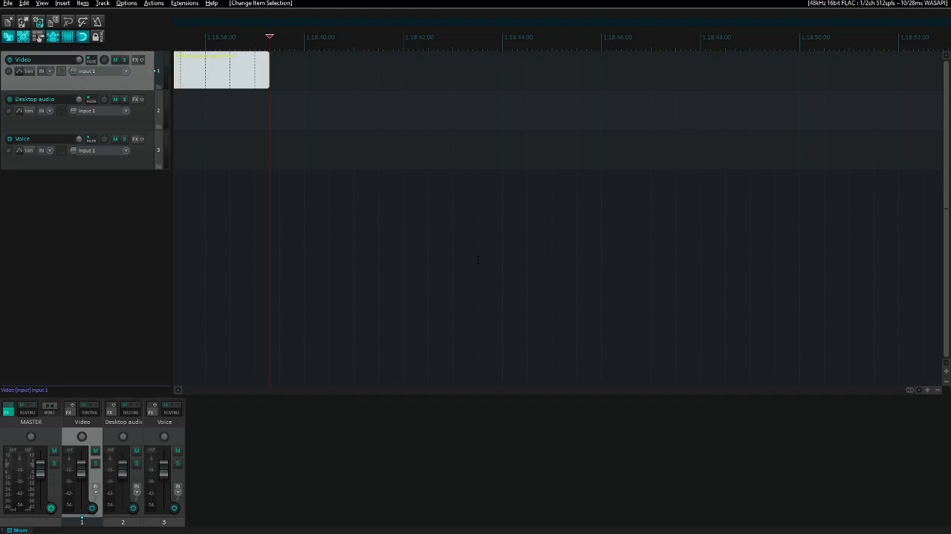
key(ctrl+Page_Down)
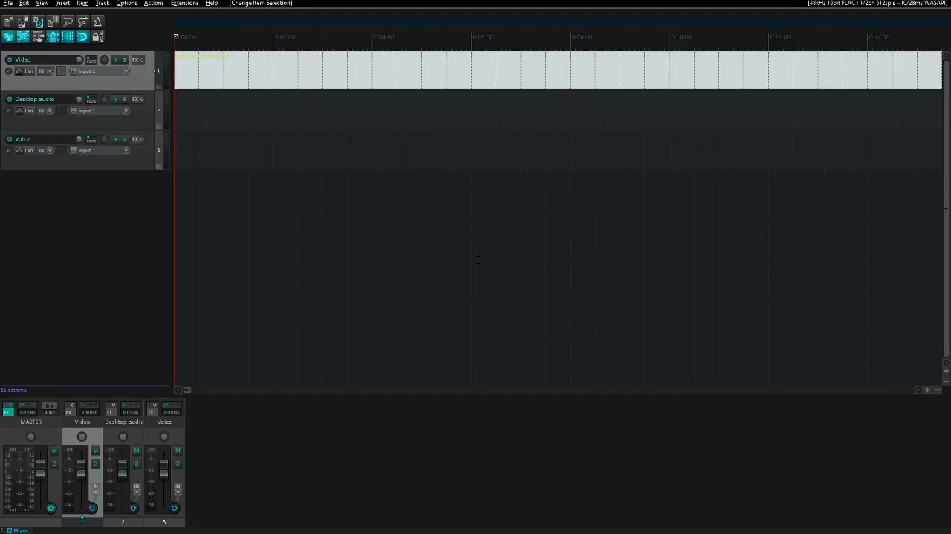
key(space)
key(space)
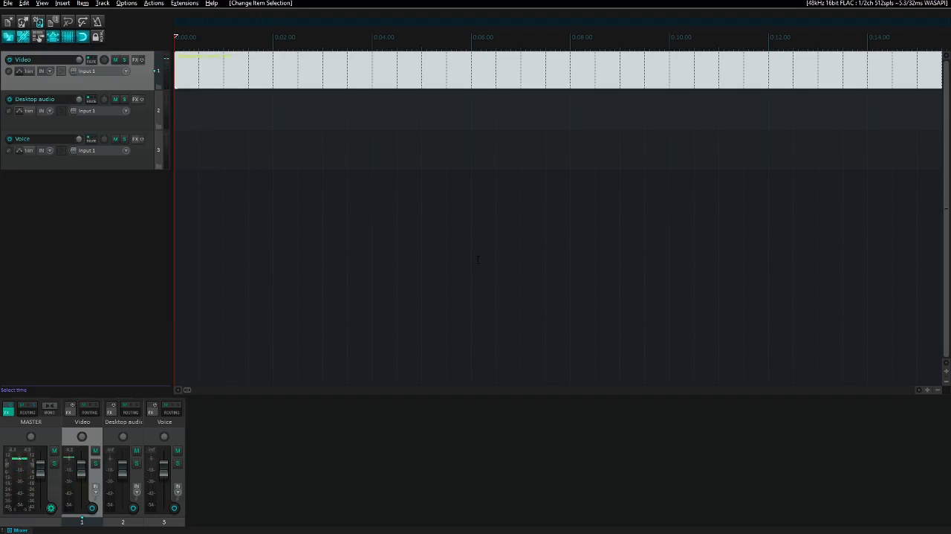
key(space)
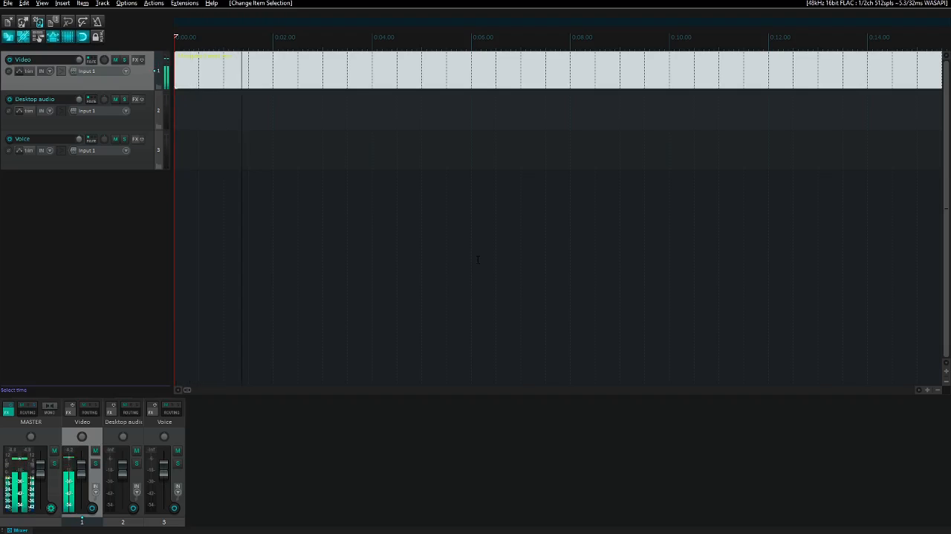
key(space)
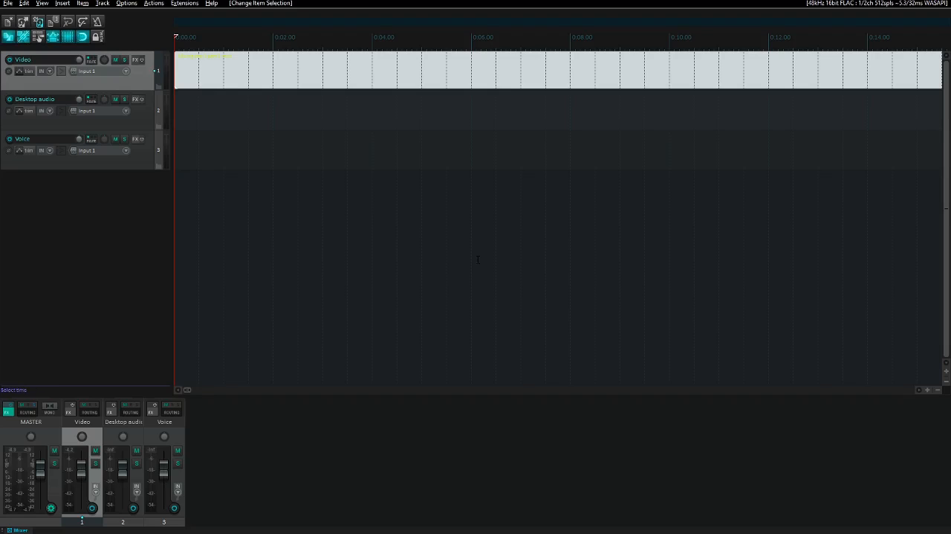
- Import Mixing day 1 part1 desktop audio.wav from the Raw desktop audio folder onto the Desktop audio track at the project start
key(Down)
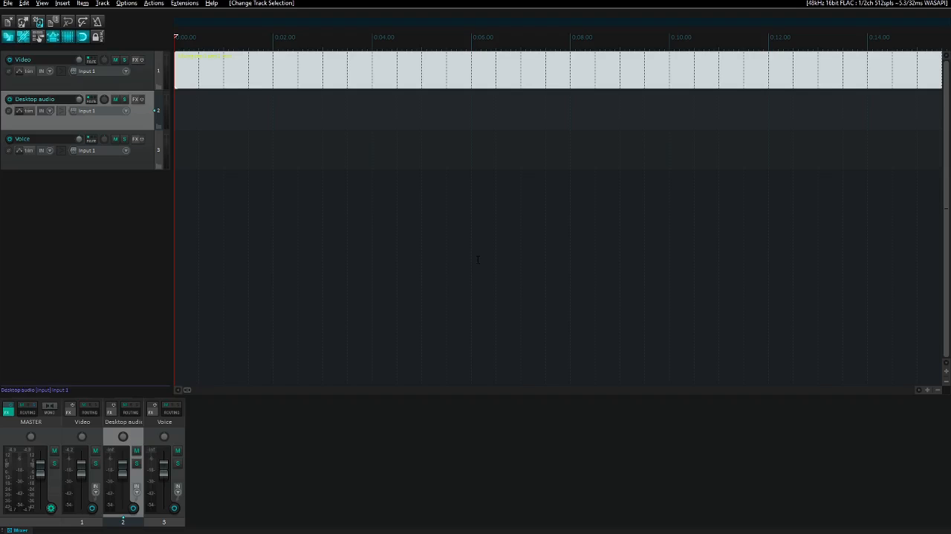
key(Insert)
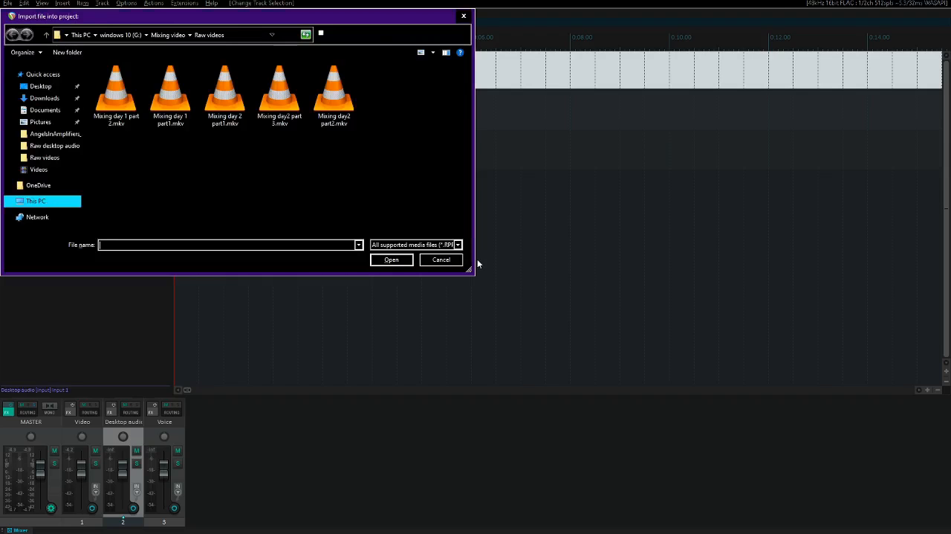
key(alt+Up)
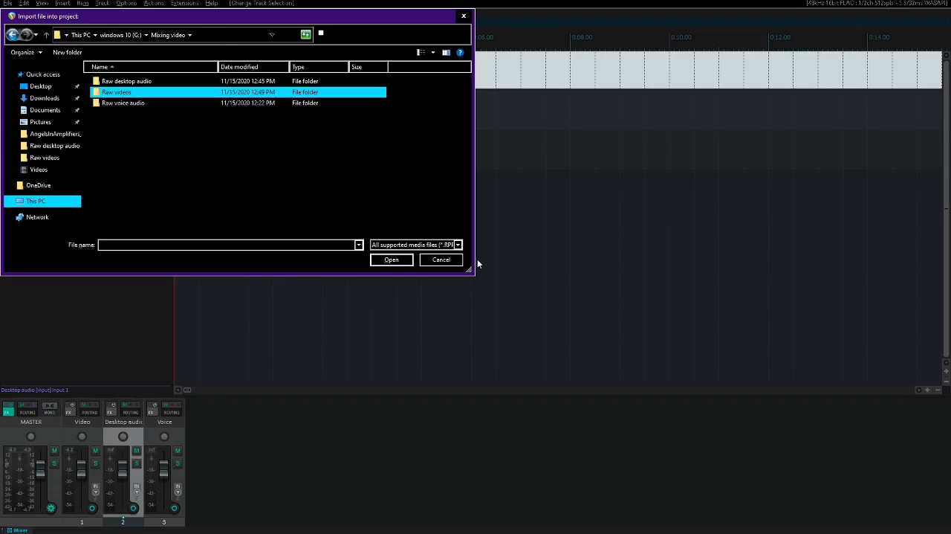
key(Up)
key(Return)
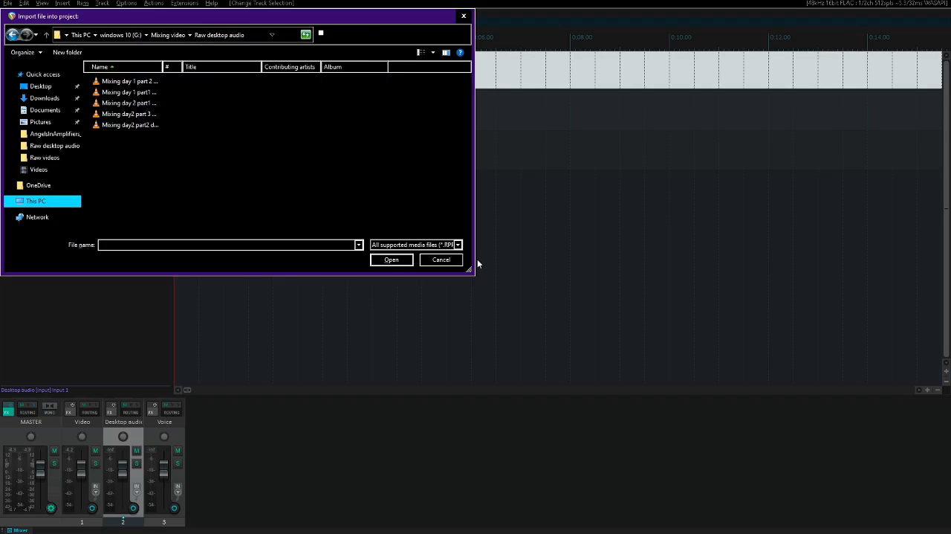
key(Down)
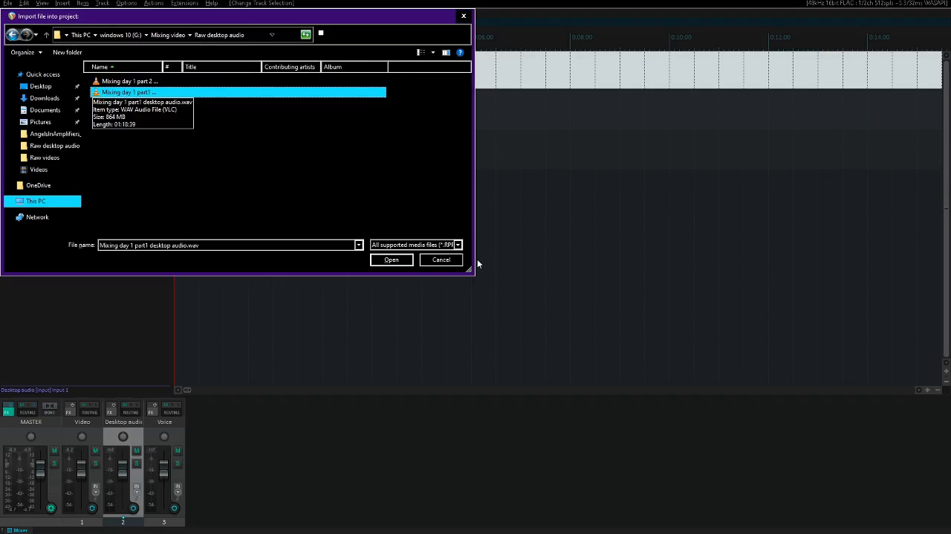
key(Return)
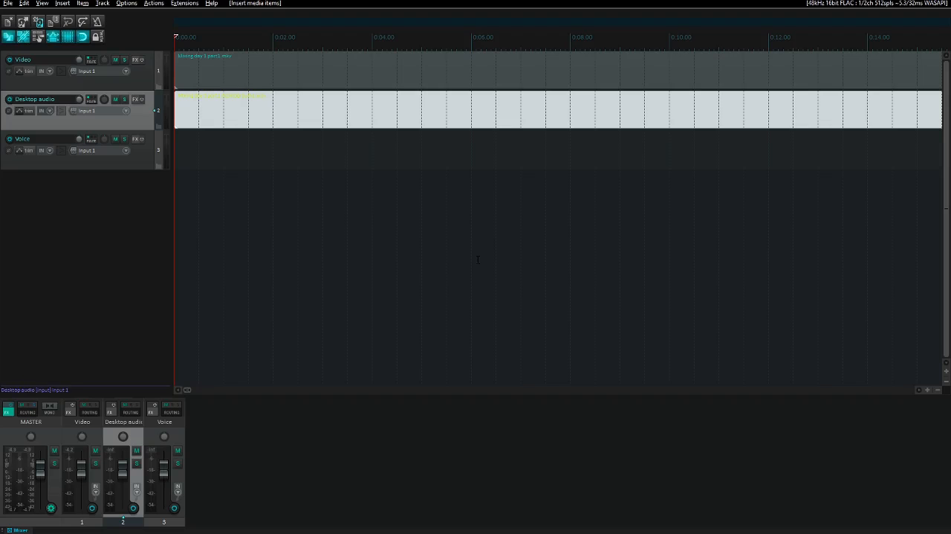
- Play back the project and briefly solo the Desktop audio track to listen to it alone
key(space)
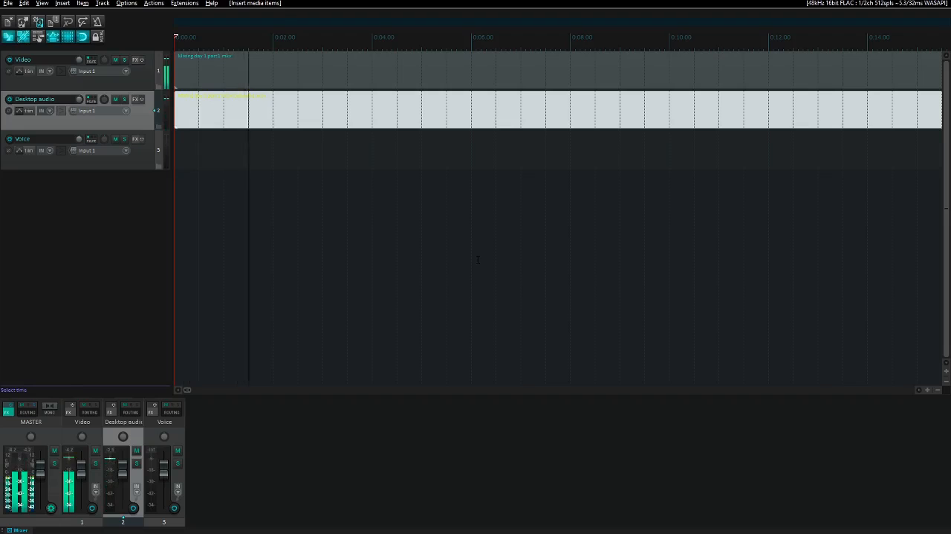
key(space)
key(space)
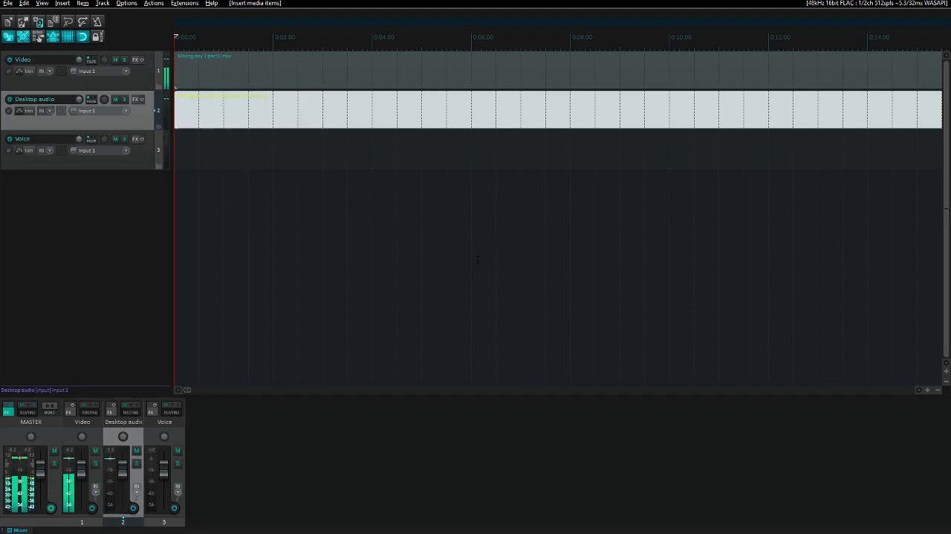
key(F6)
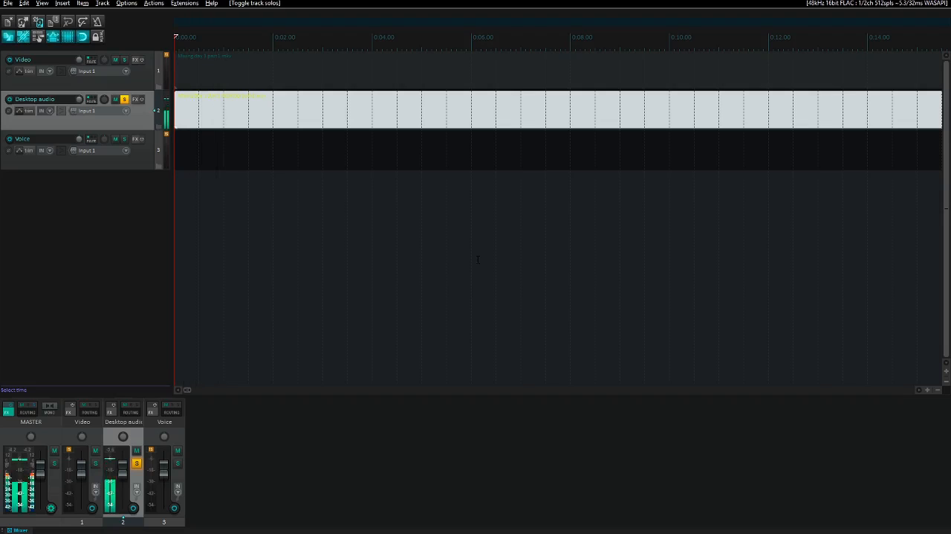
key(F6)
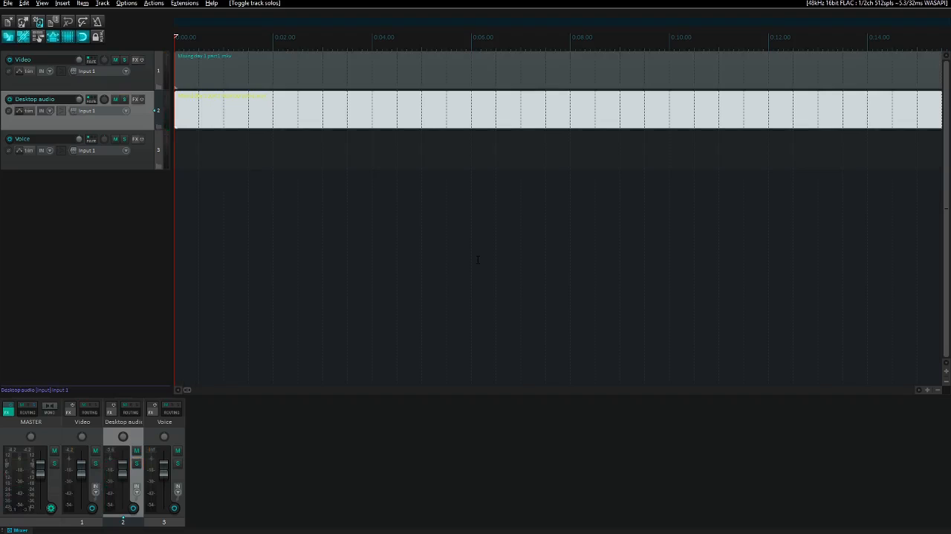
- Play the Video and Desktop audio tracks together, and mute the Desktop audio track
key(Up)
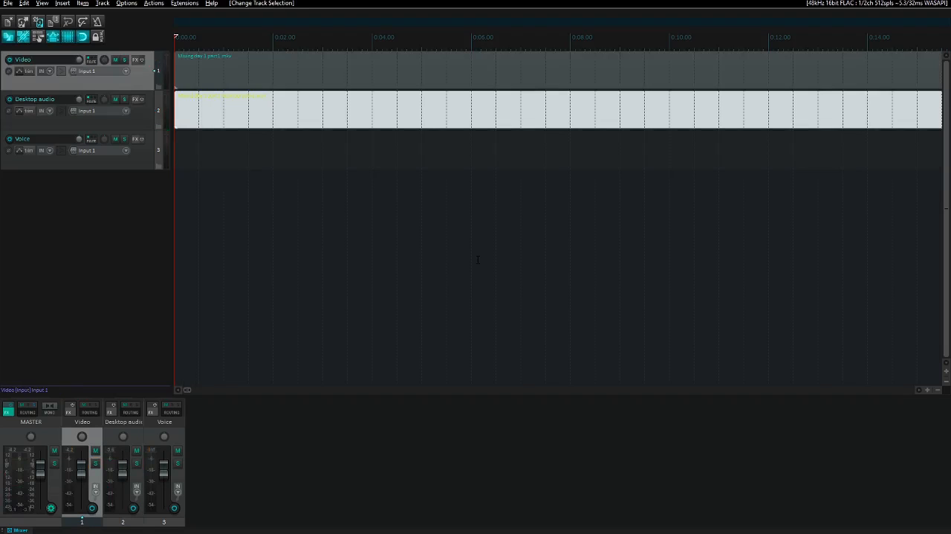
key(Down)
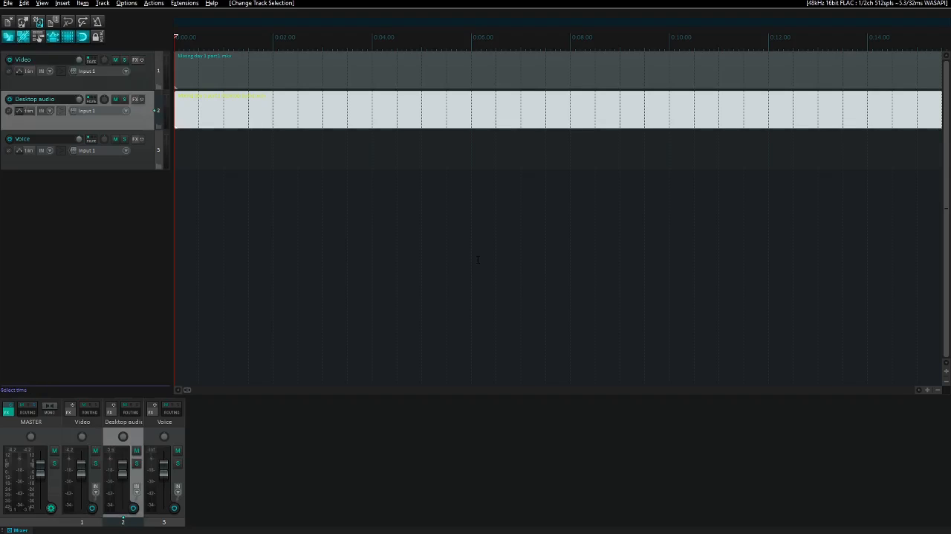
key(Down)
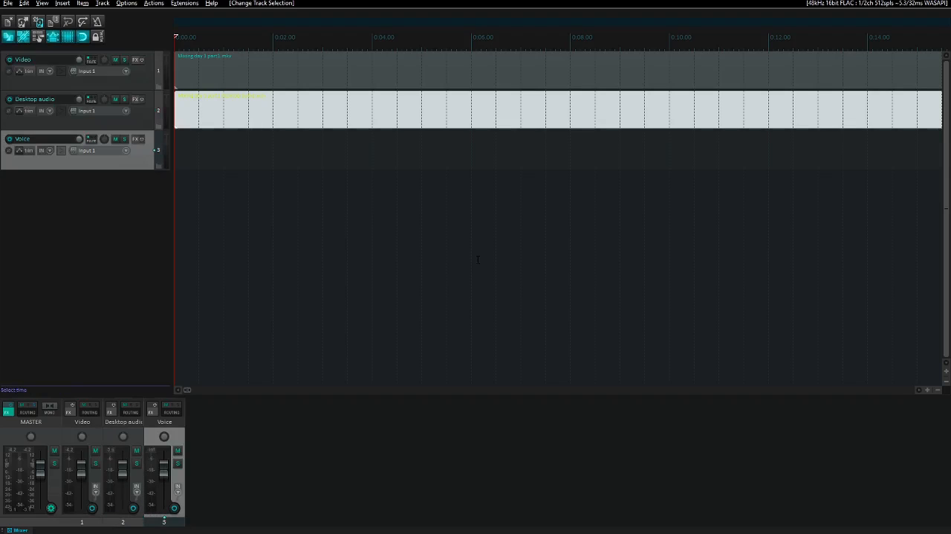
key(Up)
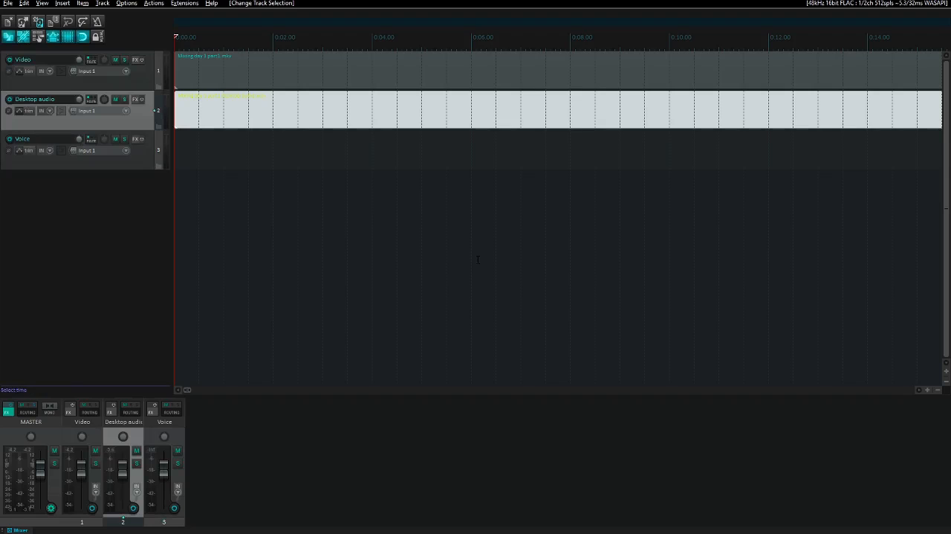
key(space)
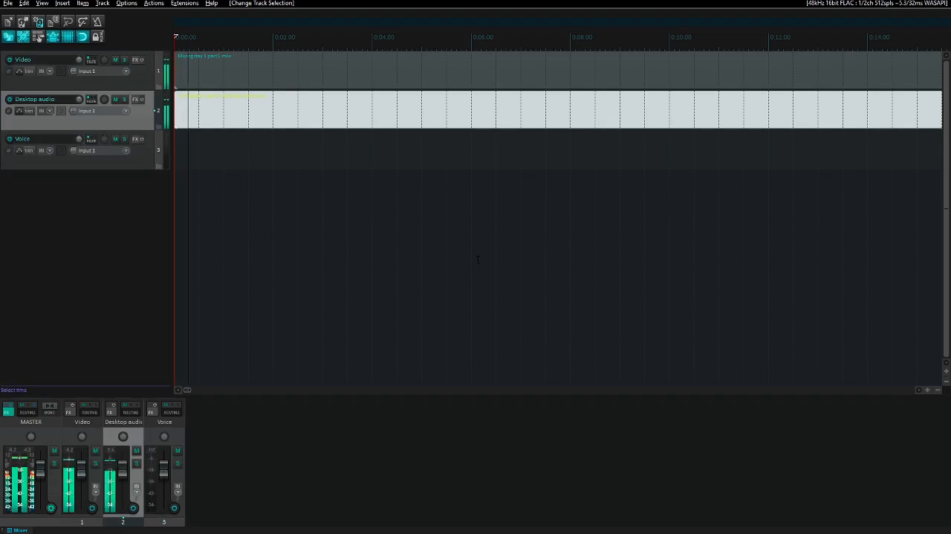
key(Page_Down)
key(space)
key(F5)
key(Up)
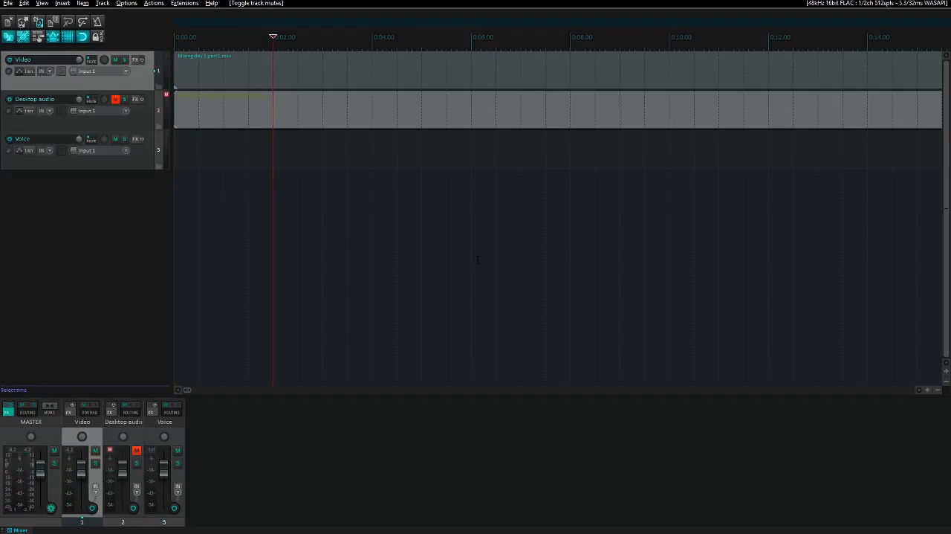
- Play the Video track and place the edit cursor by ear at the cut point, about 25 seconds in
key(space)
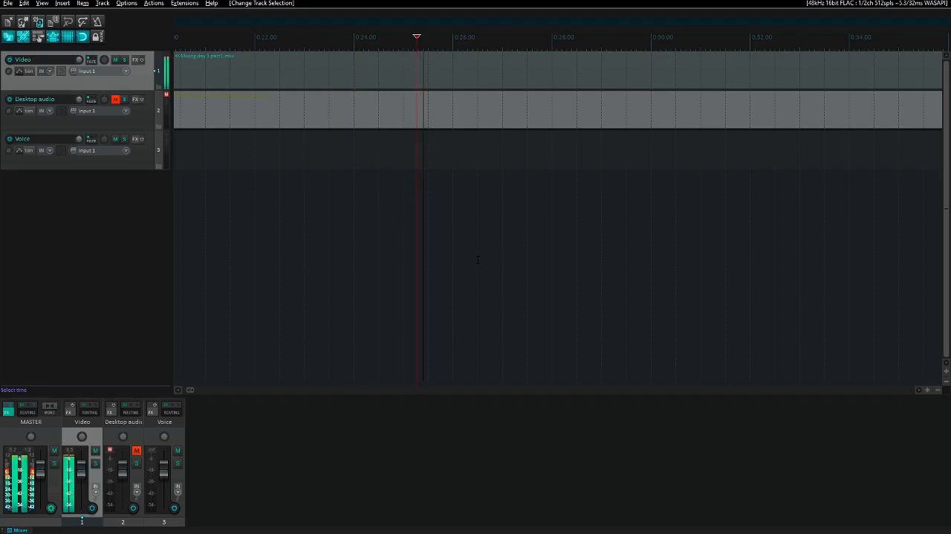
key(Left)
key(Left)
key(Left)
key(Left)
key(Left)
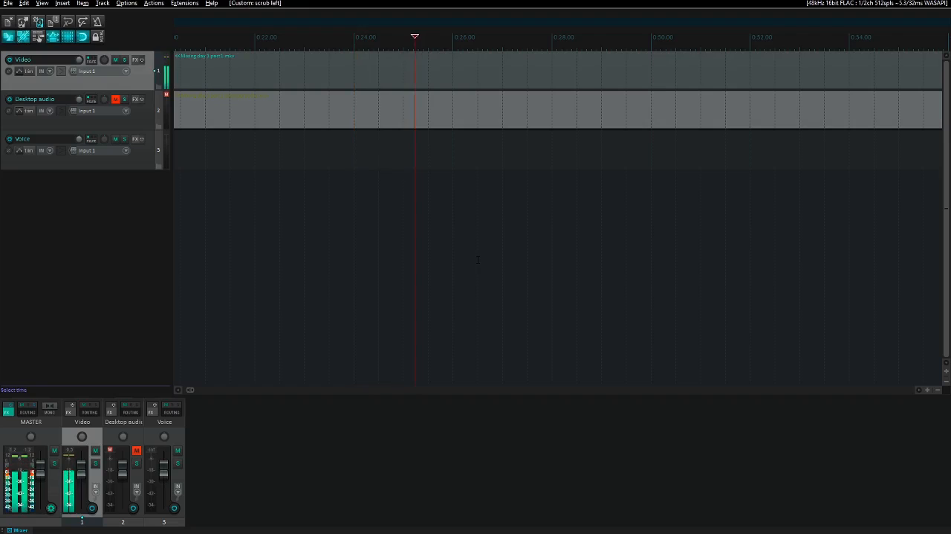
key(space)
key(space)
key(space)
key(space)
key(space)
key(space)
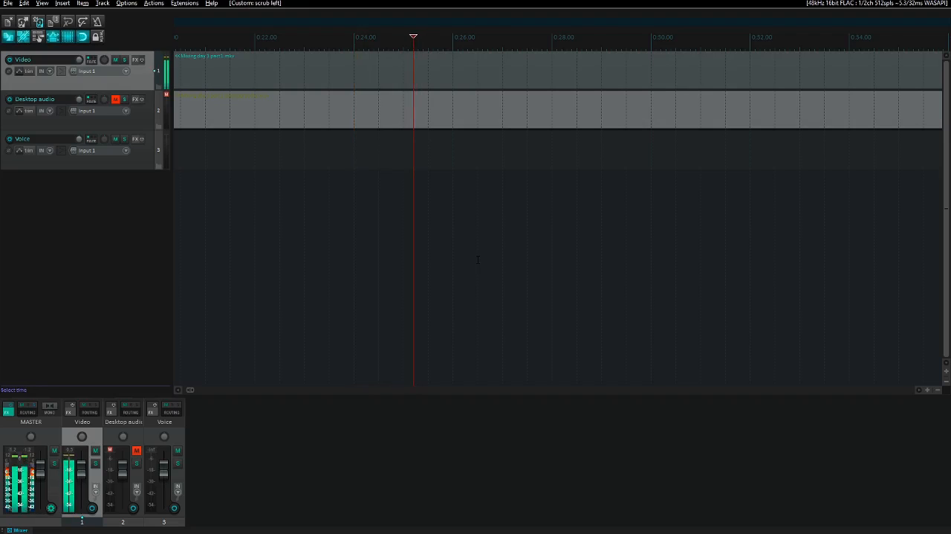
key(space)
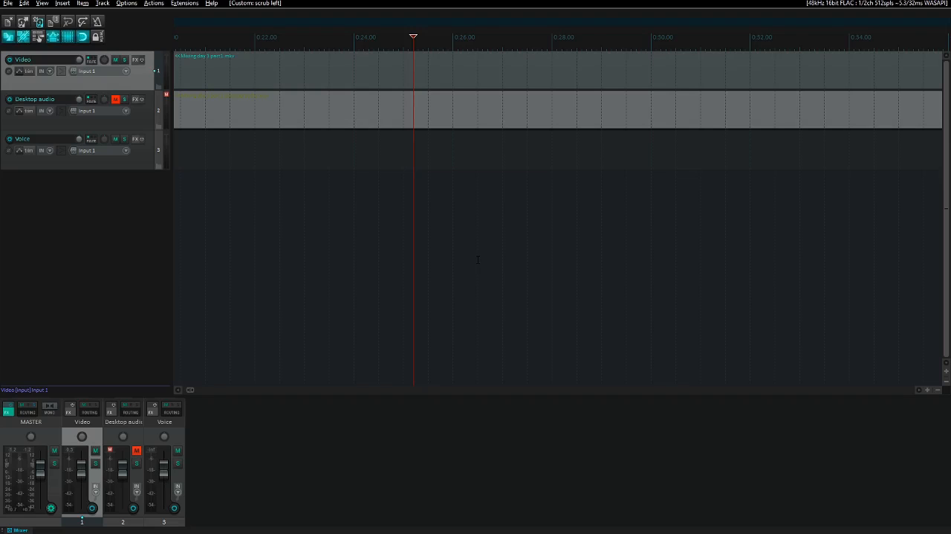
- Remove everything between the project start and the edit cursor, moving the remaining material back to the start, and play the result
key(shift+Home)
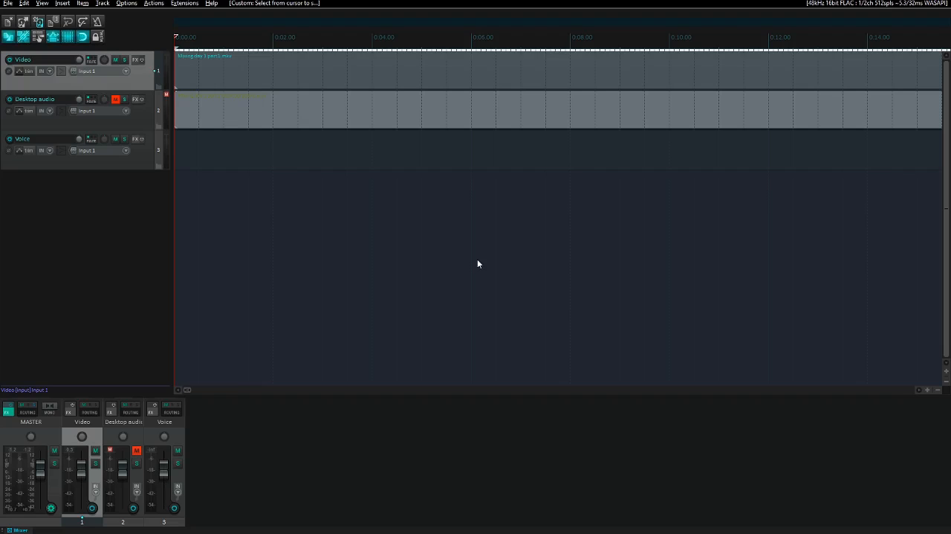
key(ctrl+Delete)
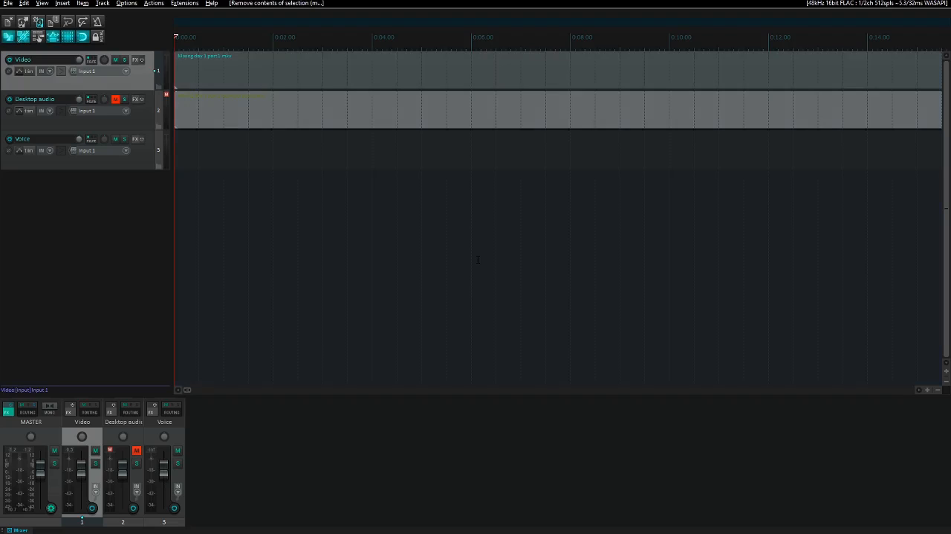
key(space)
- Import the first part's voice recording from the Raw voice audio folder onto the Voice track at the project start
key(Down)
key(Down)
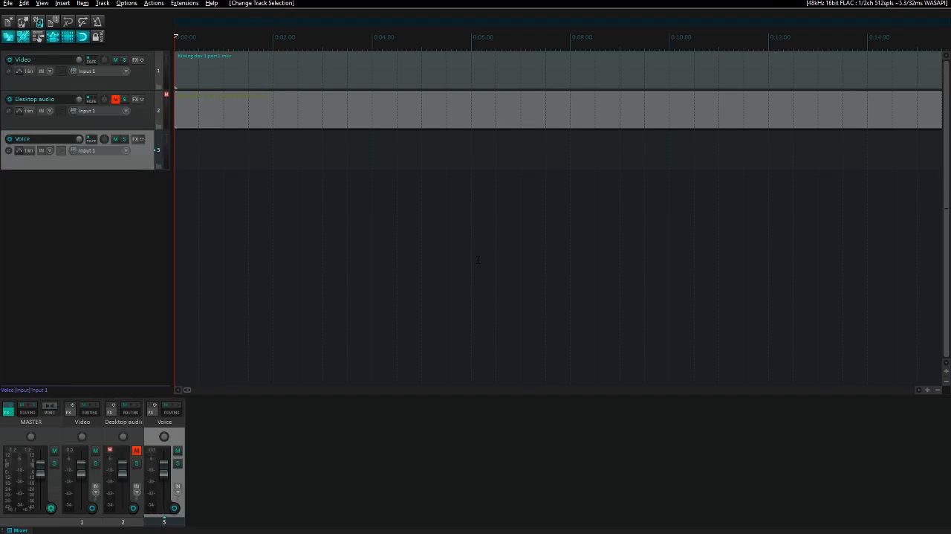
key(Insert)
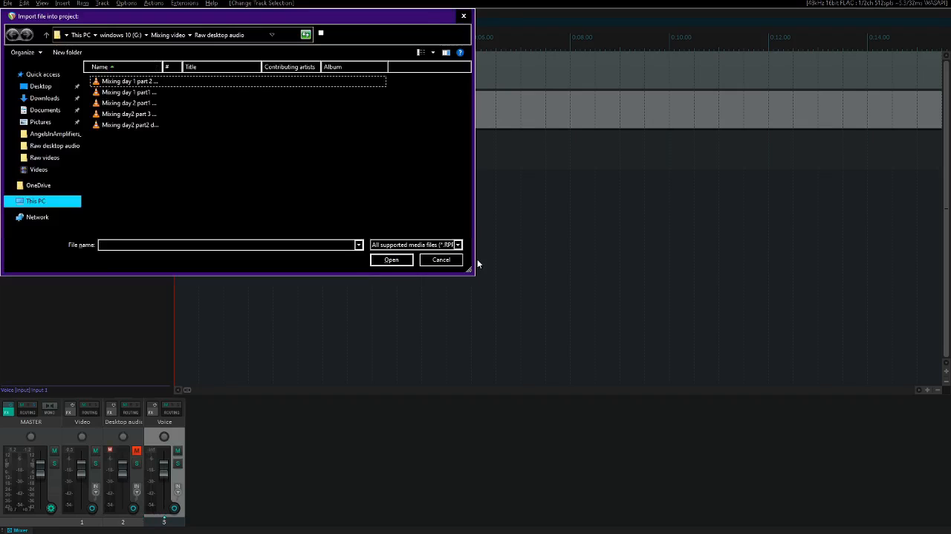
key(alt+Up)
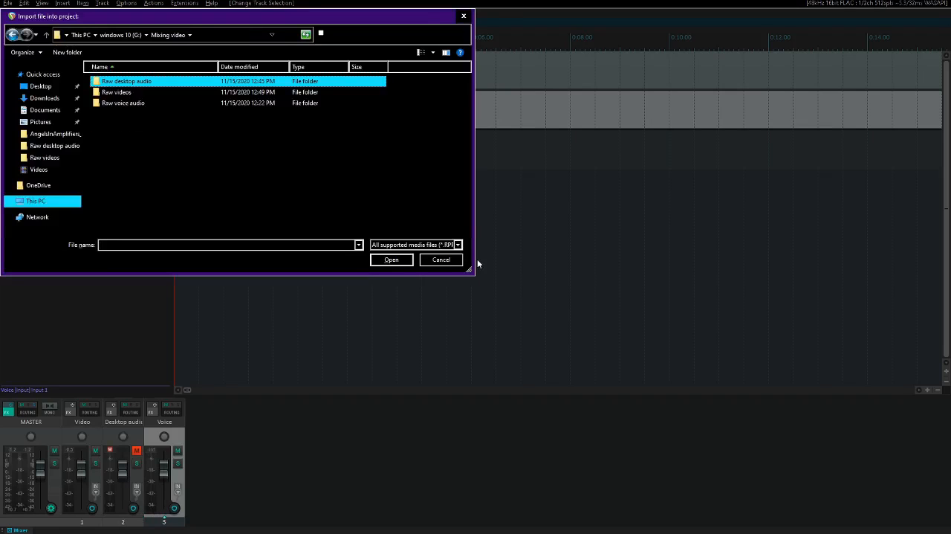
key(Down)
key(Down)
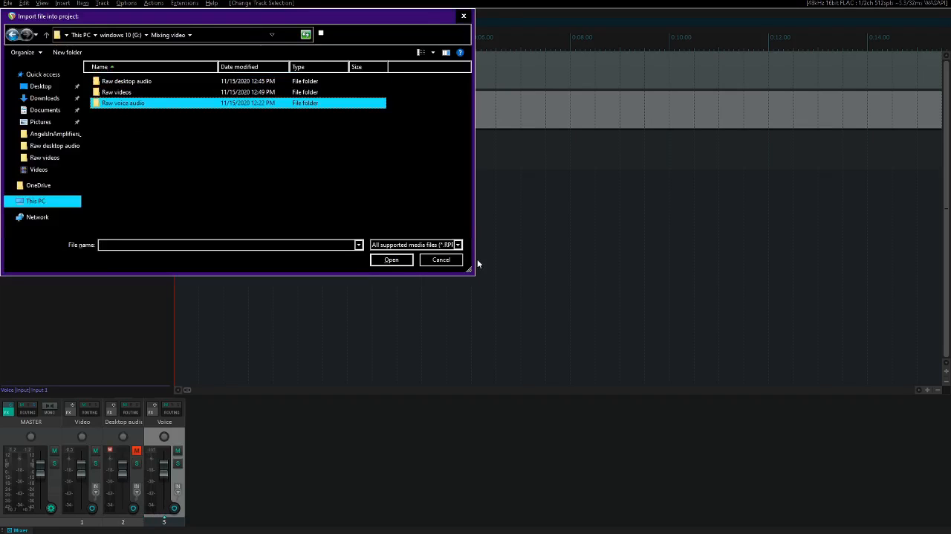
key(Return)
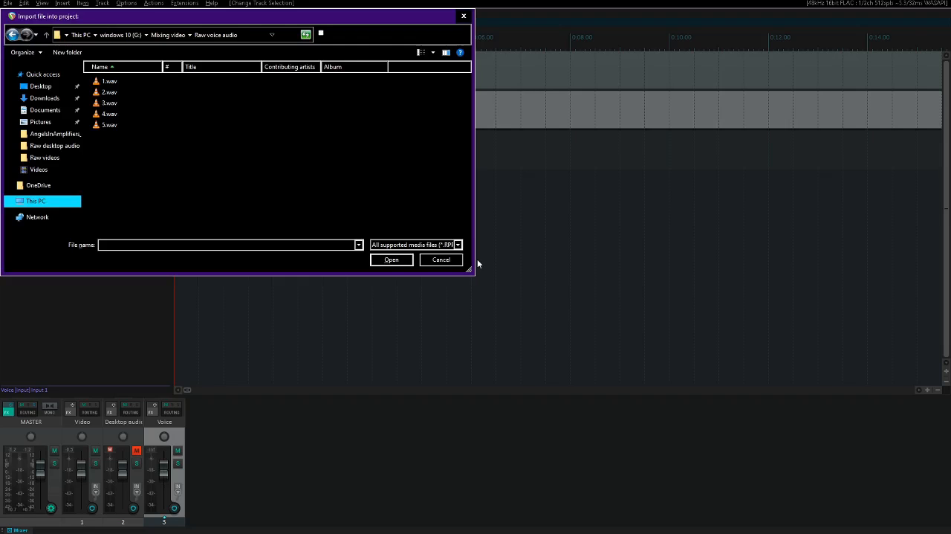
key(Down)
key(Return)
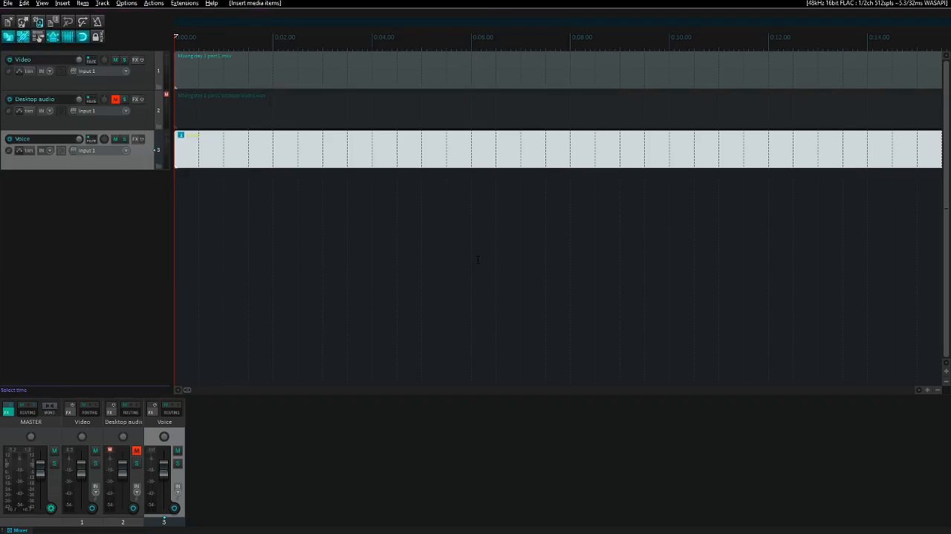
- Solo the Voice track and listen to its opening seconds
key(ctrl+Right)
key(F6)
key(space)
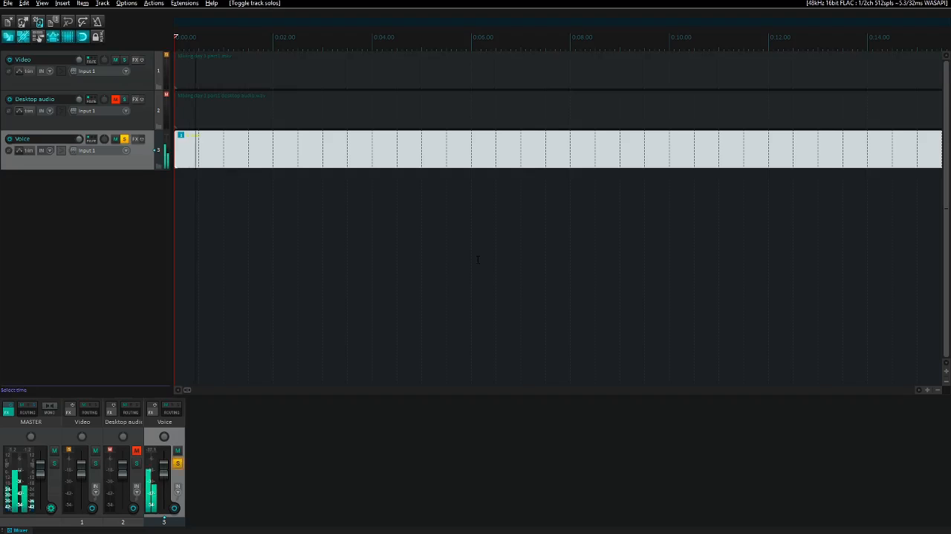
key(space)
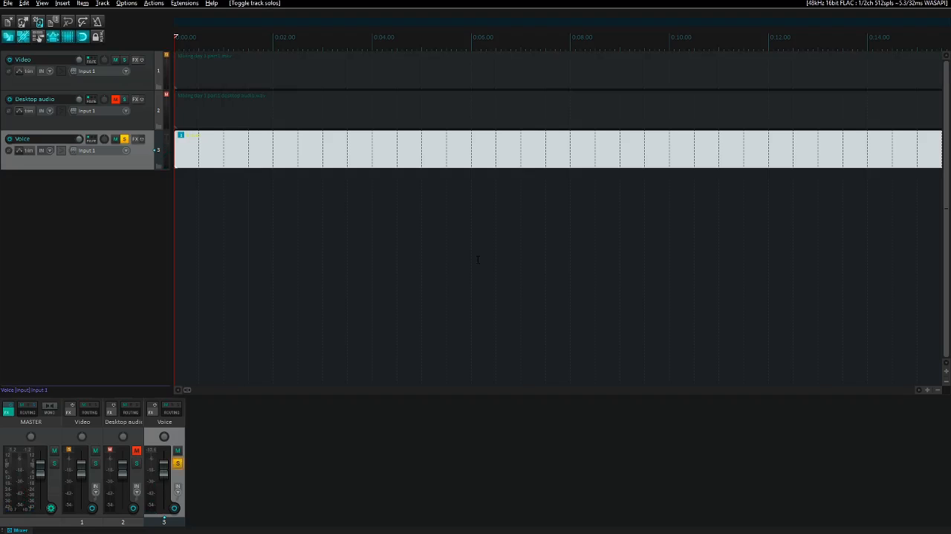
key(space)
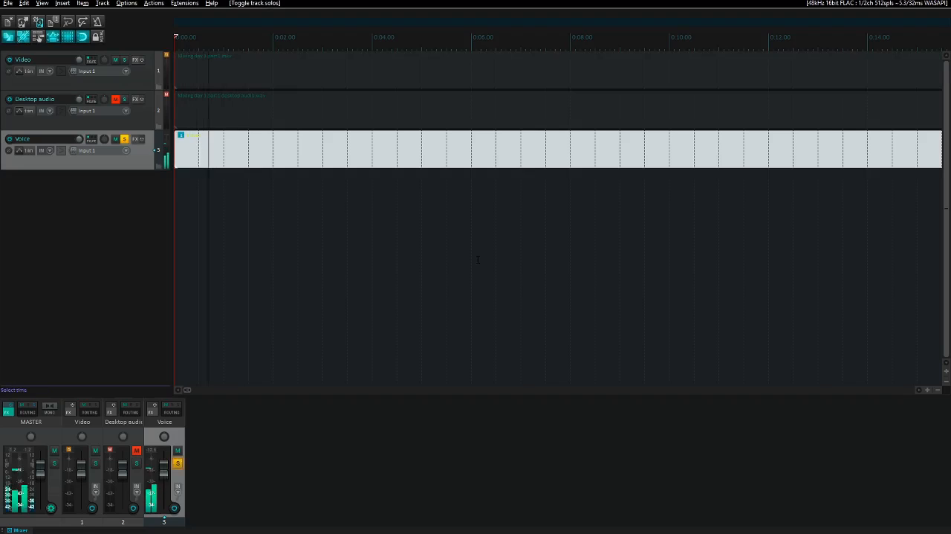
key(space)
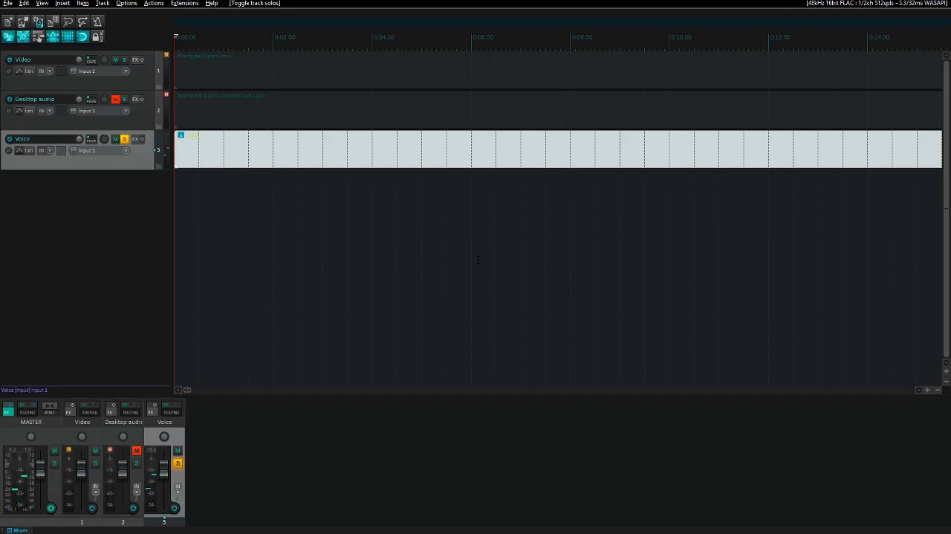
- Play the soloed voice recording while skipping ahead past the one-minute mark to find where the wanted speech begins
key(Page_Down)
key(Page_Down)
key(space)
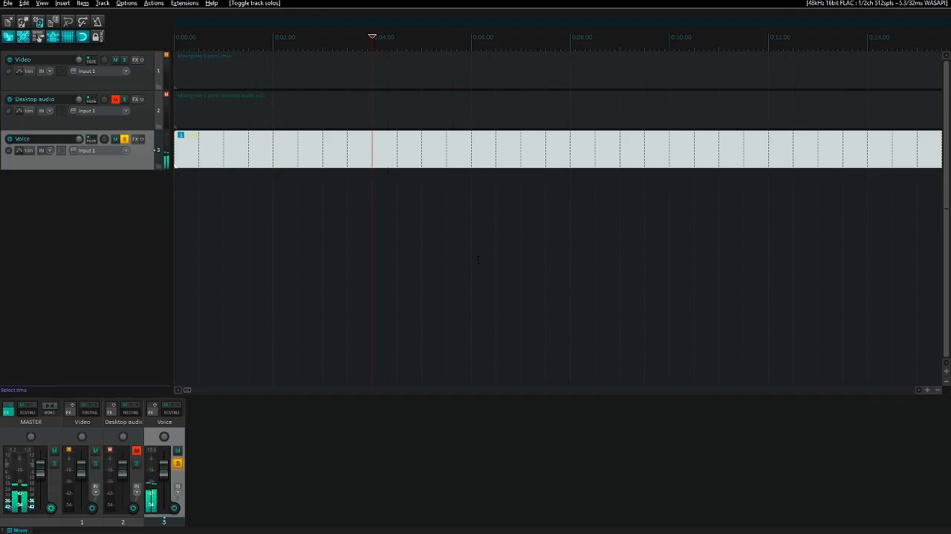
key(Page_Down)
key(Page_Down)
key(Tab)
key(Tab)
key(Tab)
key(Tab)
key(Tab)
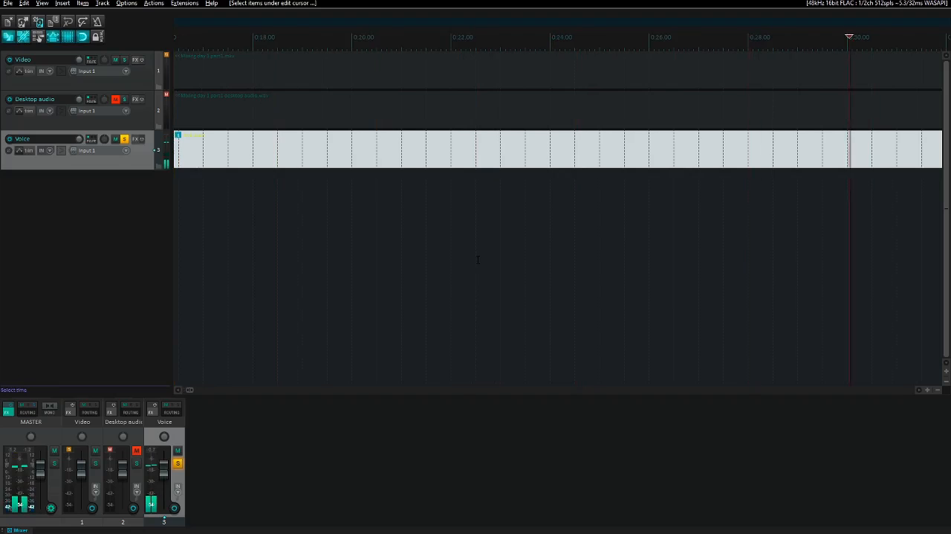
key(Page_Down)
key(Page_Down)
key(Page_Down)
key(Page_Down)
key(Page_Down)
key(Page_Down)
key(Page_Down)
key(Page_Down)
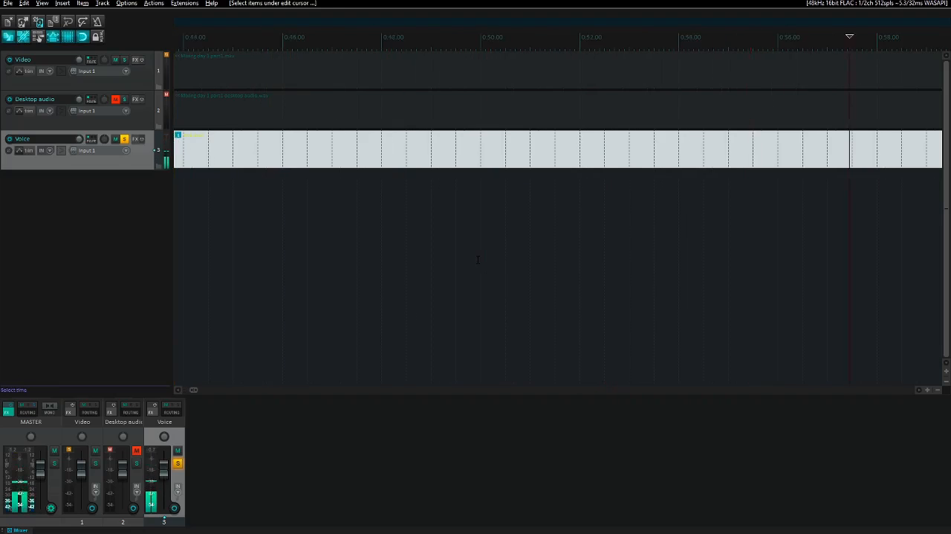
key(Page_Up)
key(Page_Up)
key(Page_Up)
key(Page_Up)
key(Page_Up)
key(Page_Up)
key(Page_Up)
key(Page_Up)
key(Page_Up)
key(Page_Up)
key(Page_Up)
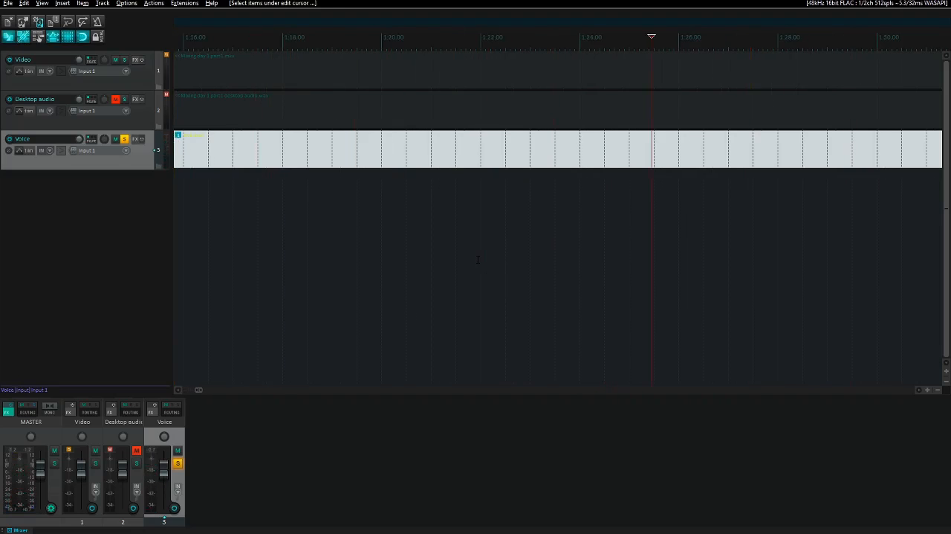
- Place the edit cursor by ear at the voice recording's cut point, about 1:21 in
key(space)
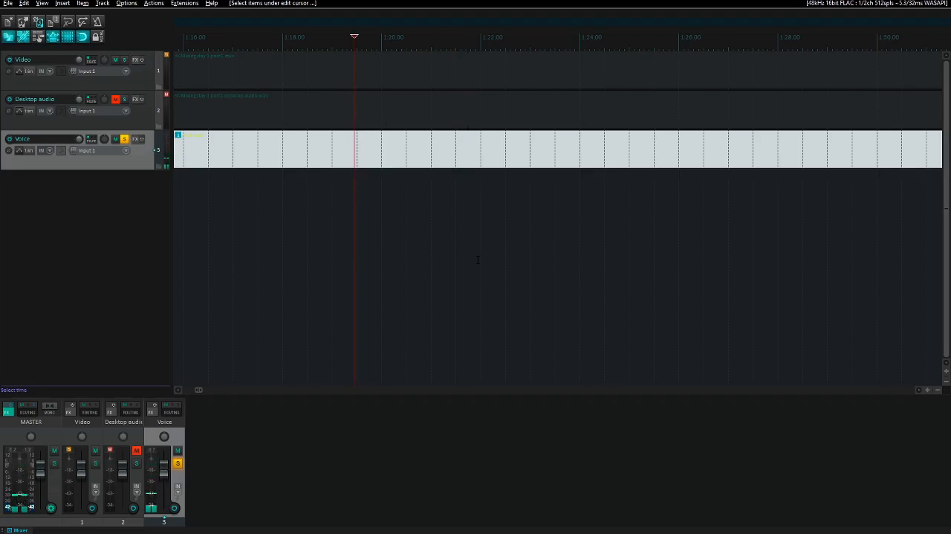
key(space)
key(Left)
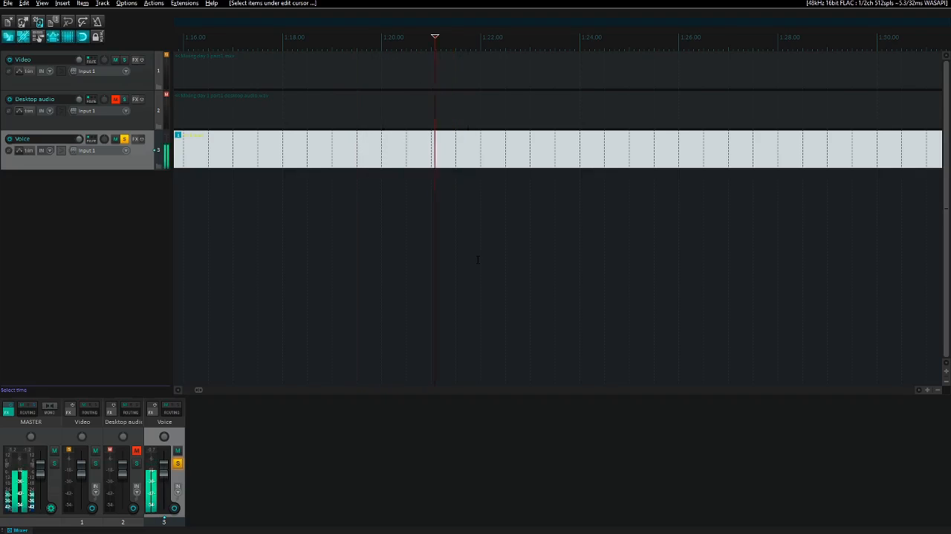
key(Left)
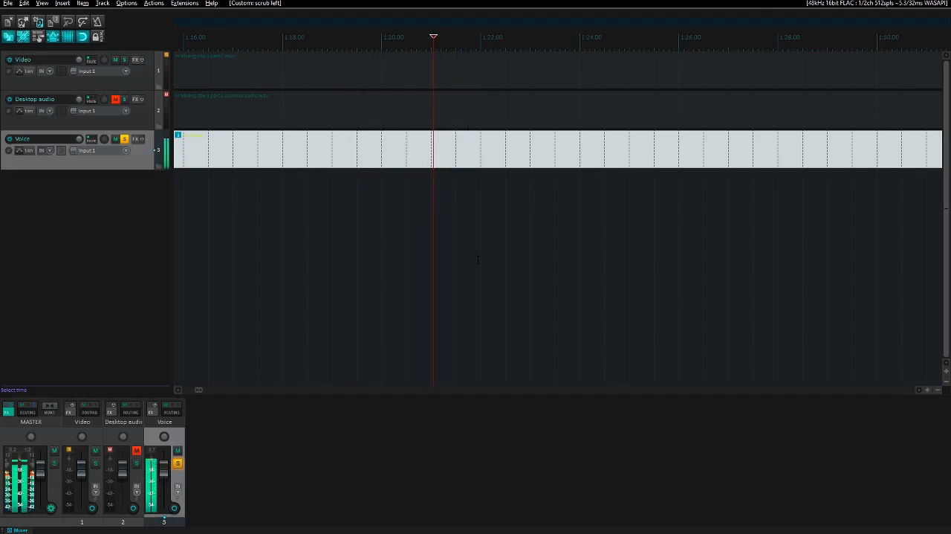
key(Left)
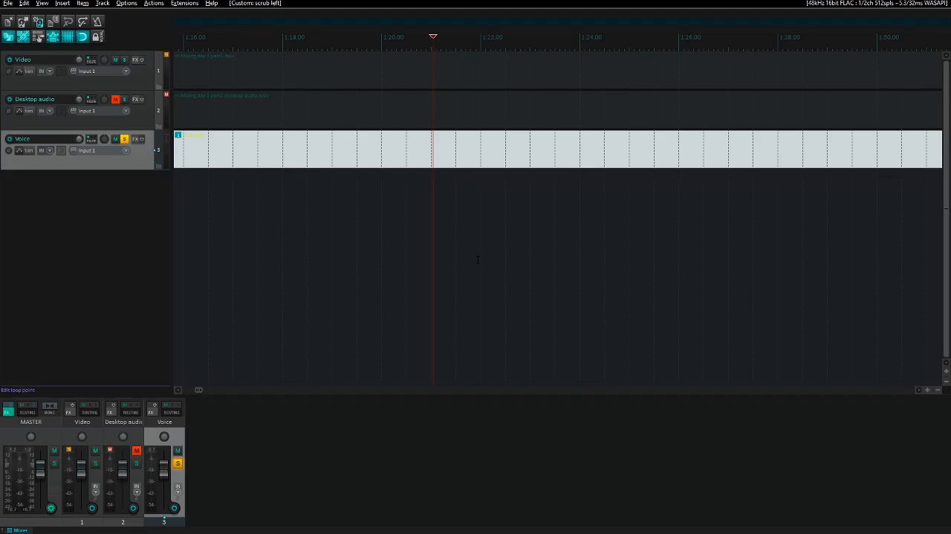
- Raise the Voice track's volume by several nudges and play from the edit cursor
key(alt+Up)
key(alt+Up)
key(alt+Up)
key(alt+Up)
key(alt+Up)
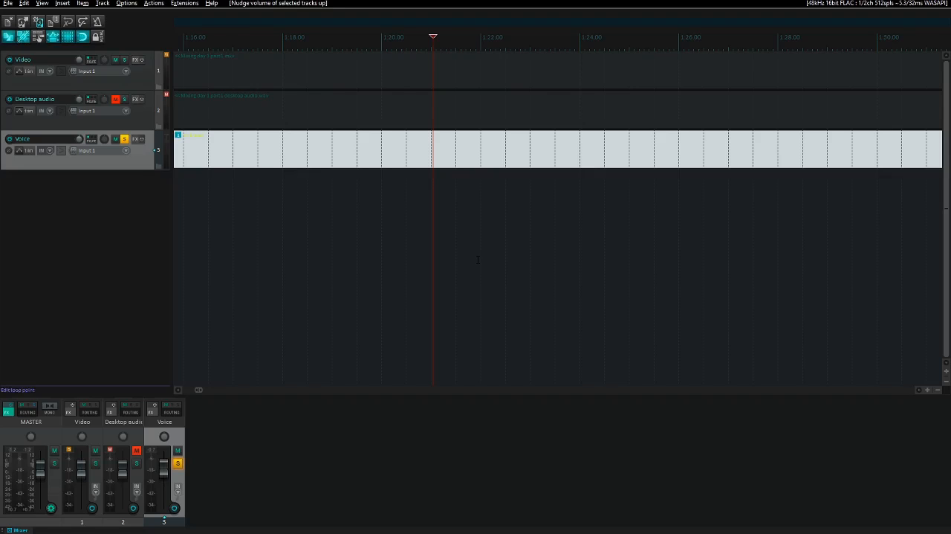
key(space)
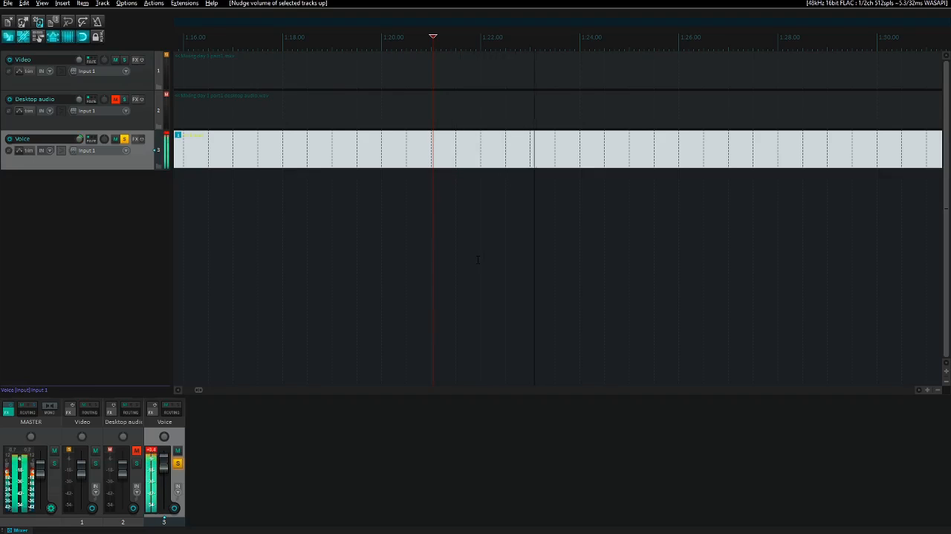
key(space)
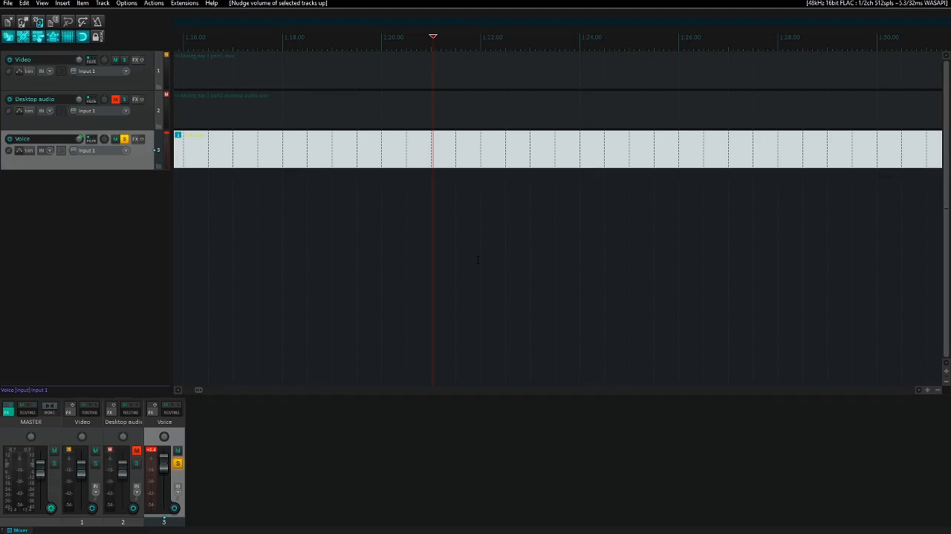
- Split the voice item at the edit cursor, remove the opening part and move the remainder to the project start
key(s)
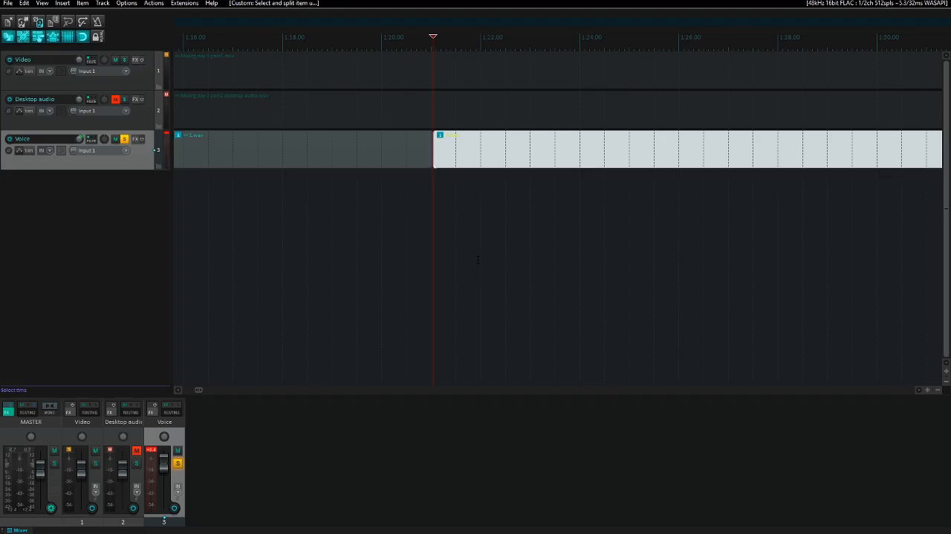
key(ctrl+alt+Left)
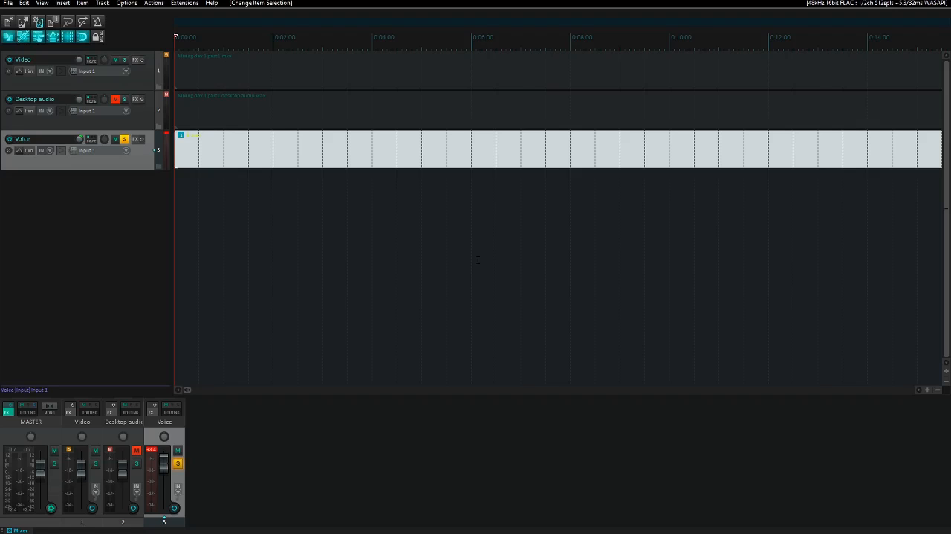
key(ctrl+z)
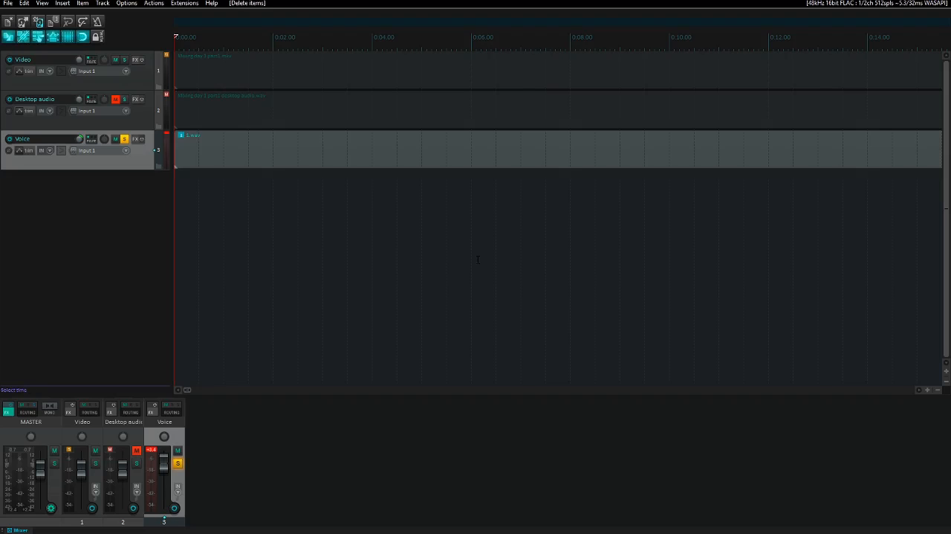
key(ctrl+shift+z)
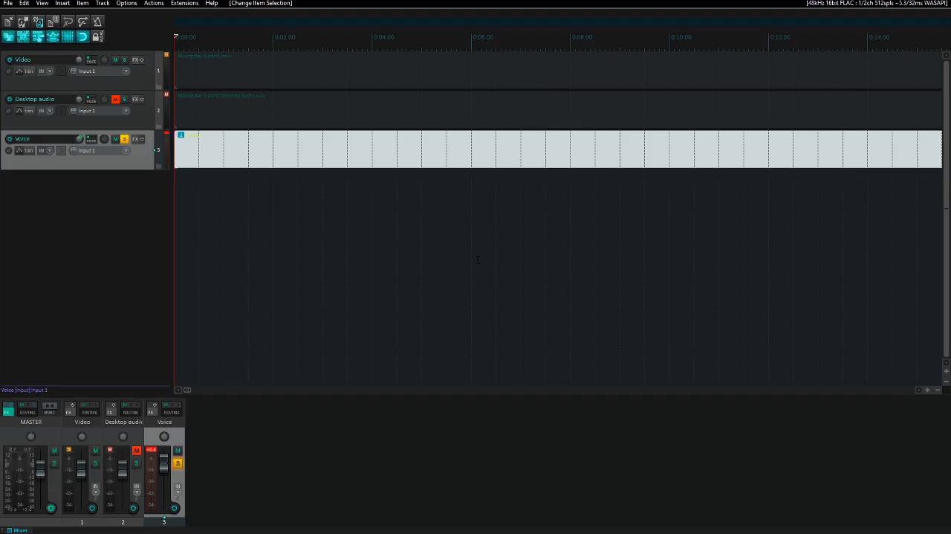
- Unsolo the Voice track and play it together with the Video track to compare their timing
key(F6)
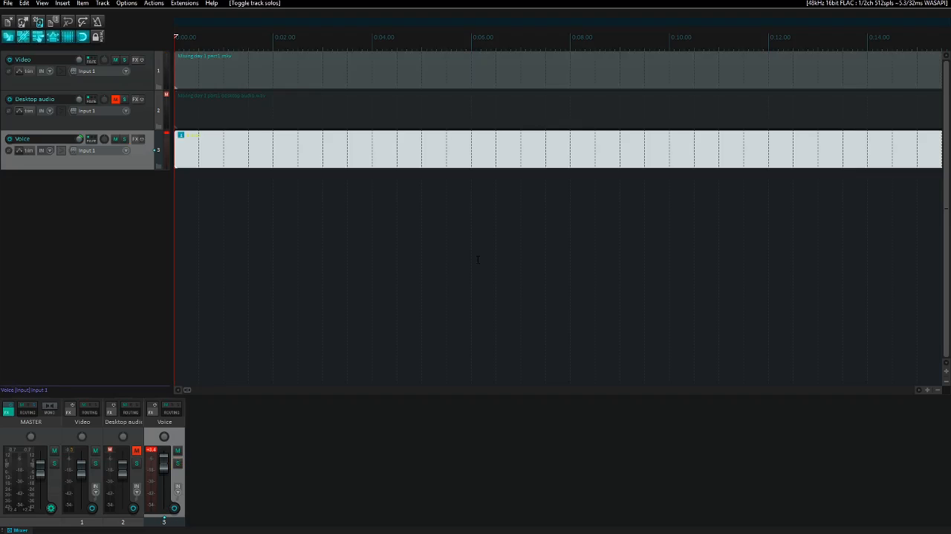
key(space)
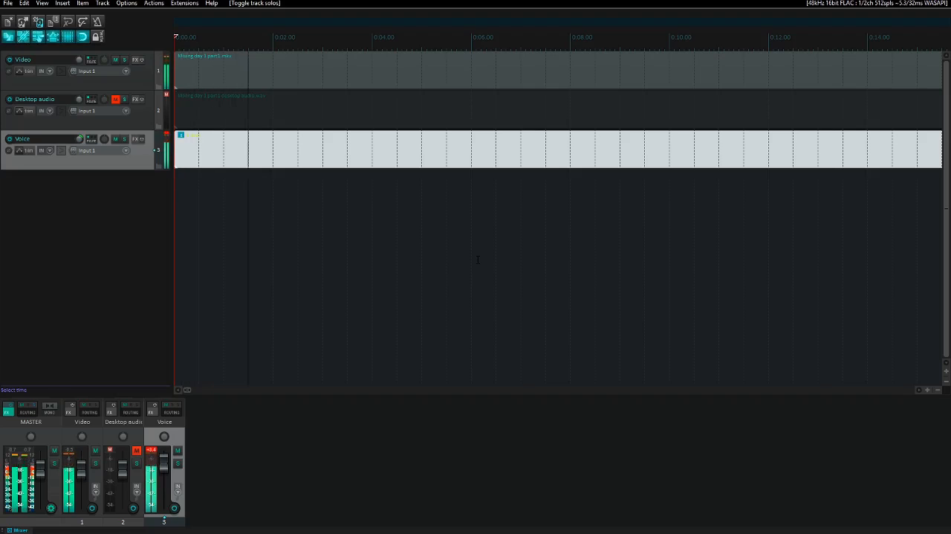
key(space)
key(a)
key(space)
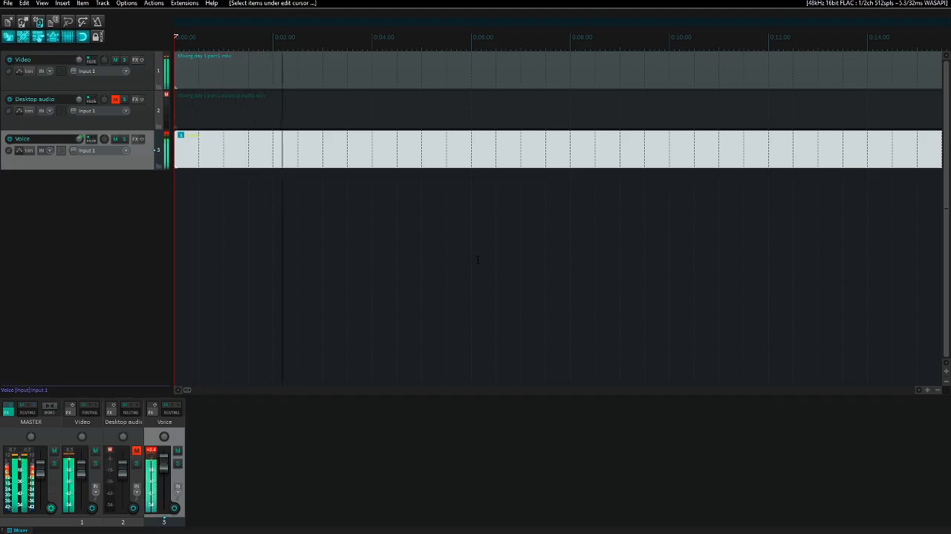
key(space)
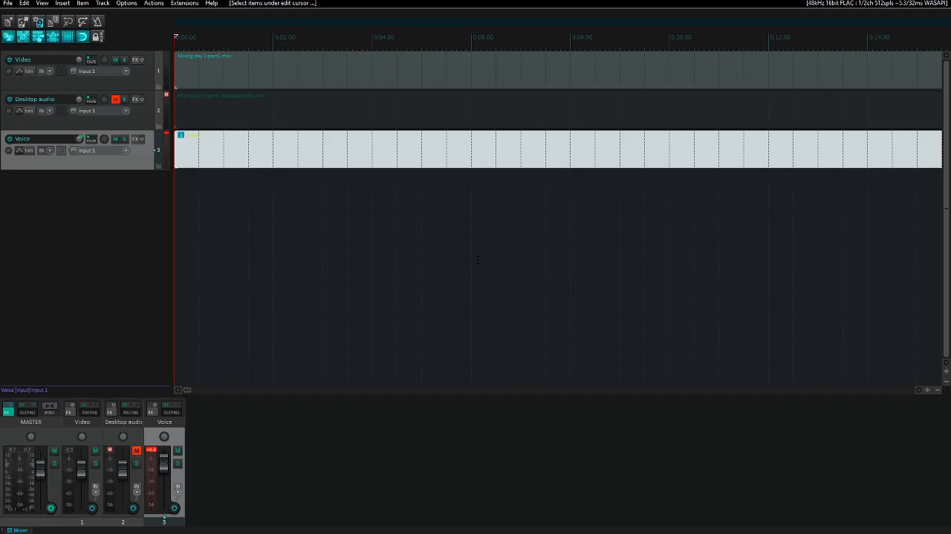
- Nudge the voice item slightly later on the timeline and replay the opening against the Video track
key(space)
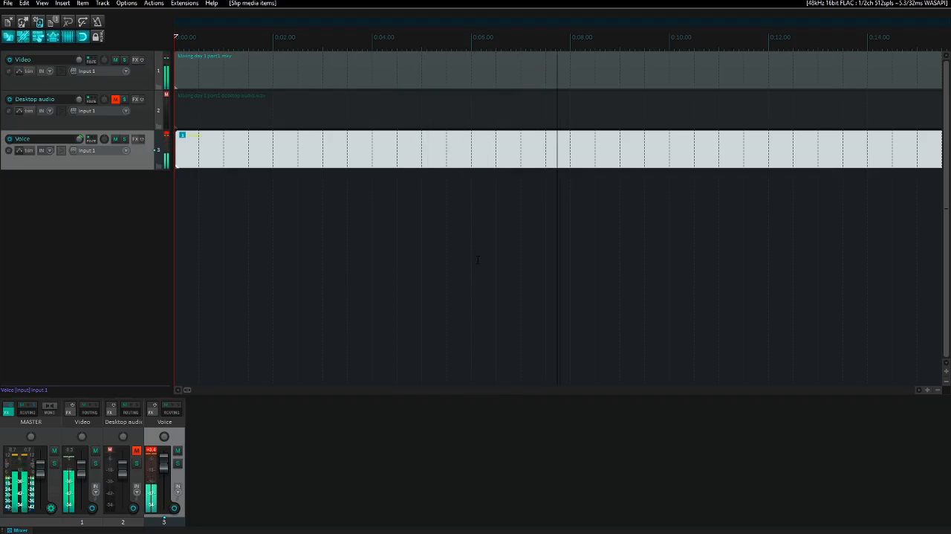
key(space)
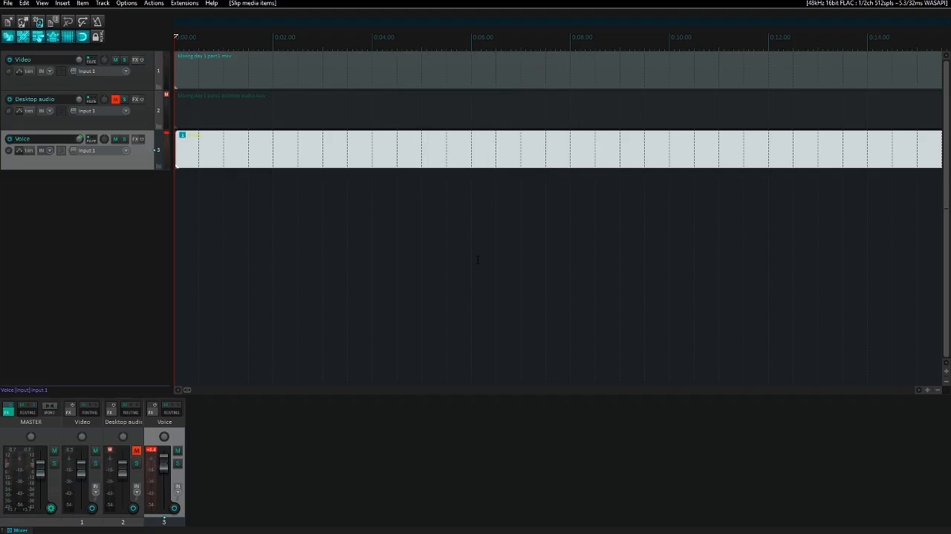
key(space)
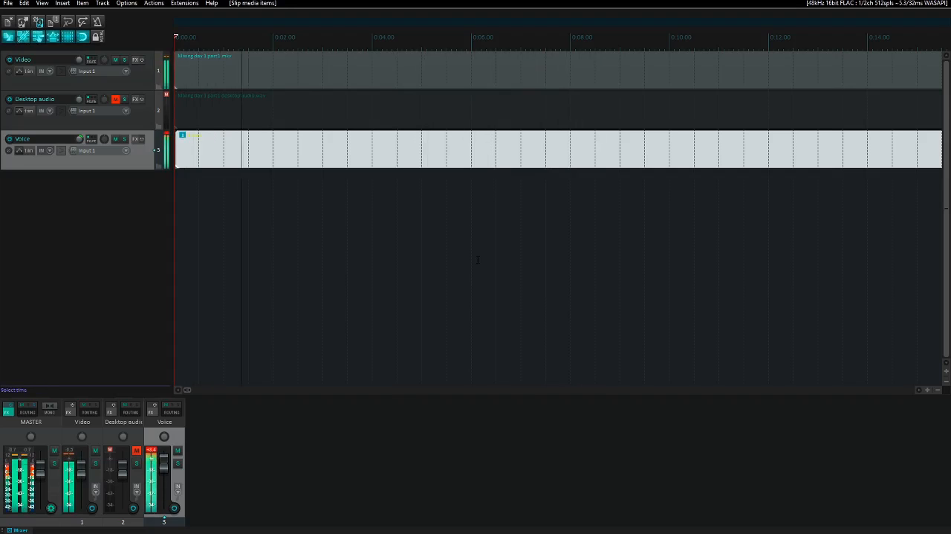
key(space)
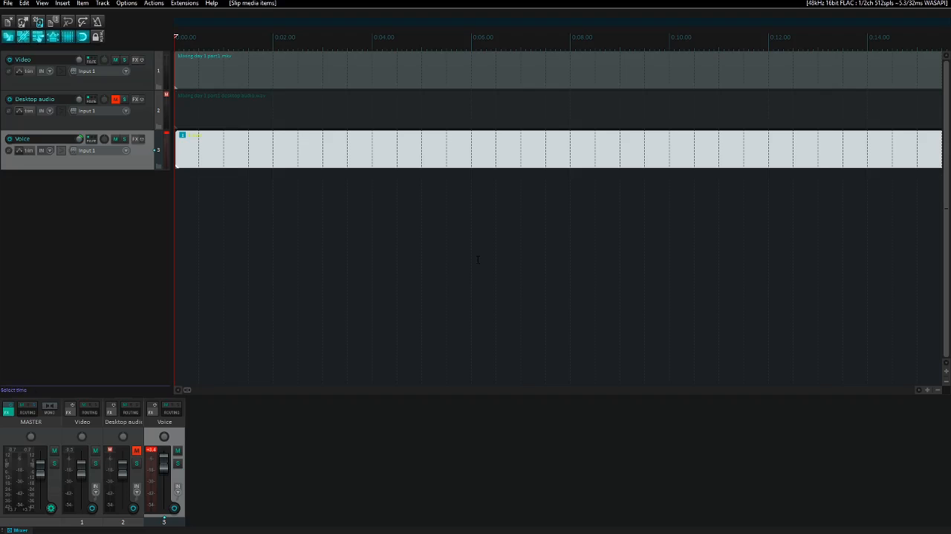
key(space)
key(space)
- Start saving the project and choose the Mixing video folder on the windows 10 (G:) drive
key(ctrl+s)
key(BackSpace)
key(BackSpace)
key(BackSpace)
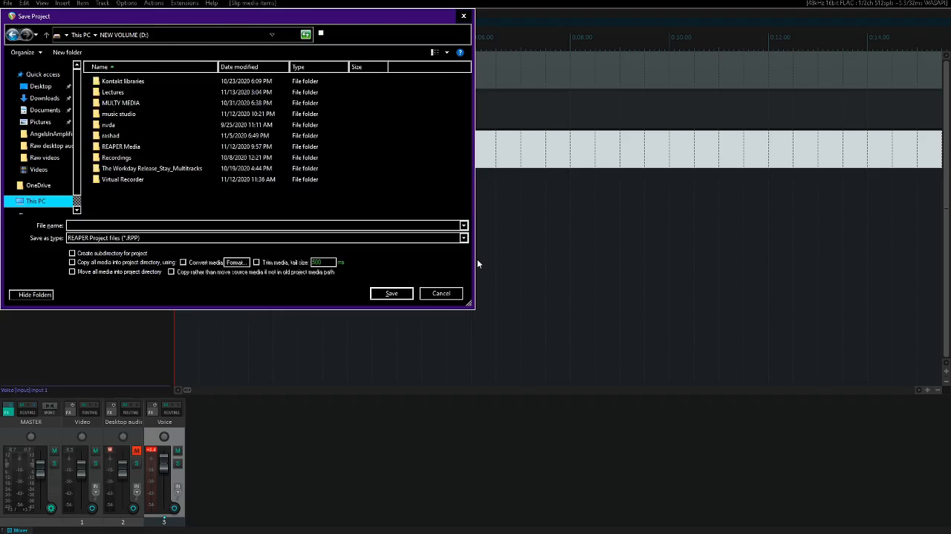
key(w)
key(w)
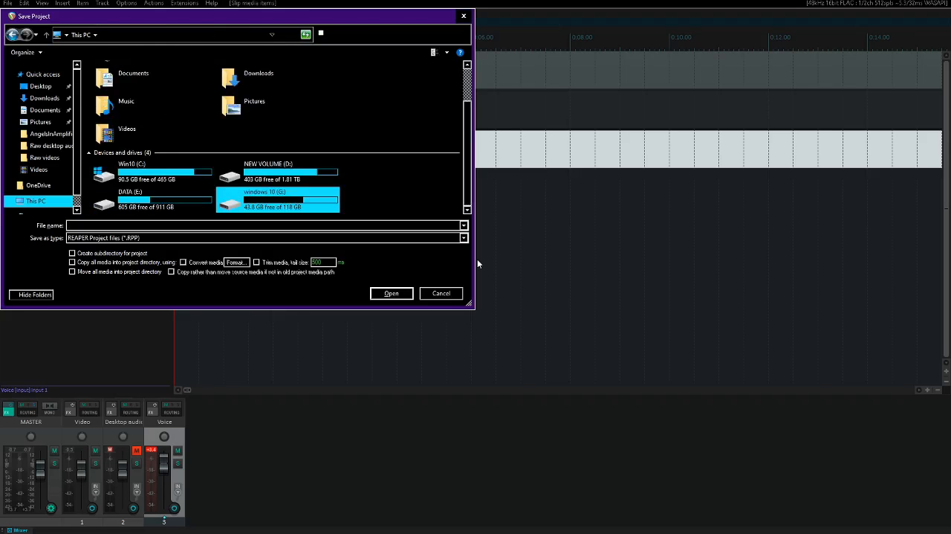
key(Return)
key(m)
key(Return)
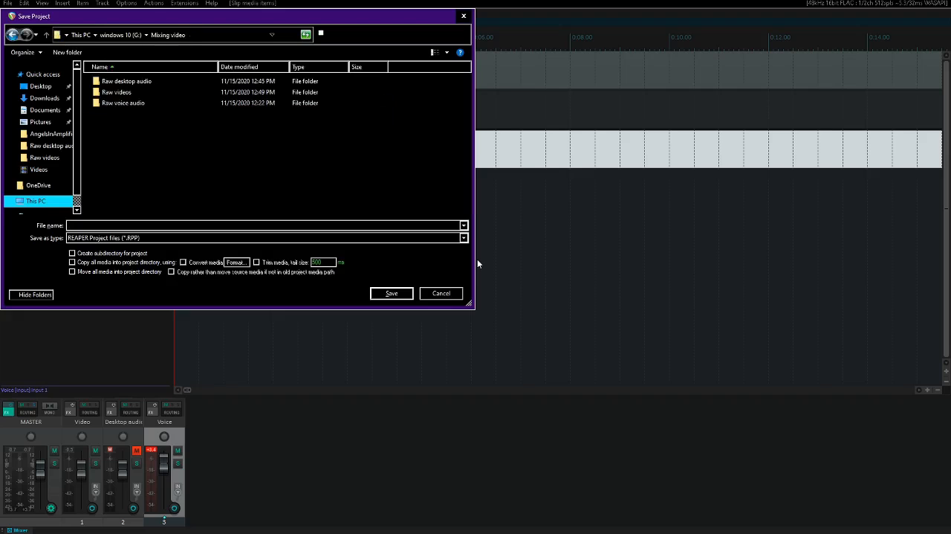
- Name the project Mixing project and save it
text(Mixing proj)
key(ctrl+a)
text(Mixing project)
key(Return)
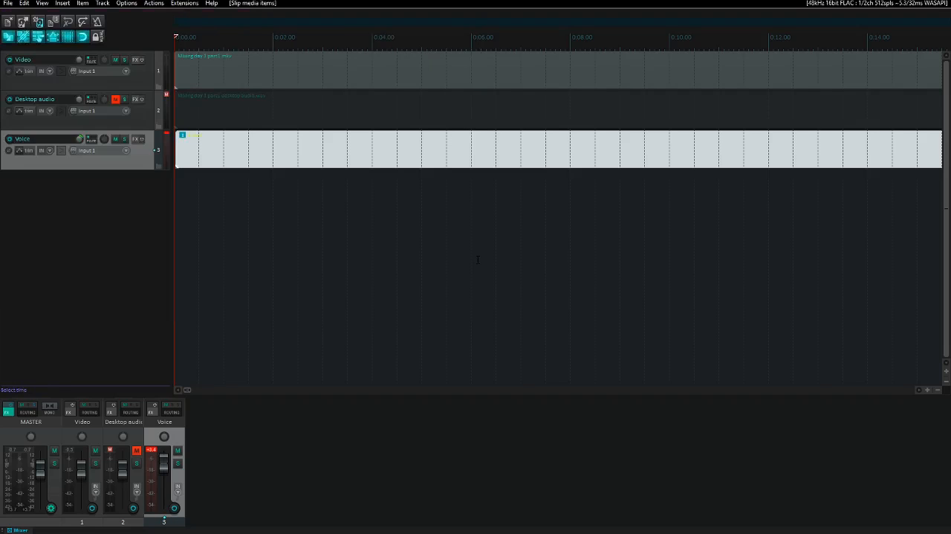
- Play the Video and Voice tracks together from the start, skipping forward through the timeline to about 18:24 to check their synchronisation
key(space)
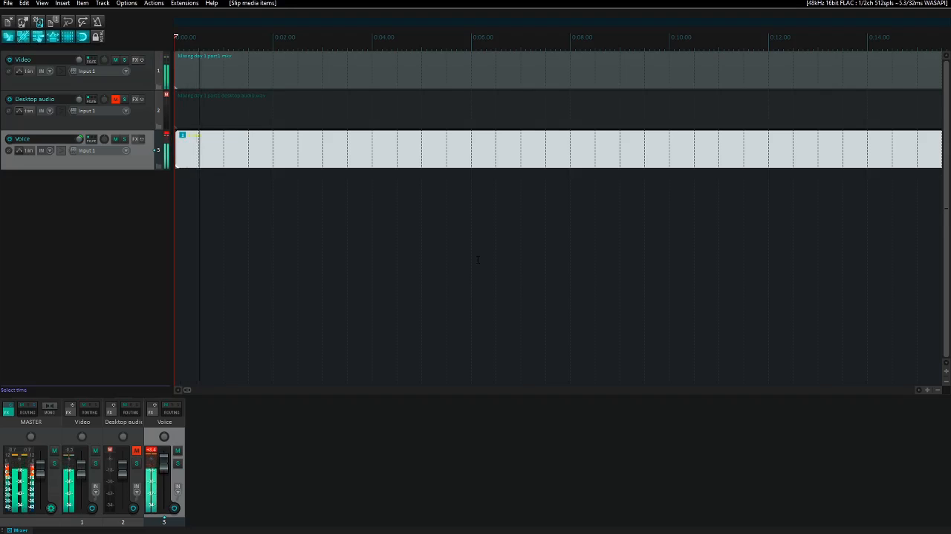
key(space)
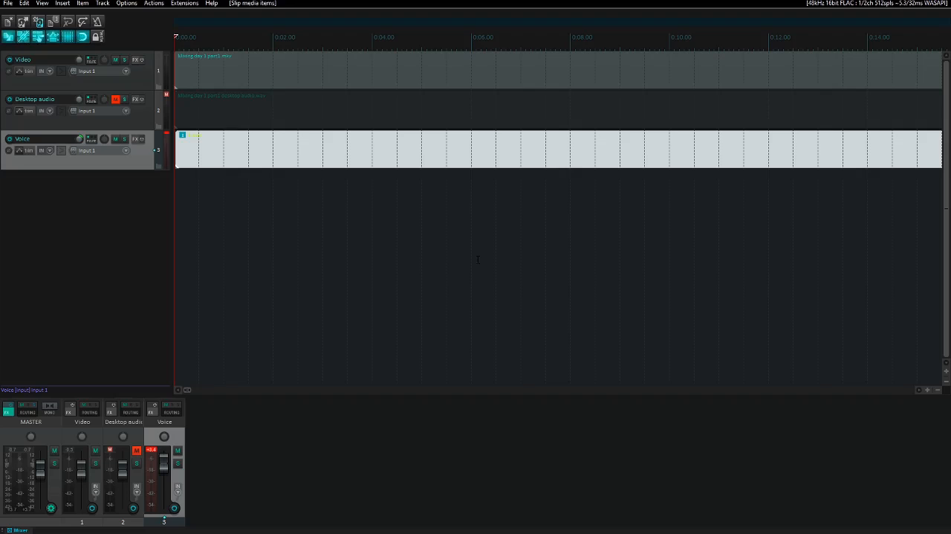
key(Page_Down)
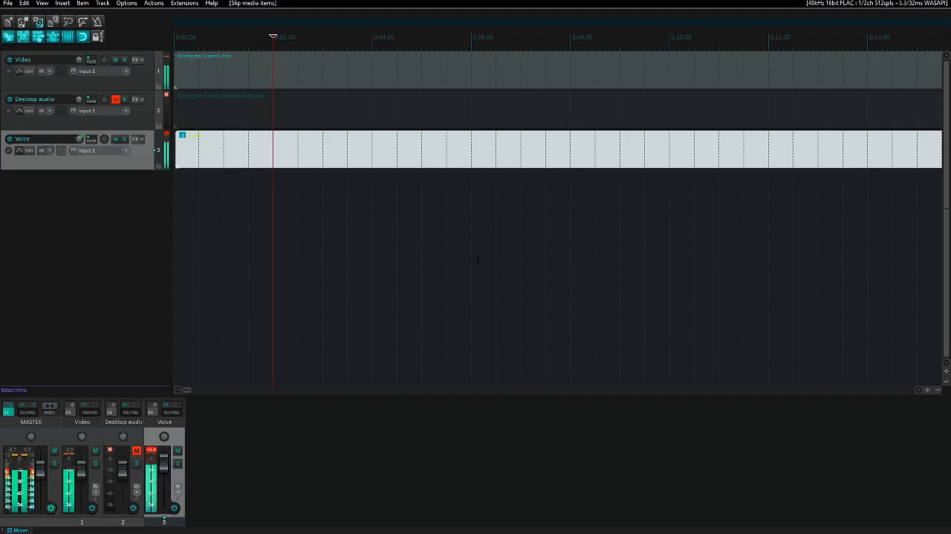
key(Page_Down)
key(Page_Down)
key(Page_Down)
key(End)
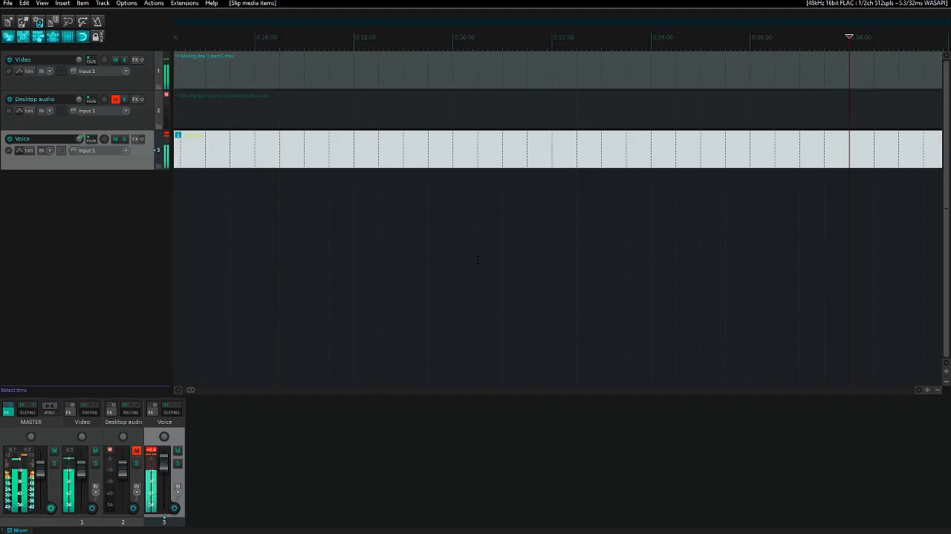
key(Page_Down)
key(Page_Down)
key(Page_Down)
key(Page_Down)
key(Page_Down)
key(Page_Down)
key(Page_Down)
key(Page_Down)
key(Page_Down)
key(Page_Down)
key(Page_Down)
key(Page_Down)
key(Page_Down)
key(Page_Down)
key(Page_Down)
key(Page_Down)
key(Page_Down)
key(Page_Down)
key(Page_Down)
key(Page_Down)
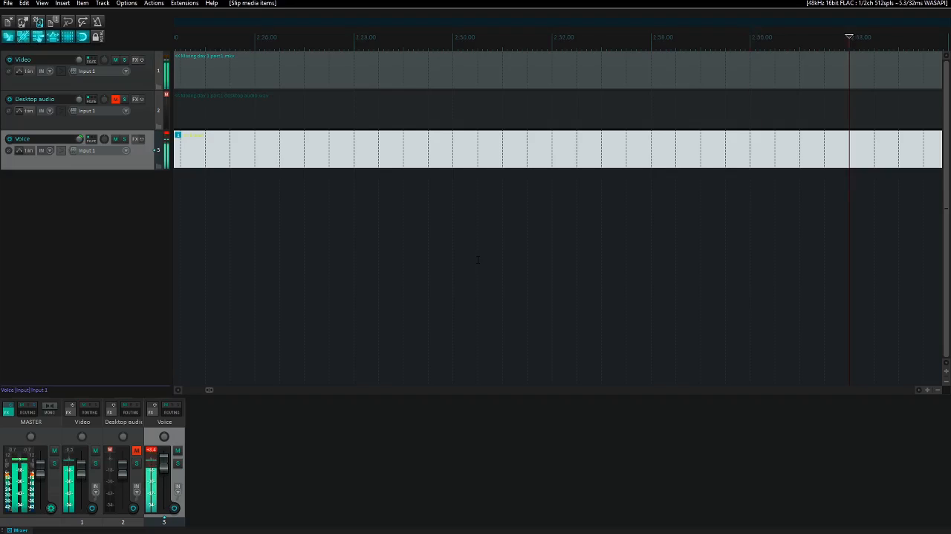
key(Page_Down)
key(Page_Down)
key(Page_Down)
key(Page_Down)
key(Page_Down)
key(Page_Down)
key(Page_Down)
key(Page_Down)
key(Page_Down)
key(Page_Down)
key(Page_Down)
key(Page_Down)
key(Page_Down)
key(Page_Down)
key(Page_Down)
key(Page_Down)
key(Page_Down)
key(Page_Down)
key(Page_Down)
key(Page_Down)
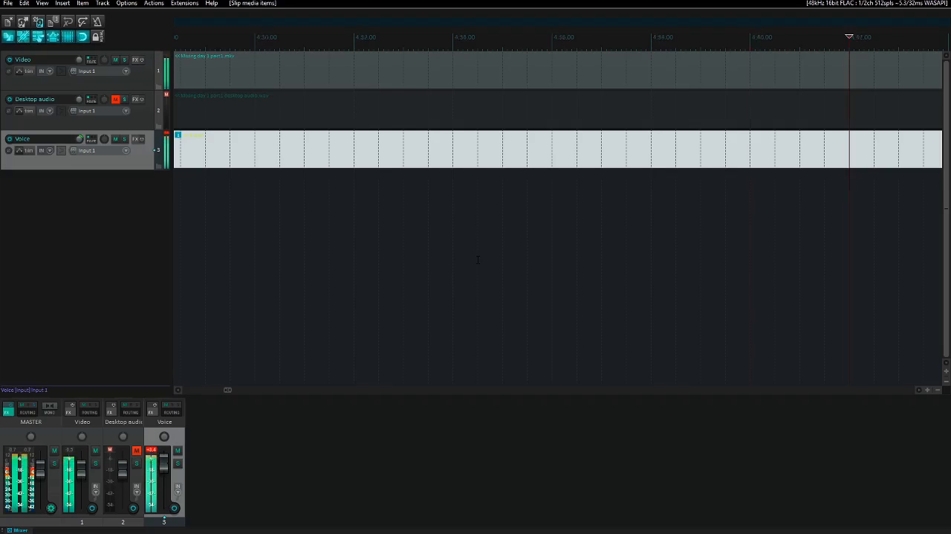
key(Page_Down)
key(Page_Down)
key(Page_Down)
key(Page_Down)
key(Page_Down)
key(Page_Down)
key(Page_Down)
key(Page_Down)
key(Page_Down)
key(Page_Down)
key(Page_Down)
key(Page_Down)
key(Page_Down)
key(Page_Down)
key(Page_Down)
key(Page_Down)
key(Page_Down)
key(Page_Down)
key(Page_Down)
key(Page_Down)
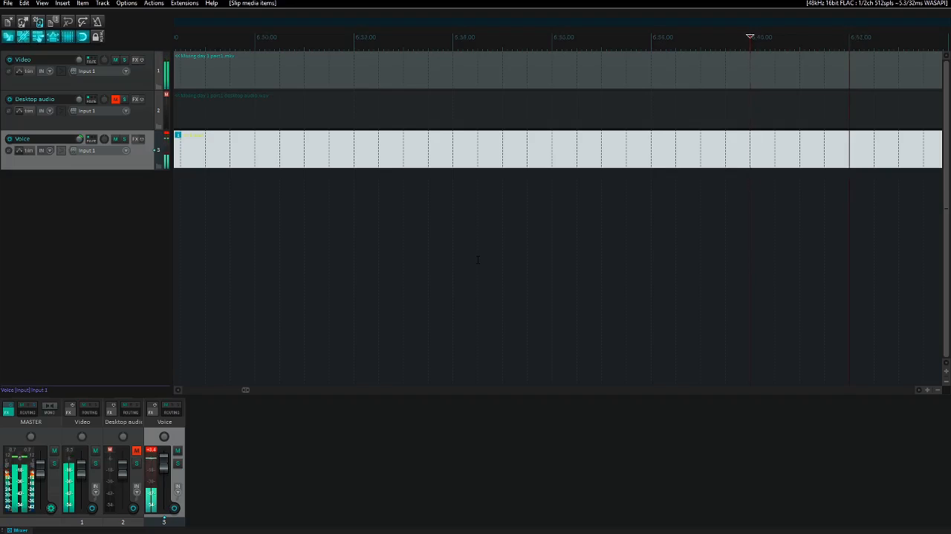
key(Page_Down)
key(Page_Down)
key(Page_Down)
key(Page_Down)
key(Page_Down)
key(Page_Down)
key(Page_Down)
key(Page_Down)
key(Page_Down)
key(Page_Down)
key(Page_Down)
key(Page_Down)
key(Page_Down)
key(Page_Down)
key(Page_Down)
key(Page_Down)
key(Page_Down)
key(Page_Down)
key(Page_Down)
key(Page_Down)
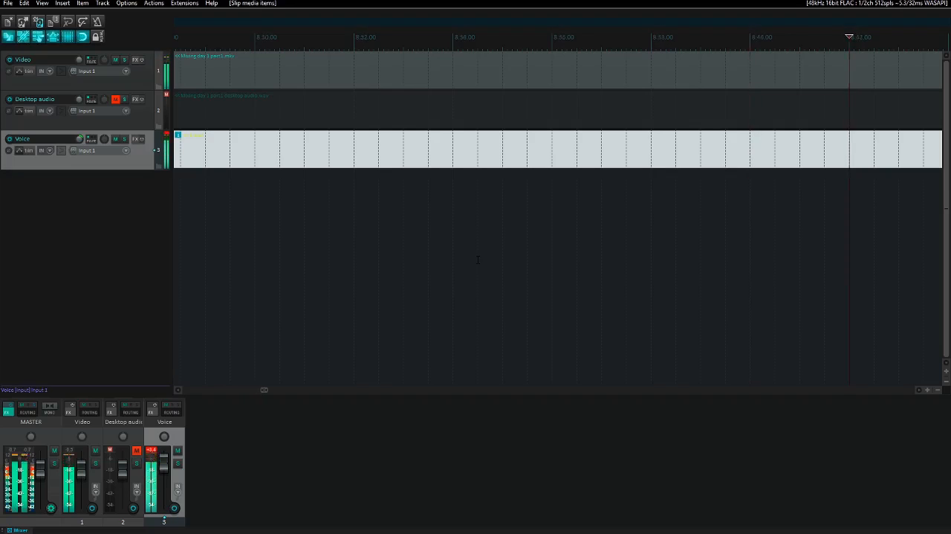
key(Page_Down)
key(Page_Down)
key(Page_Down)
key(Page_Down)
key(Page_Down)
key(Page_Down)
key(Page_Down)
key(Page_Down)
key(Page_Down)
key(Page_Down)
key(Page_Down)
key(Page_Down)
key(Page_Down)
key(Page_Down)
key(Page_Down)
key(Page_Down)
key(Page_Down)
key(Page_Down)
key(Page_Down)
key(Page_Down)
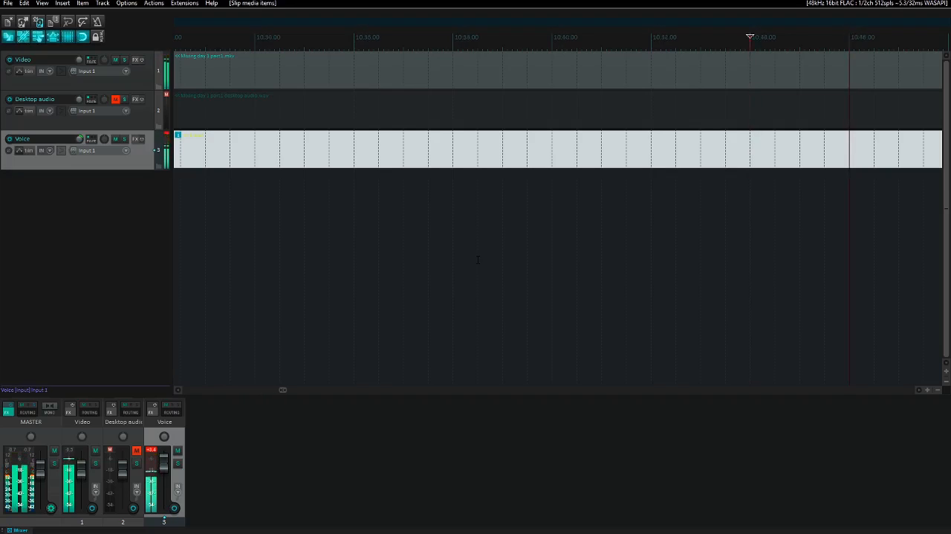
key(Page_Down)
key(Page_Down)
key(Page_Down)
key(Page_Down)
key(Page_Down)
key(Page_Down)
key(Page_Down)
key(Page_Down)
key(Page_Down)
key(Page_Down)
key(Page_Down)
key(Page_Down)
key(Page_Down)
key(Page_Down)
key(Page_Down)
key(Page_Down)
key(Page_Down)
key(Page_Down)
key(Page_Down)
key(Page_Down)
key(Page_Down)
key(Page_Down)
key(Page_Down)
key(Page_Down)
key(Page_Down)
key(Page_Down)
key(Page_Down)
key(Page_Down)
key(Page_Down)
key(Page_Down)
key(Page_Down)
key(Page_Down)
key(Page_Down)
key(Page_Down)
key(Page_Down)
key(Page_Down)
key(Page_Down)
key(Page_Down)
key(Page_Down)
key(Page_Down)
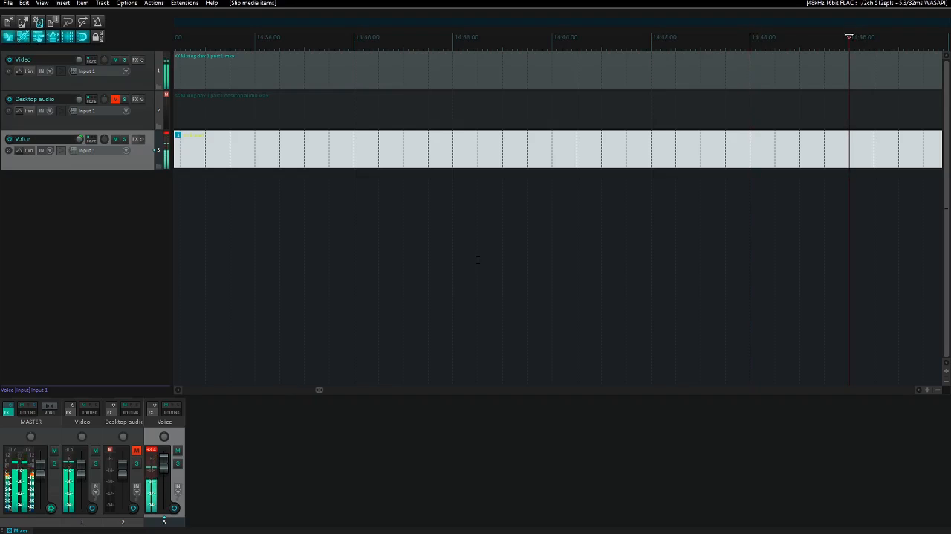
key(Page_Down)
key(Page_Down)
key(Page_Down)
key(Page_Down)
key(Page_Down)
key(Page_Down)
key(Page_Down)
key(Page_Down)
key(Page_Down)
key(Page_Down)
key(Page_Down)
key(Page_Down)
key(Page_Down)
key(Page_Down)
key(Page_Down)
key(Page_Down)
key(Page_Down)
key(Page_Down)
key(Page_Down)
key(Page_Down)
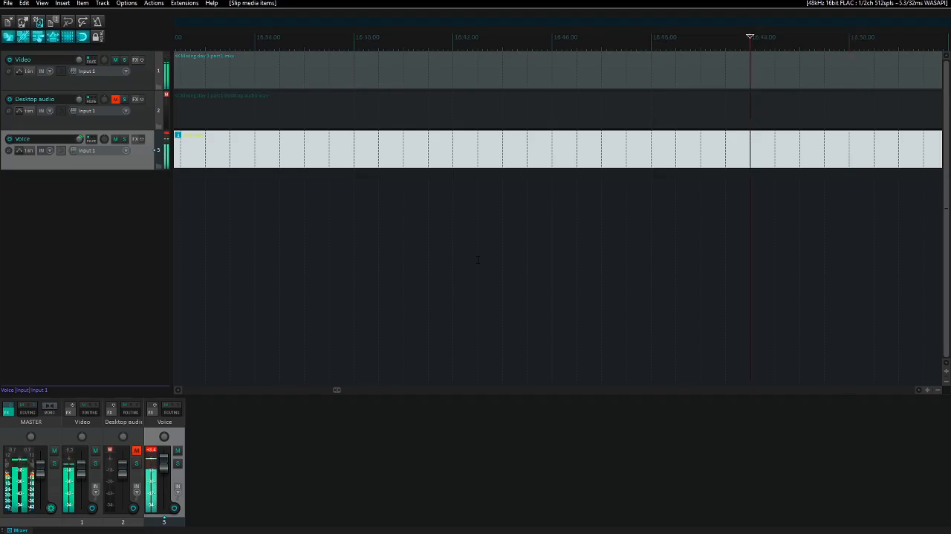
key(Page_Down)
key(Page_Down)
key(Page_Down)
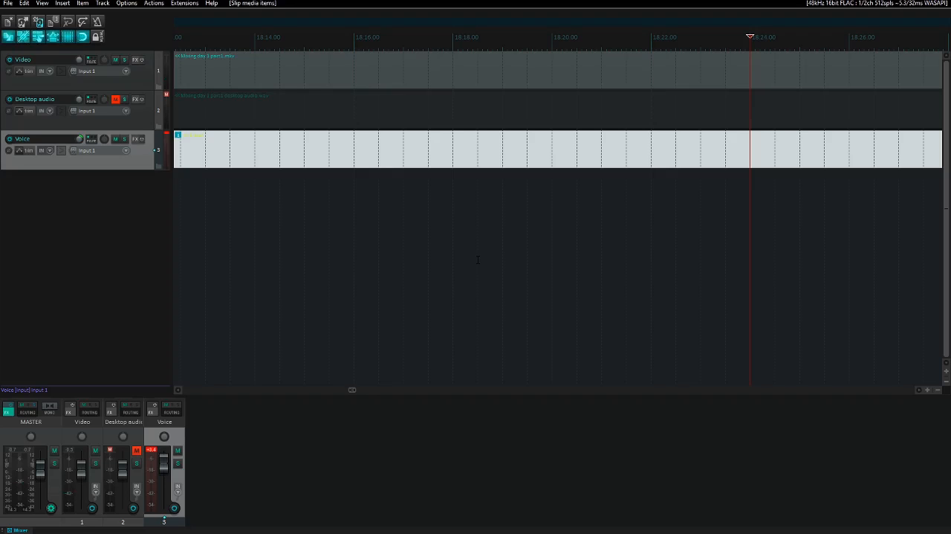
- Play the Video and Voice tracks at about 18:24 and again at 21:30 to compare their timing
key(space)
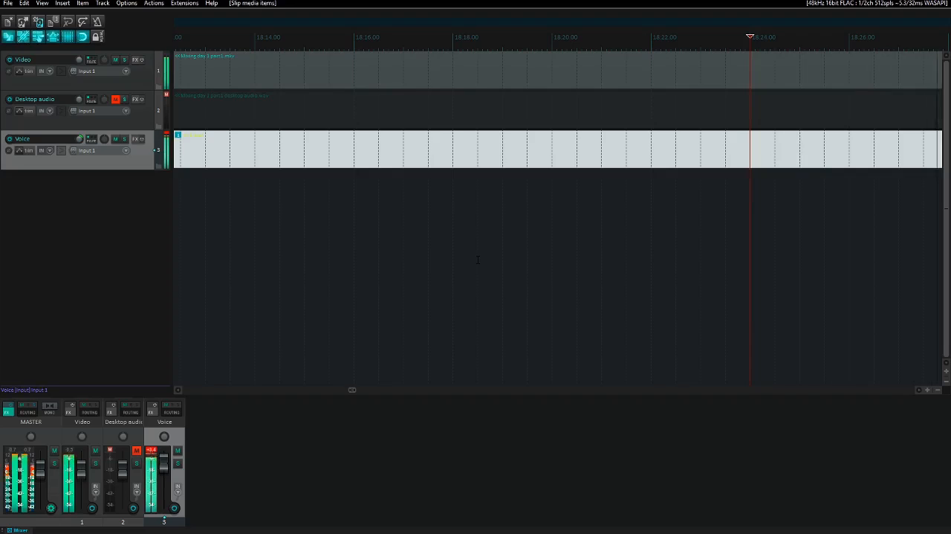
key(space)
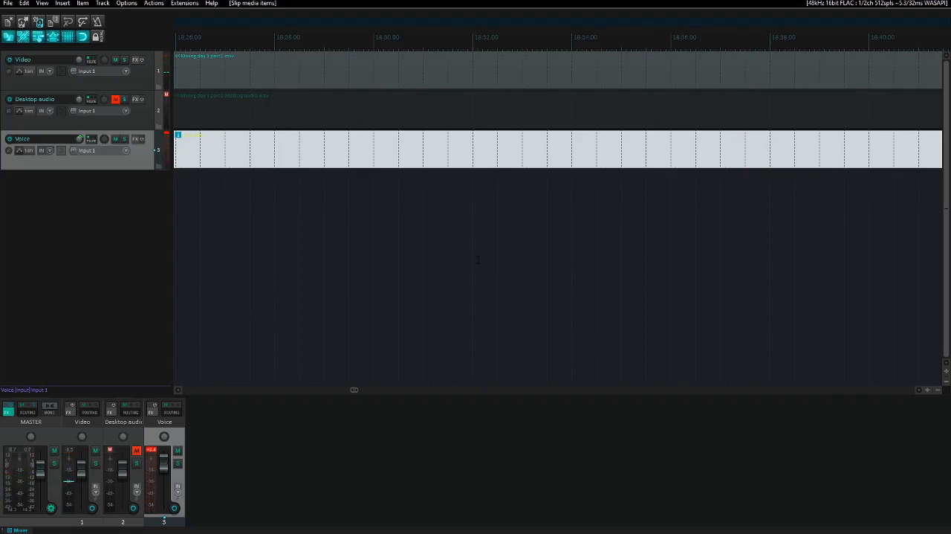
key(space)
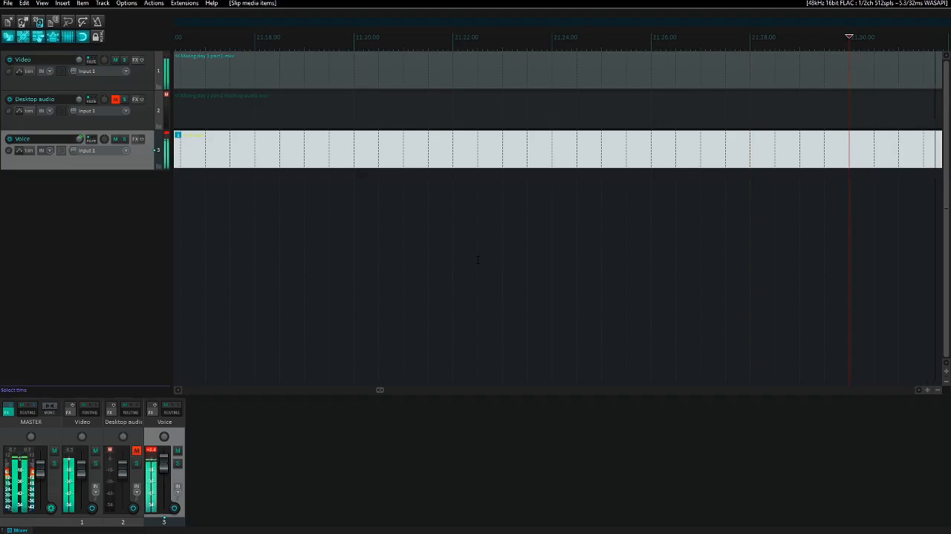
key(space)
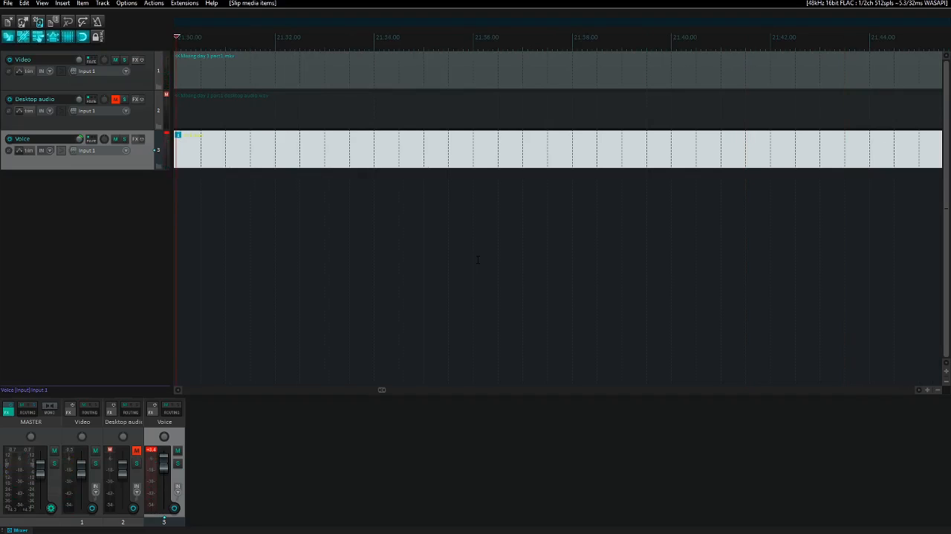
- Jump the edit cursor to 35:30 and play the Video and Voice tracks there to compare their timing
key(ctrl+j)
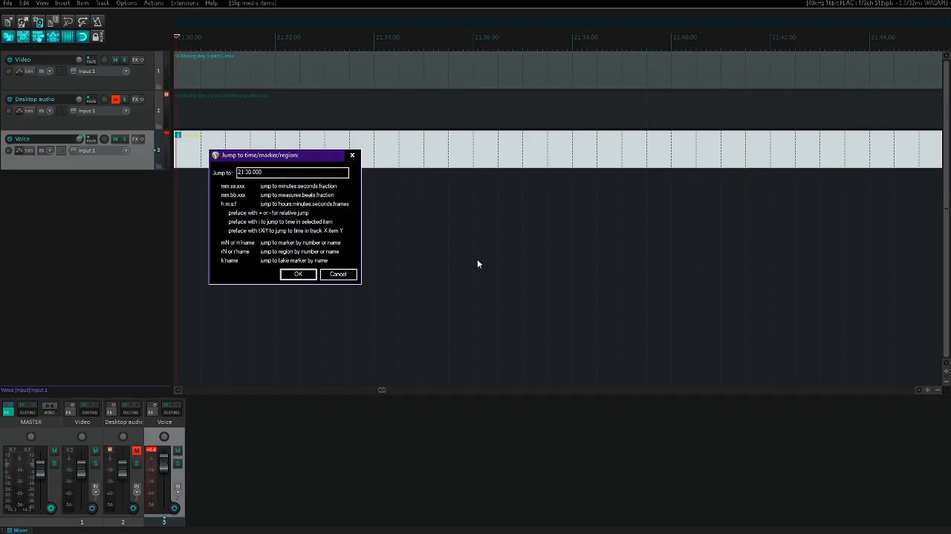
key(BackSpace)
key(BackSpace)
key(BackSpace)
text(35:)
key(Return)
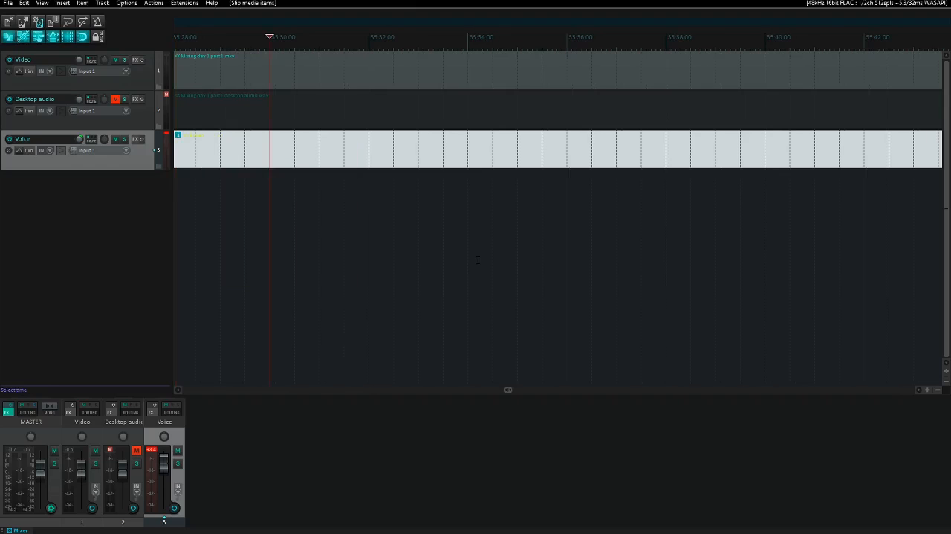
key(space)
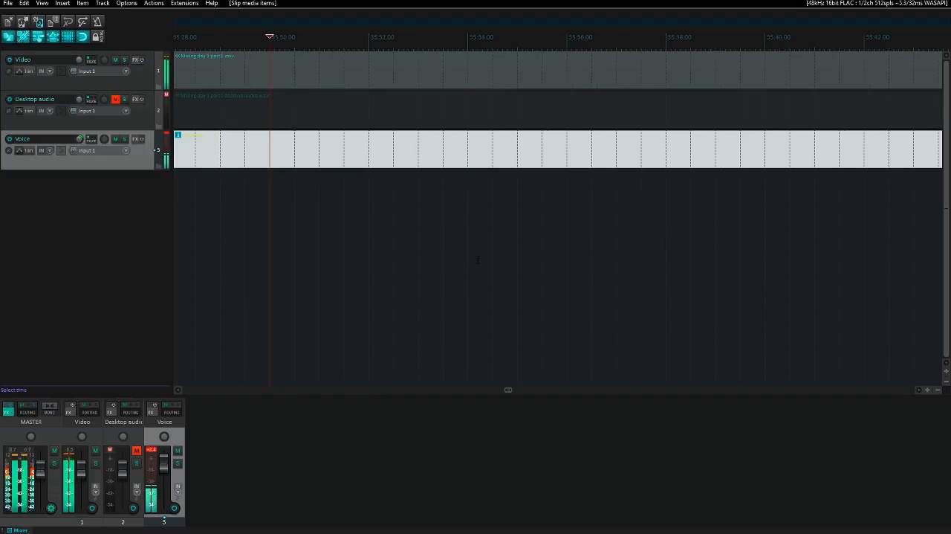
key(space)
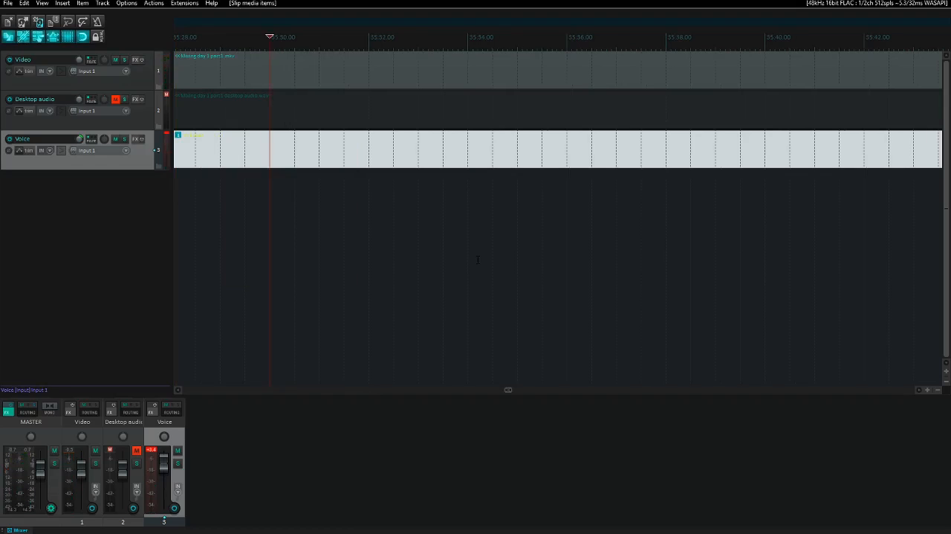
key(space)
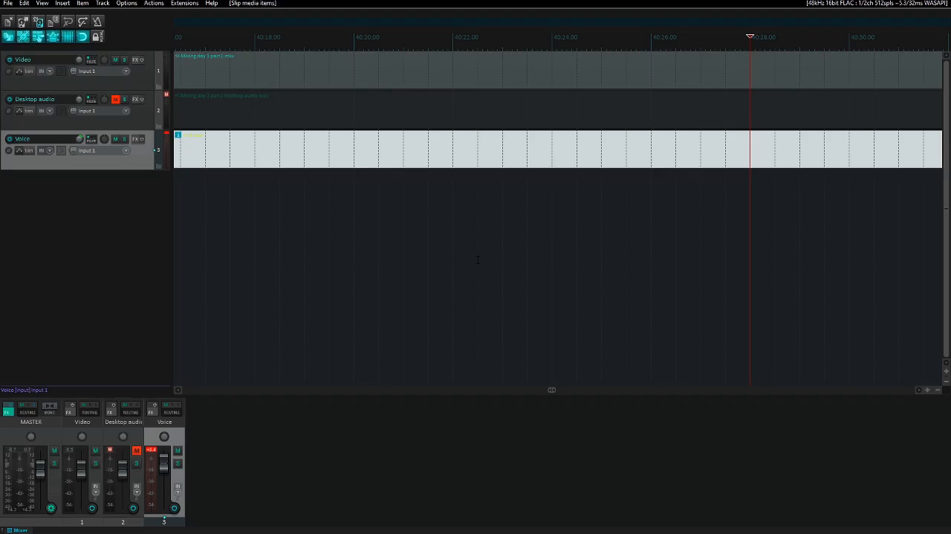
- Jump the edit cursor to 50:28 and play the Video and Voice tracks together from that point
key(ctrl+j)
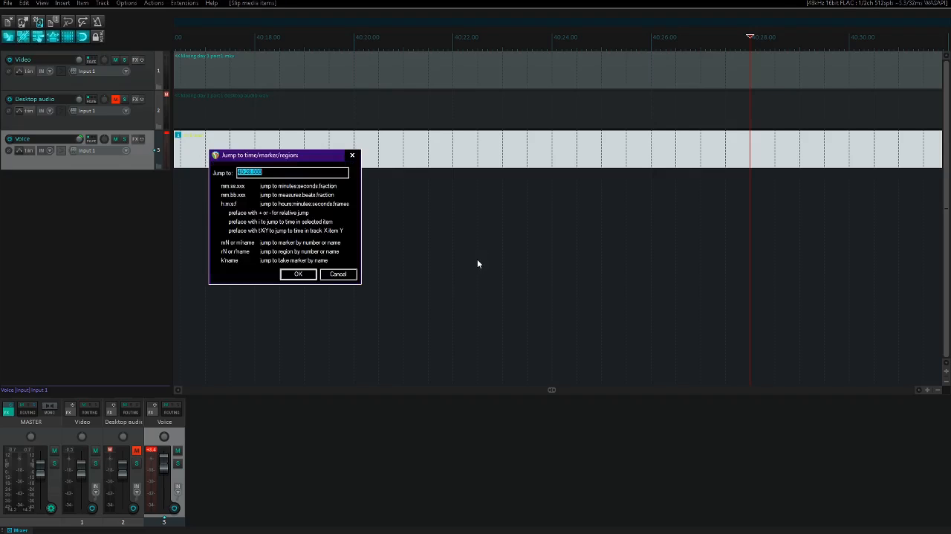
key(Right)
key(BackSpace)
text(5)
key(Return)
key(space)
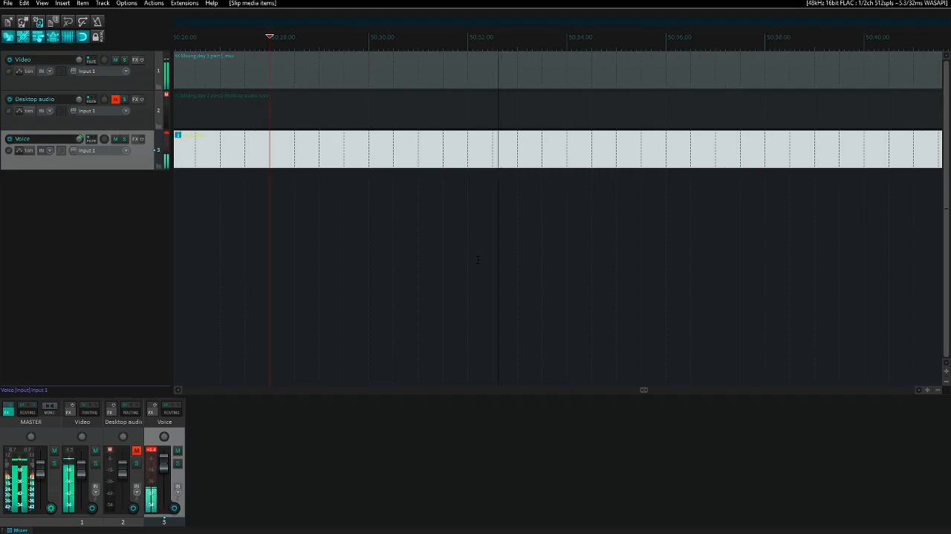
- Jump to 1:00:28 and check the timing of the Video and Voice tracks from there on to about 1:08:02
key(ctrl+j)
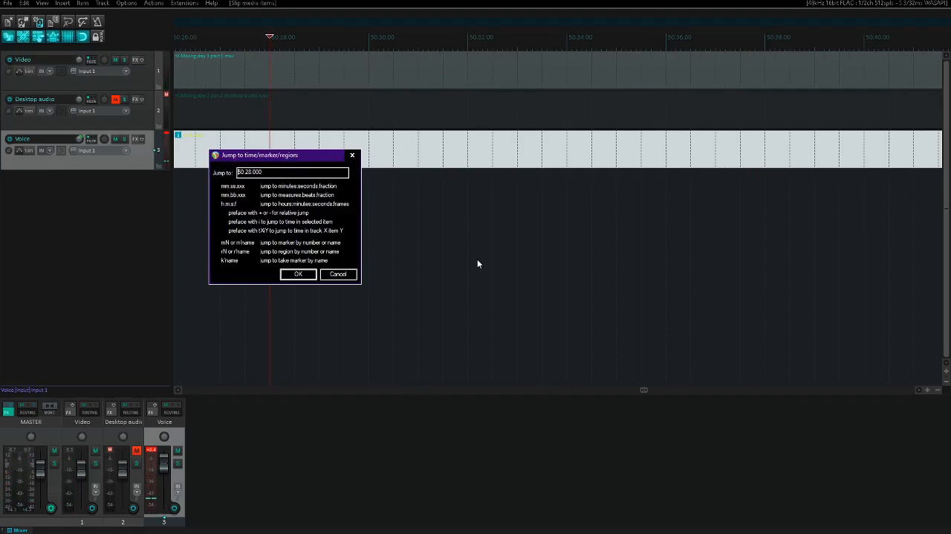
key(BackSpace)
text(6)
key(Return)
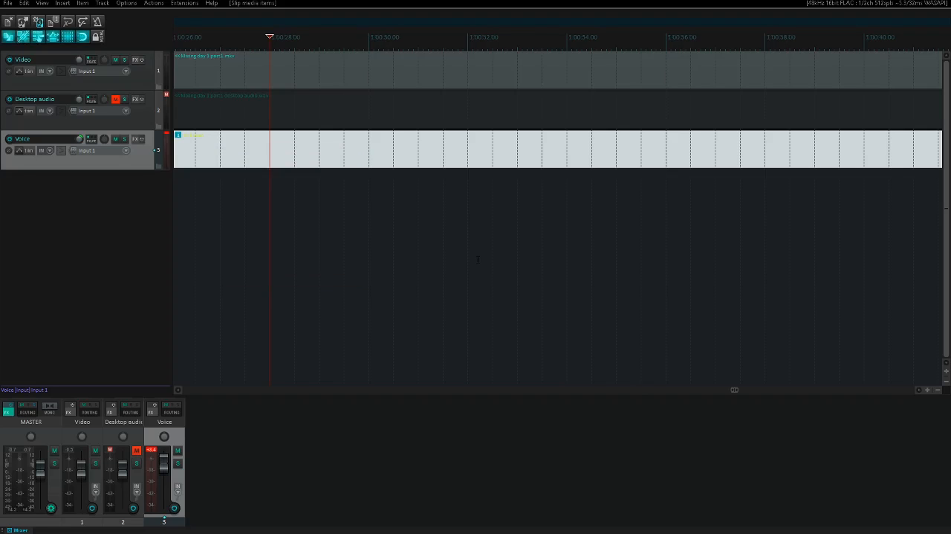
key(space)
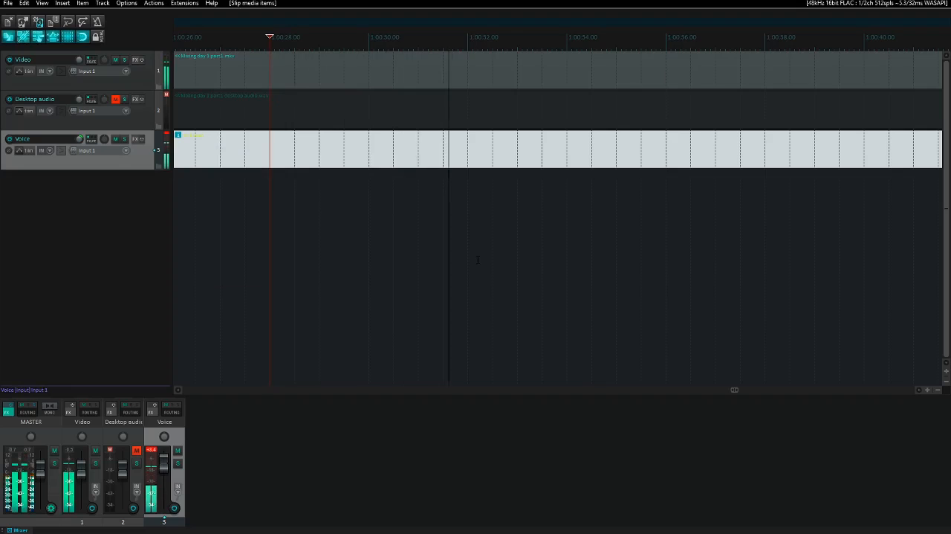
key(space)
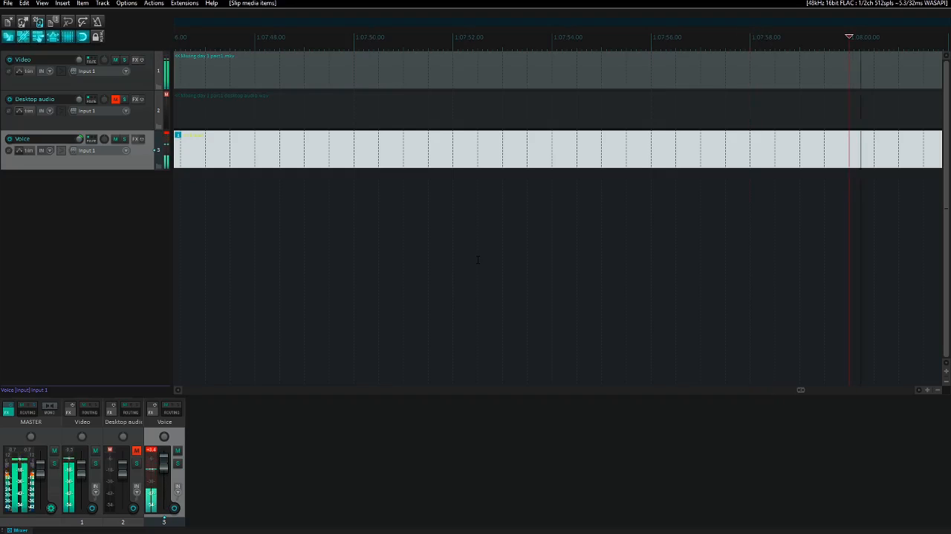
key(space)
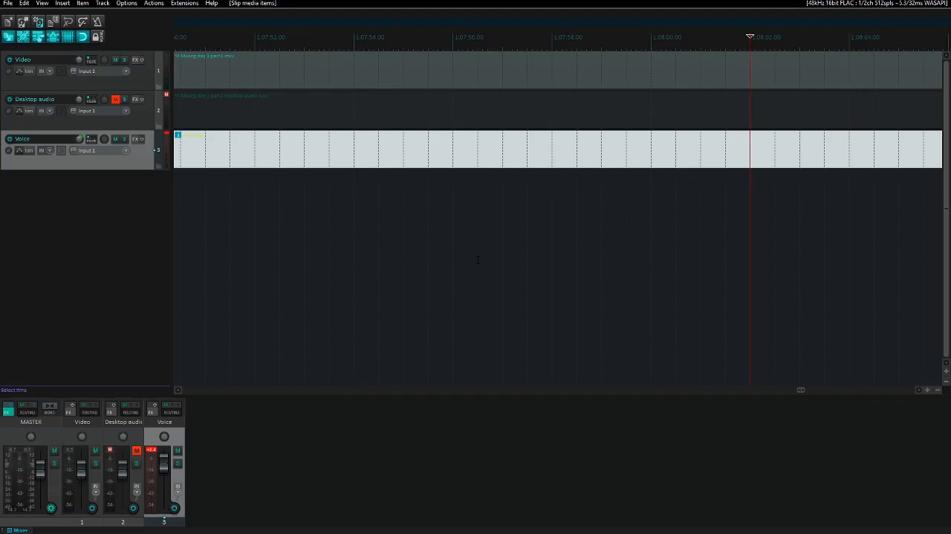
- Jump the edit cursor to 1:18:02 and play the closing section of the Video and Voice tracks
key(ctrl+j)
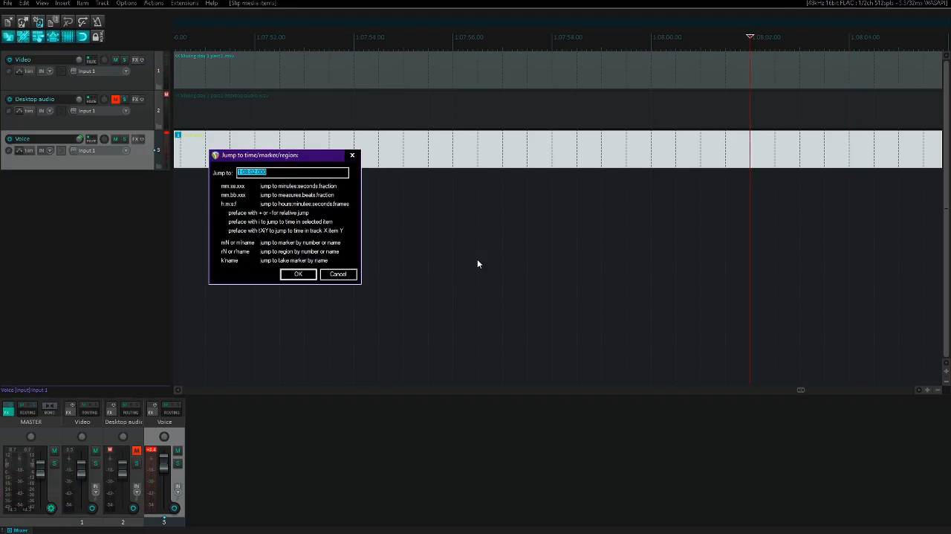
key(Left)
key(Right)
key(BackSpace)
text(1)
key(Return)
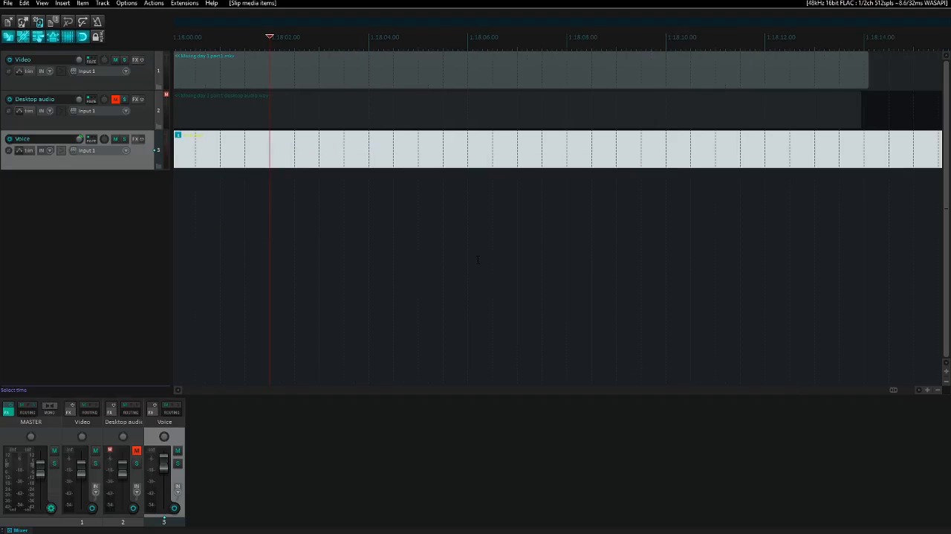
key(space)
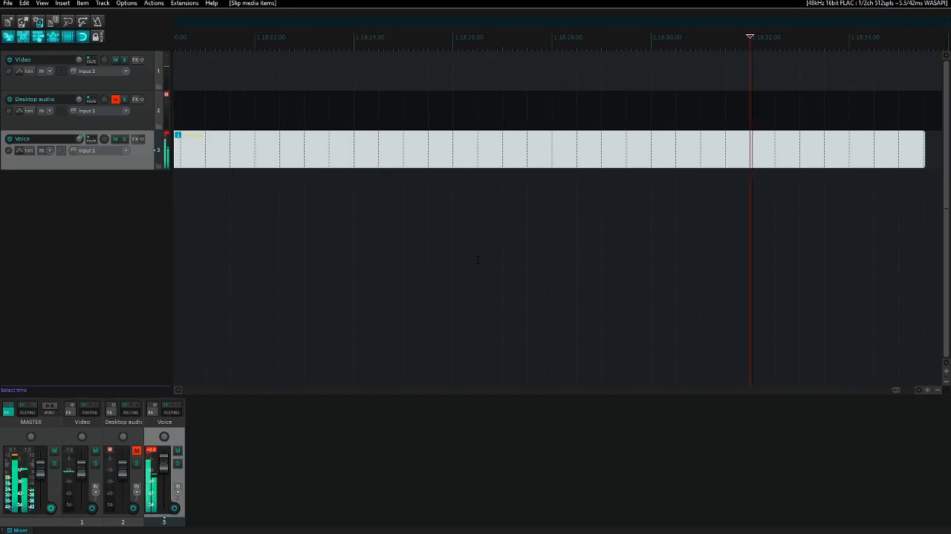
- Skip back and forth through the closing section around 1:18:00 during playback to check the synchronisation of the Video and Voice tracks
key(Page_Up)
key(Page_Up)
key(Page_Up)
key(Page_Up)
key(Page_Up)
key(Page_Up)
key(Page_Up)
key(Page_Up)
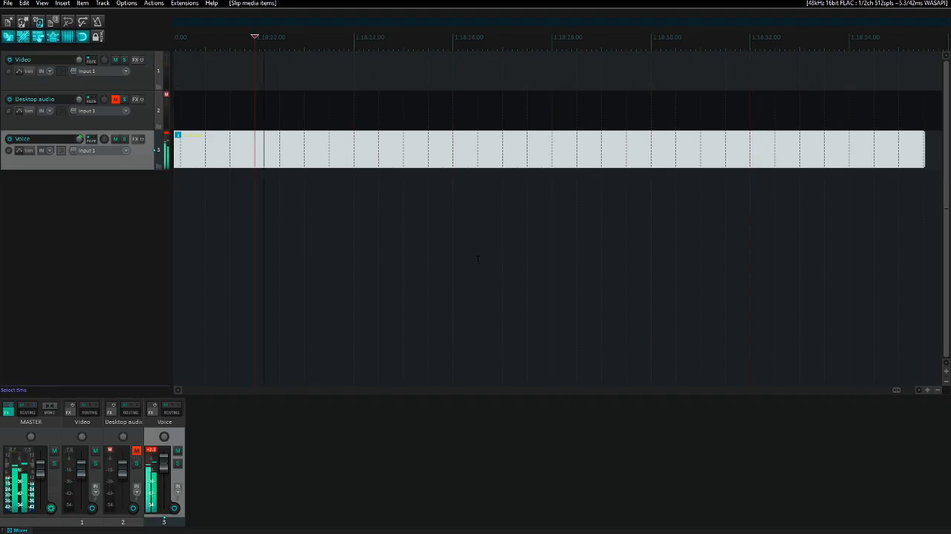
key(Page_Up)
key(Page_Up)
key(Page_Up)
key(Page_Up)
key(Page_Up)
key(Page_Up)
key(Page_Up)
key(Page_Up)
key(Page_Up)
key(Page_Up)
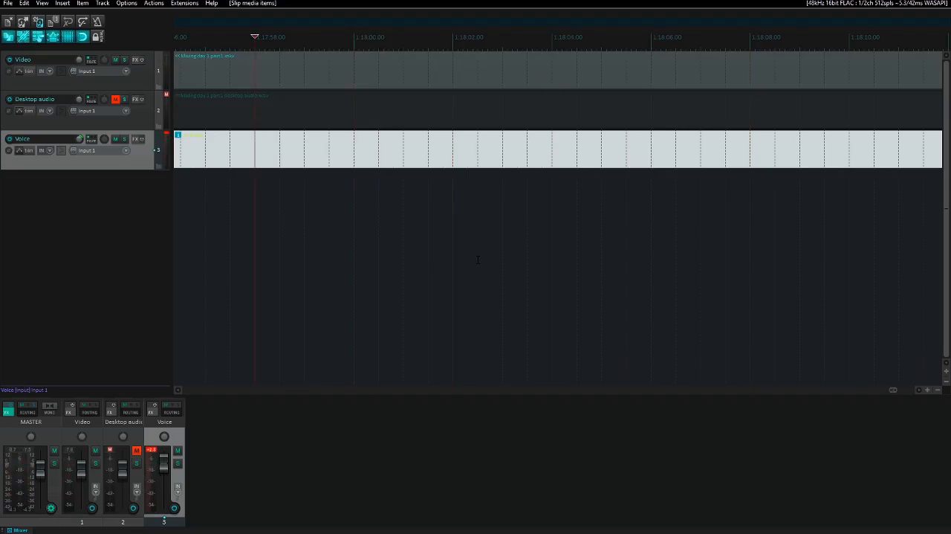
key(Page_Down)
key(Page_Down)
key(Page_Down)
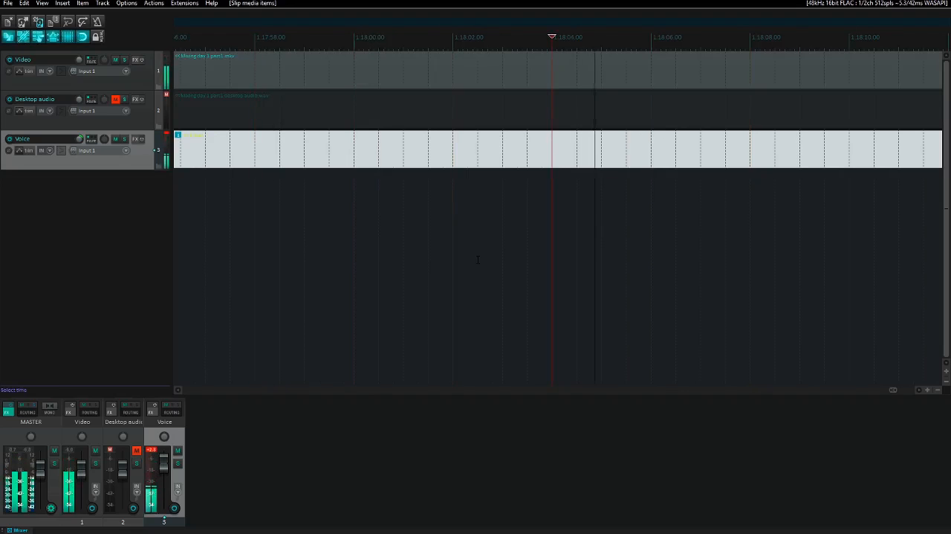
key(Page_Up)
key(Page_Up)
key(Page_Up)
key(Page_Up)
key(Page_Up)
key(Page_Up)
key(Page_Up)
key(Page_Up)
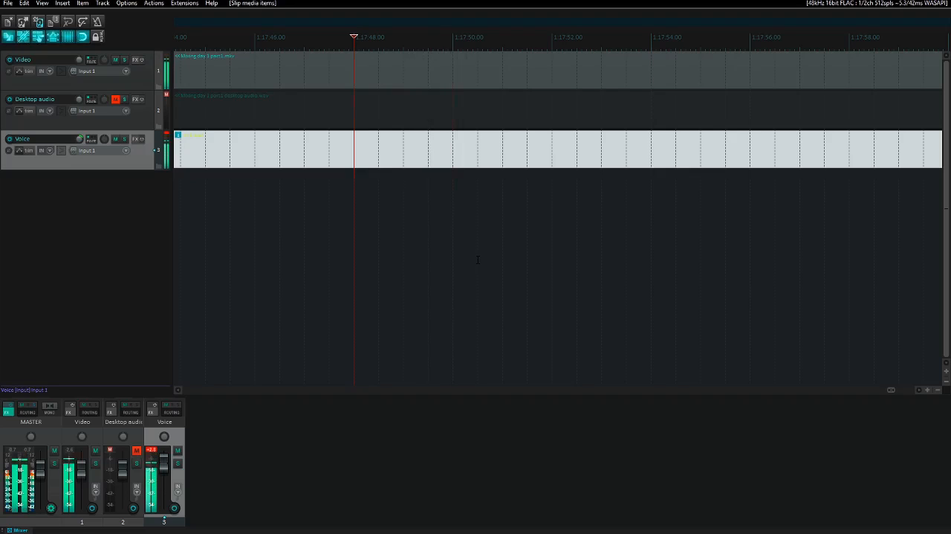
- Play through the closing section in short skips and park the edit cursor at about 1:17:56.7
key(Page_Down)
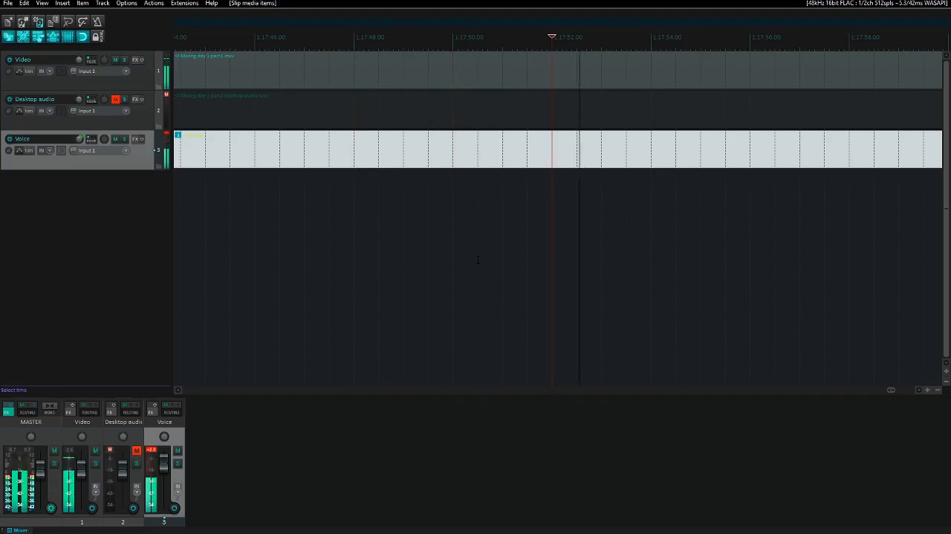
key(Page_Down)
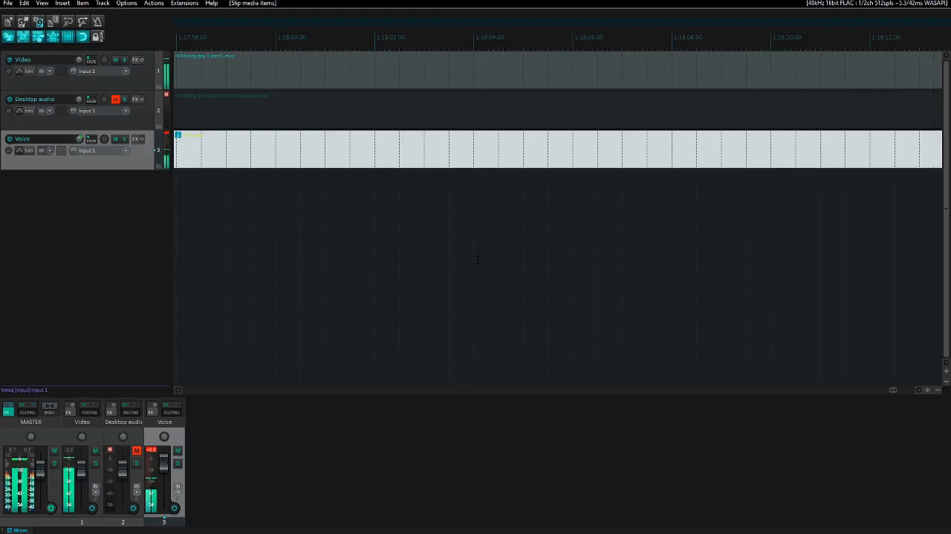
key(space)
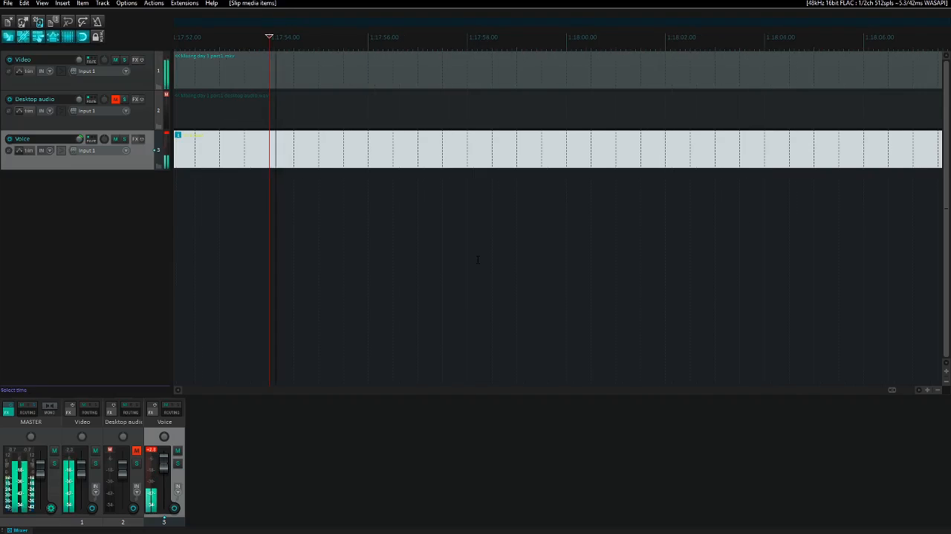
key(space)
key(Page_Down)
key(Page_Down)
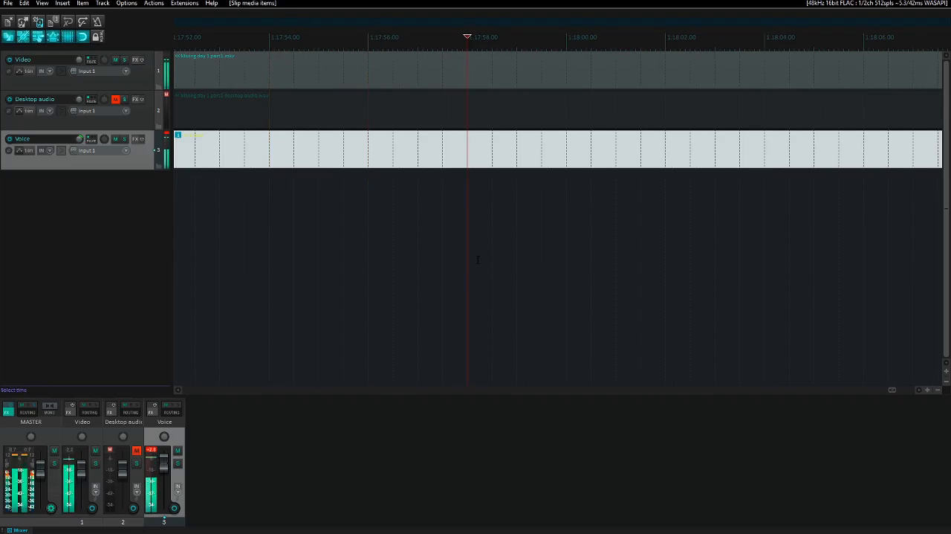
key(Page_Up)
key(space)
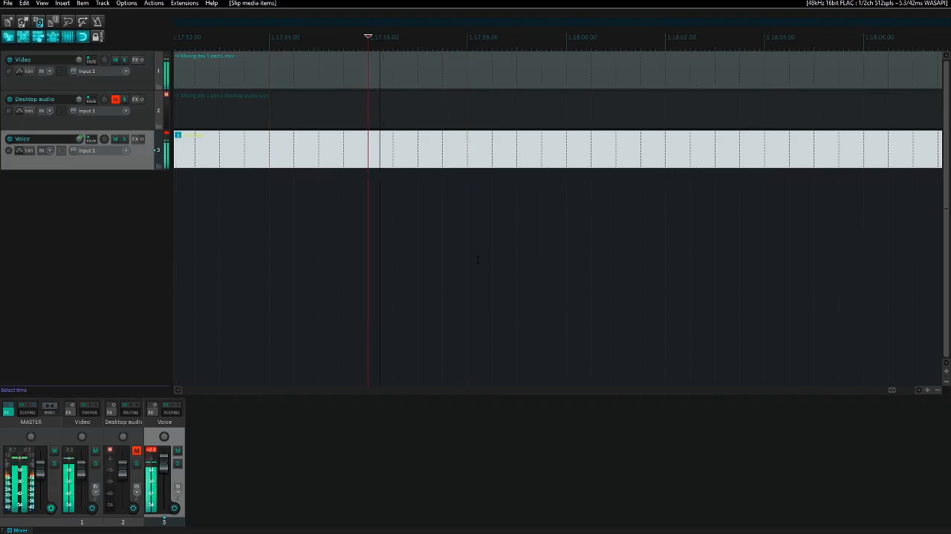
key(space)
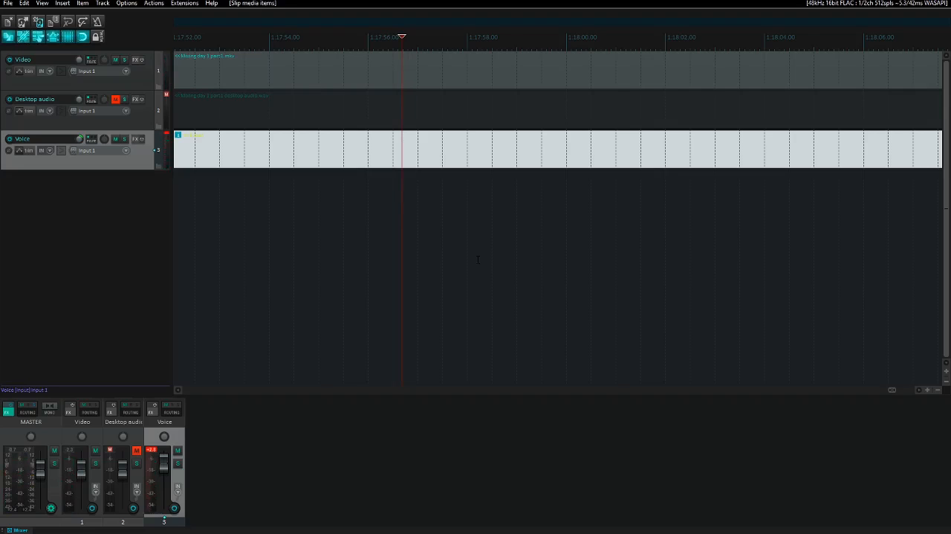
- Delete everything on all tracks from the edit cursor to the project end, then play the last two seconds before the cut
key(shift+End)
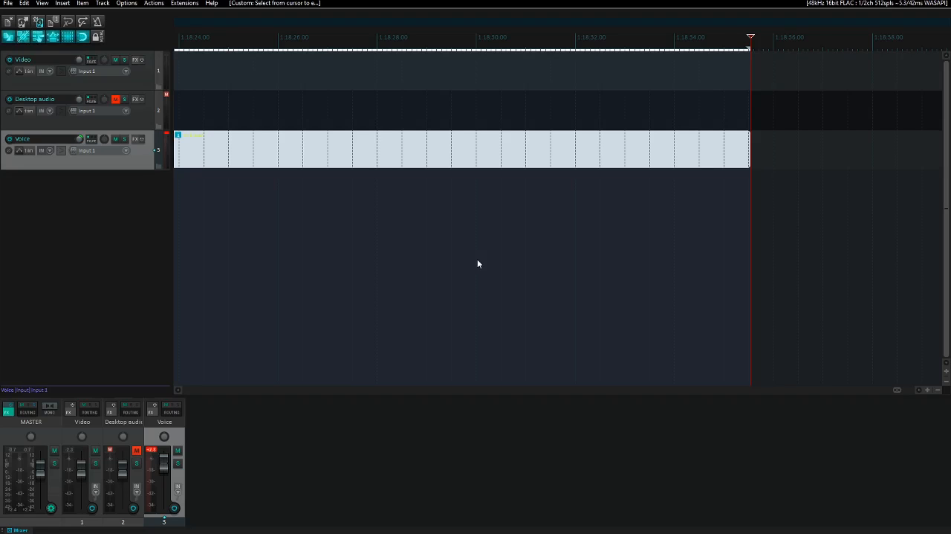
key(ctrl+Delete)
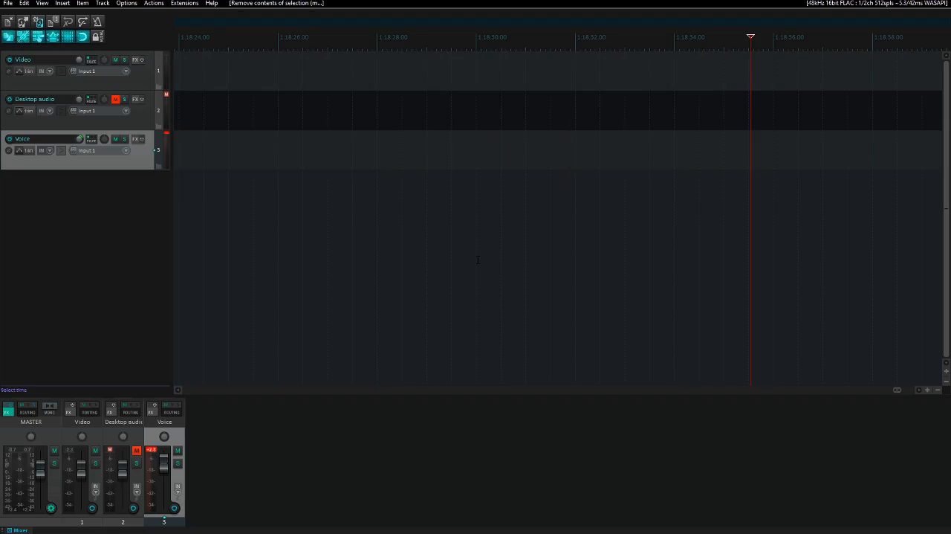
key(ctrl+Left)
key(End)
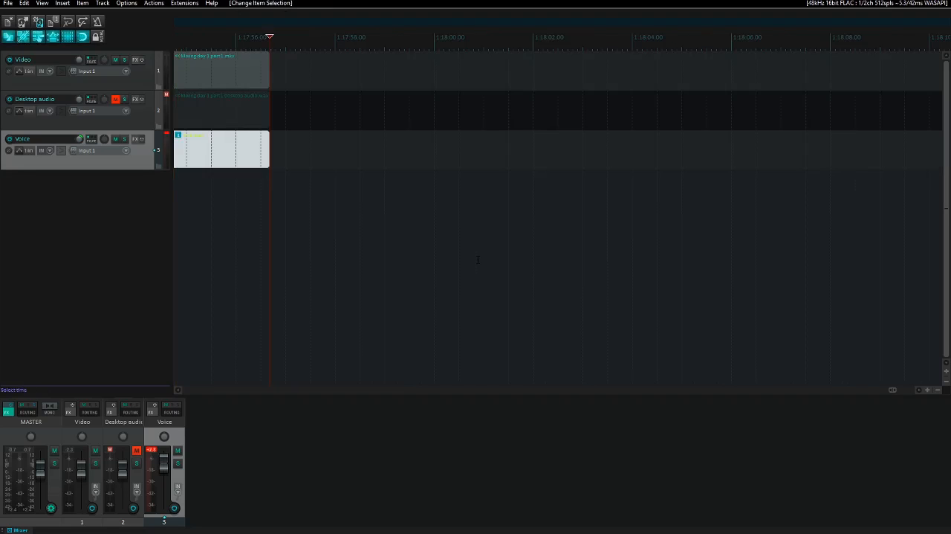
key(Page_Up)
key(space)
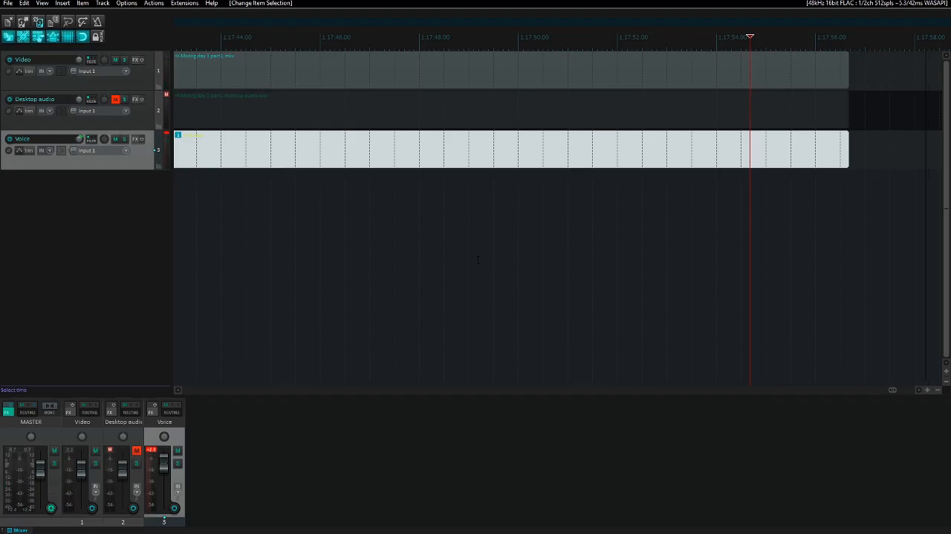
- Select the Video track and its first item at the project start, and clear the time selection
key(ctrl+Home)
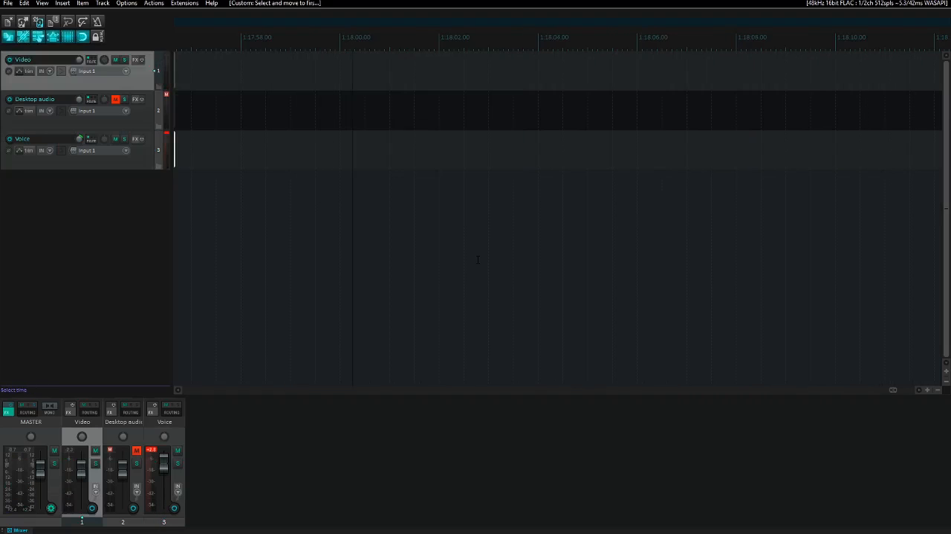
key(ctrl+Left)
key(Menu)
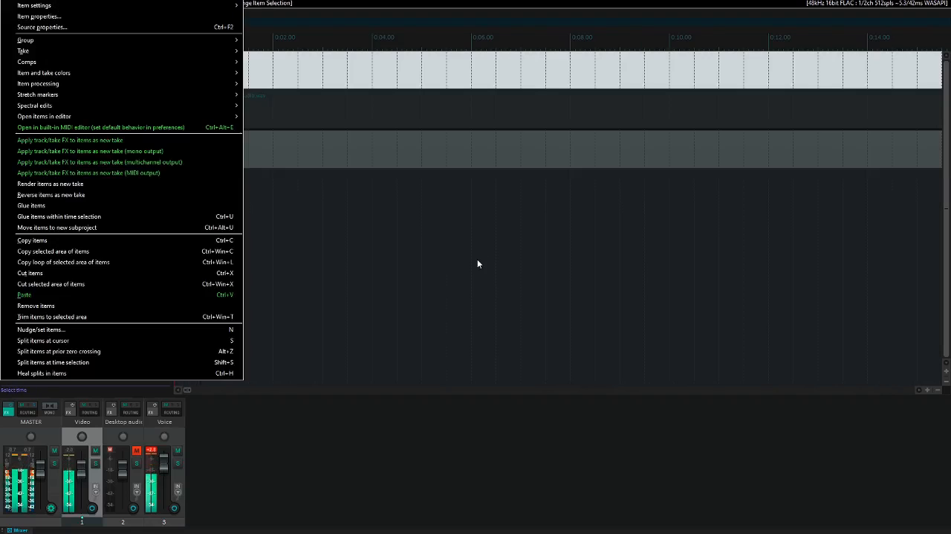
key(Escape)
key(Escape)
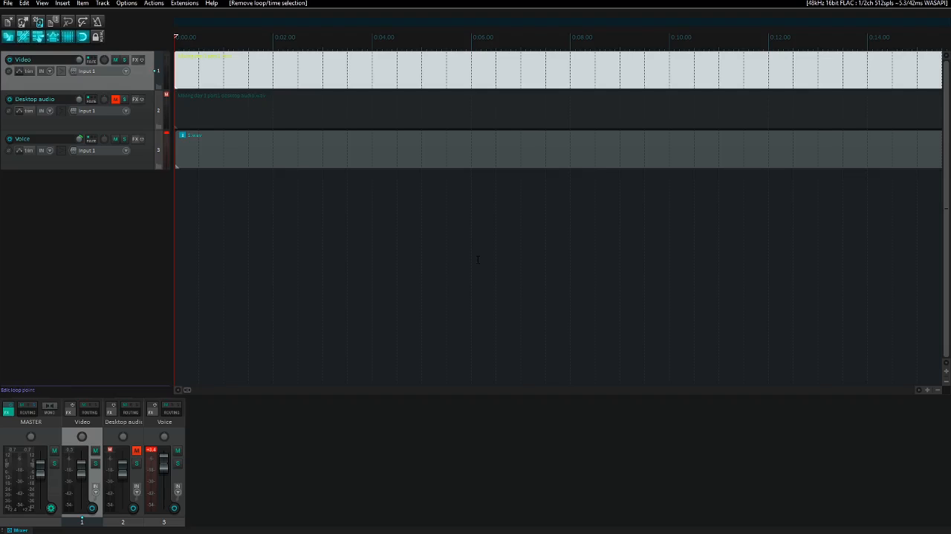
- Import Mixing day 1 part 2.mkv from the Raw videos folder onto the Video track at the project end
key(End)
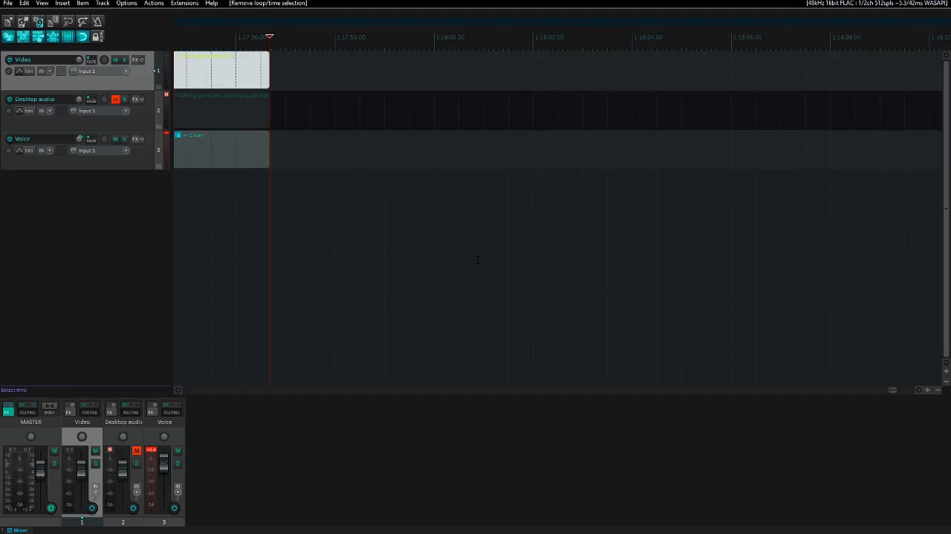
key(Insert)
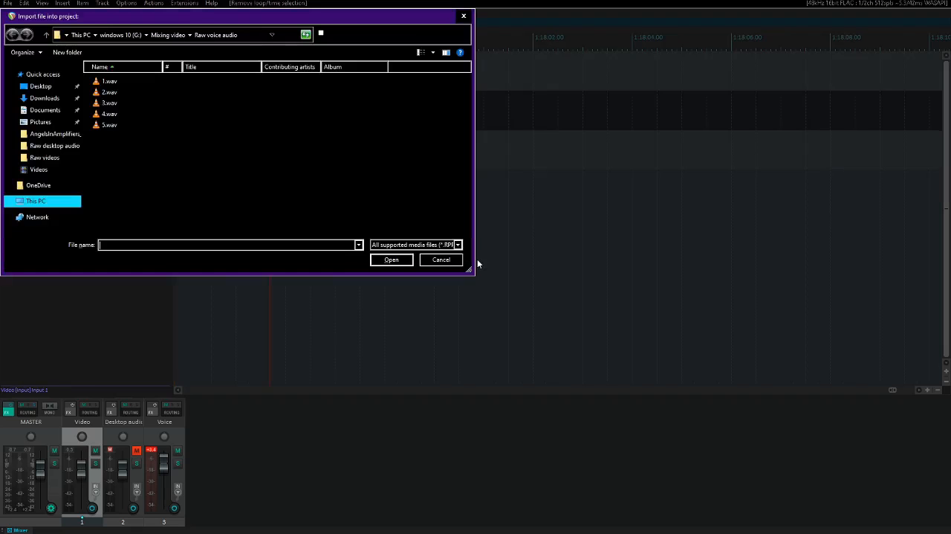
key(alt+Up)
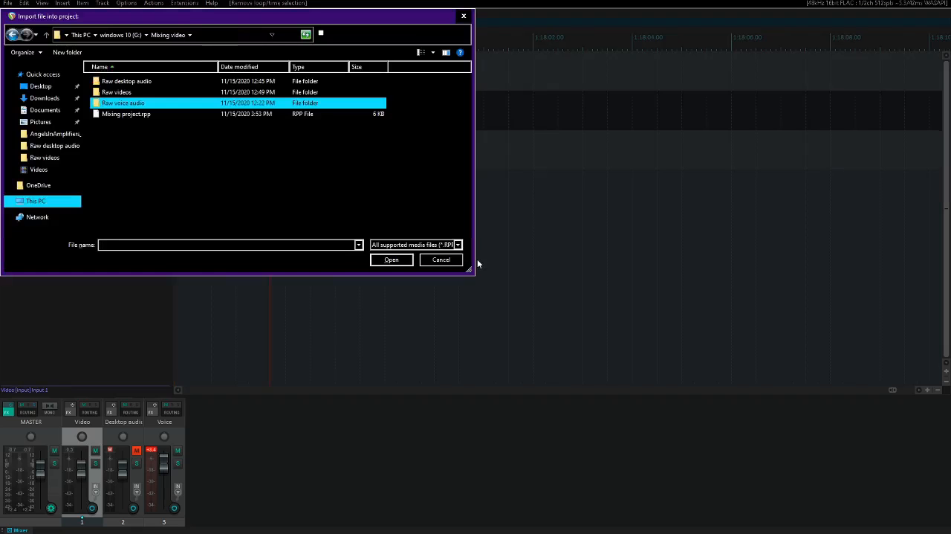
key(Up)
key(Return)
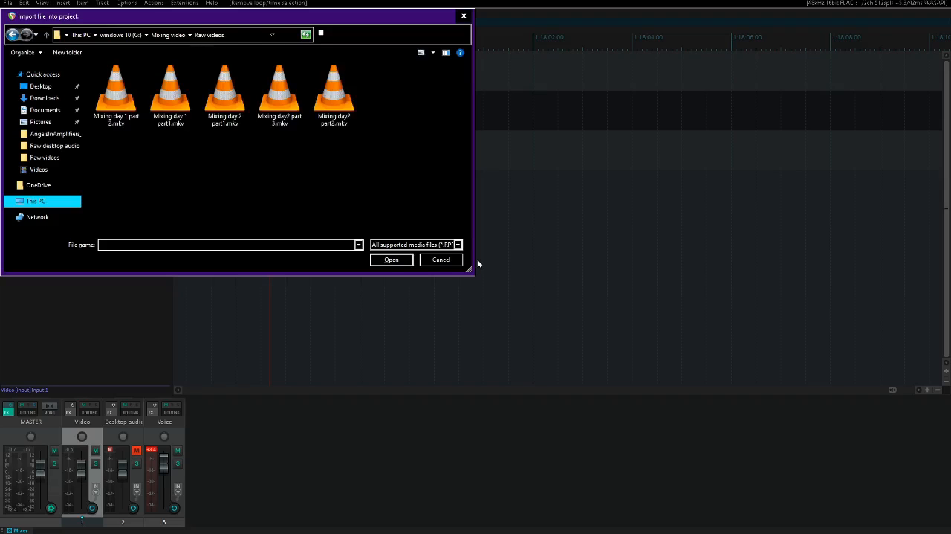
key(Right)
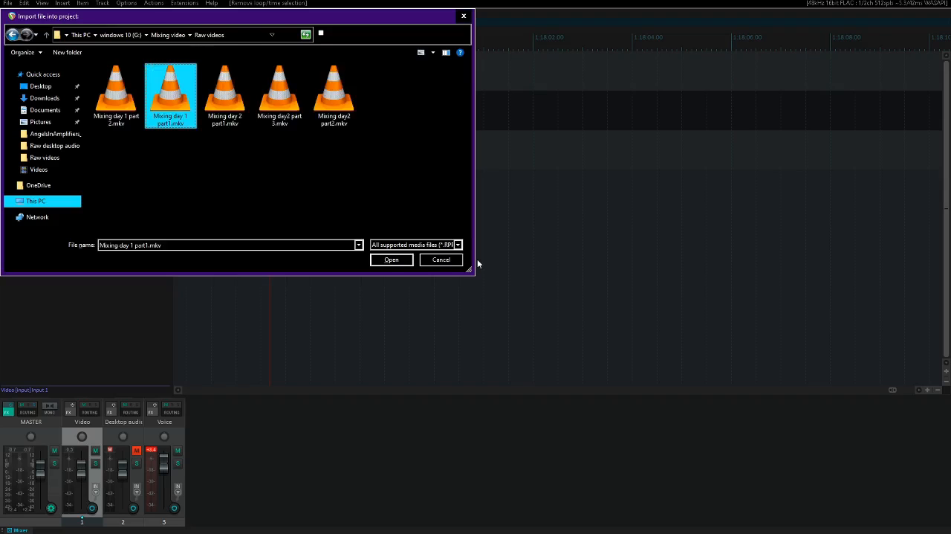
key(Left)
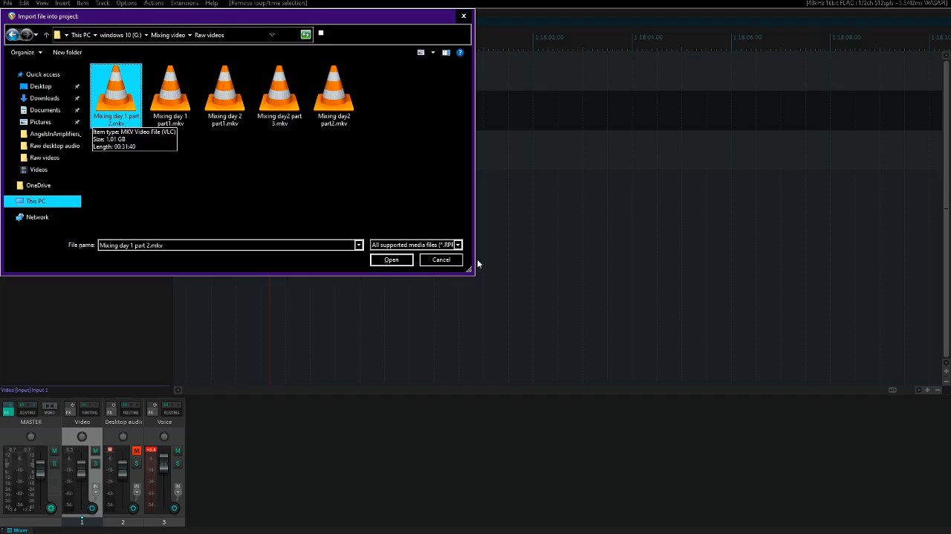
key(Return)
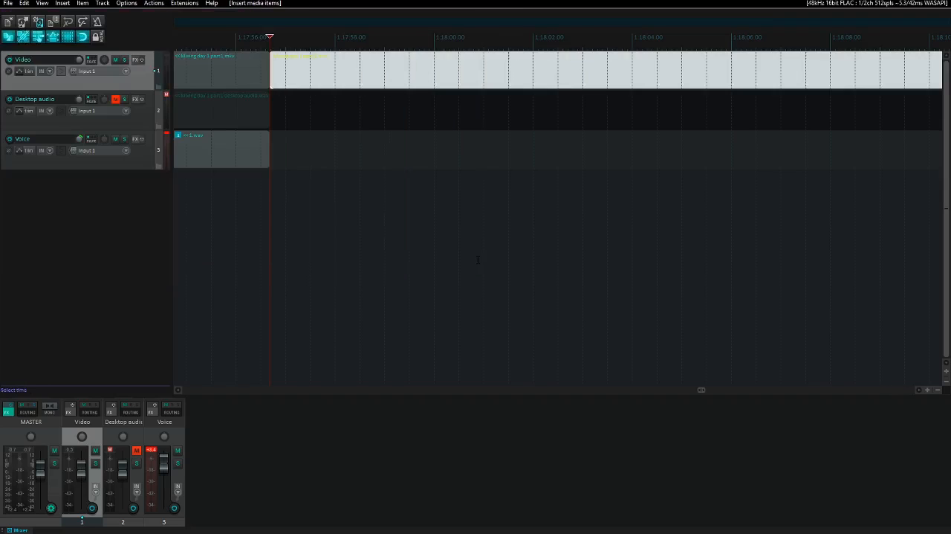
- Import the Mixing day 1 part 2 file from the Raw desktop audio folder onto the Desktop audio track, aligned with the new video
key(Down)
key(Insert)
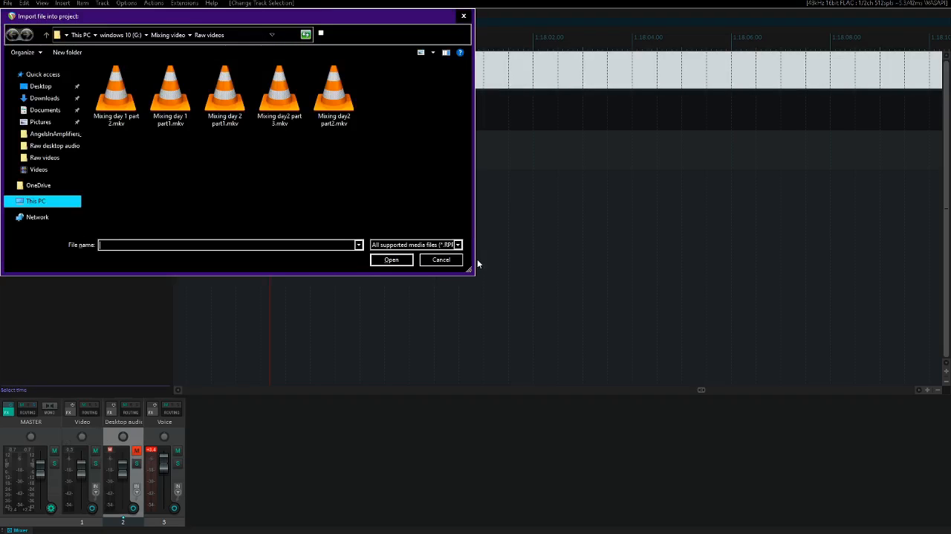
key(shift+Tab)
key(BackSpace)
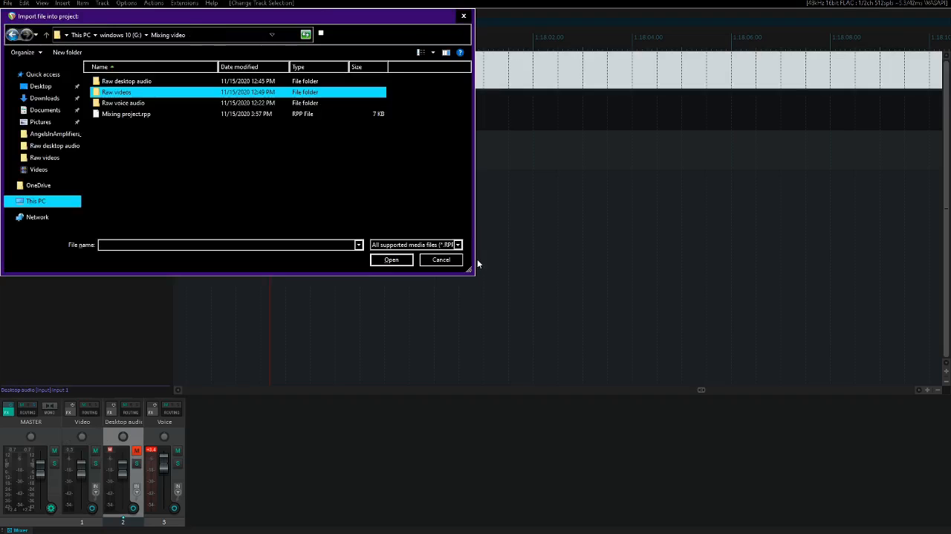
key(Up)
key(Return)
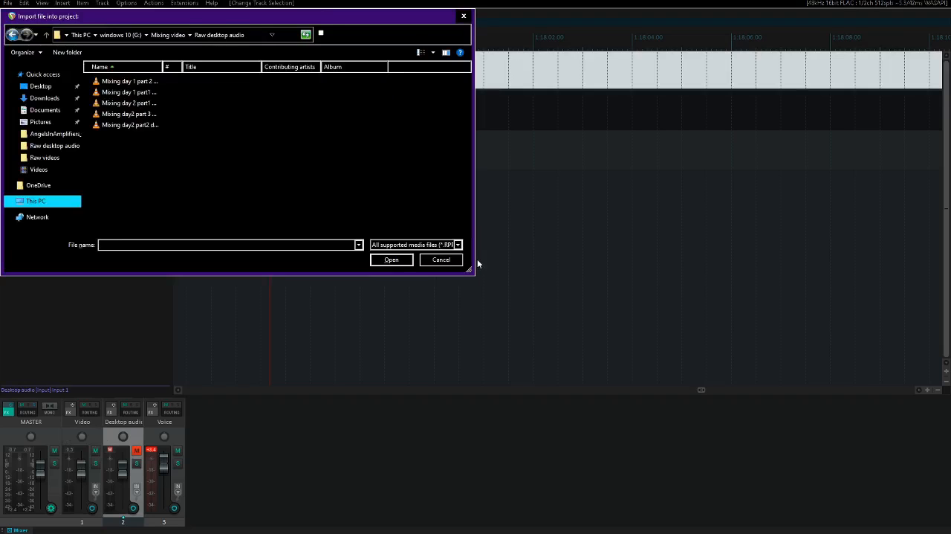
key(Down)
key(Return)
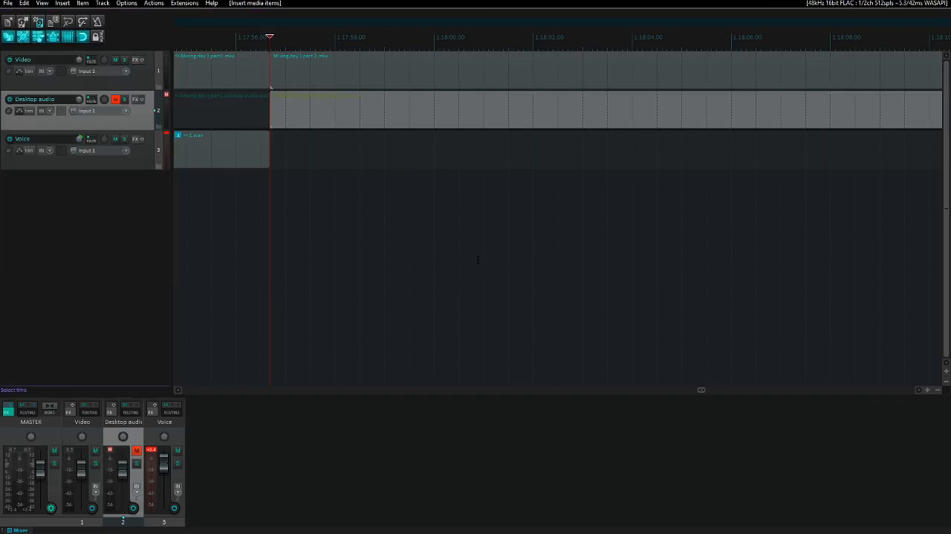
- Play the newly imported part 2 items, unmuting the Desktop audio track for a comparison and muting it again
key(space)
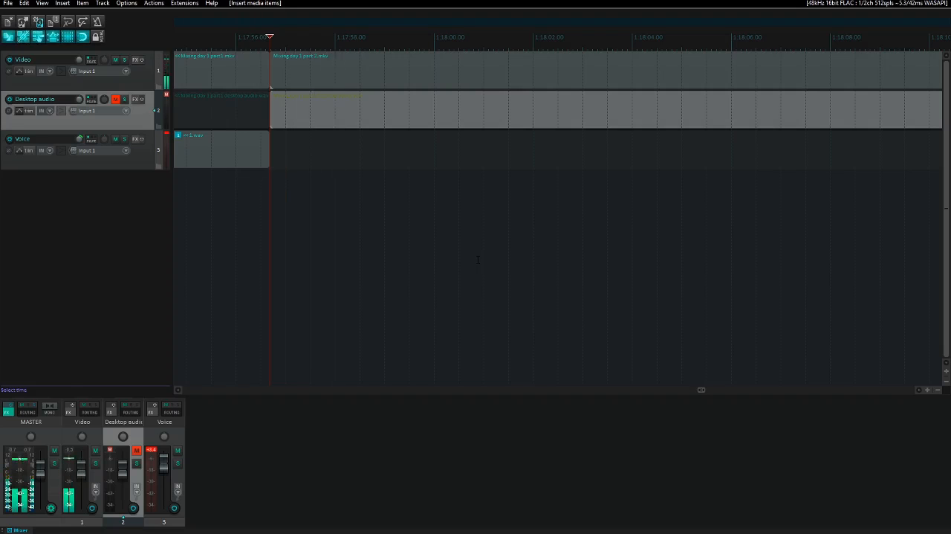
key(F5)
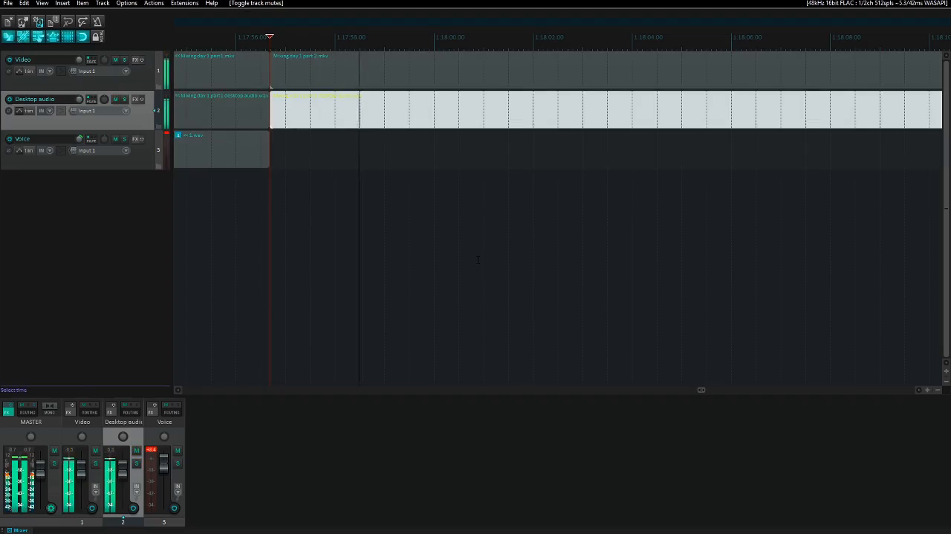
key(F5)
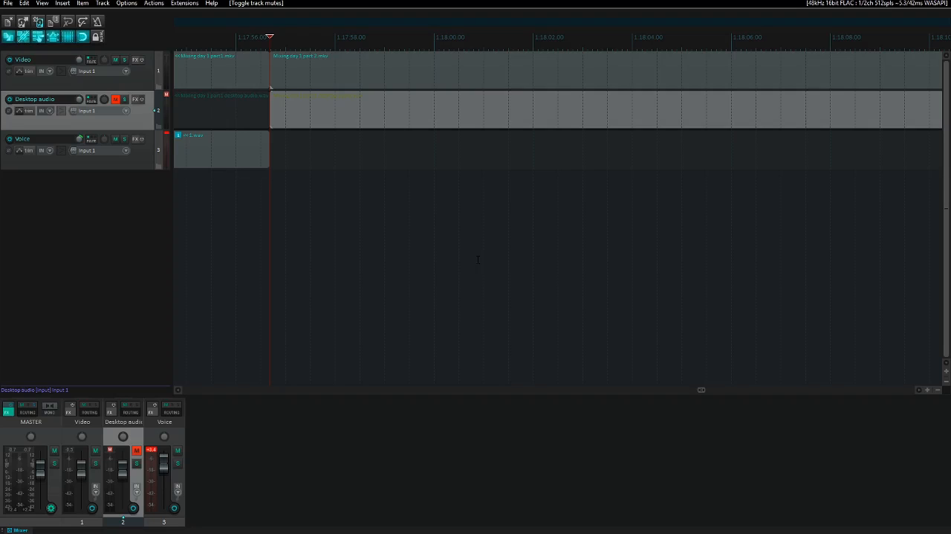
- Ripple-delete the opening of the part 2 video and desktop audio, from their start to about 1:18:02.8
click(478, 258)
key(space)
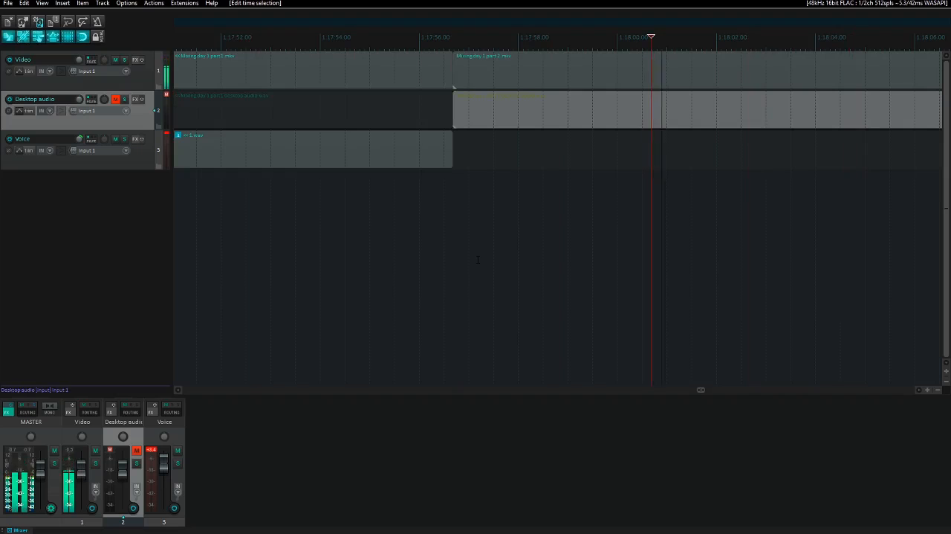
key(Page_Up)
key(Page_Up)
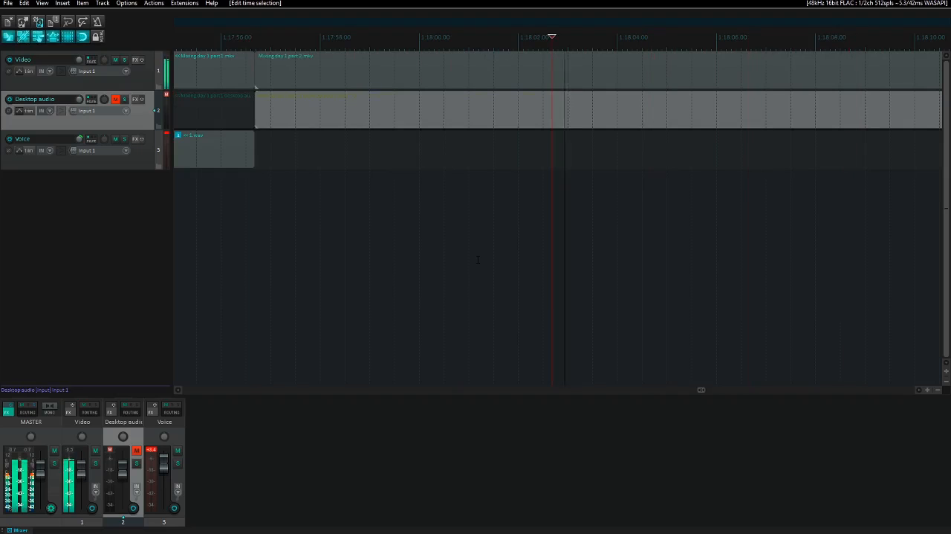
key(Right)
key(Right)
key(Right)
key(Right)
key(Right)
key(Right)
key(Right)
key(Right)
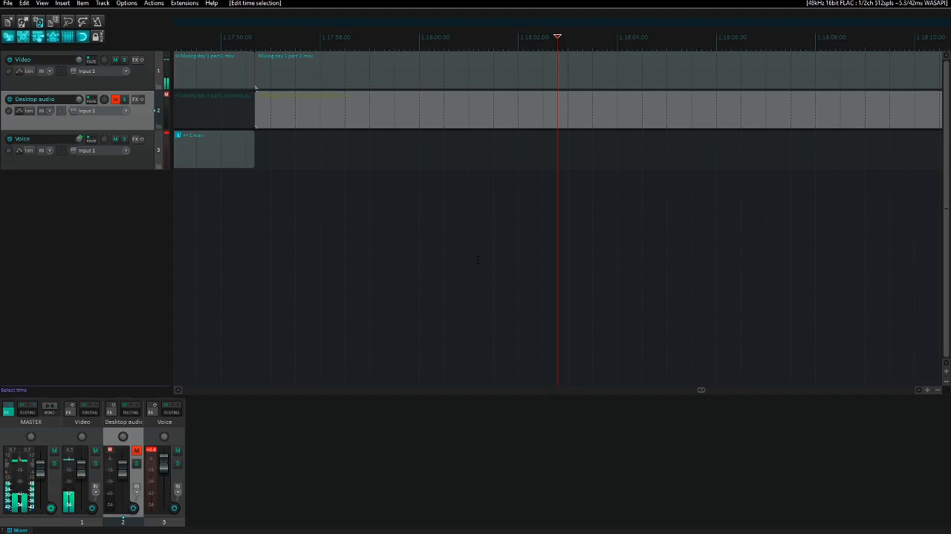
key(Right)
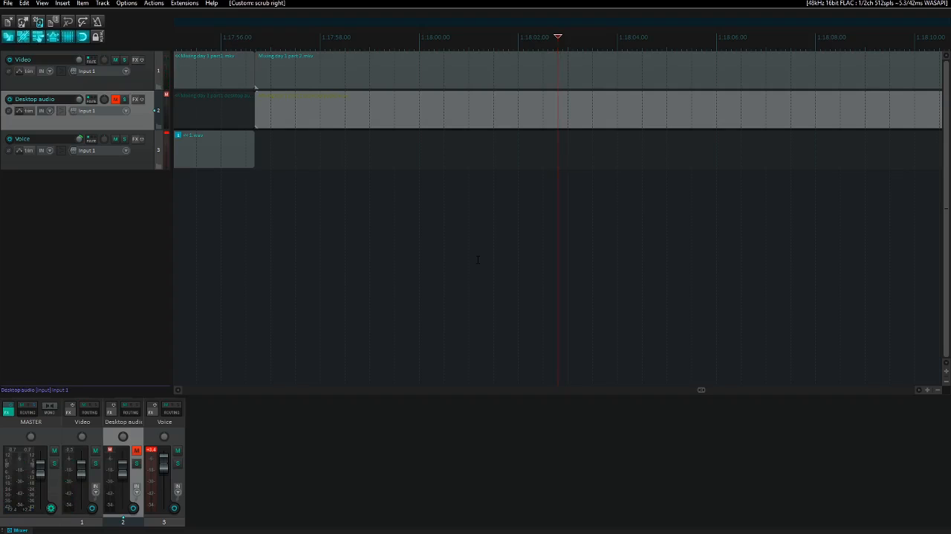
key(])
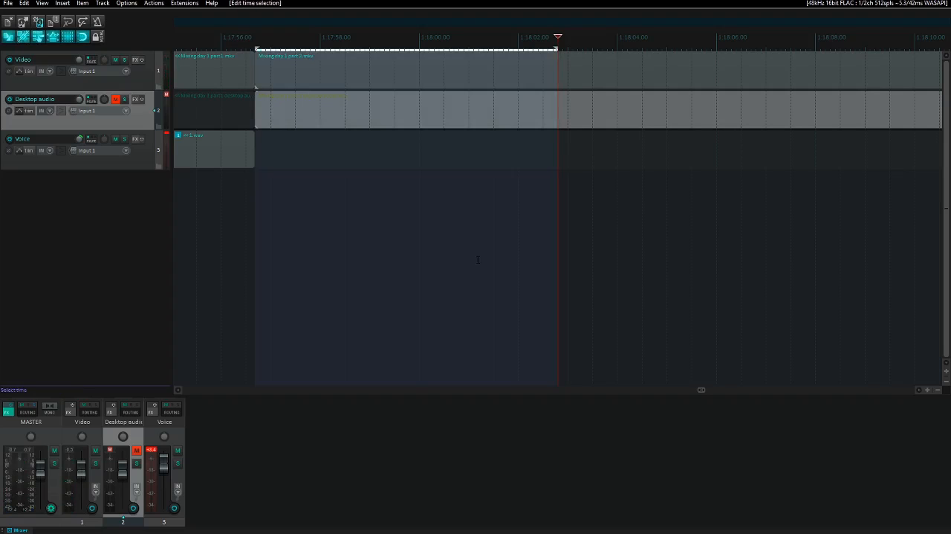
key(ctrl+Delete)
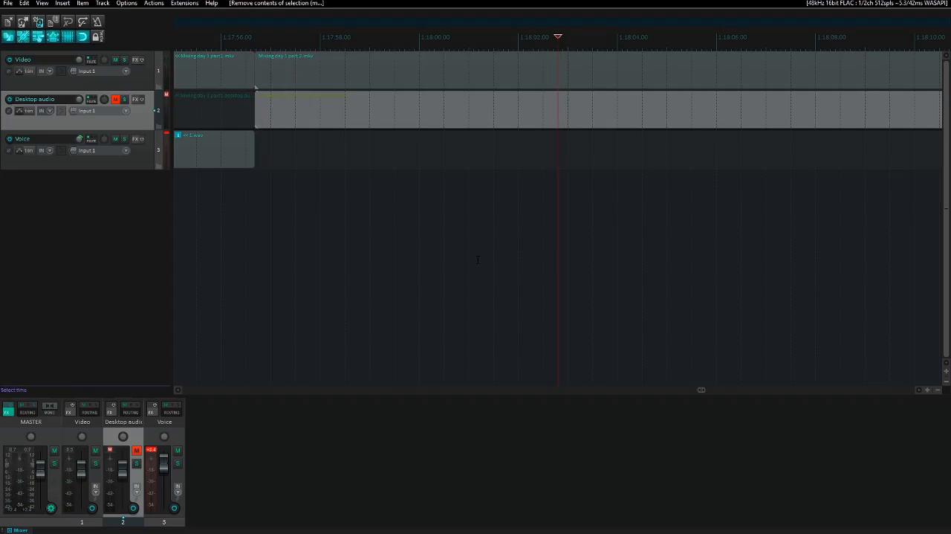
- Play across the join between parts 1 and 2, starting about two seconds before it
key(ctrl+Left)
key(space)
key(space)
key(Page_Up)
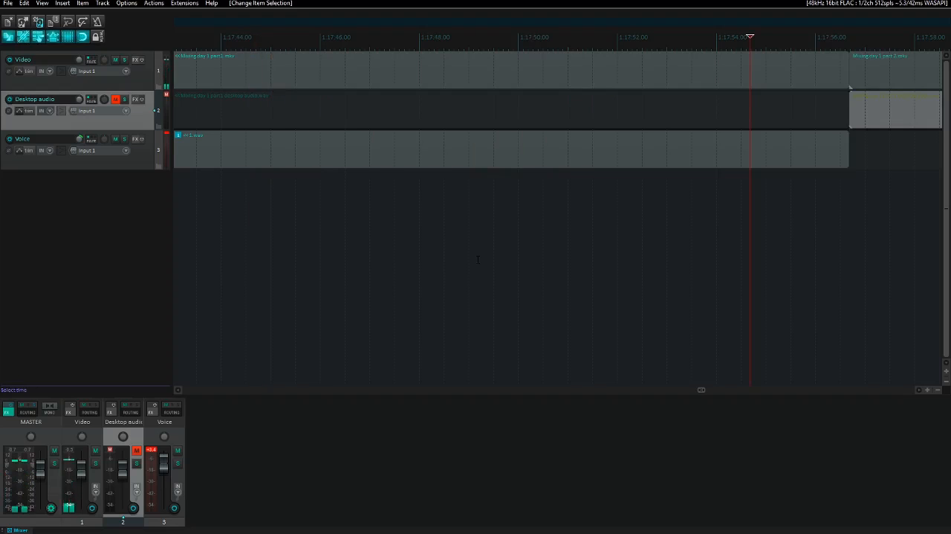
key(space)
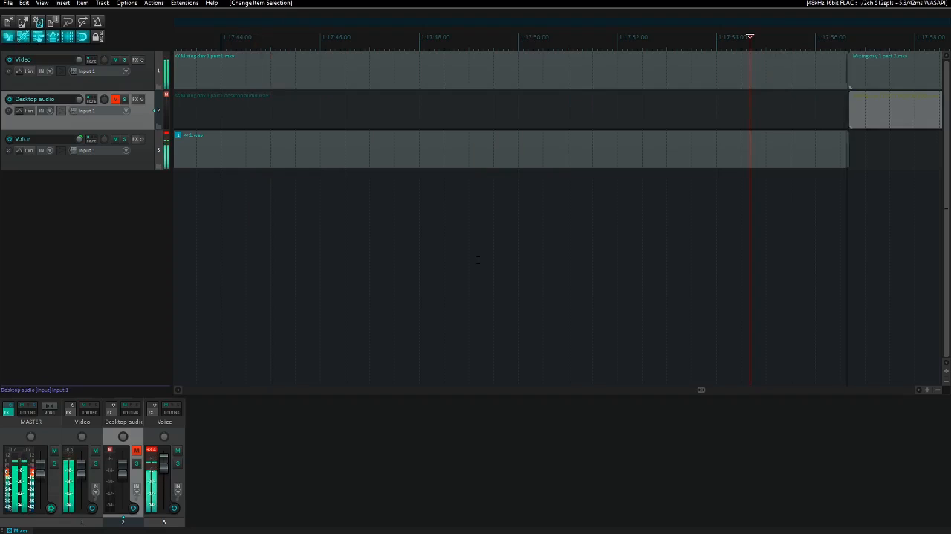
- Replay the end of part 1 into the part 2 join from about 1:17:54.7
key(space)
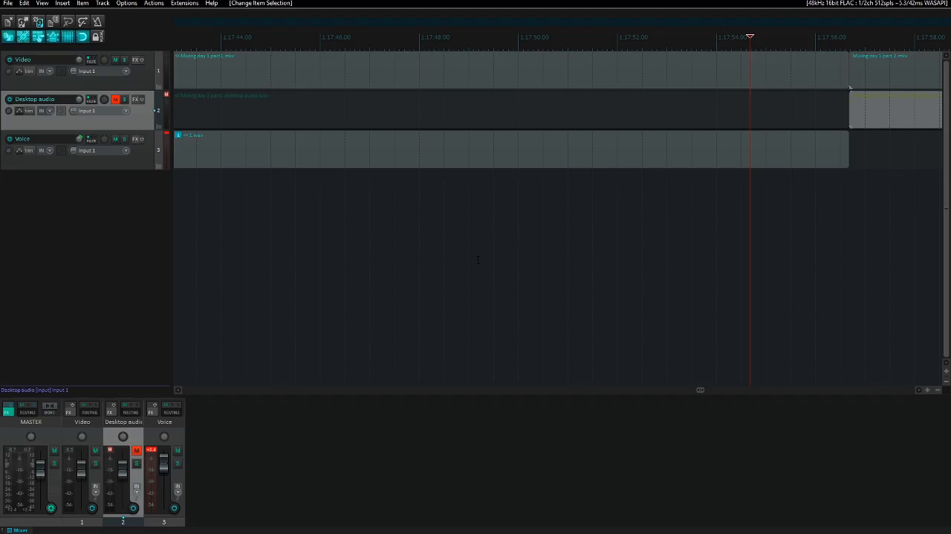
key(space)
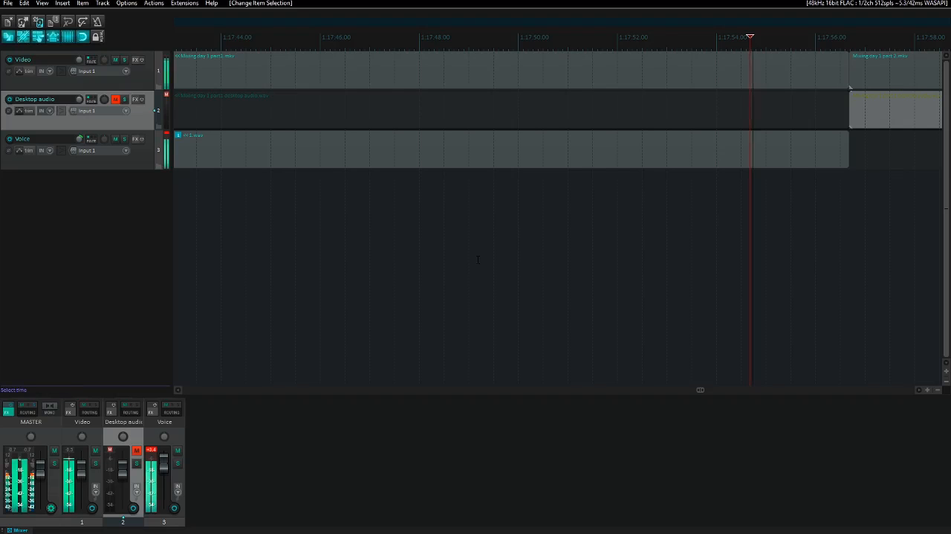
key(space)
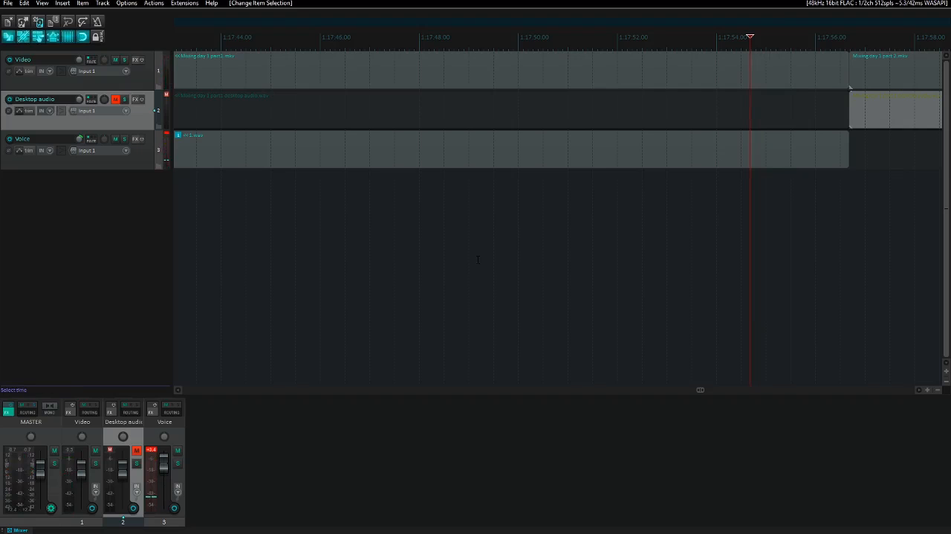
- Import 2.wav from the Raw voice audio folder onto the Voice track at the start of the part 2 video
key(Up)
key(ctrl+Right)
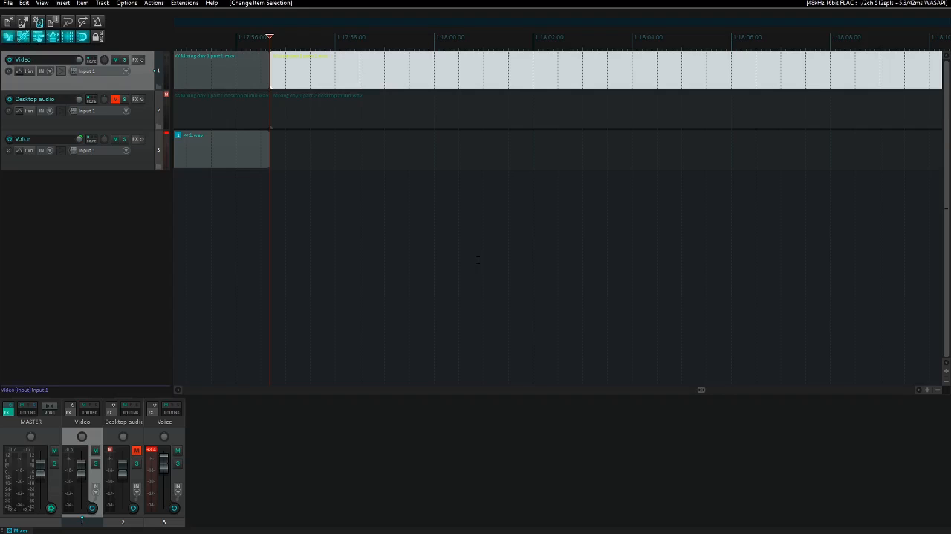
key(Down)
key(Down)
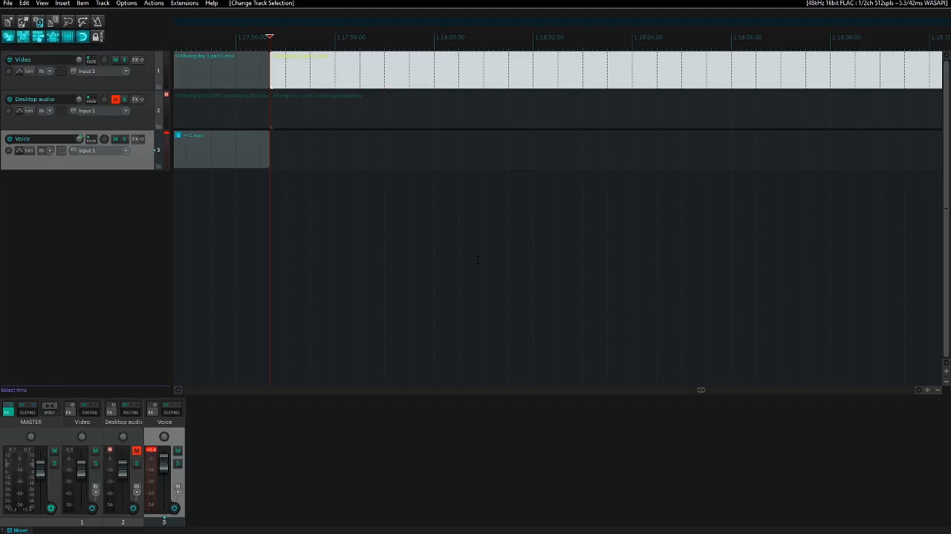
key(Insert)
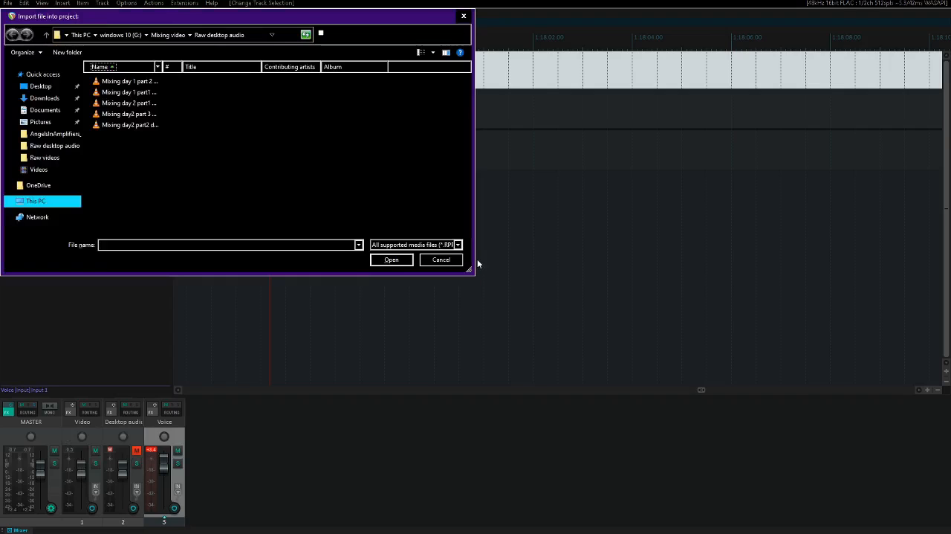
key(shift+Tab)
key(BackSpace)
key(End)
key(Up)
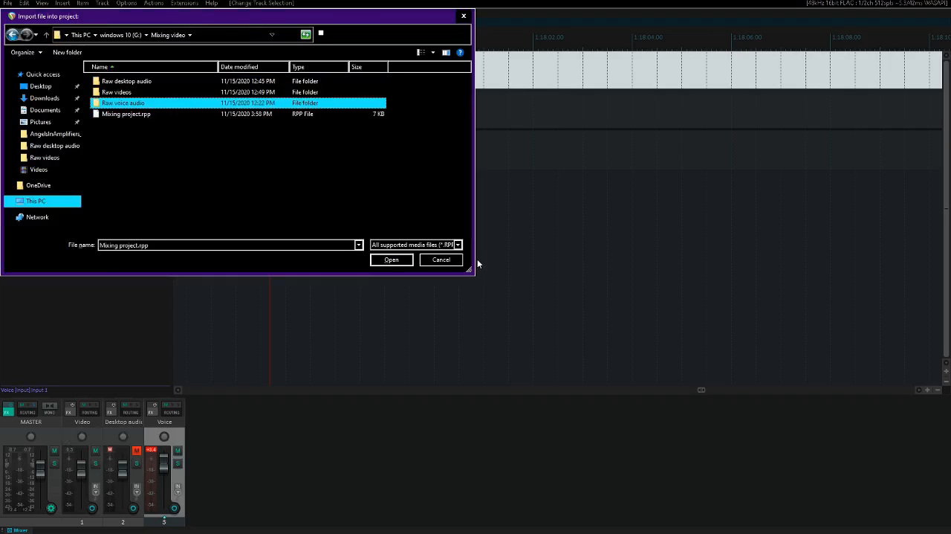
key(Return)
key(Down)
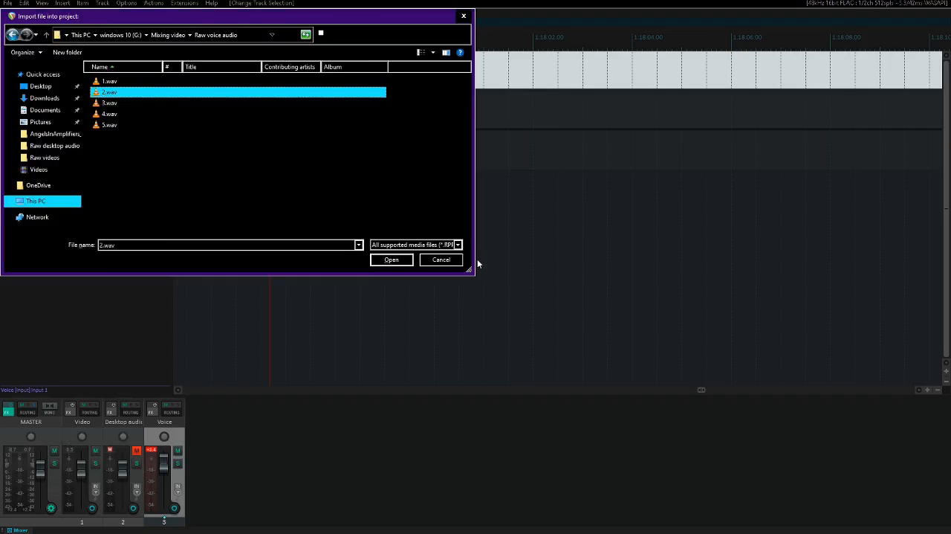
key(Return)
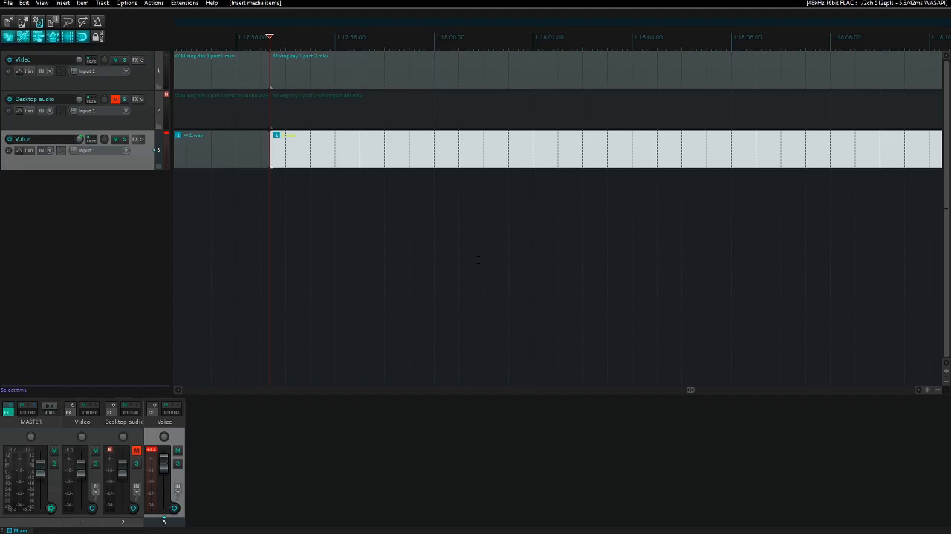
- Play the newly imported voice recording, soloing the Voice track for part of the playback and clearing the solo again
key(ctrl+Right)
key(space)
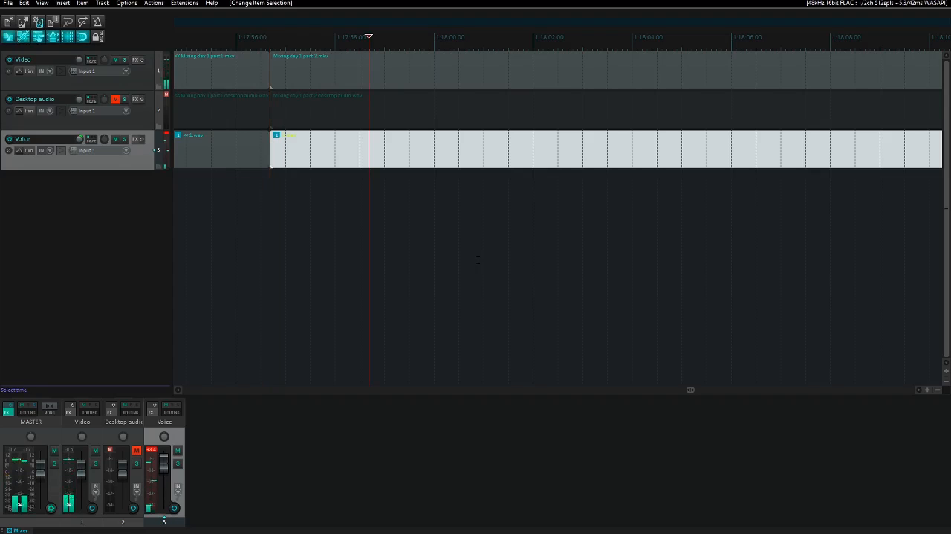
key(F6)
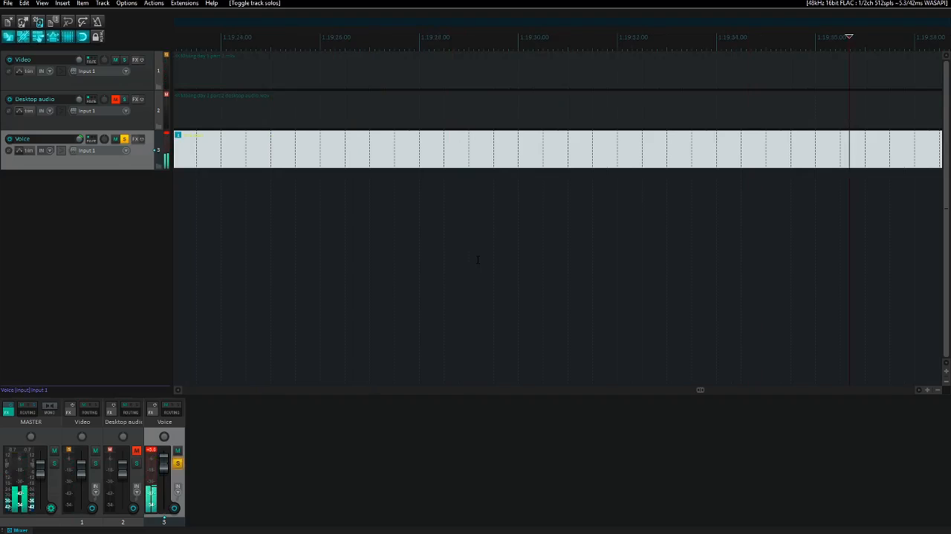
key(space)
key(F6)
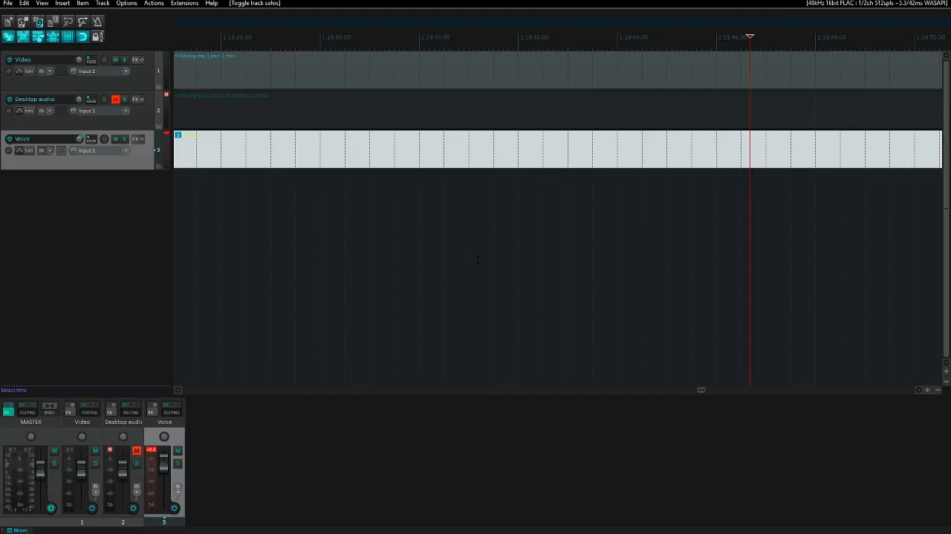
- Solo the Video track and audition the part 2 video at several points between about 1:19:46 and 1:20:12
key(Up)
key(Up)
key(F6)
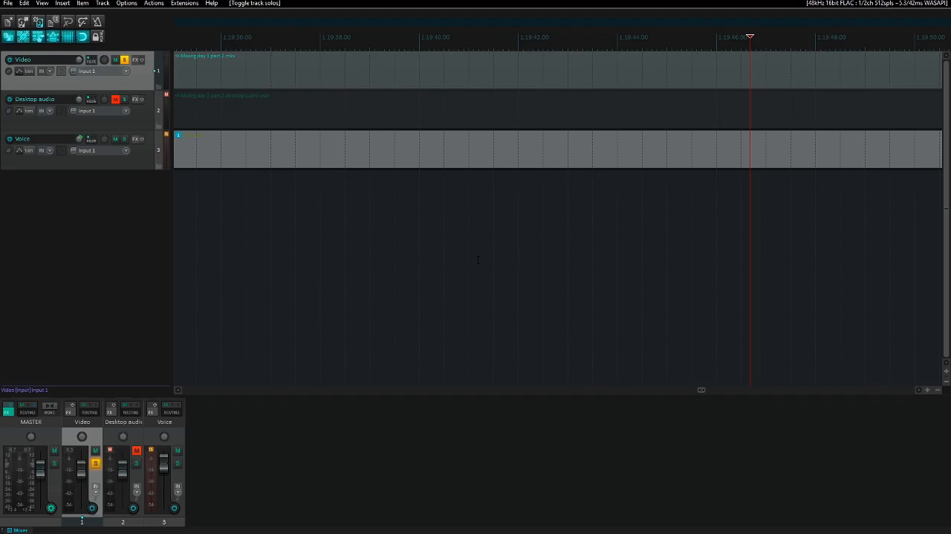
key(space)
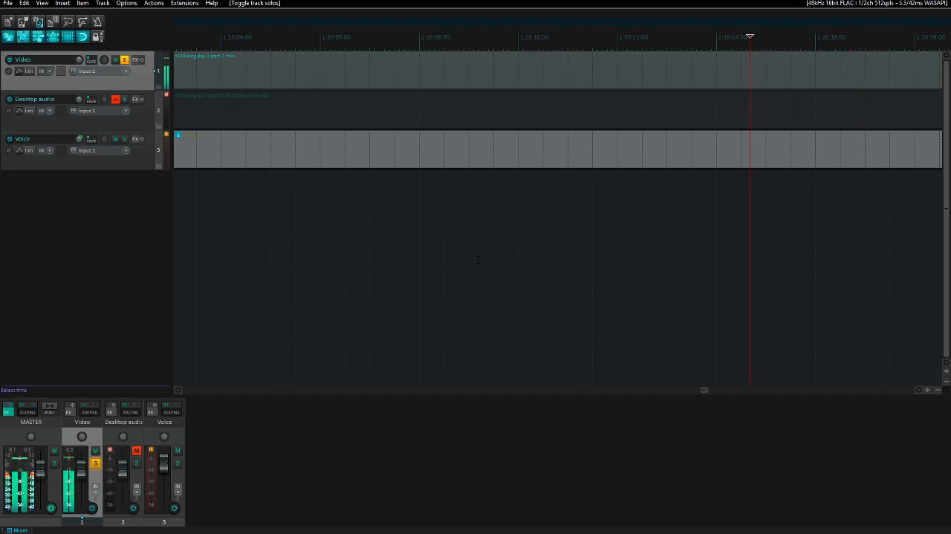
key(Page_Up)
key(space)
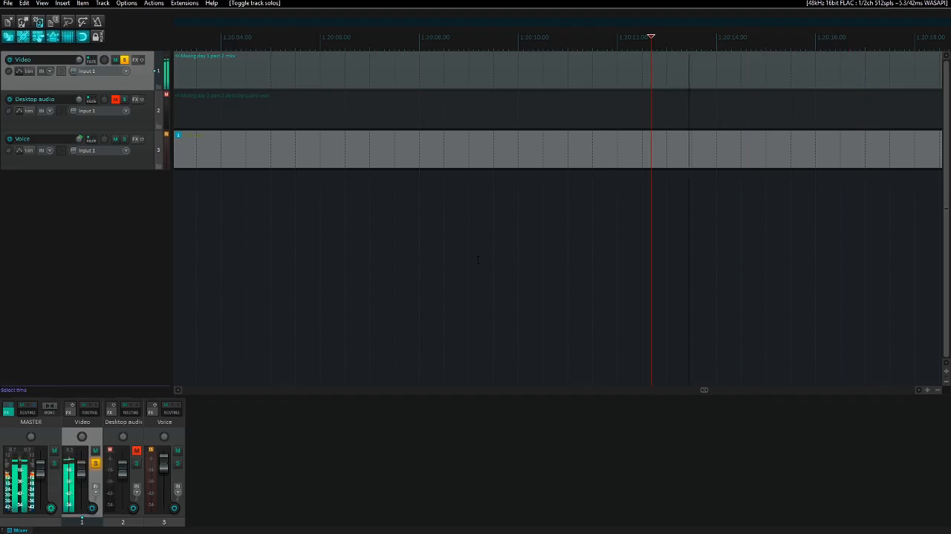
key(space)
key(Page_Up)
key(Page_Up)
key(Page_Up)
key(Page_Up)
key(Page_Up)
key(Page_Up)
key(Page_Up)
key(Page_Up)
key(space)
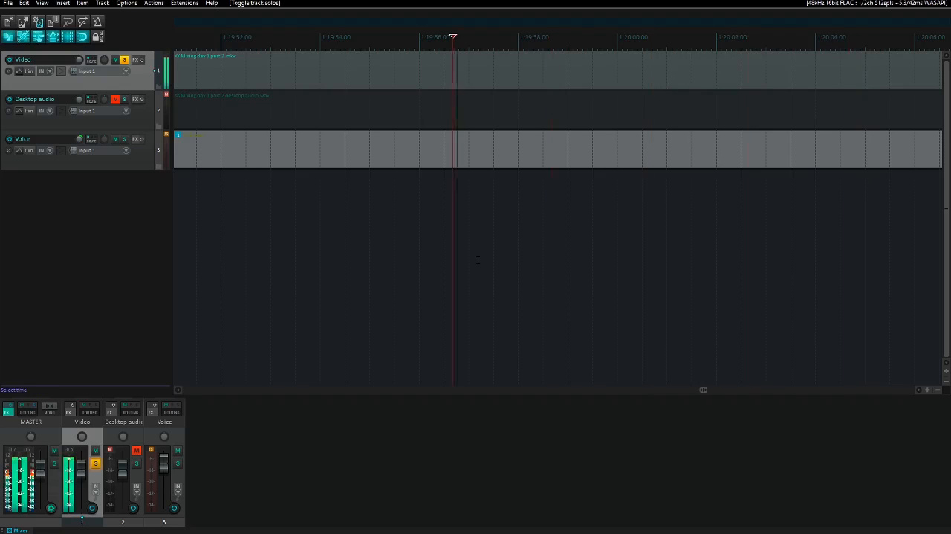
key(space)
key(Page_Up)
key(Page_Up)
key(Page_Up)
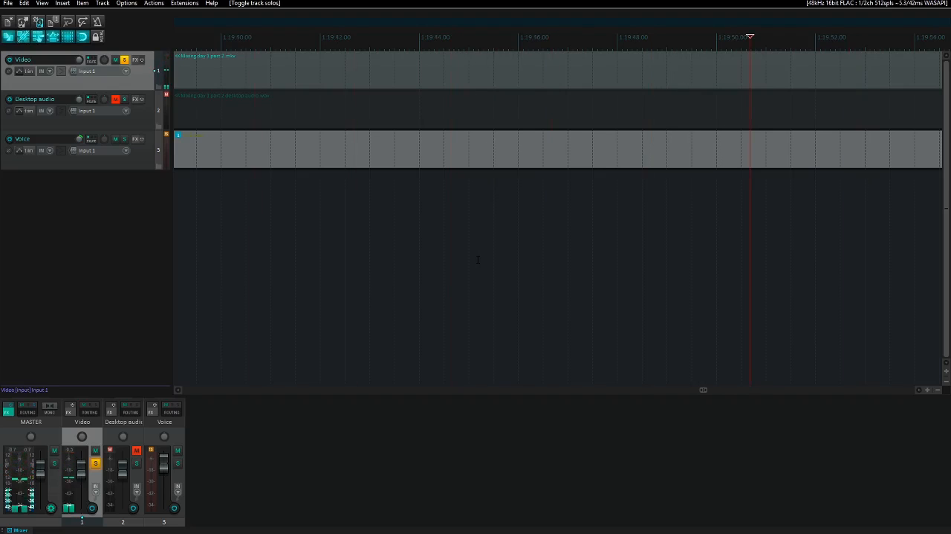
key(space)
- Play the part 2 video from its start and scrub the edit cursor to the sync point at about 1:18:10.1
key(space)
key(ctrl+Left)
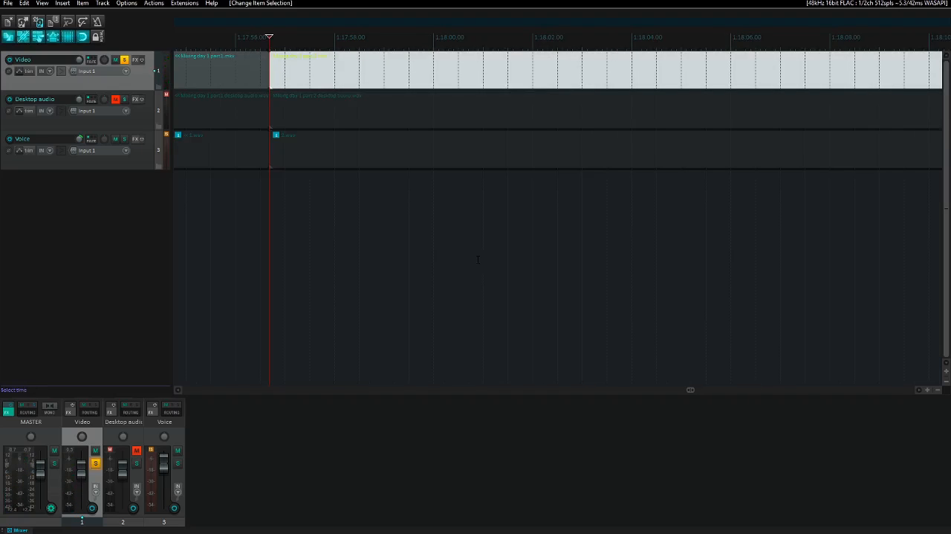
key(space)
key(Page_Down)
key(Page_Down)
key(Page_Down)
key(Page_Down)
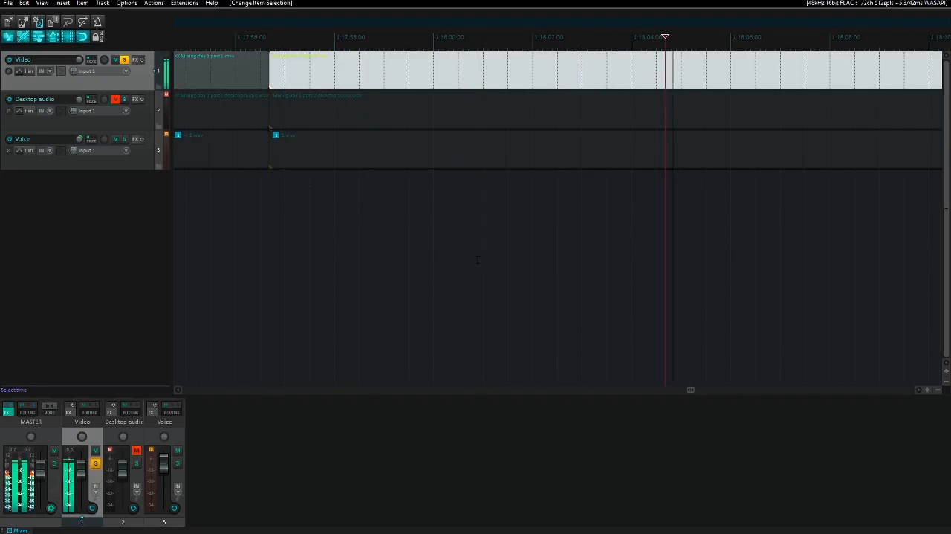
key(Page_Down)
key(Page_Down)
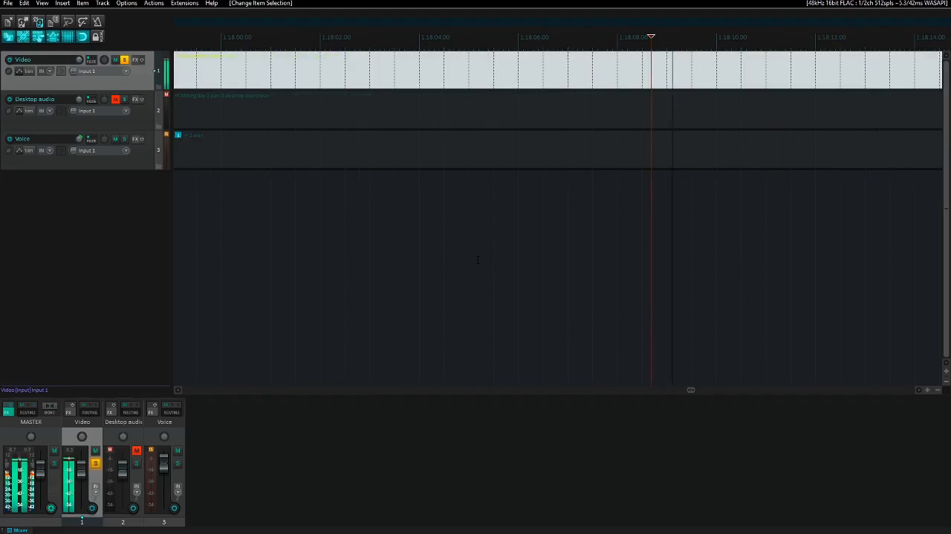
key(space)
key(space)
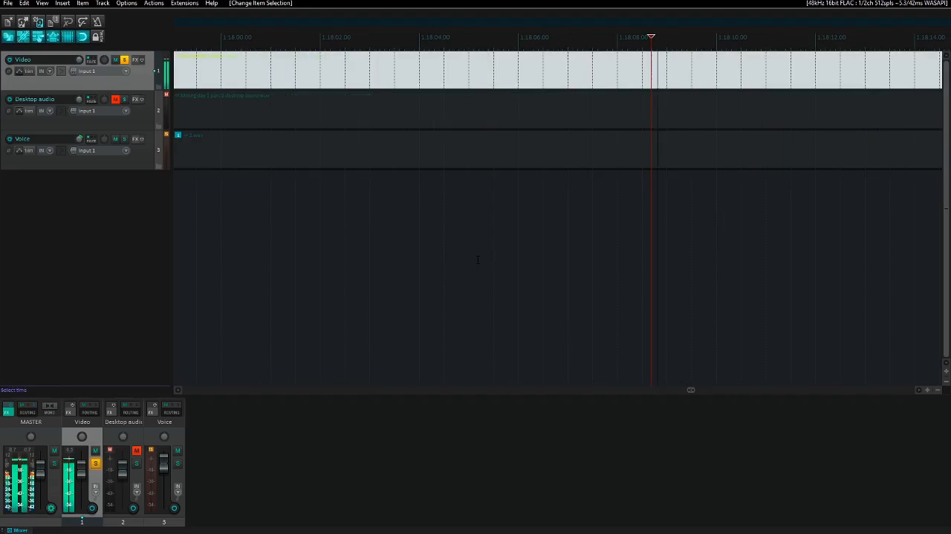
key(Return)
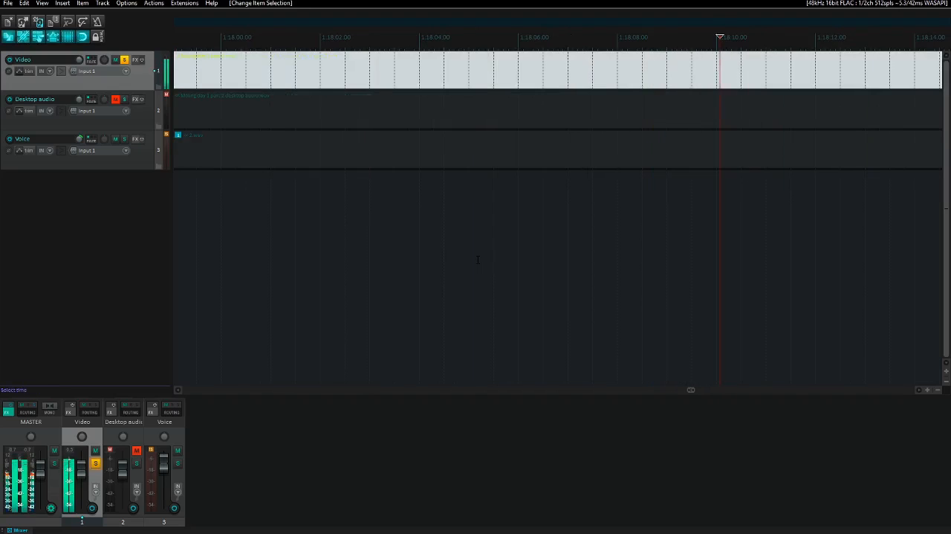
key(Right)
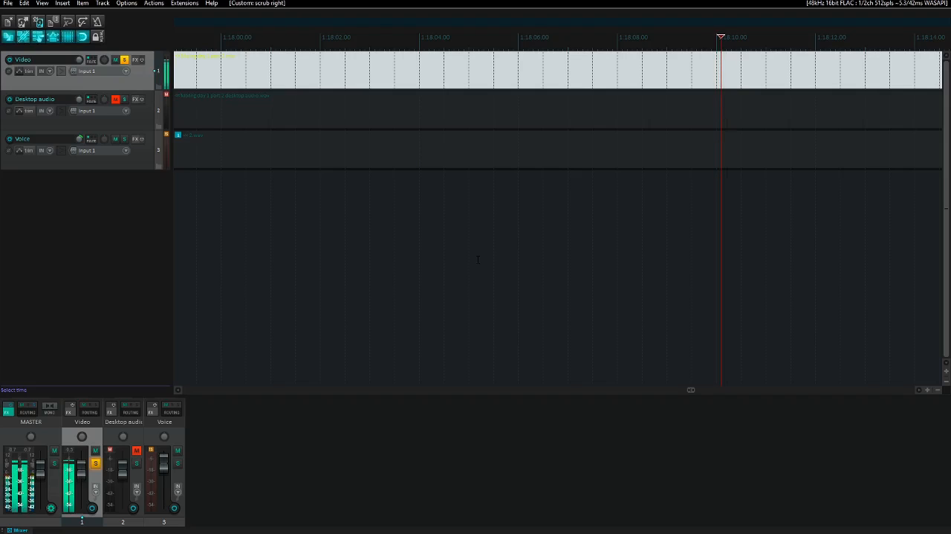
key(Right)
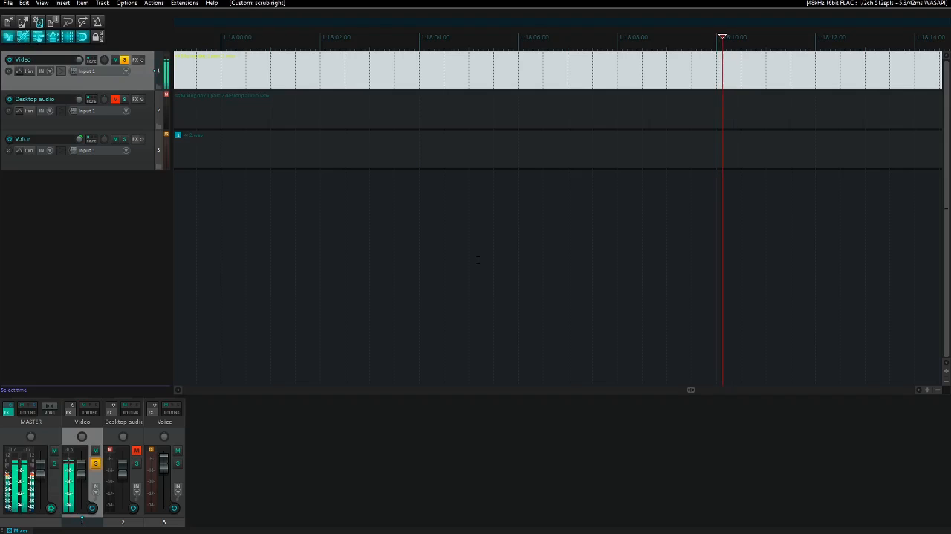
key(Right)
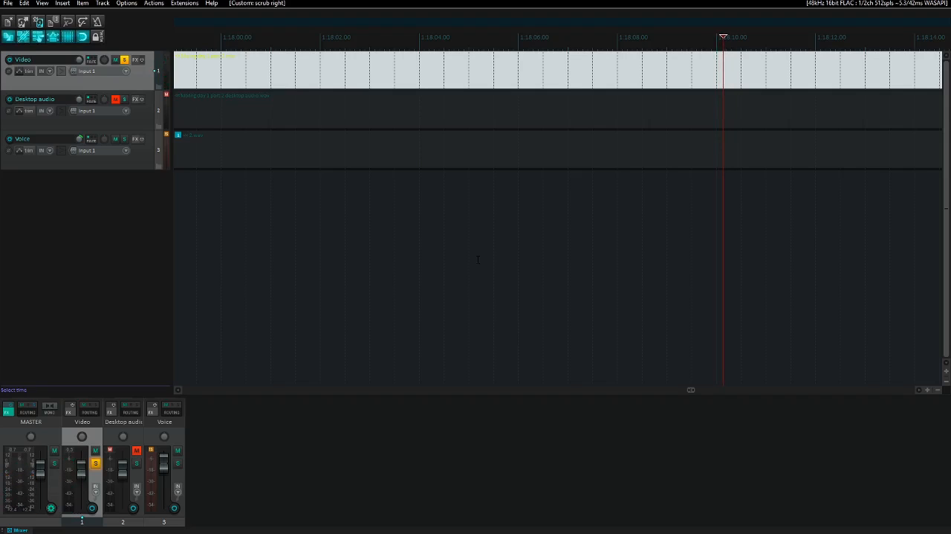
- Clear the Video track's solo and play video and voice together from the sync point, with the Voice track selected
key(Down)
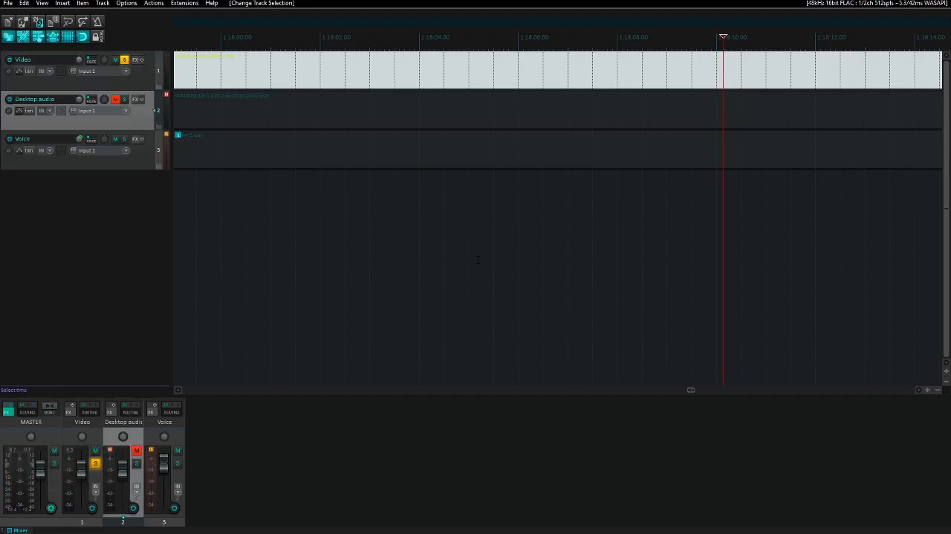
key(Down)
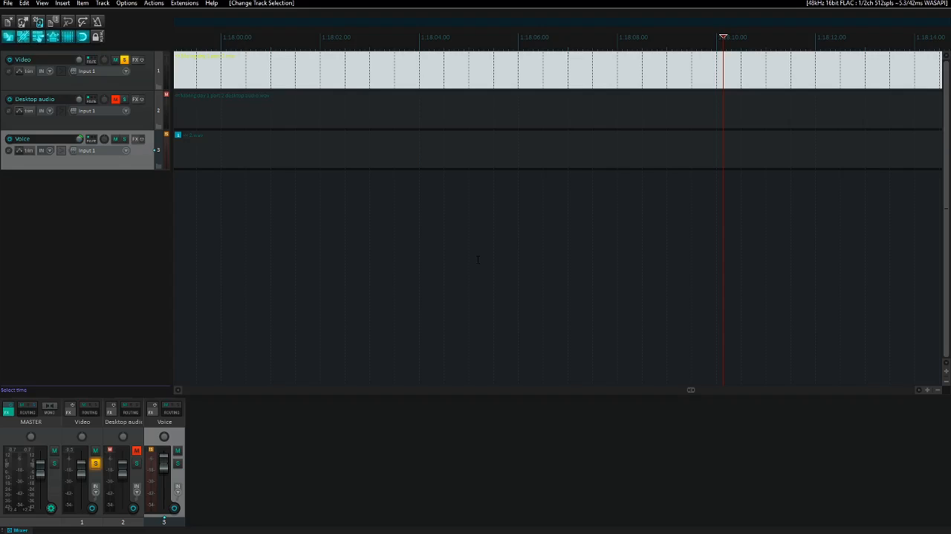
key(Up)
key(Up)
key(F6)
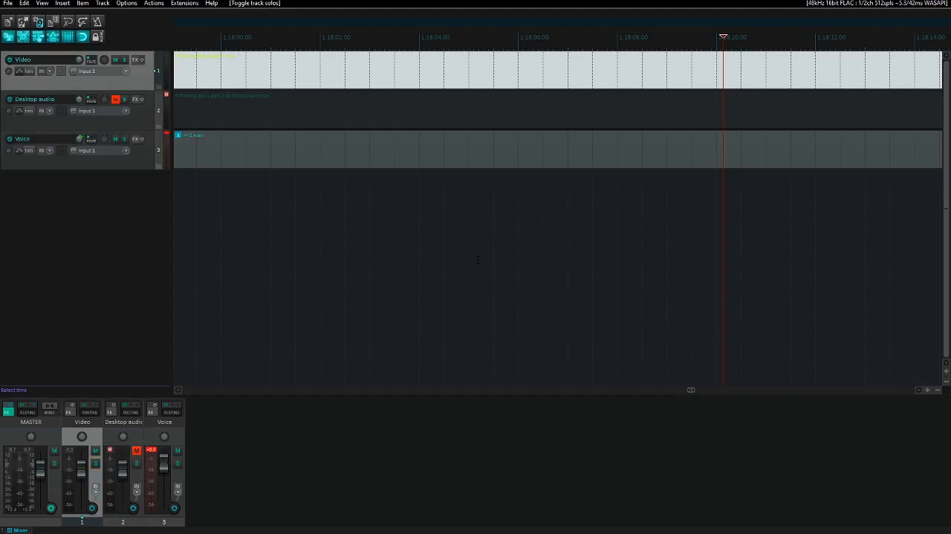
key(Down)
key(Down)
key(space)
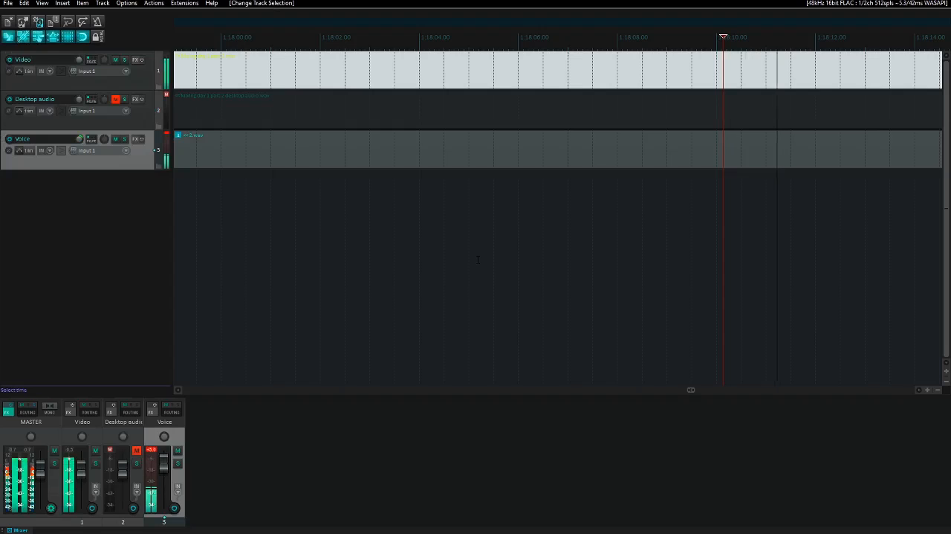
key(space)
- Solo the Voice track and play it from the sync point at about 1:18:10.1
key(F6)
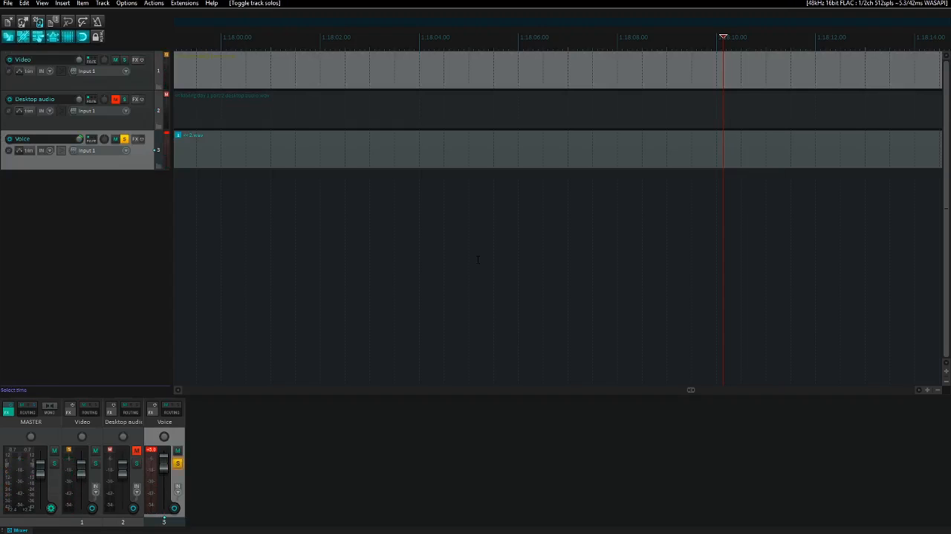
key(space)
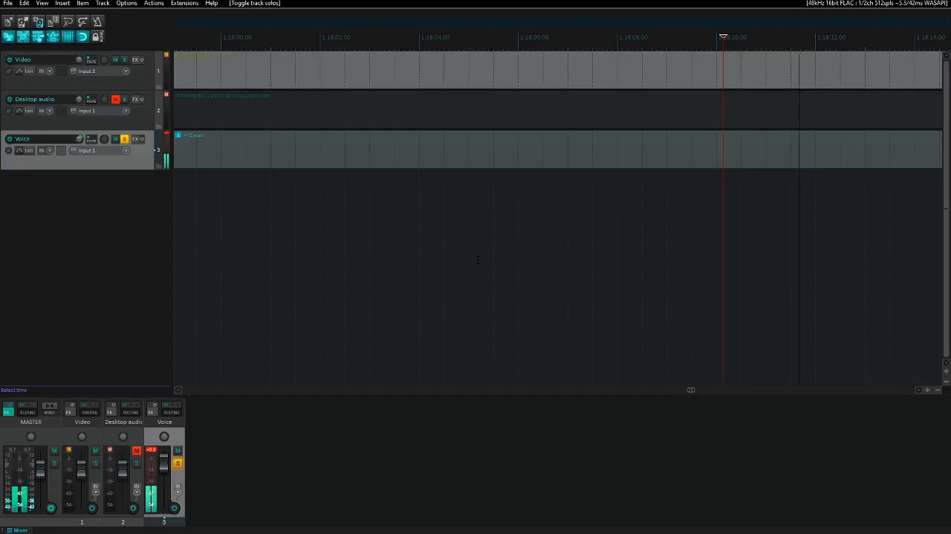
key(space)
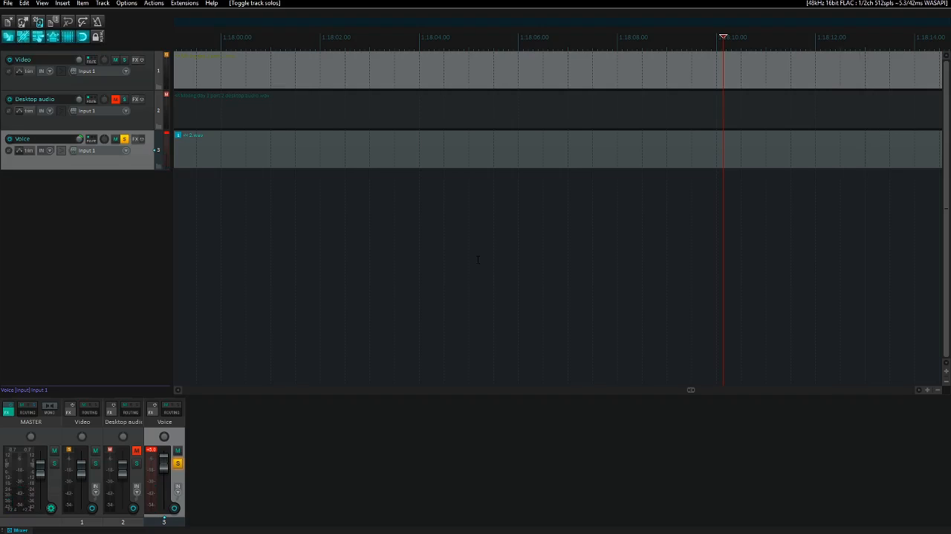
key(space)
- Split voice item 2.wav at about 1:18:10.1, ripple-delete its opening portion, and play the remaining voice from its start
key(s)
key(ctrl+Left)
key(ctrl+Left)
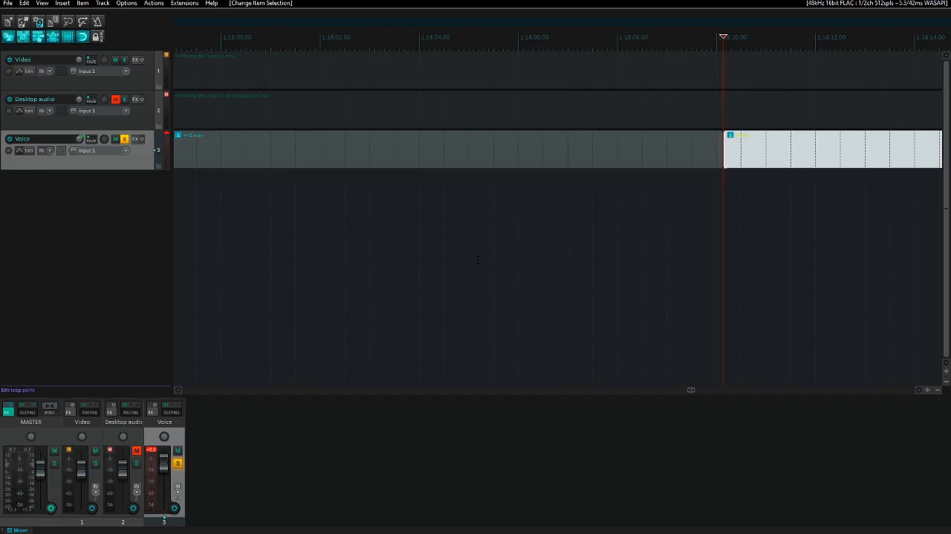
key(Delete)
key(ctrl+Right)
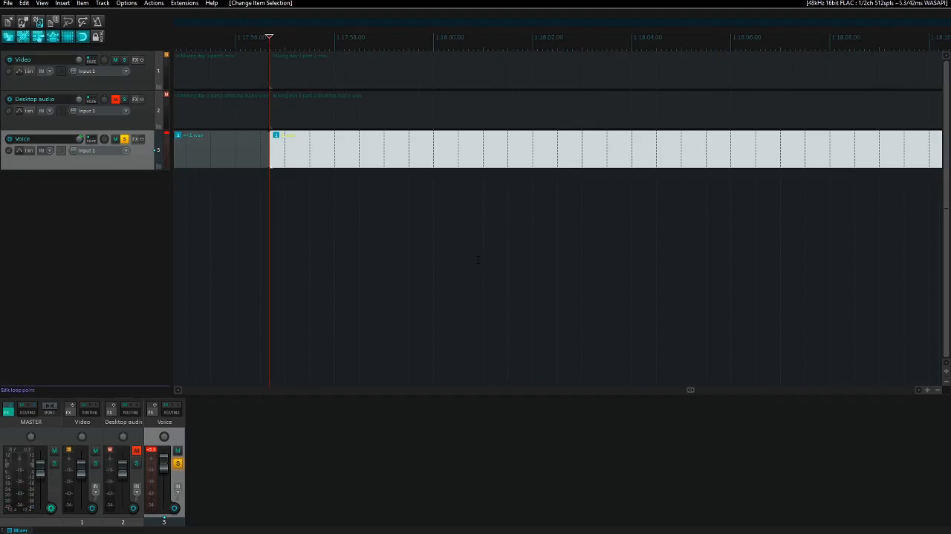
key(space)
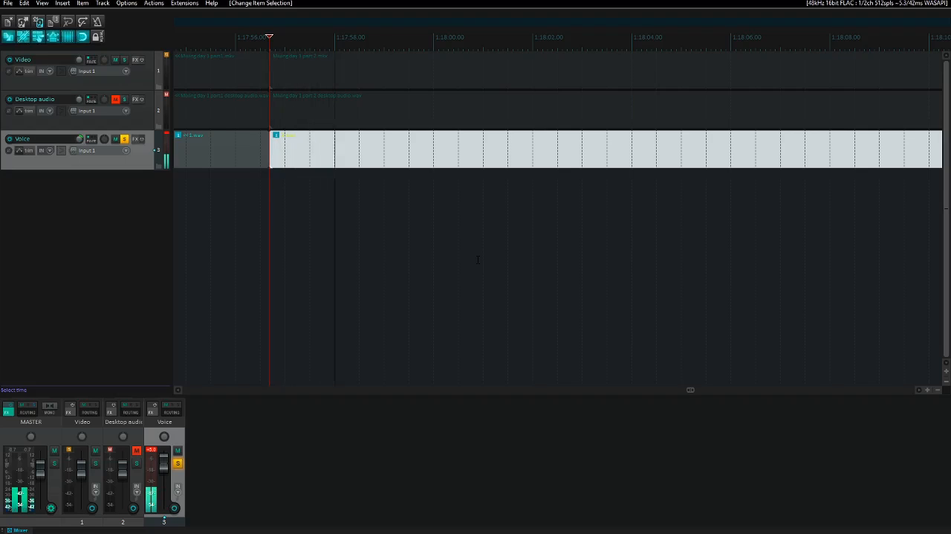
- Play the soloed part 2 voice recording and skip forward through it to find the sync phrase
key(Tab)
key(Tab)
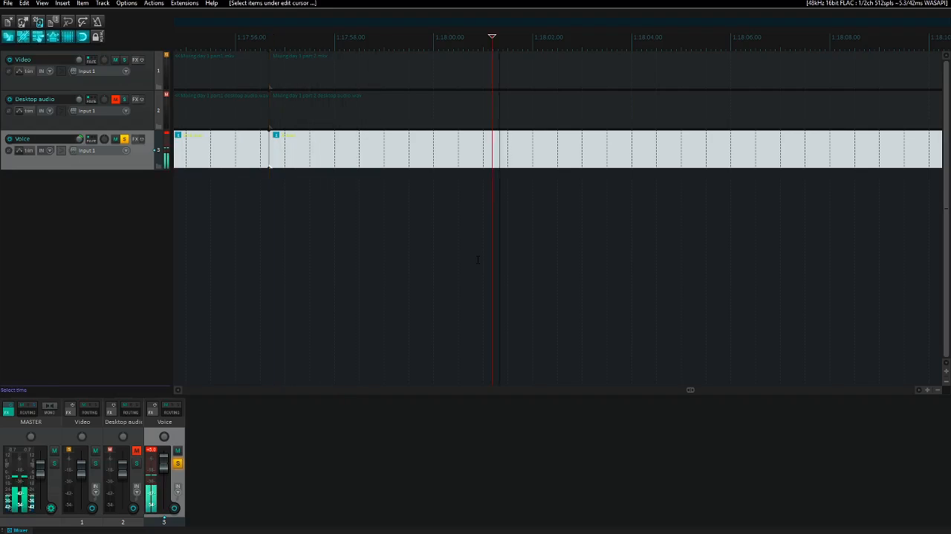
key(Tab)
key(space)
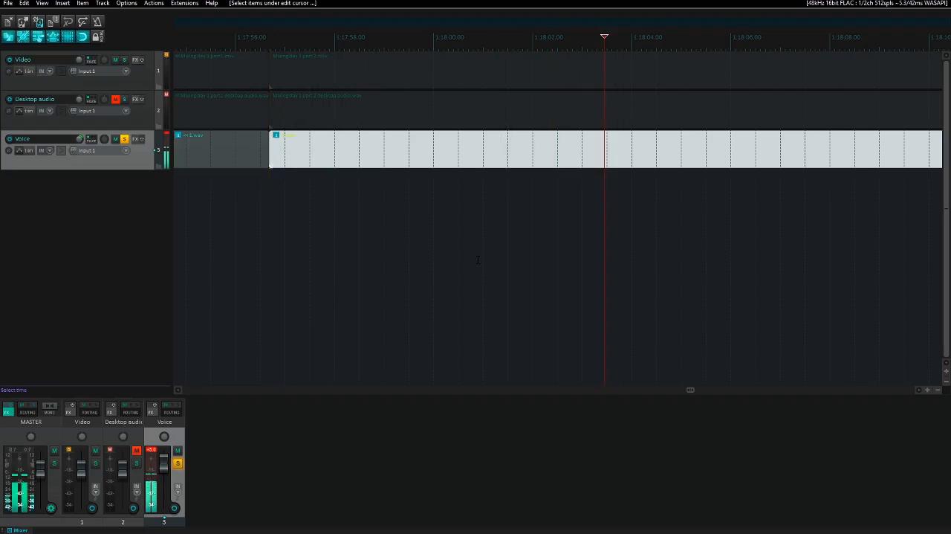
key(space)
key(Tab)
key(Tab)
key(Tab)
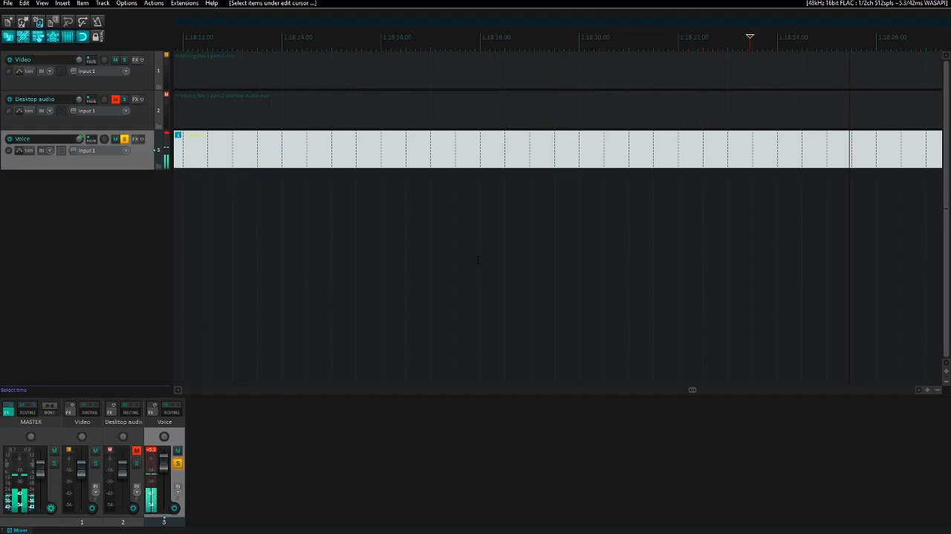
key(Page_Down)
key(Page_Down)
key(Page_Down)
key(Page_Down)
key(Page_Down)
key(Page_Down)
key(Page_Down)
key(Page_Down)
key(Page_Down)
key(Page_Down)
key(Page_Down)
key(Page_Down)
key(Page_Down)
key(Page_Down)
key(Page_Down)
key(Page_Down)
key(Page_Down)
key(Page_Down)
key(Page_Down)
key(Page_Down)
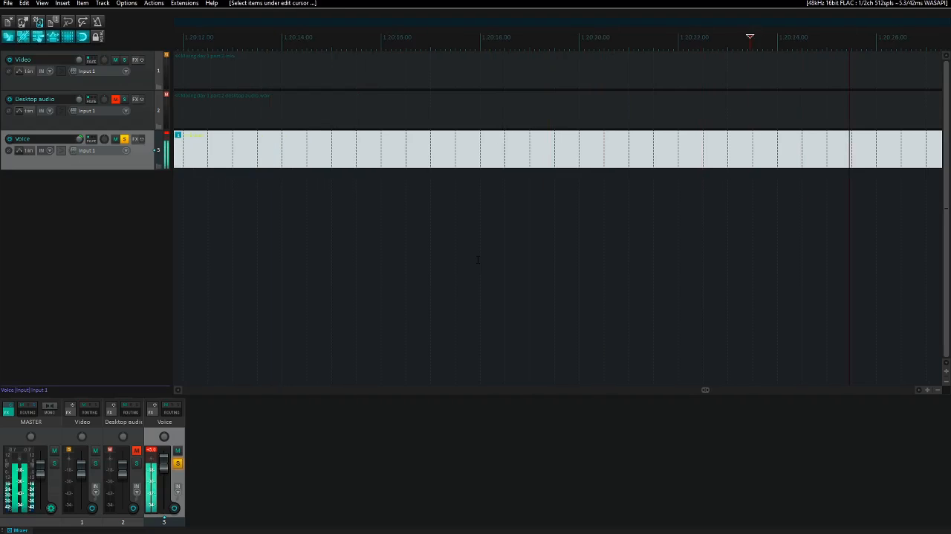
- Skim the voice around 1:20 and scrub the edit cursor to the sync point at about 1:20:14.8
key(Page_Up)
key(Page_Up)
key(Page_Up)
key(Page_Up)
key(Page_Up)
key(Page_Down)
key(Page_Down)
key(Page_Down)
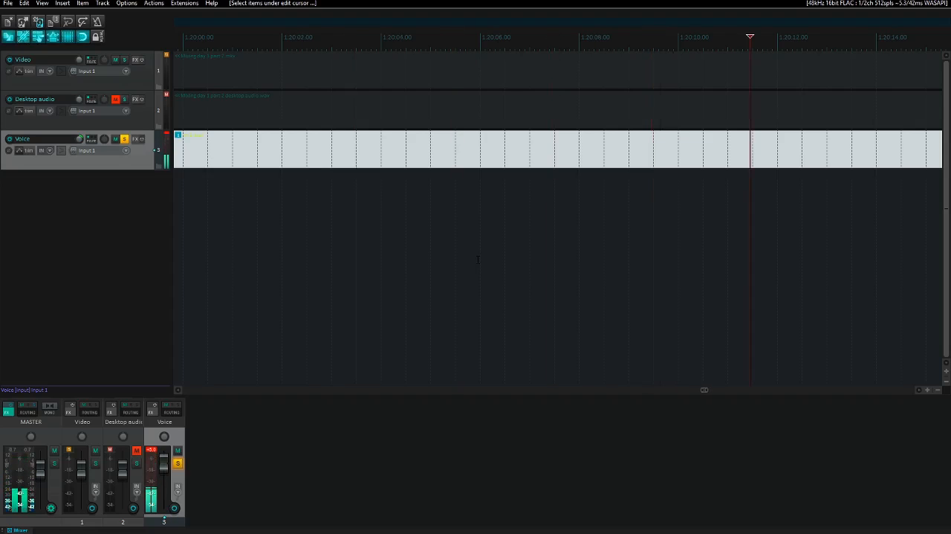
key(Page_Up)
key(Page_Up)
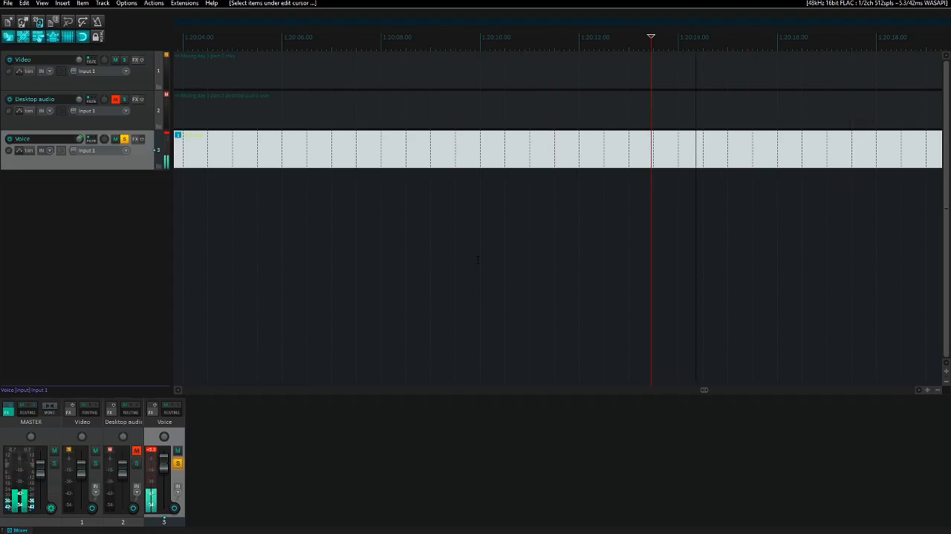
key(space)
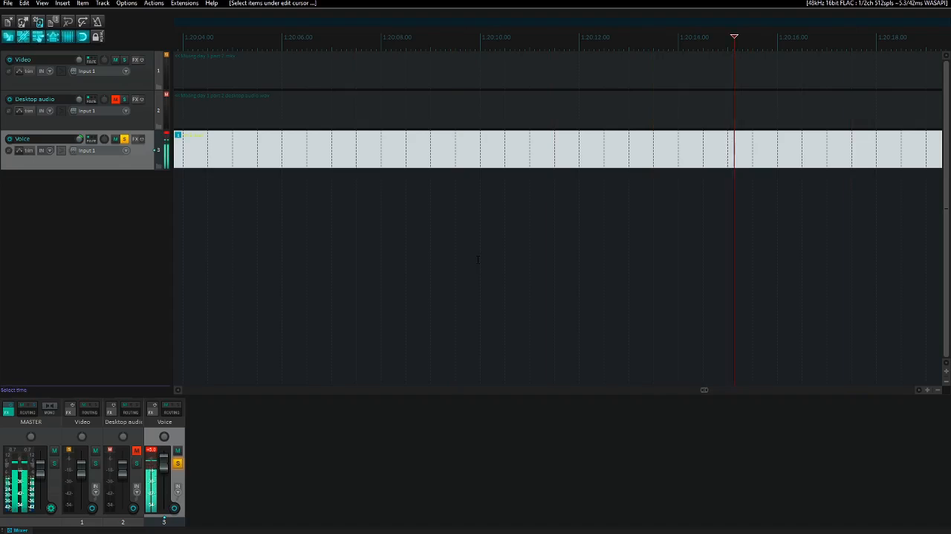
key(Left)
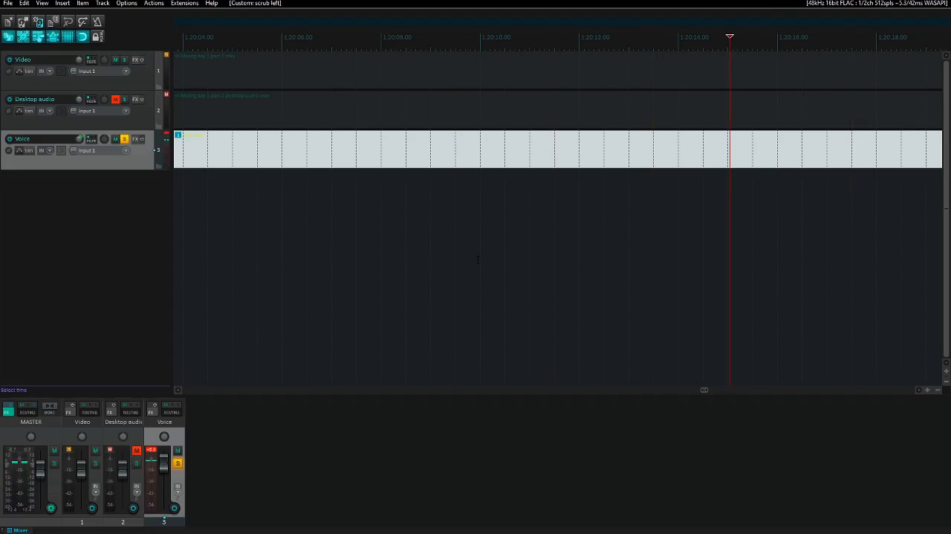
key(Left)
key(Left)
key(Left)
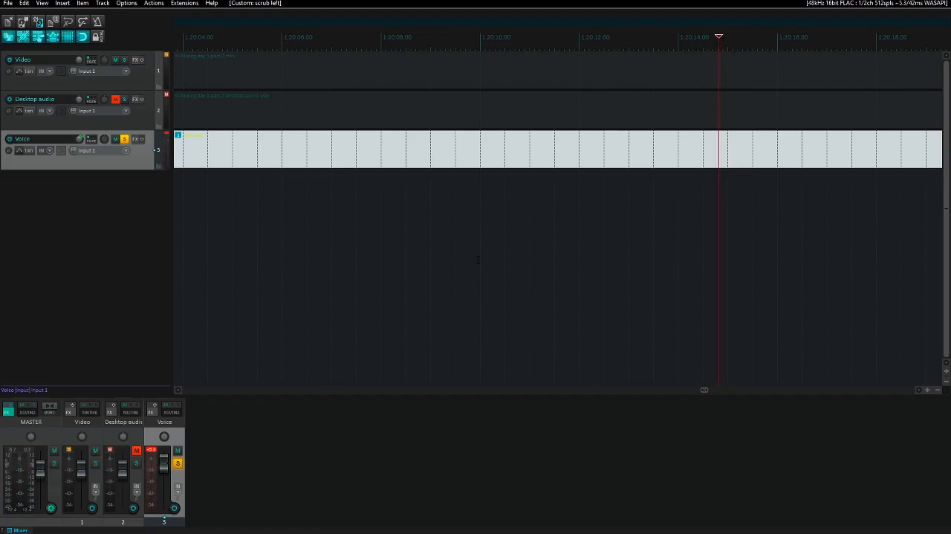
- Split the voice item at about 1:20:14.8 and return to the start of the part 2 voice item
key(s)
key(ctrl+Left)
key(ctrl+Left)
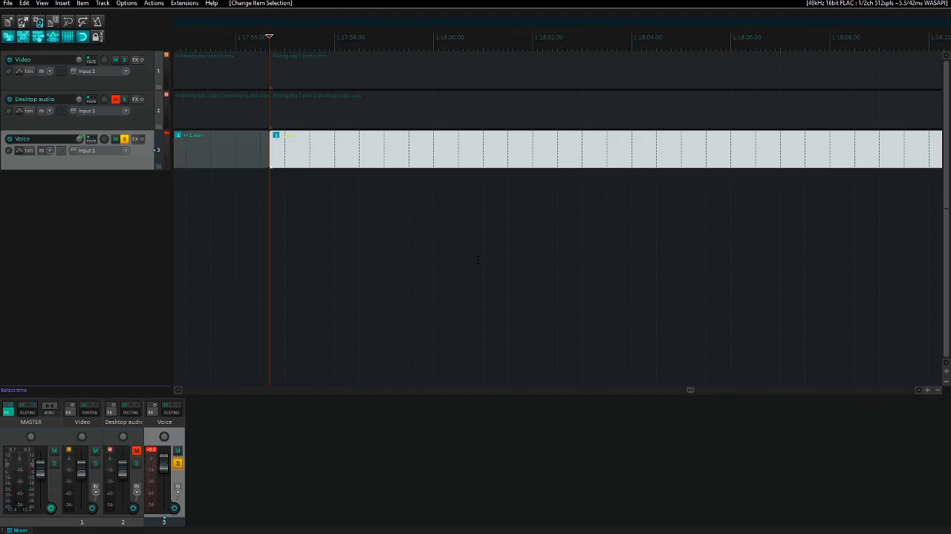
- Clear the Voice track's solo and cut the part 2 voice item after playing it against the video
key(F6)
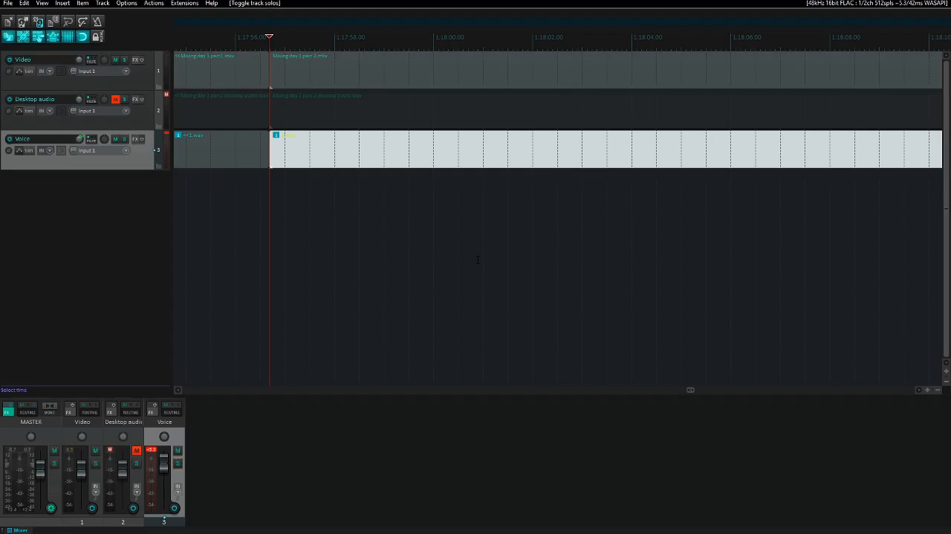
key(space)
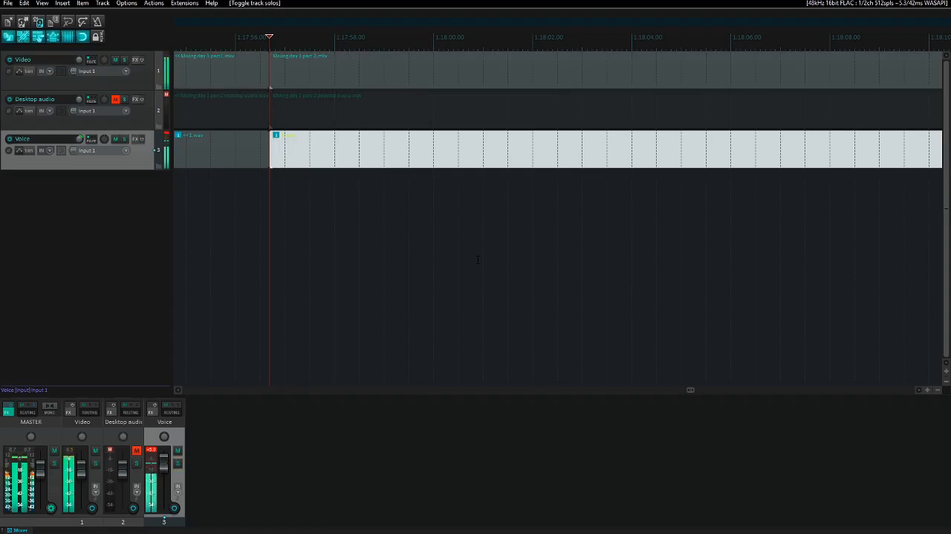
key(ctrl+x)
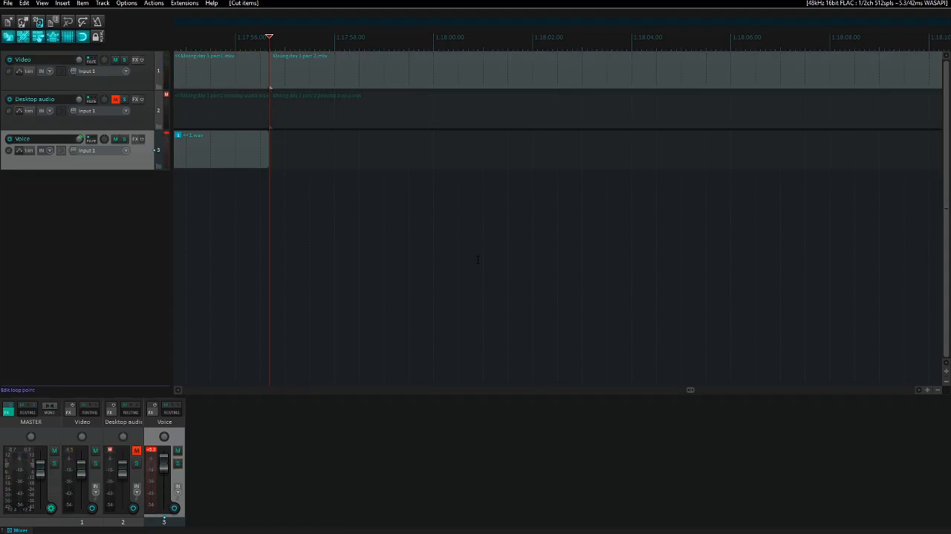
- Play and skip through the part 2 video on its own to find its sync sound
key(space)
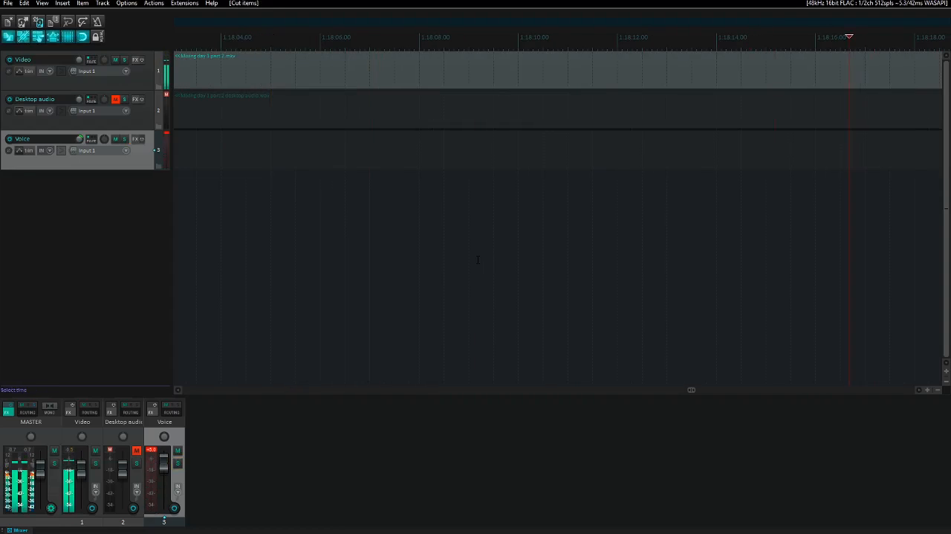
key(Page_Up)
key(Page_Up)
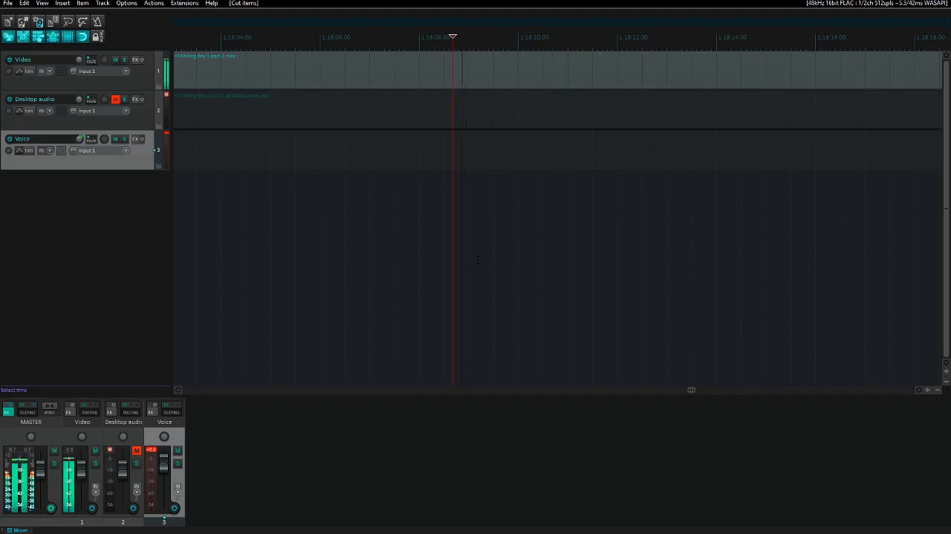
key(space)
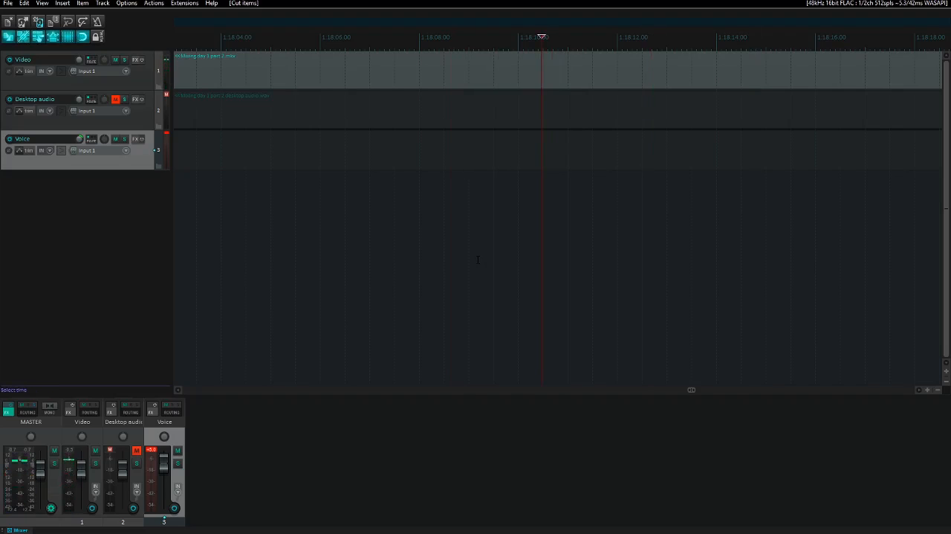
key(Left)
key(Left)
key(Left)
key(Left)
key(Left)
key(Left)
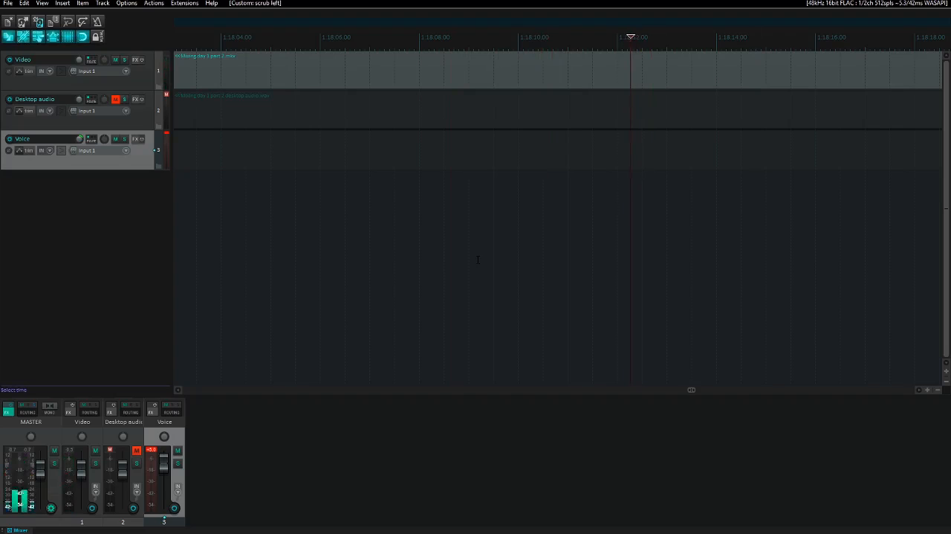
- Scrub back and forth over the part 2 video to place the edit cursor at about 1:18:10.1
scroll(478, 259, down, 8)
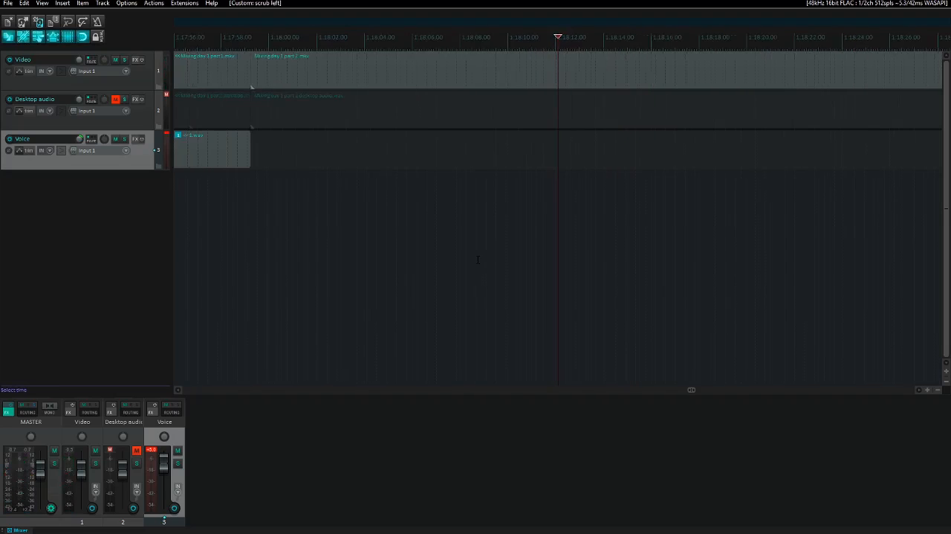
key(Left)
key(Left)
key(Left)
key(Left)
key(Left)
key(Left)
key(Left)
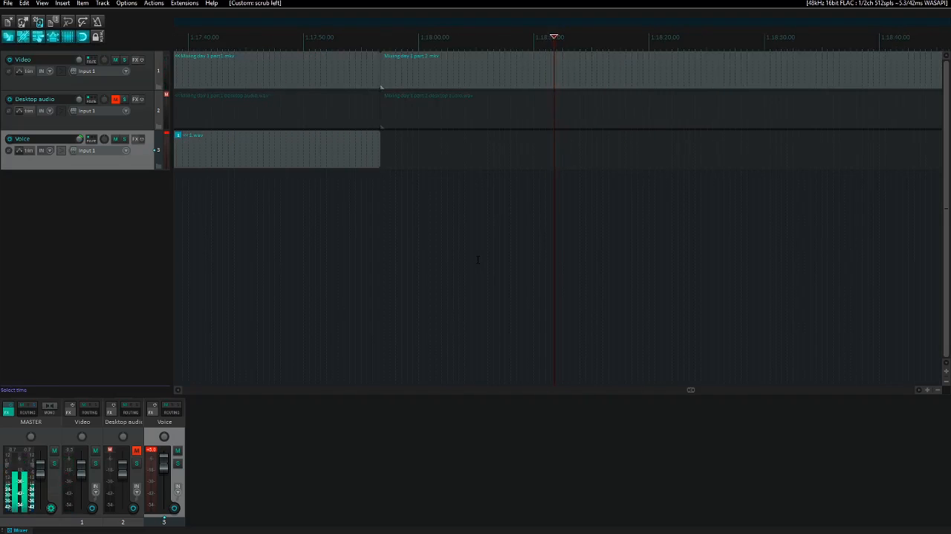
key(Left)
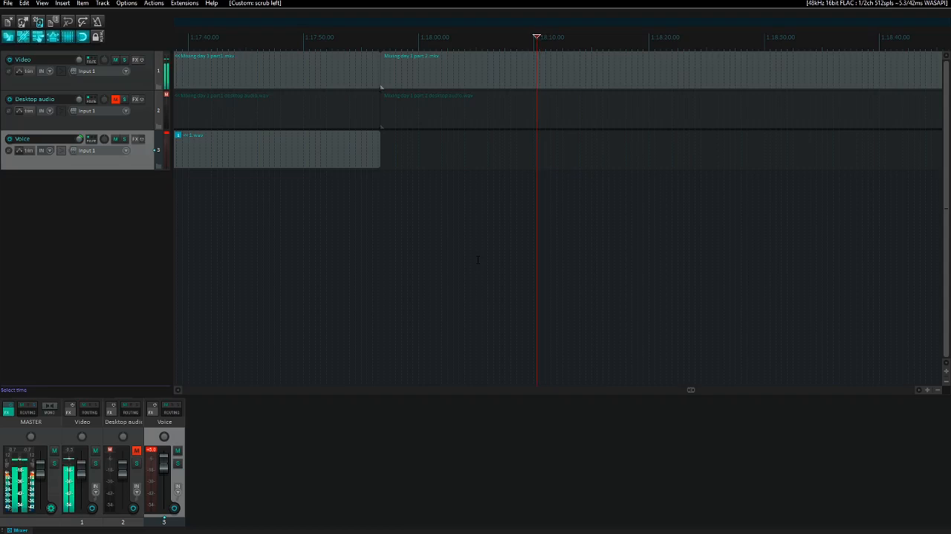
key(Left)
key(Right)
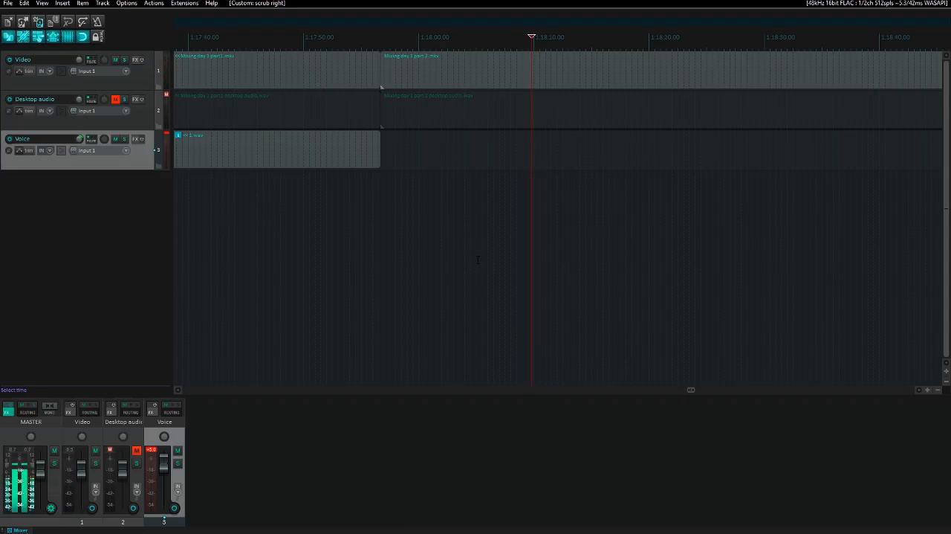
key(Right)
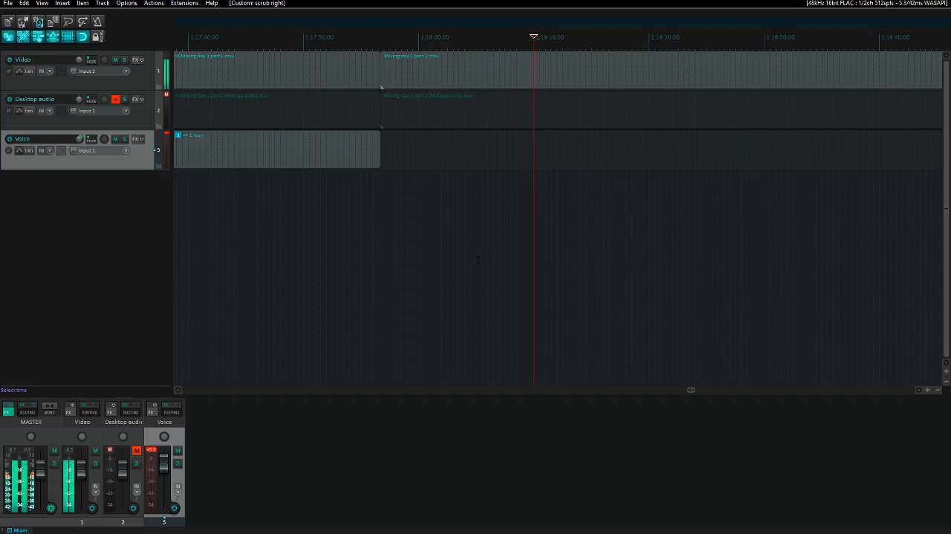
key(Right)
key(Right)
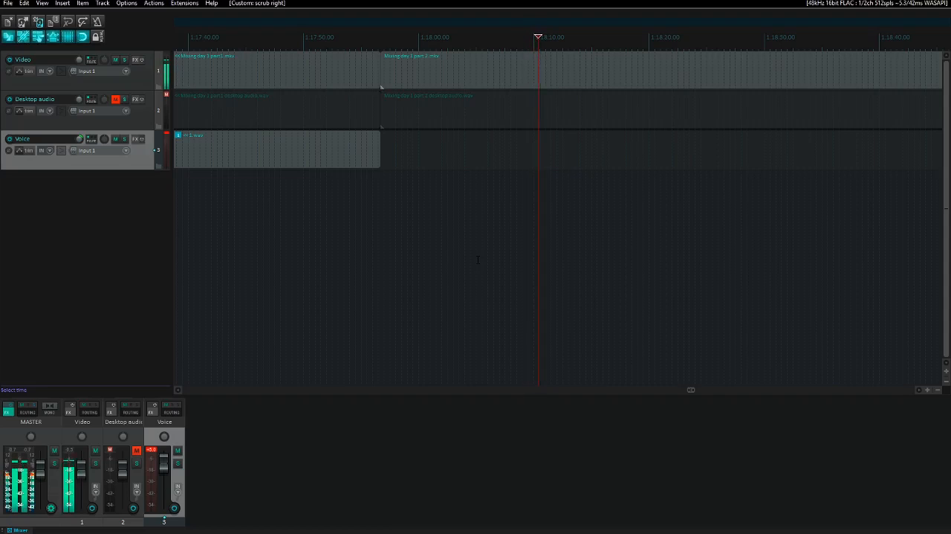
key(Left)
key(Left)
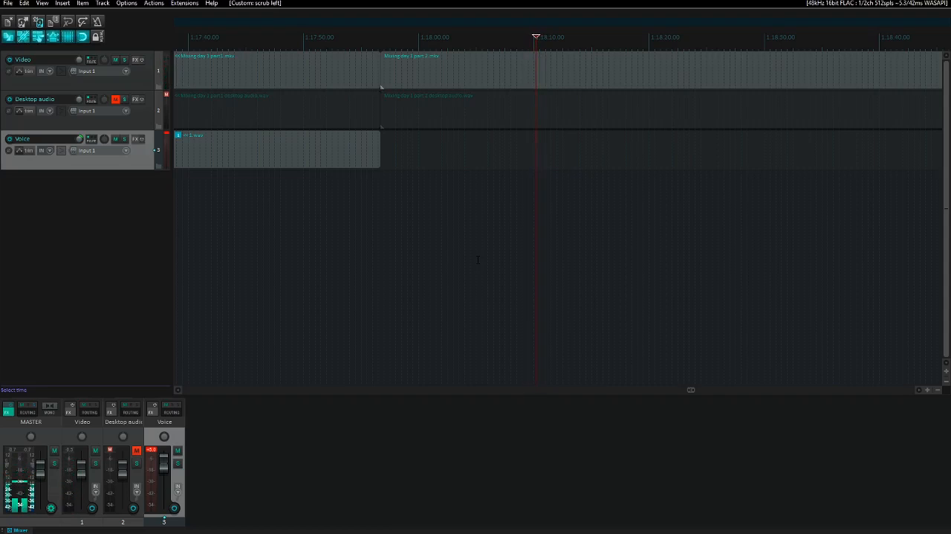
key(Left)
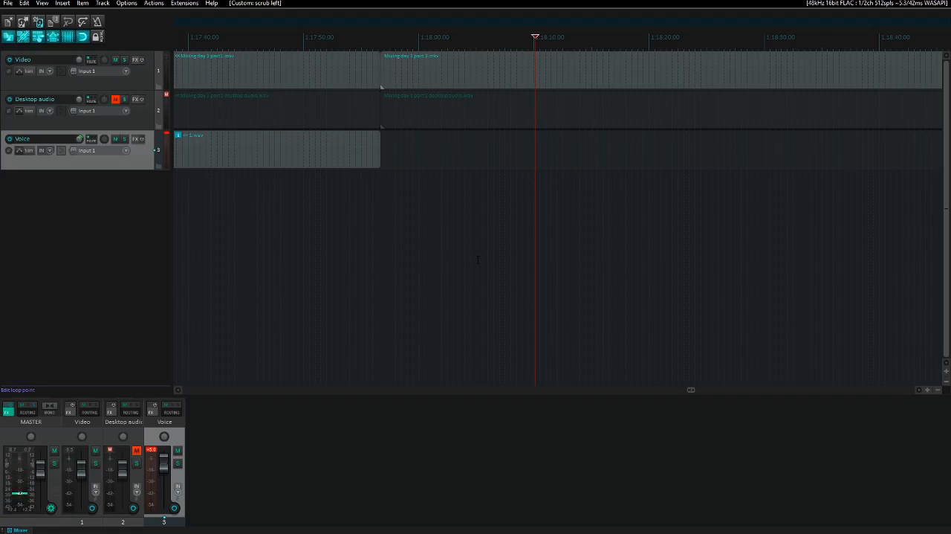
- Paste the cut voice item on the Voice track at about 1:18:10.1 and play it together with the video
key(ctrl+v)
key(ctrl+Right)
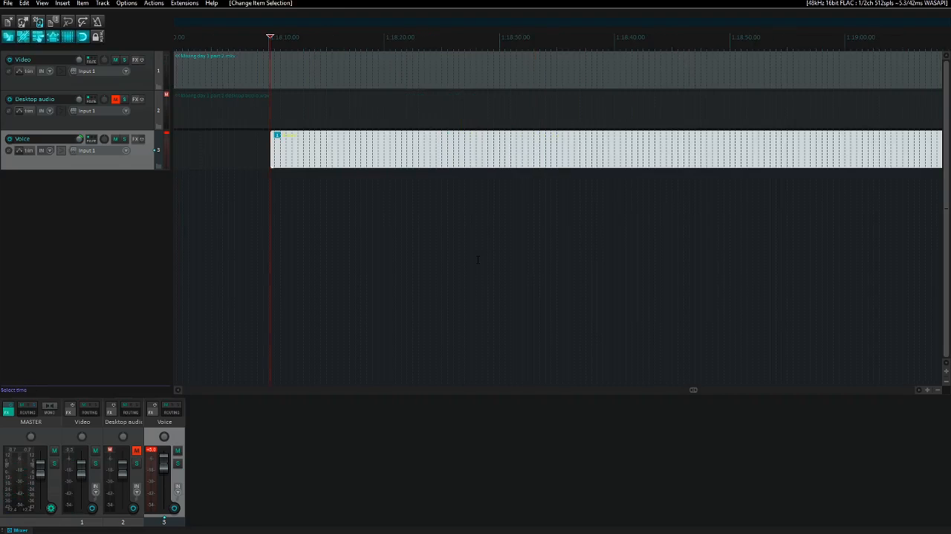
key(space)
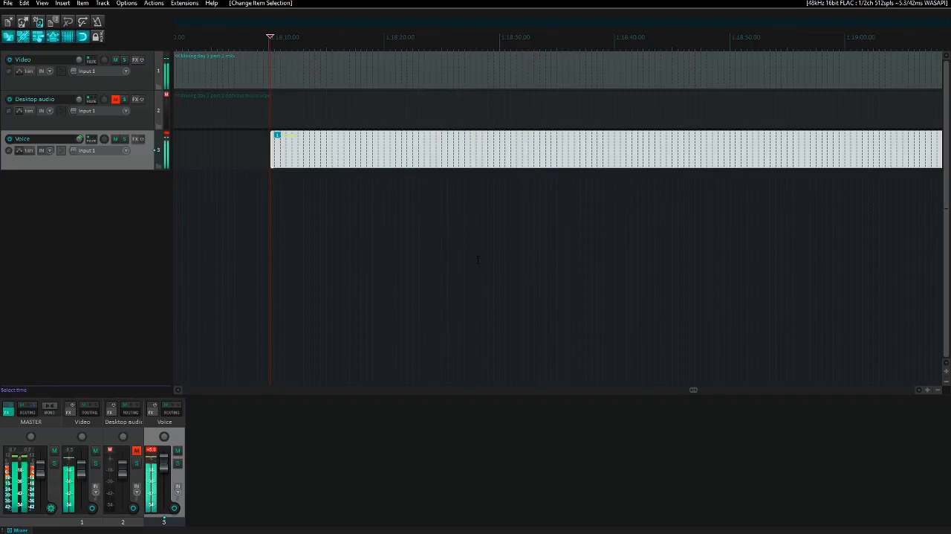
key(space)
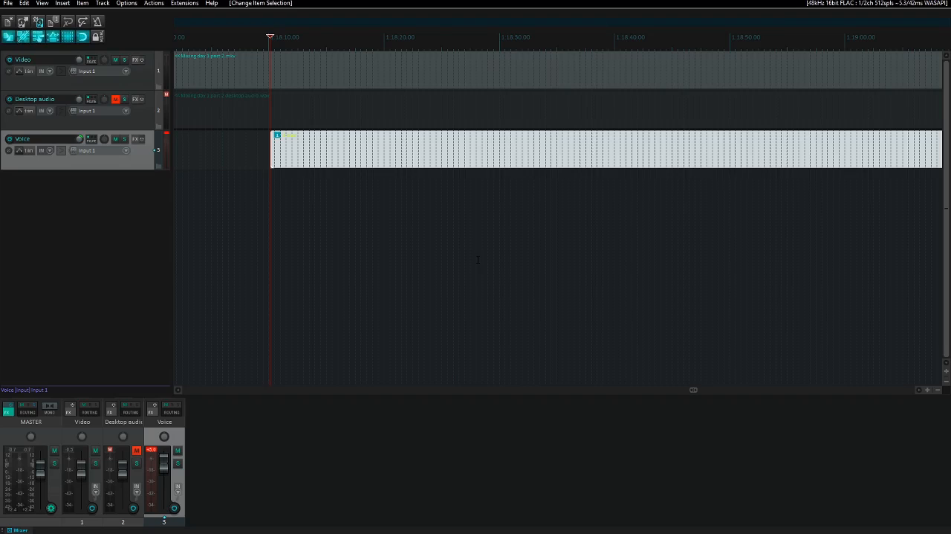
key(space)
- Nudge the pasted voice item later to about 1:18:10.3 and play it against the video from the edit cursor
scroll(478, 260, up, 3)
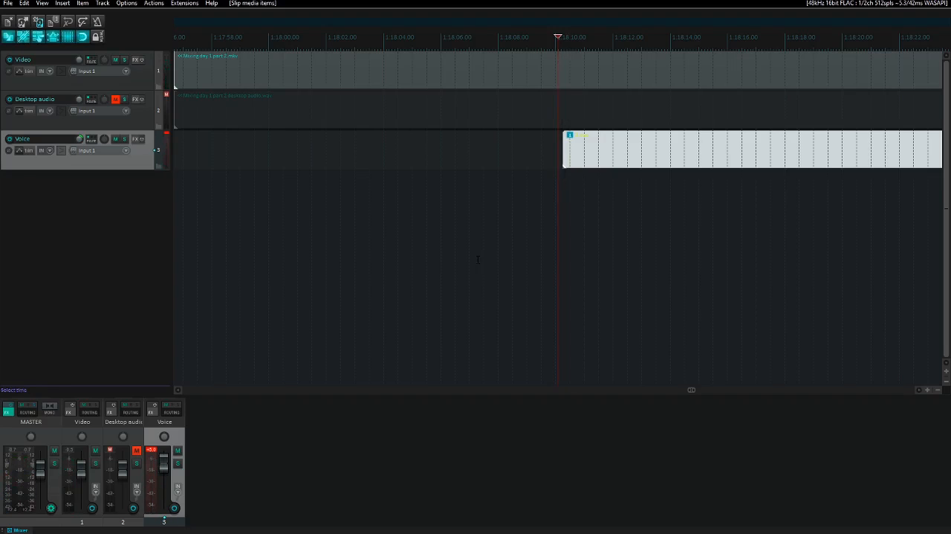
key(space)
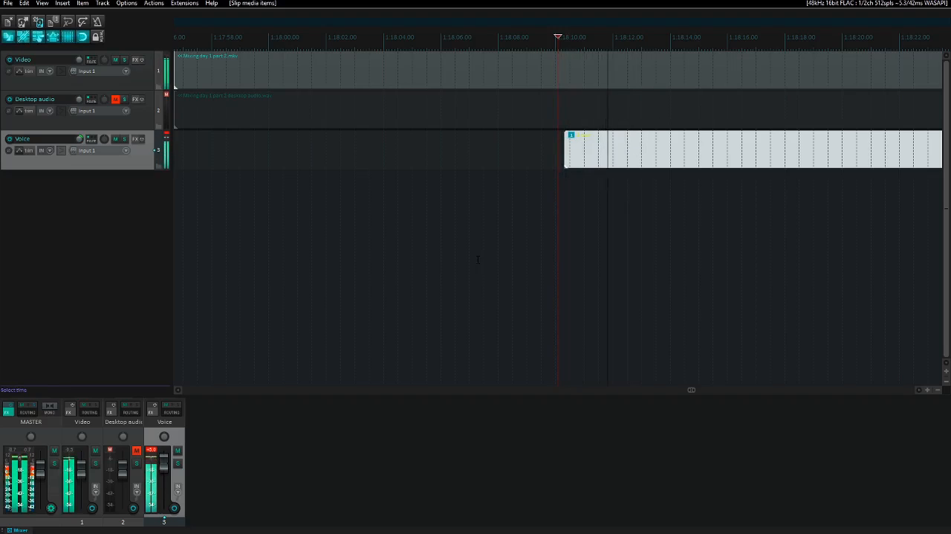
key(space)
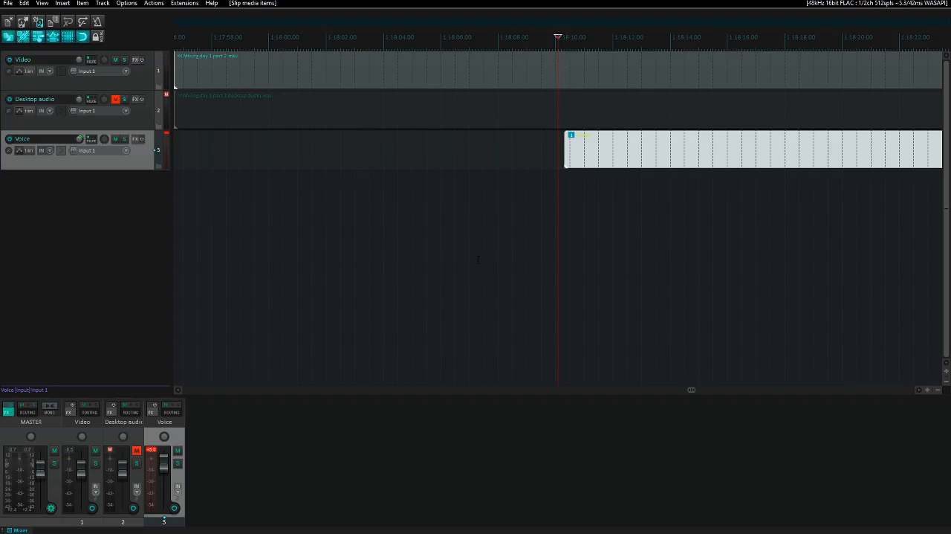
key(space)
- Nudge the voice item earlier in small steps to about 1:18:10.1, playing it against the video after each move
key(space)
key(KP_4)
key(space)
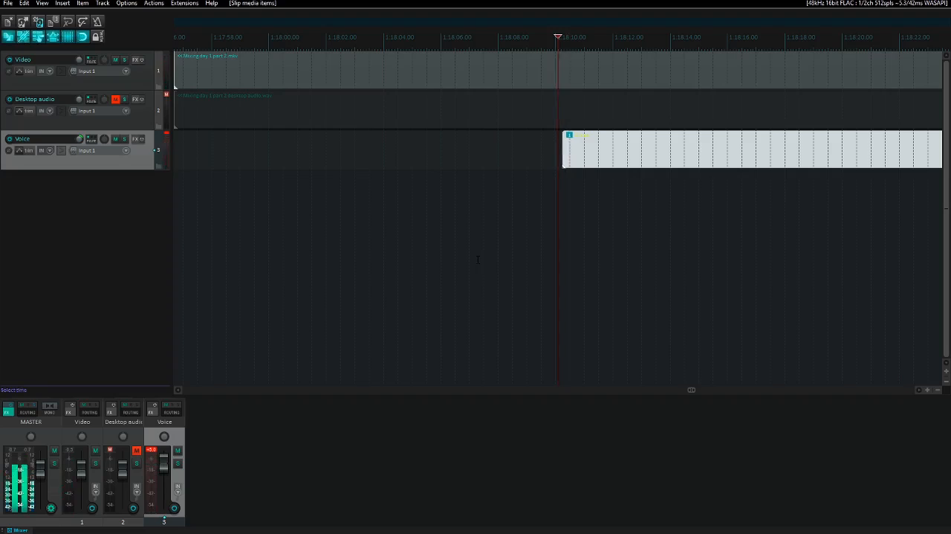
key(space)
key(KP_4)
key(space)
key(space)
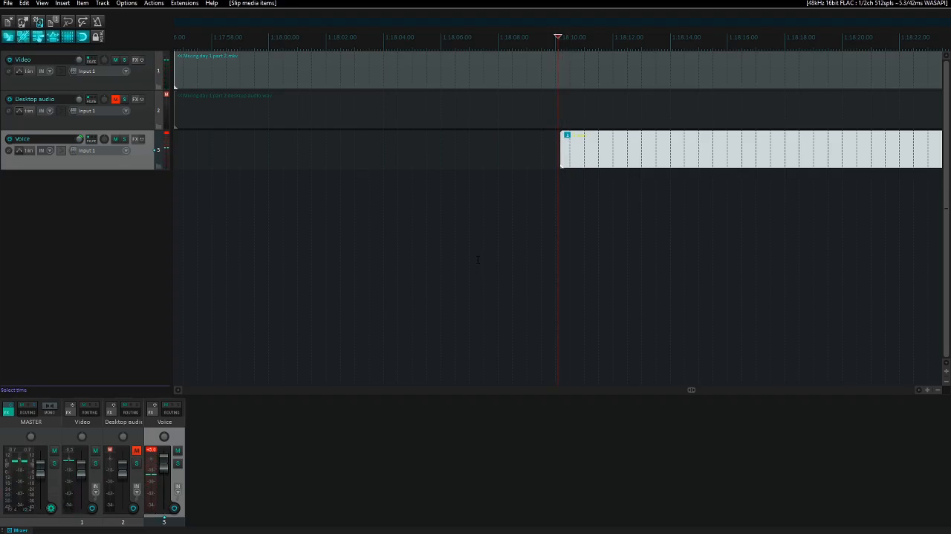
key(space)
- Keep nudging the voice item earlier to about 1:18:09.9, comparing it with the video's sound in short playbacks
key(space)
key(space)
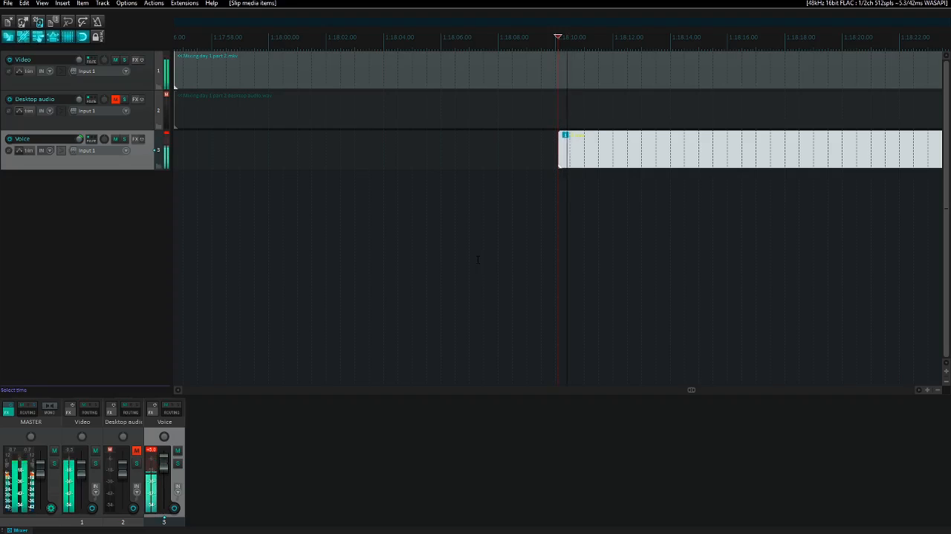
key(space)
key(KP_4)
key(space)
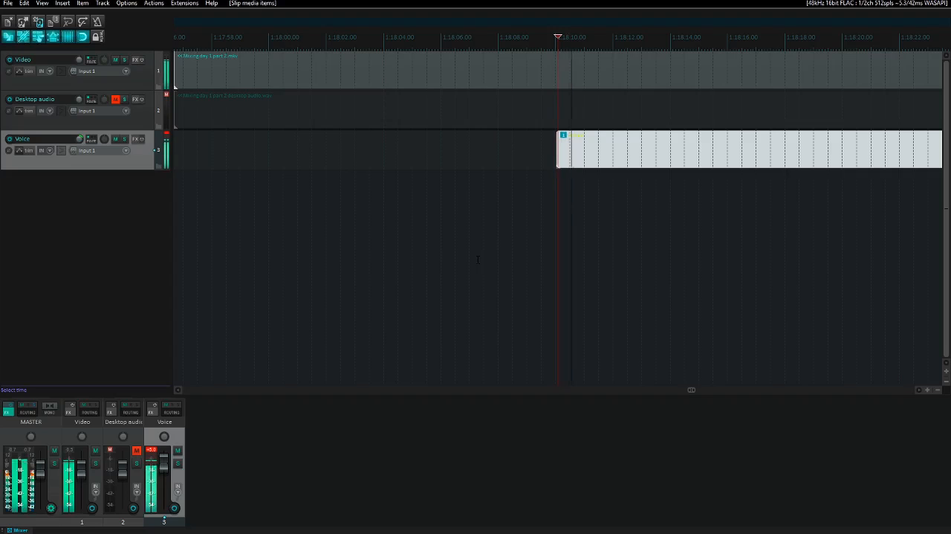
key(KP_4)
key(space)
key(KP_4)
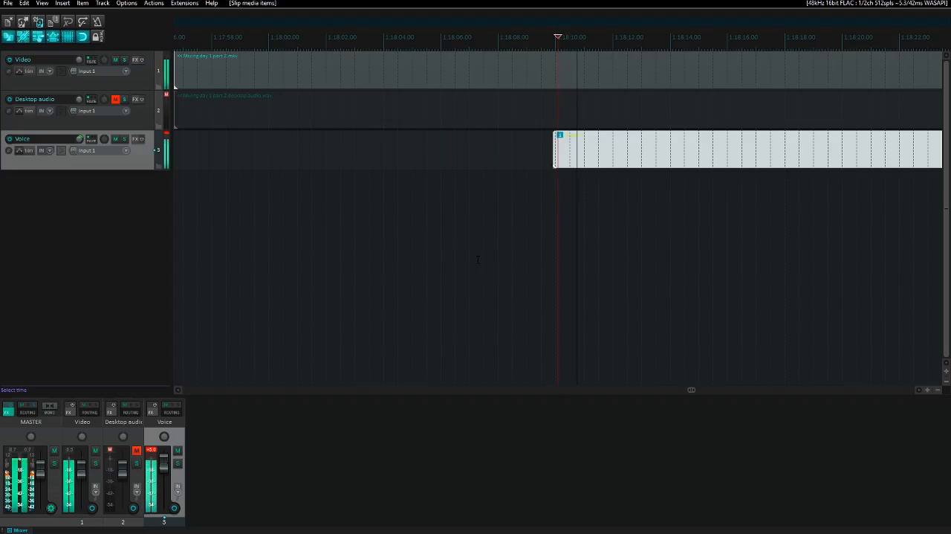
key(KP_4)
key(space)
key(KP_4)
key(space)
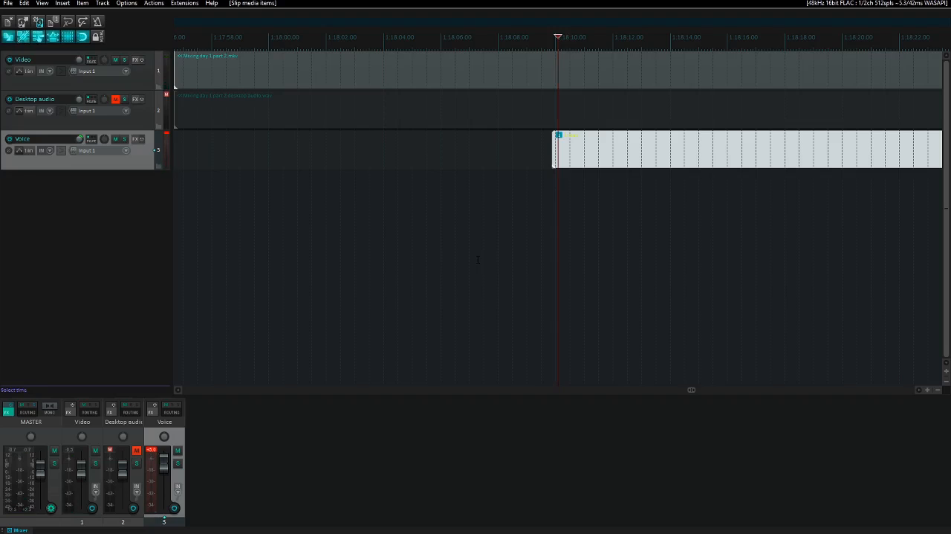
- Play the voice against the video from the edit cursor and again from about 1:18:08 to check their sync
key(space)
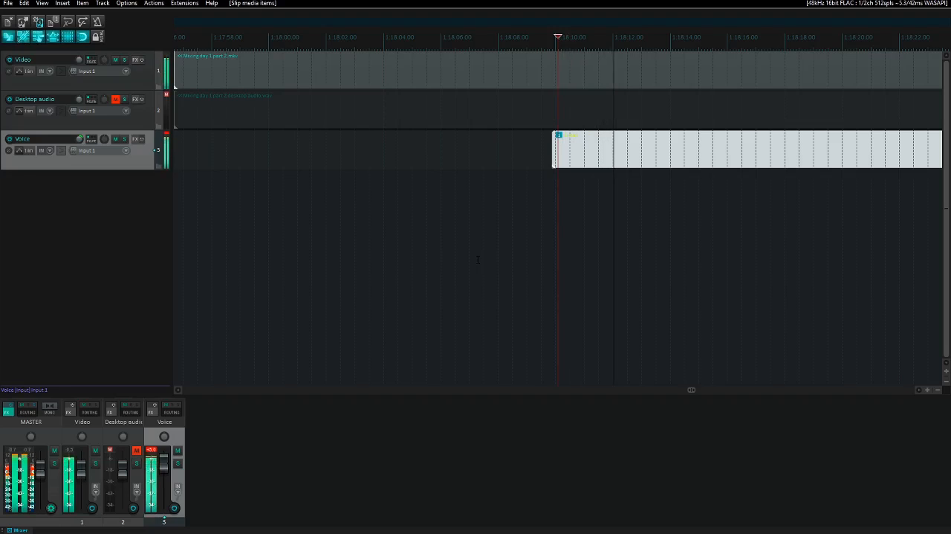
key(space)
key(Page_Up)
key(space)
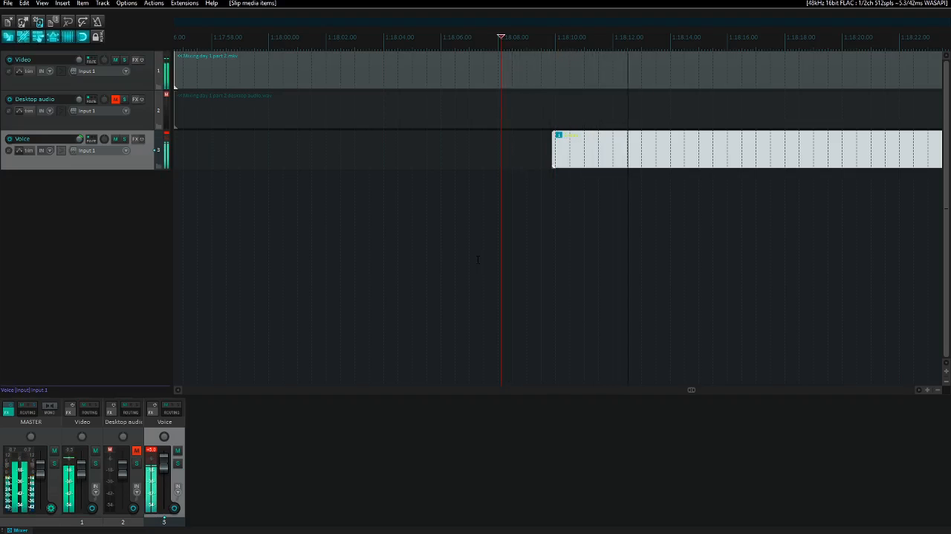
key(space)
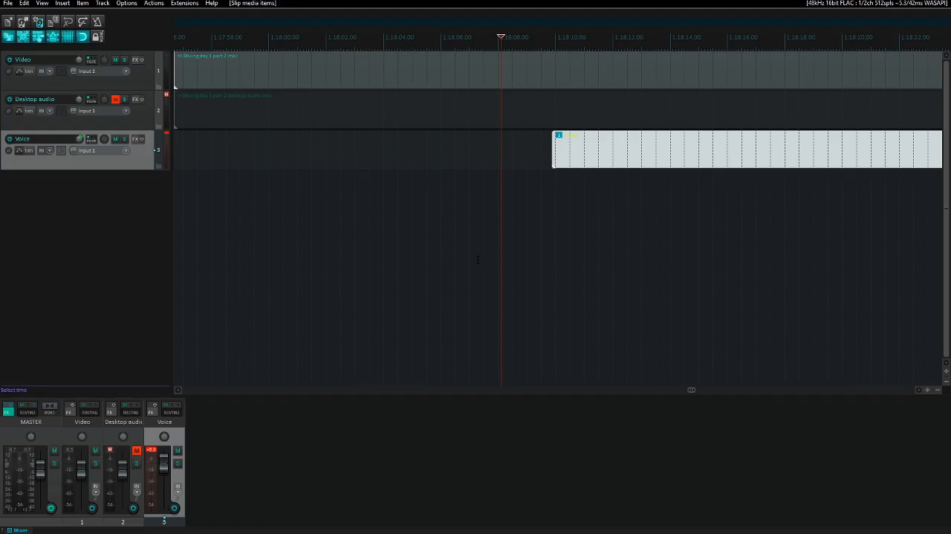
- Select the Desktop audio track and play the synced video and voice further on, from around 1:18:18
key(Up)
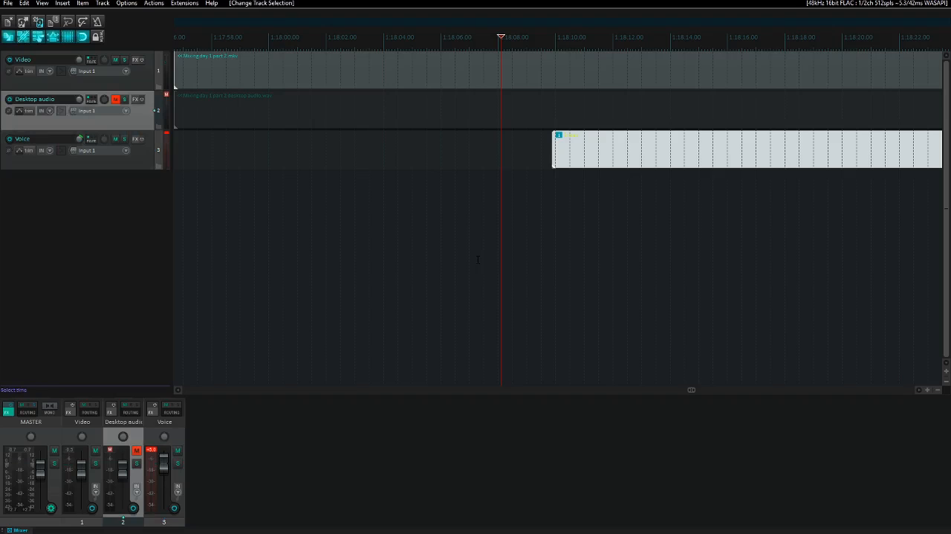
key(space)
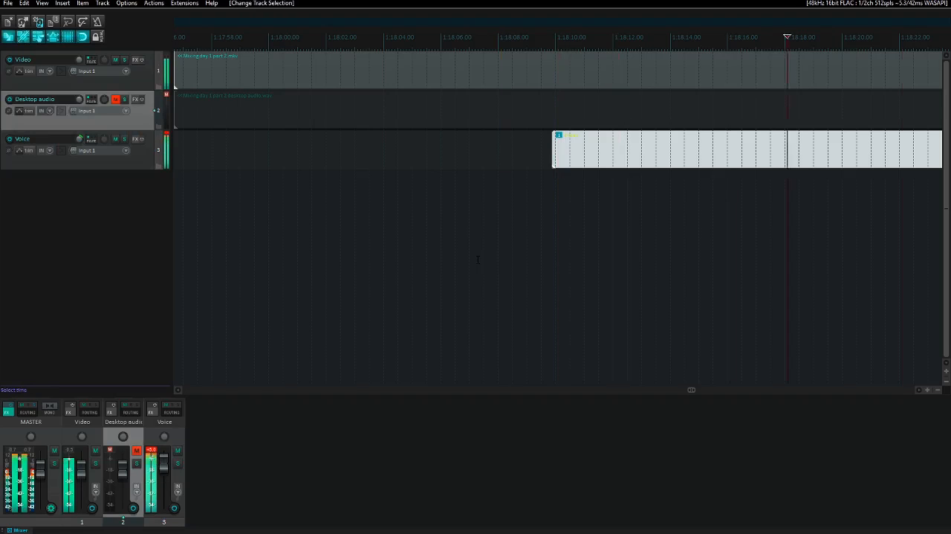
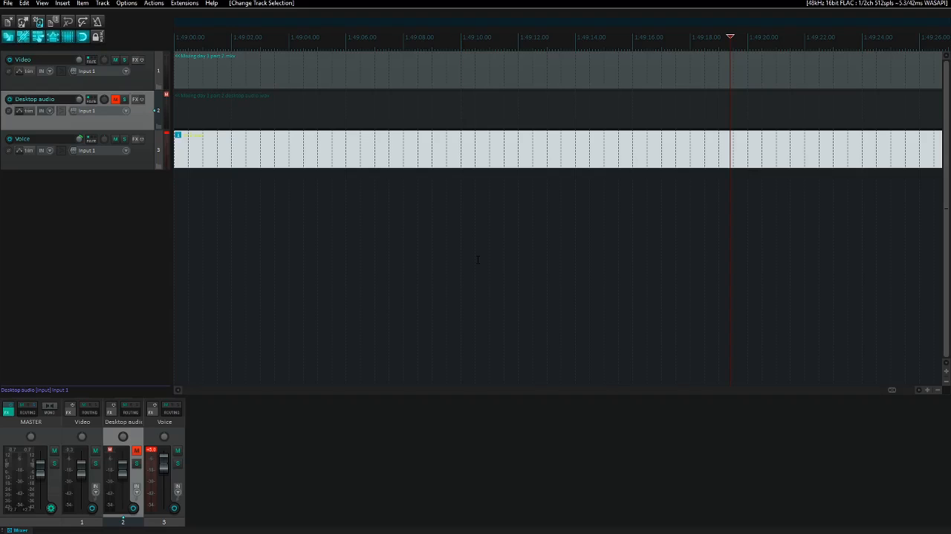
- Cut all three tracks from about 1:49:19 to the end and play the new ending
key(space)
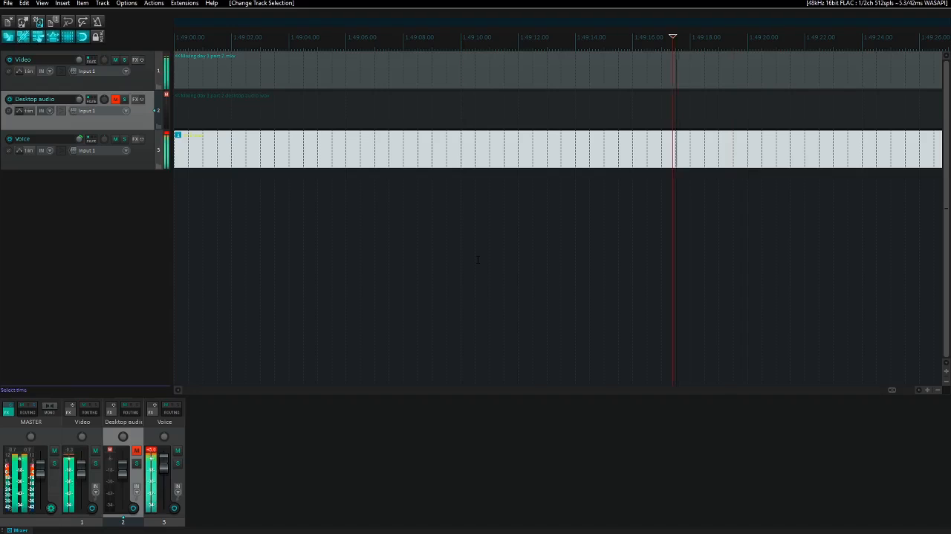
key(space)
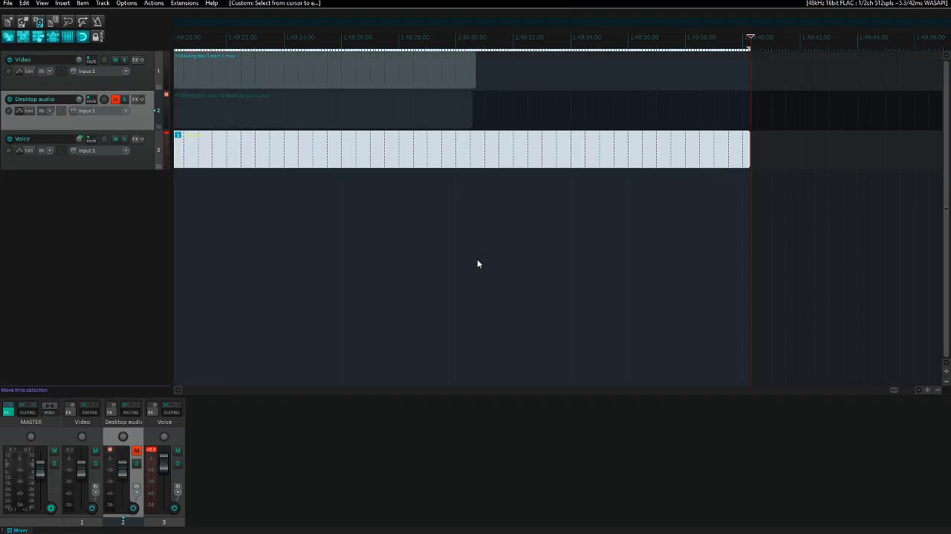
key(ctrl+Delete)
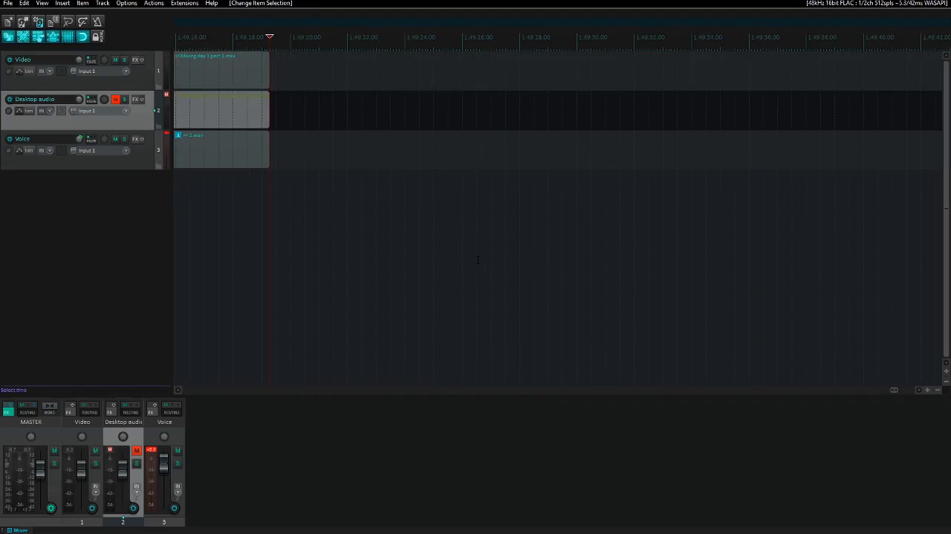
key(Page_Up)
key(space)
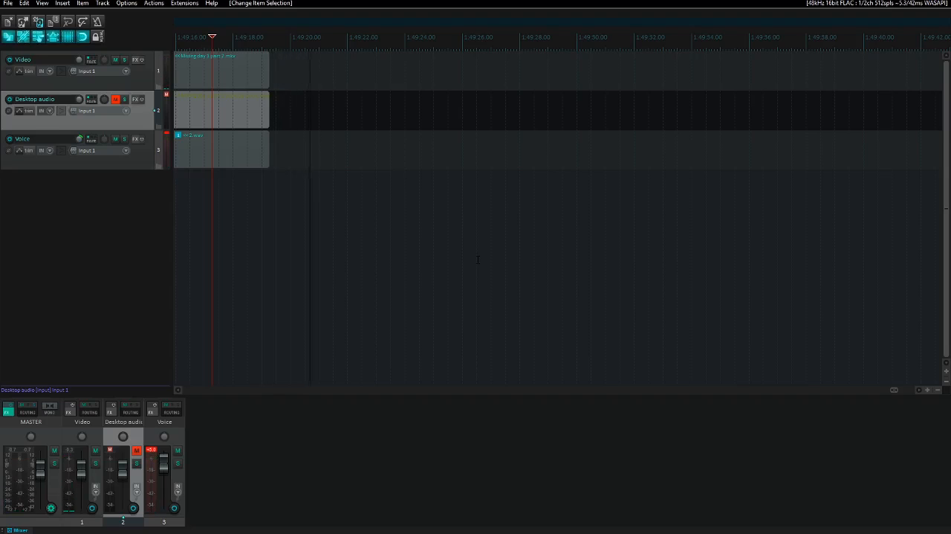
- Import "Mixing day 2 part1.mkv" from the Raw videos folder onto the Video track, right after its last item
key(Up)
key(ctrl+Left)
key(End)
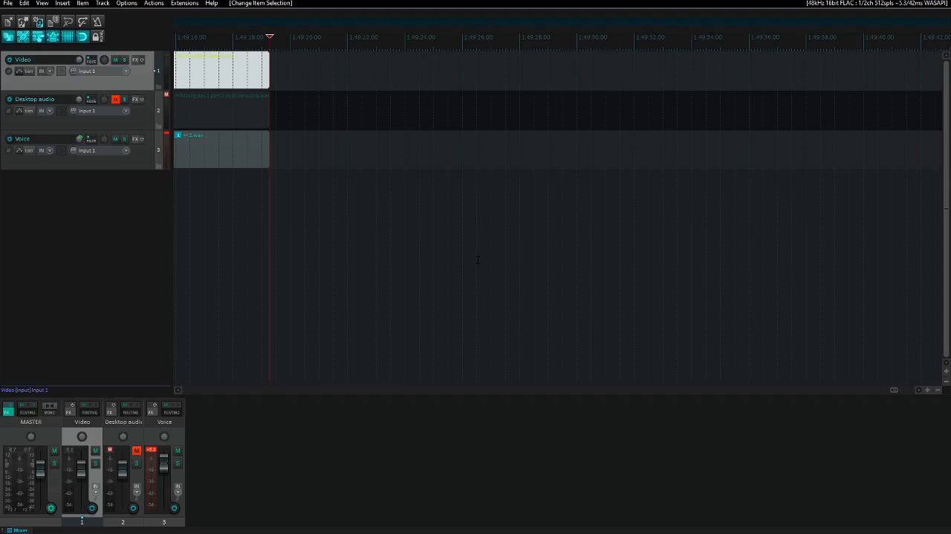
key(Insert)
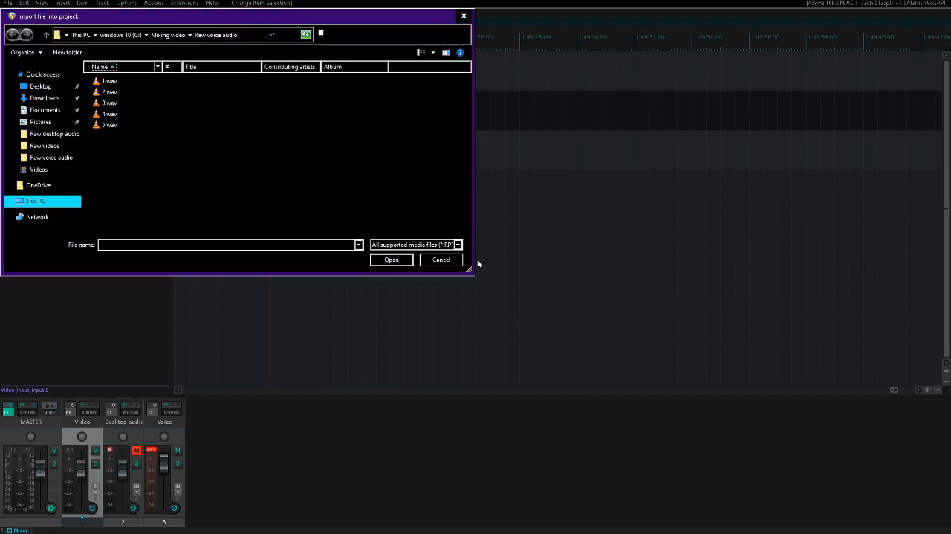
key(BackSpace)
key(Up)
key(Up)
key(Return)
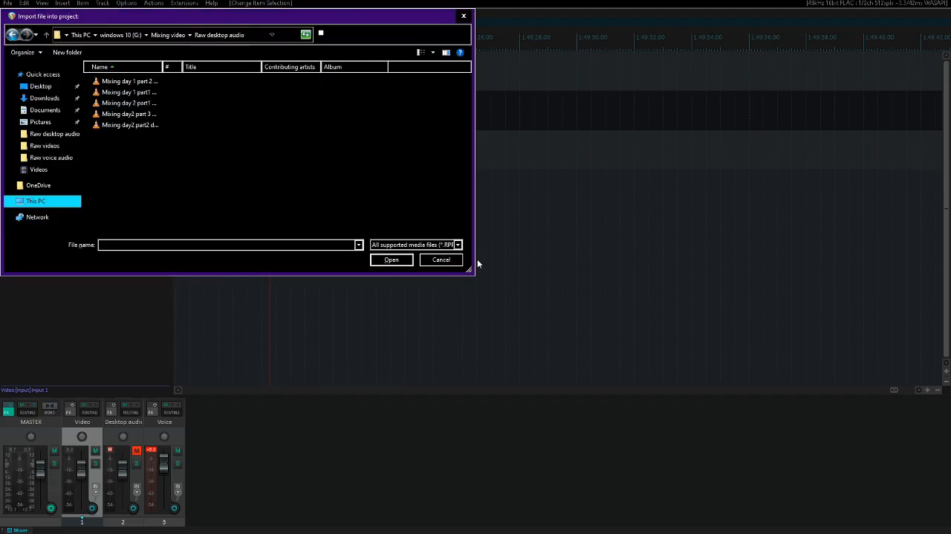
key(BackSpace)
key(Down)
key(Down)
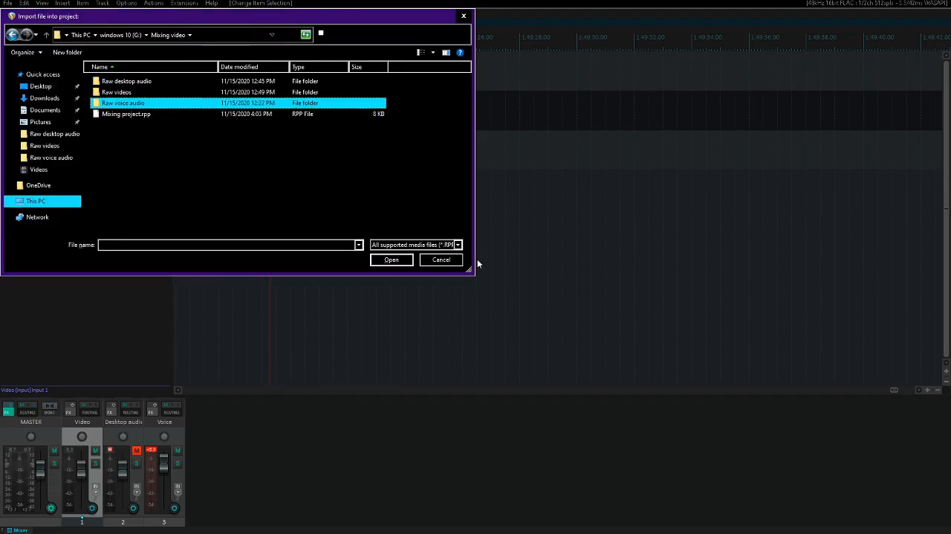
key(Up)
key(Return)
key(Right)
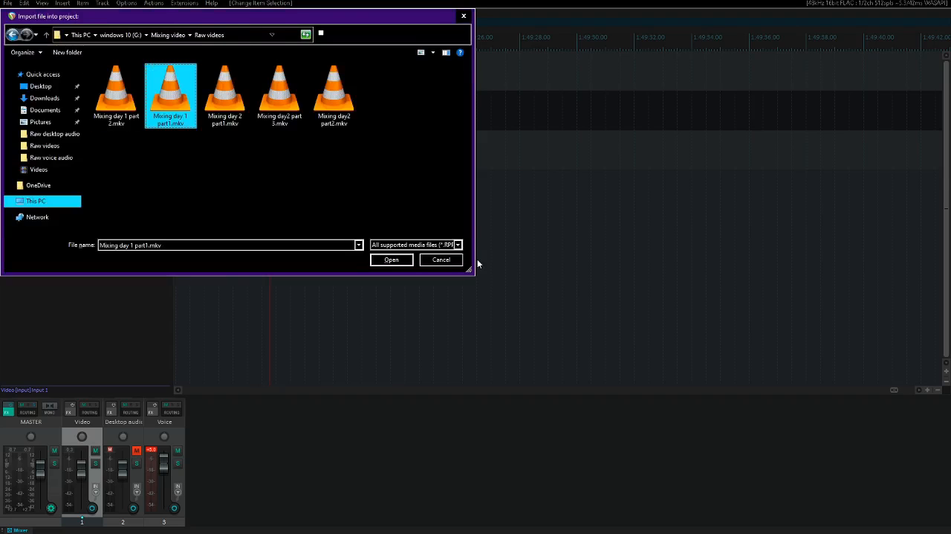
key(Right)
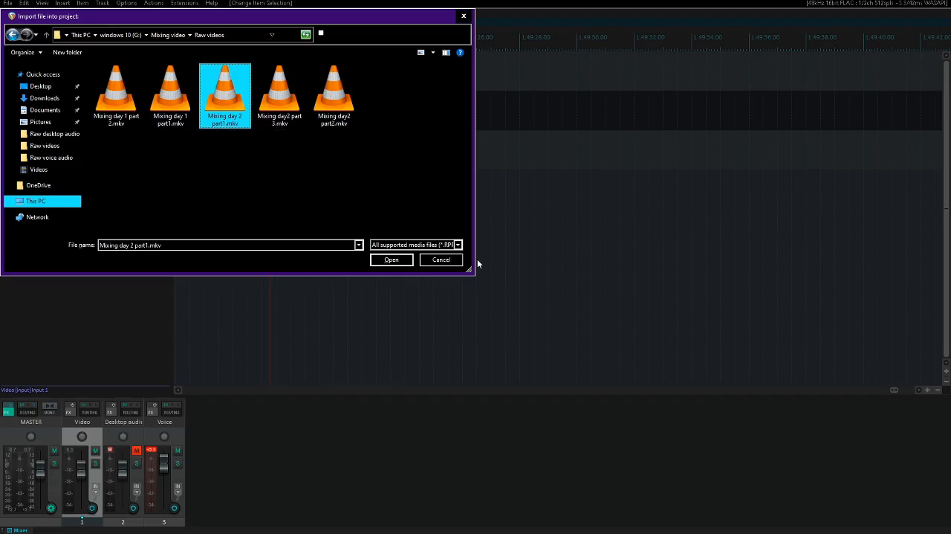
key(Return)
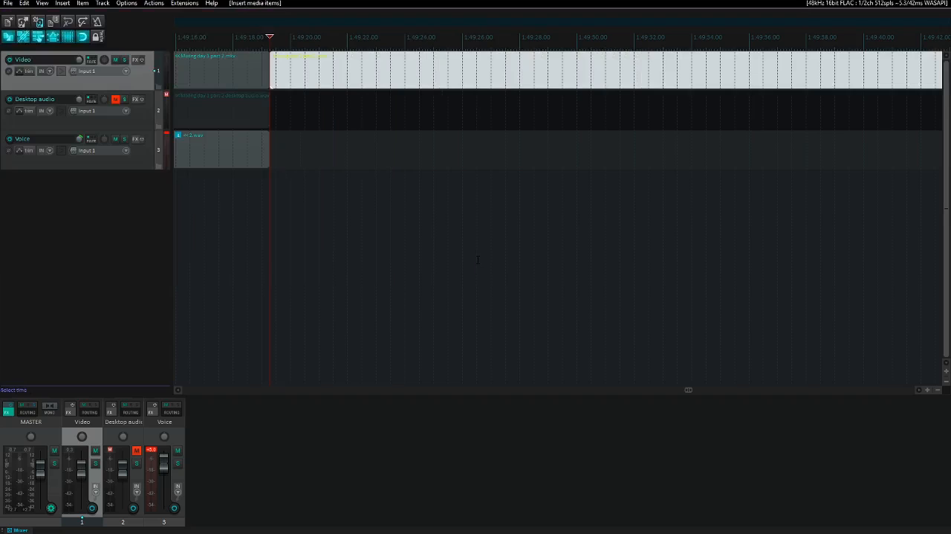
- Select the new video item and play its opening briefly from the join
key(ctrl+Left)
key(ctrl+Right)
key(space)
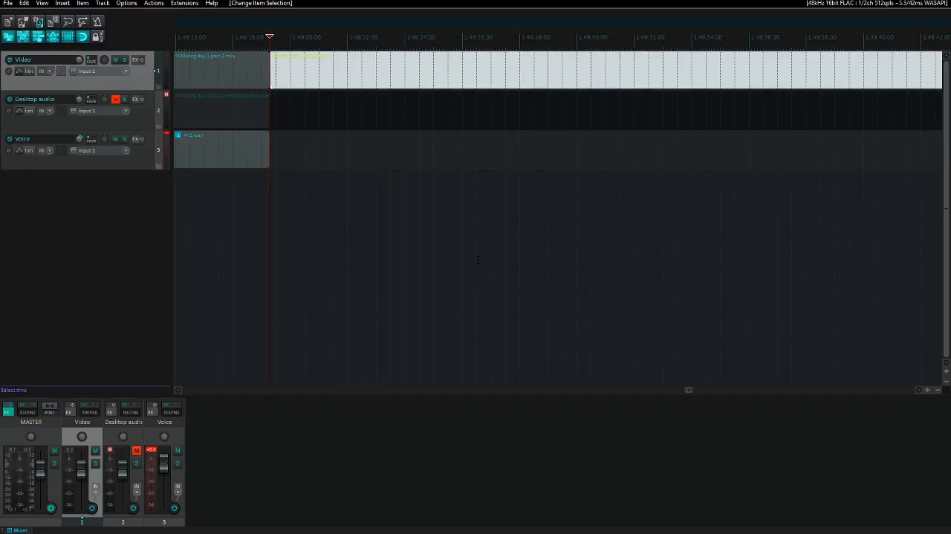
key(space)
- Import "Mixing day 2 part1 desktop audio.wav" from Raw desktop audio onto the Desktop audio track at the same join
key(Down)
key(Insert)
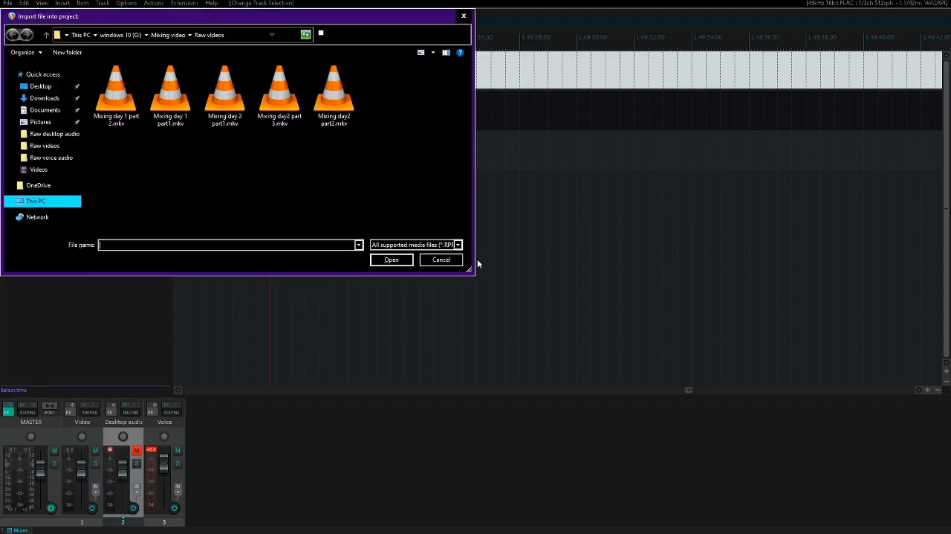
key(shift+Tab)
key(BackSpace)
key(Up)
key(Return)
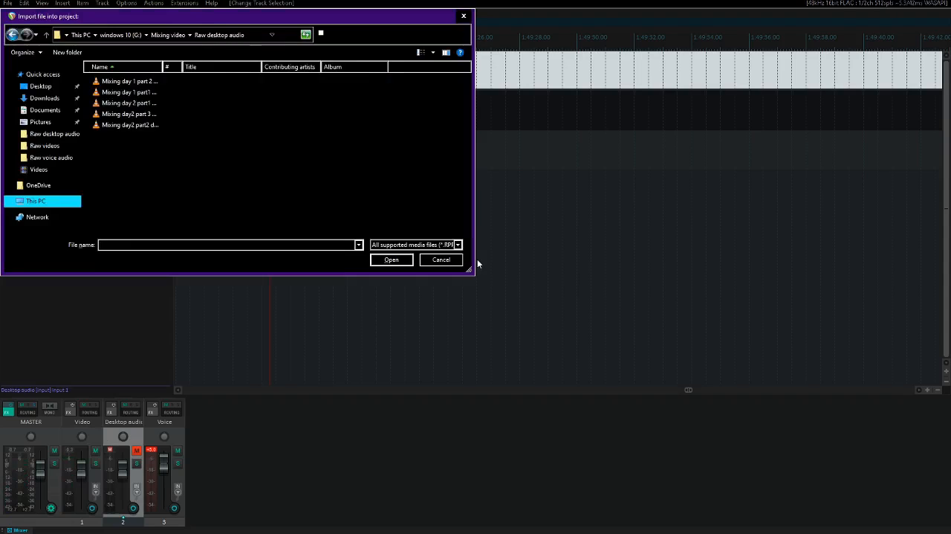
key(Down)
key(Down)
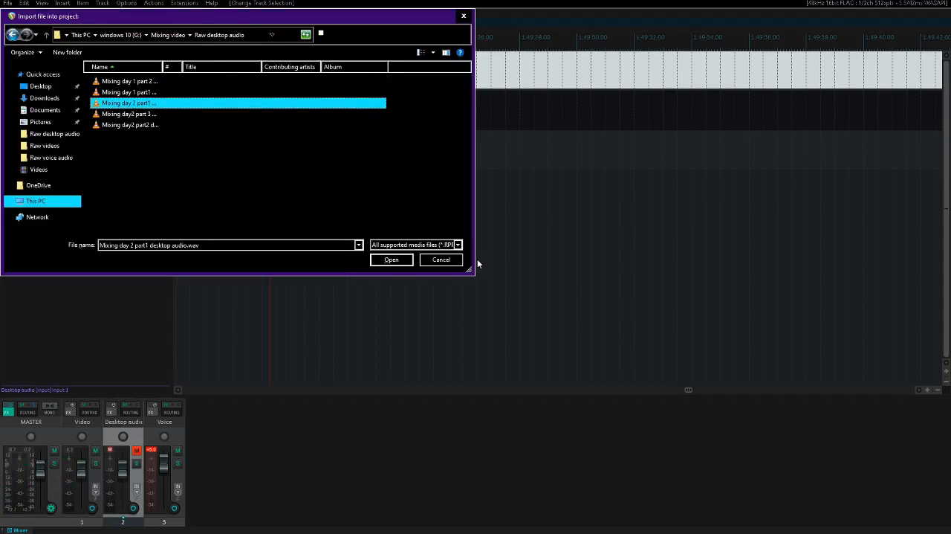
key(Return)
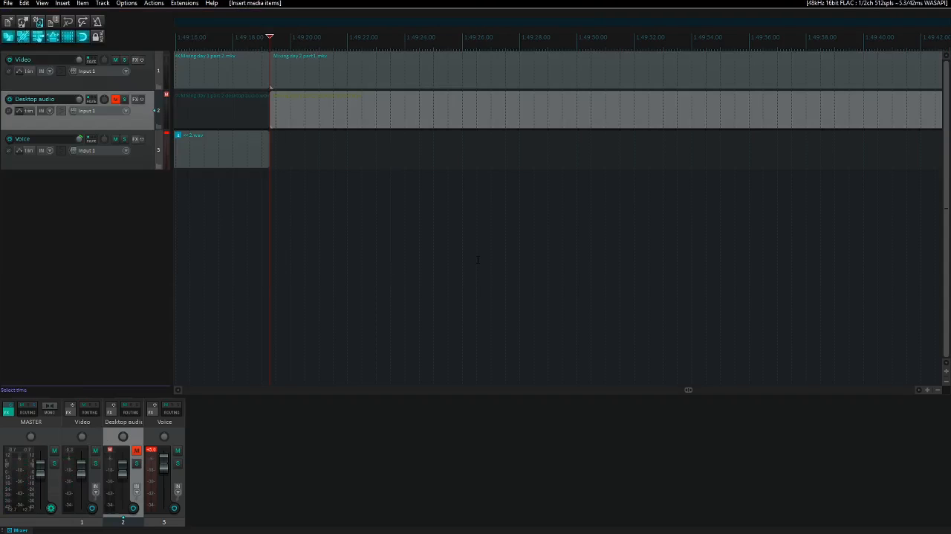
- Play the start of the new part with the Desktop audio track temporarily soloed, and keep that track muted
key(space)
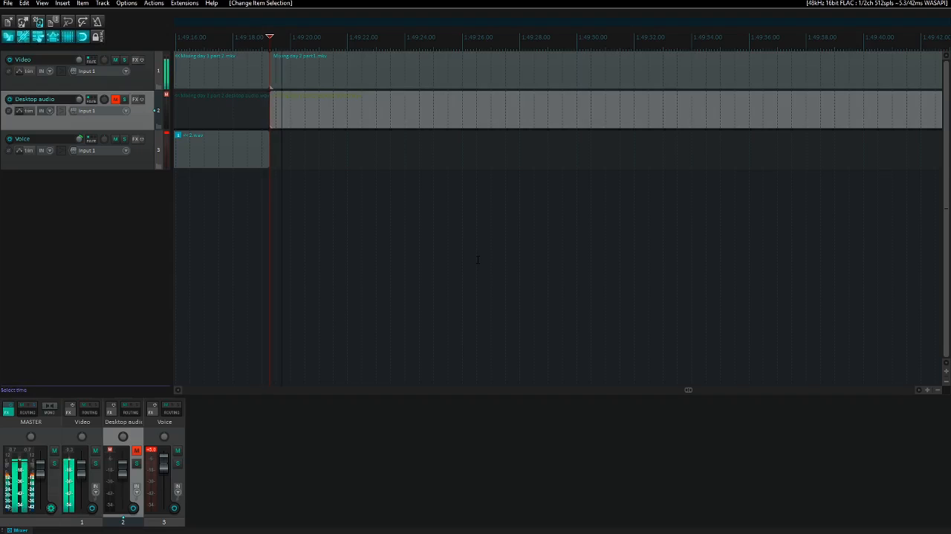
key(F6)
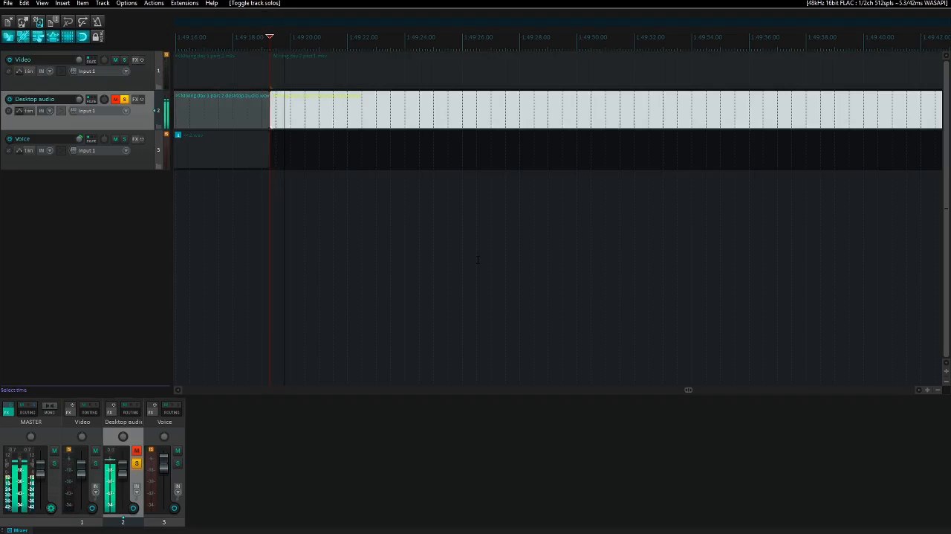
key(F6)
key(F5)
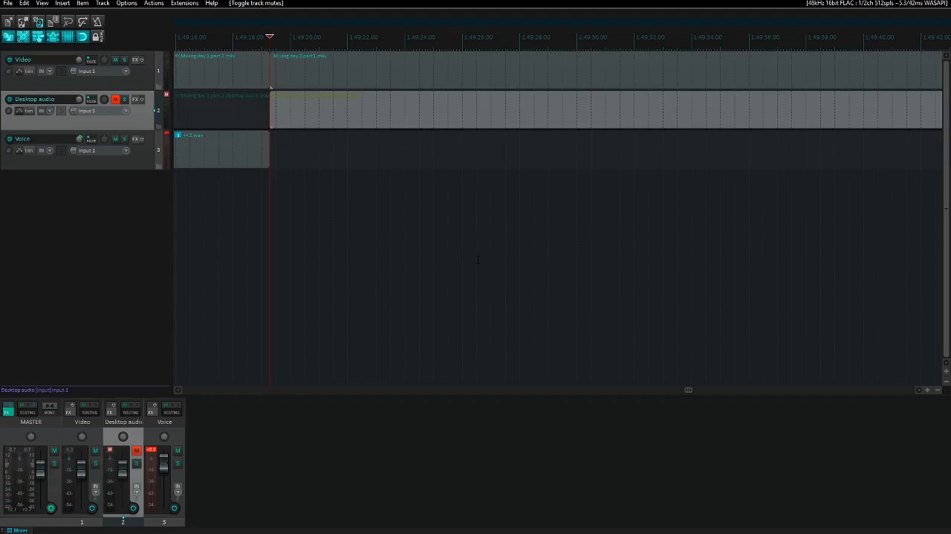
key(Escape)
- Play the new video in short passages up to around 1:49:36 to find where it should begin
key(space)
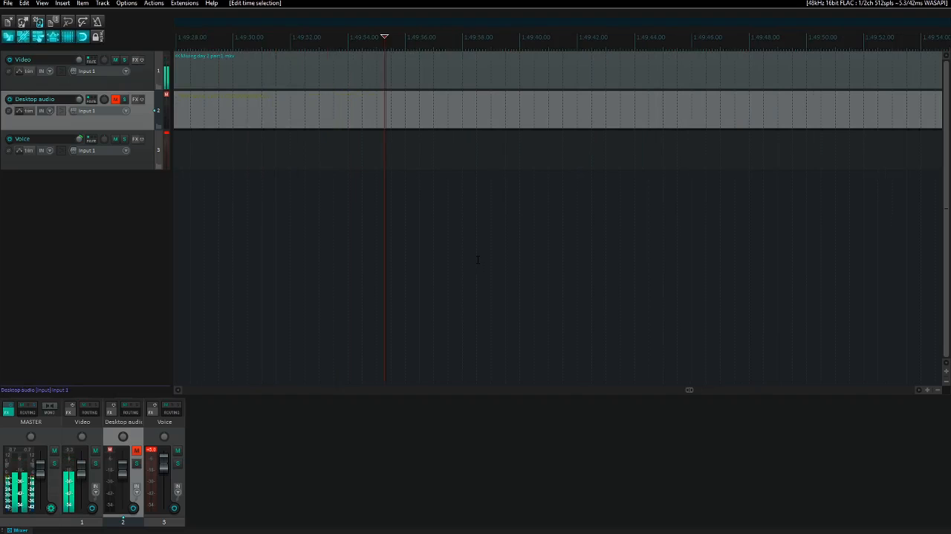
key(Page_Up)
key(space)
key(space)
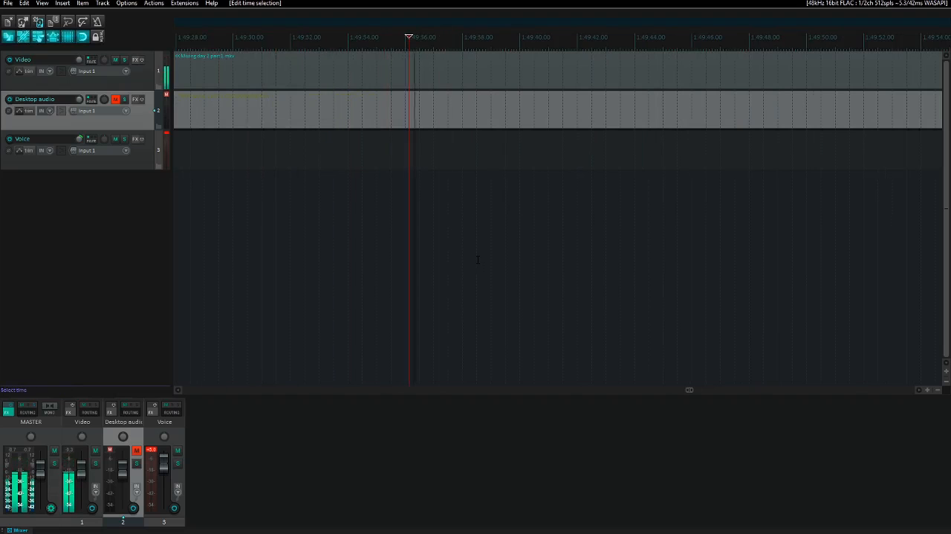
key(space)
key(space)
- Scrub to about 1:49:36.8, remove the new part's material from the join to that point, and play across the join
key(Right)
key(Right)
key(Right)
key(Right)
key(Right)
key(Right)
key(Right)
key(Right)
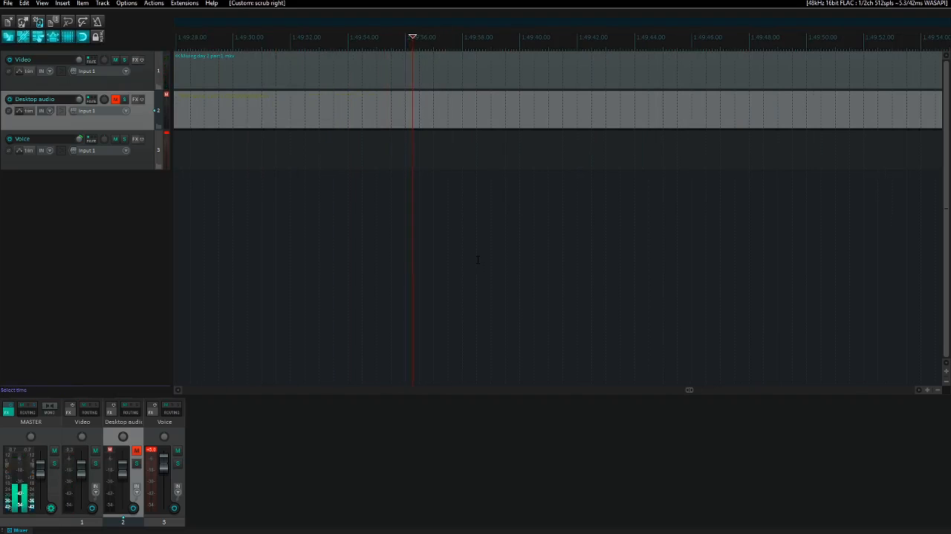
key(Right)
key(Right)
key(Right)
key(Right)
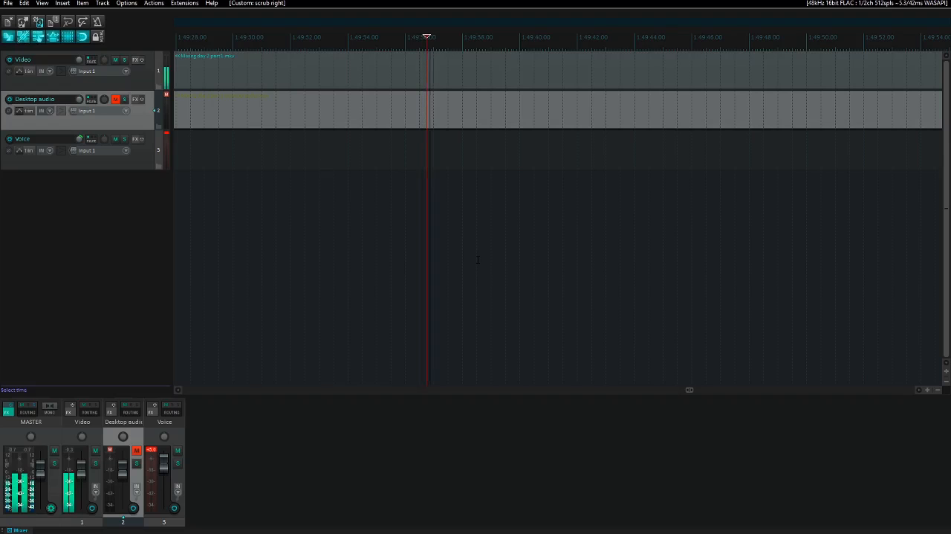
key(Right)
key(Right)
key(Left)
key(Left)
key(Left)
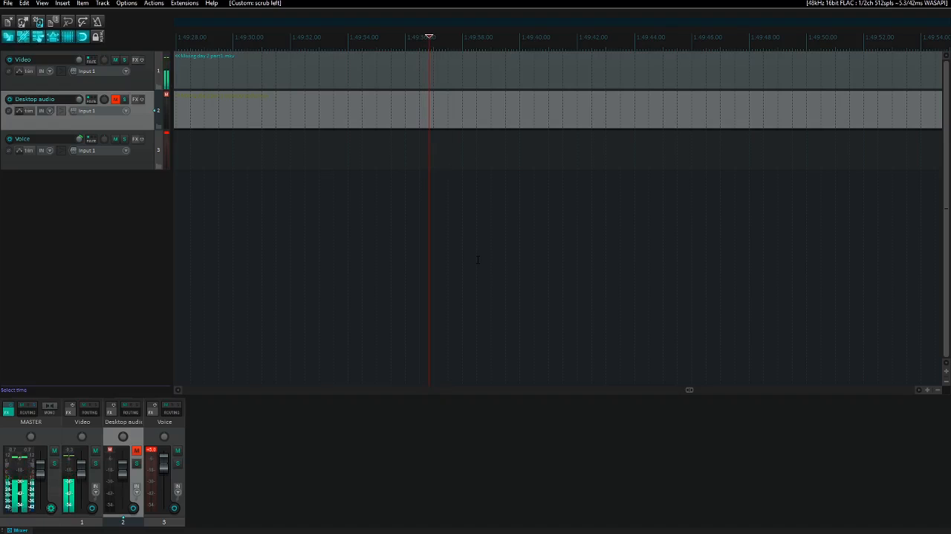
key(])
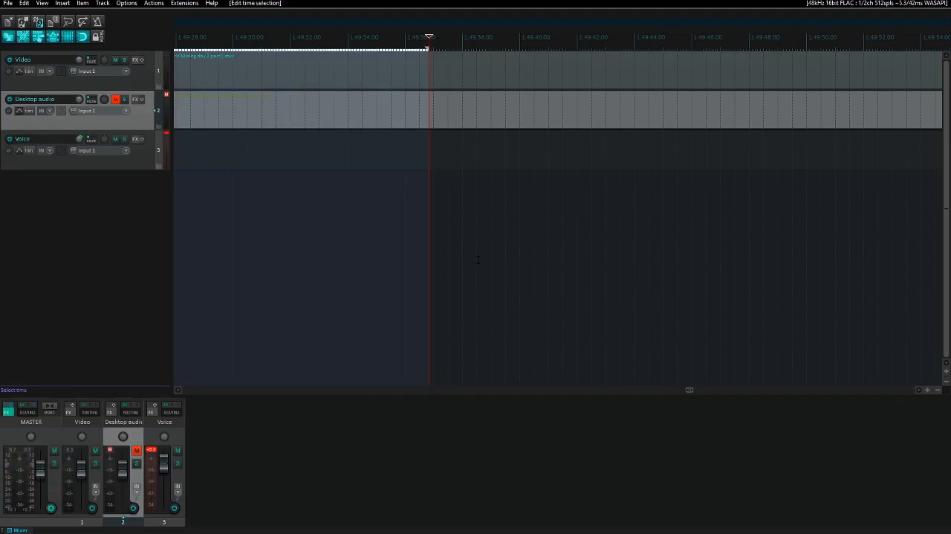
key(ctrl+Delete)
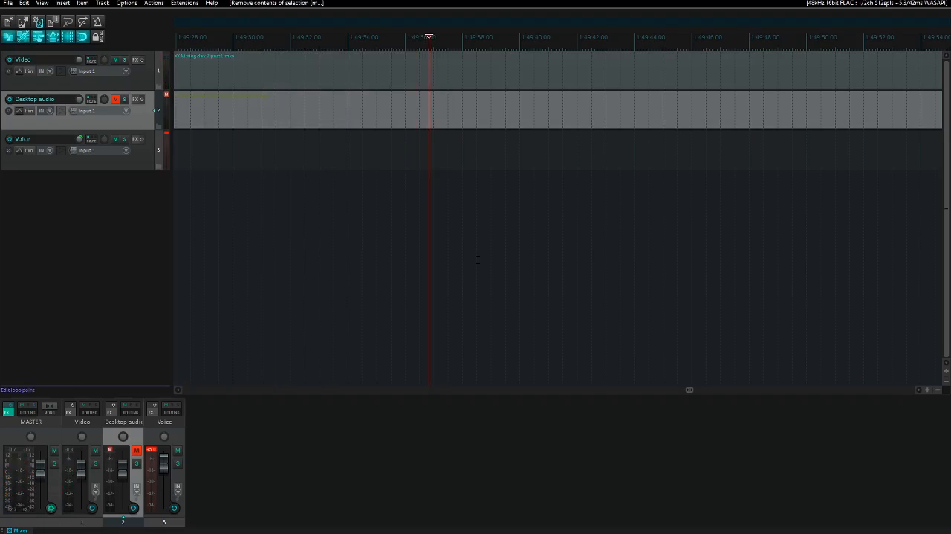
key(ctrl+Left)
key(space)
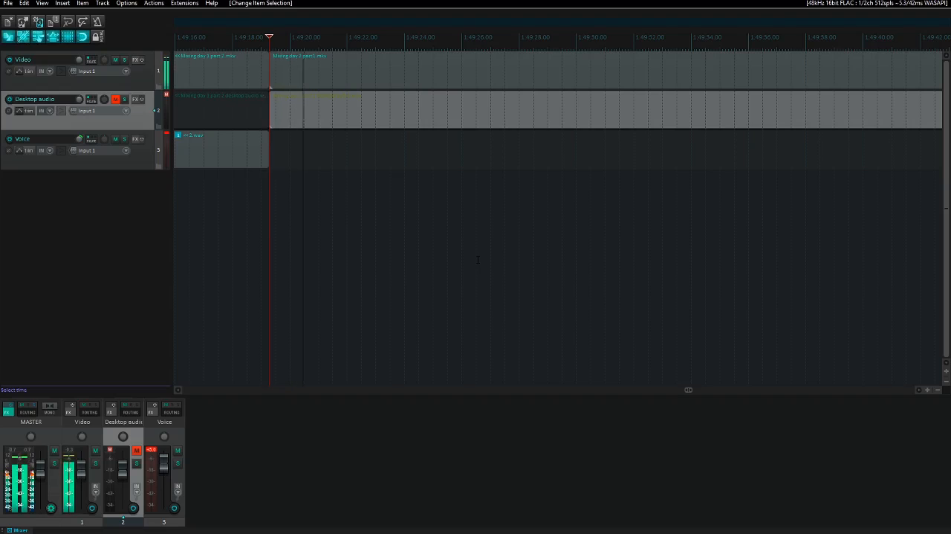
key(space)
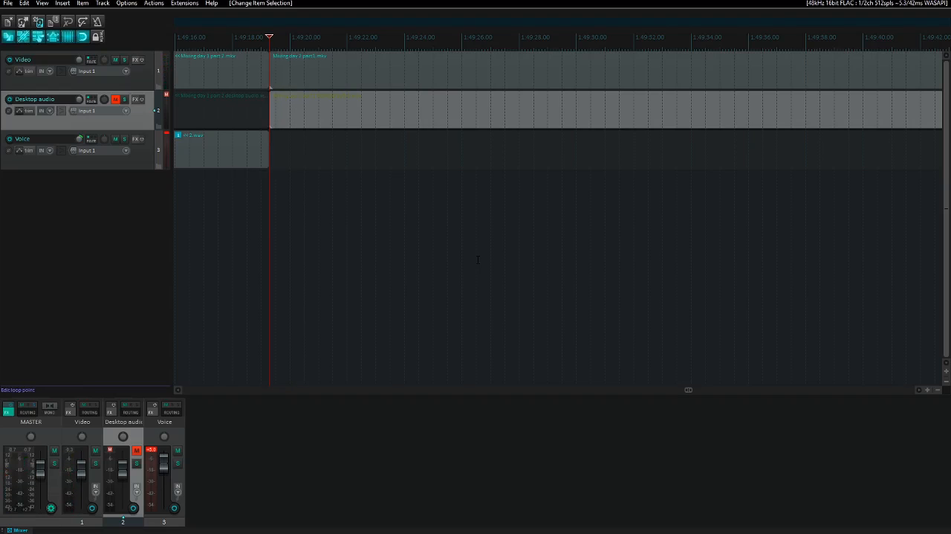
- Import "3.wav" from the Raw voice audio folder onto the Voice track at the join, about 1:49:19
key(Down)
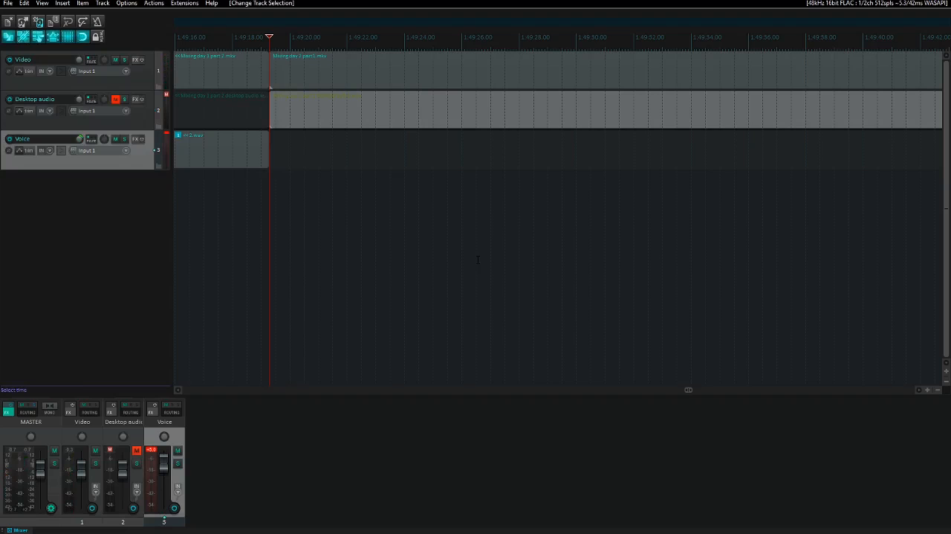
key(Insert)
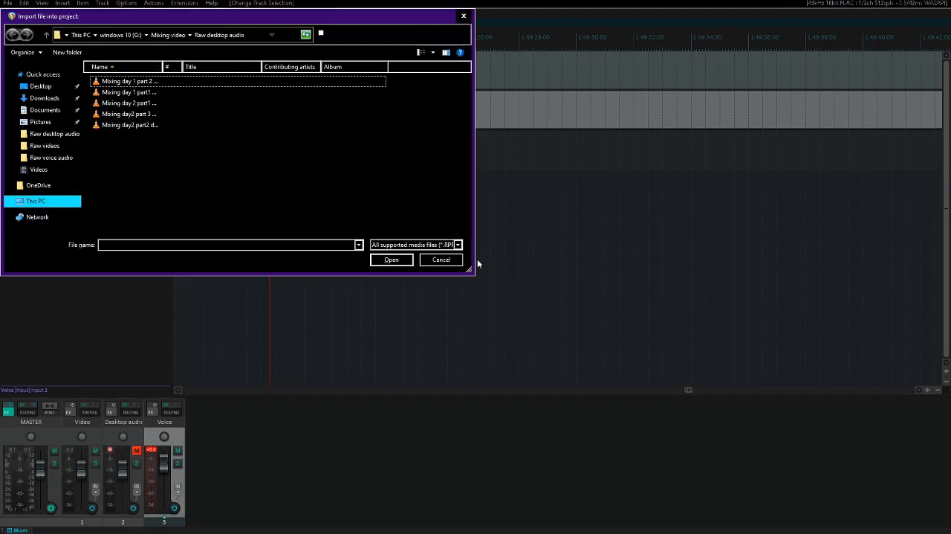
key(shift+Tab)
key(BackSpace)
key(End)
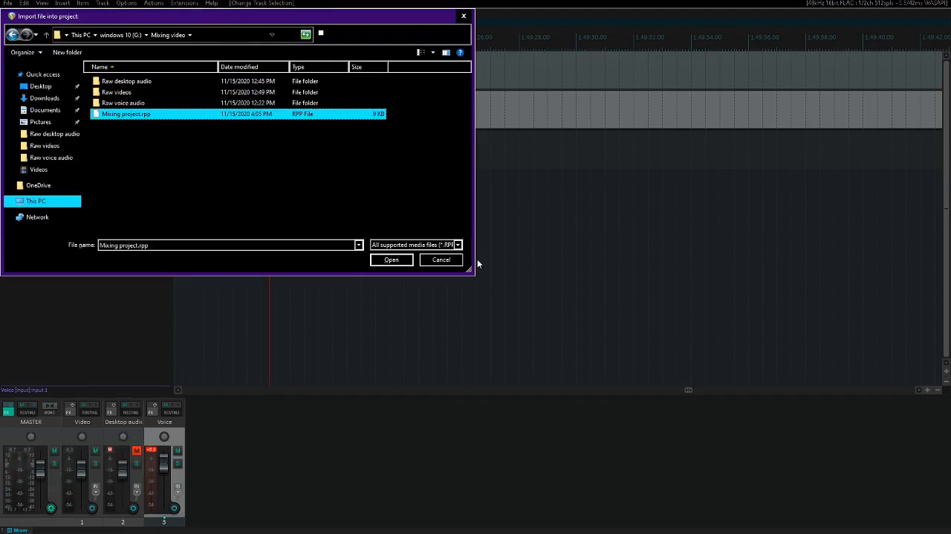
key(Up)
key(Return)
key(3)
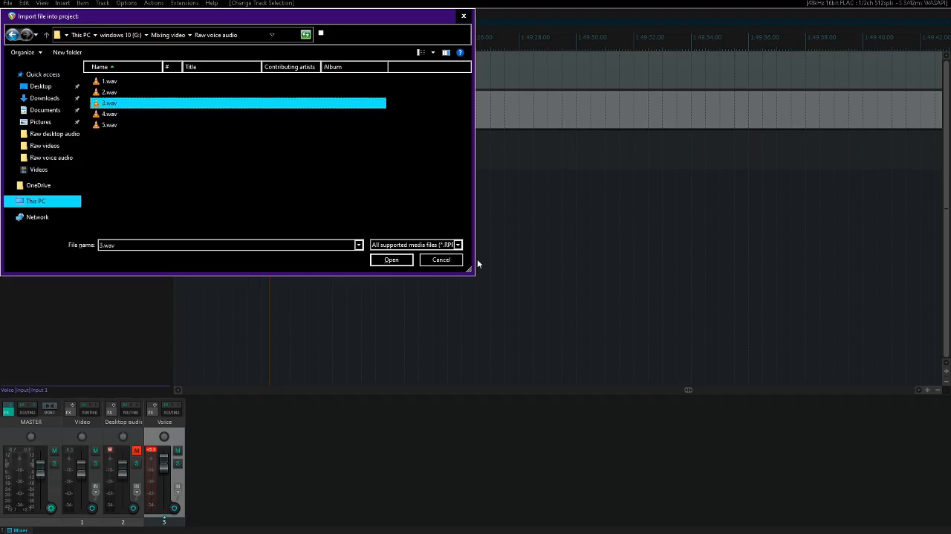
key(Return)
- Solo the Voice track and play the imported 3.wav up to about 1:50:17 to find where its speech should begin
key(ctrl+Right)
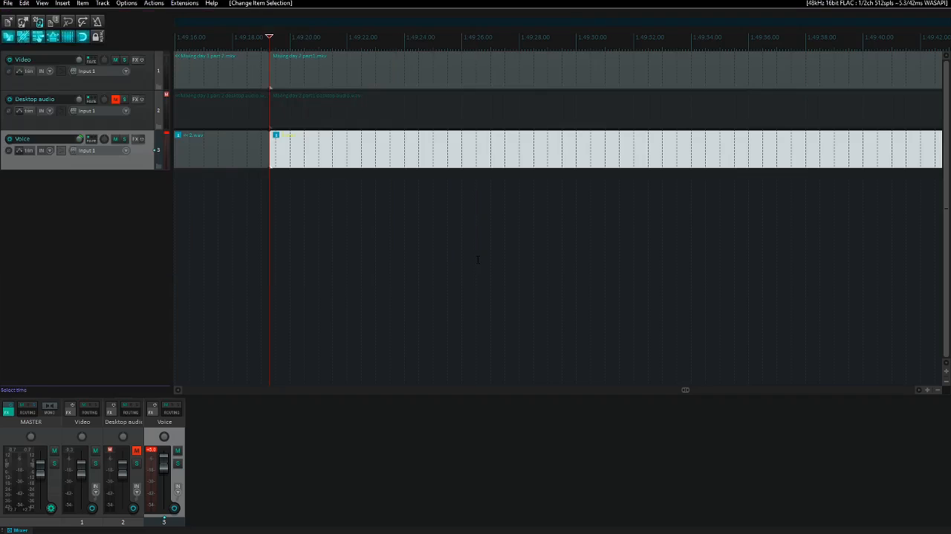
key(F6)
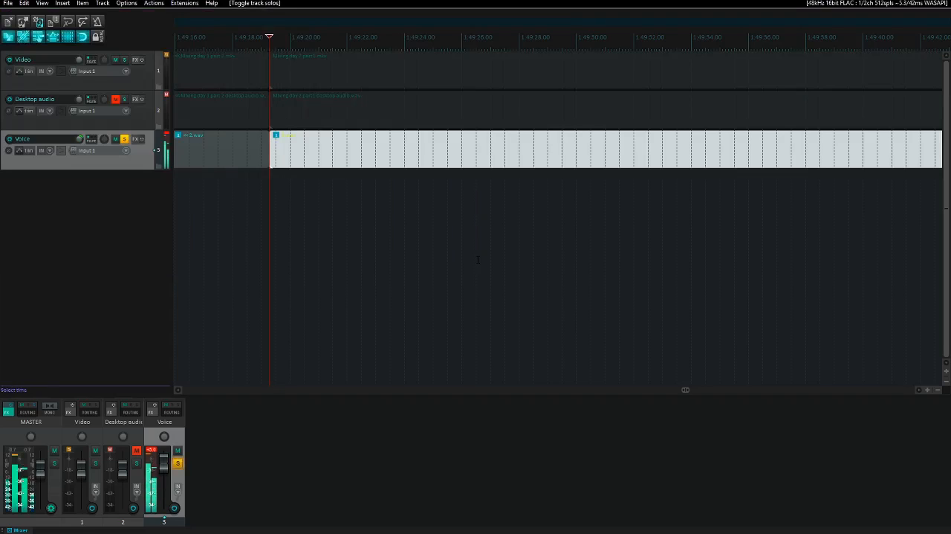
key(space)
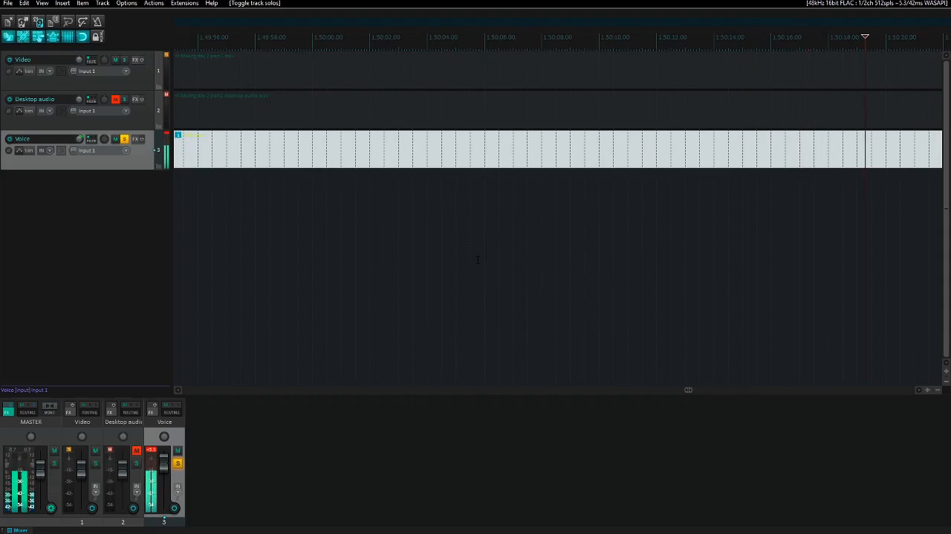
key(space)
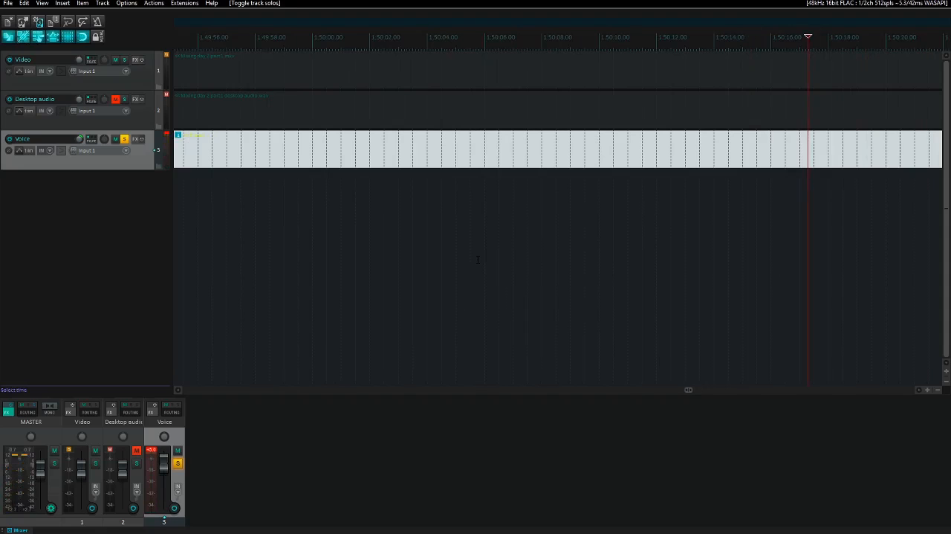
- Scrub to about 1:50:17.6, split 3.wav there and remove its material between the join and that point
key(Right)
key(Left)
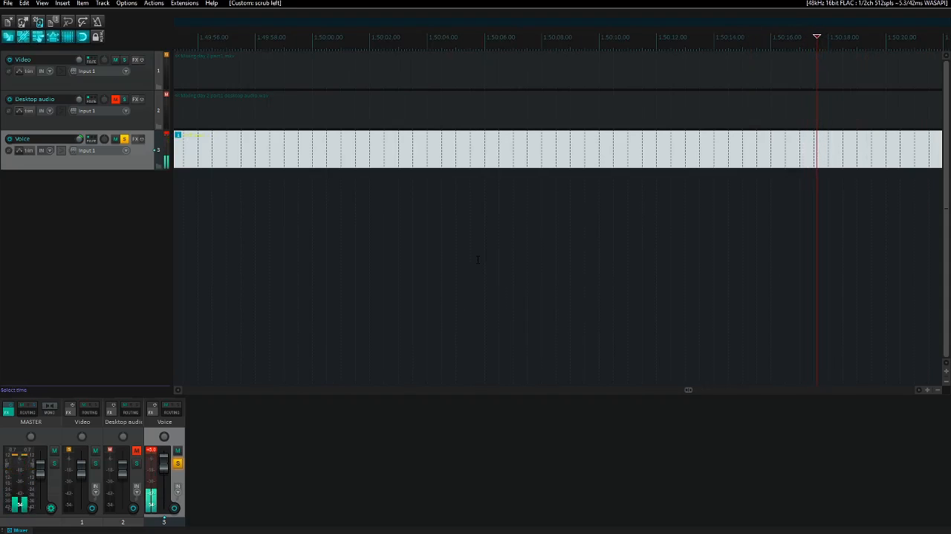
key(Left)
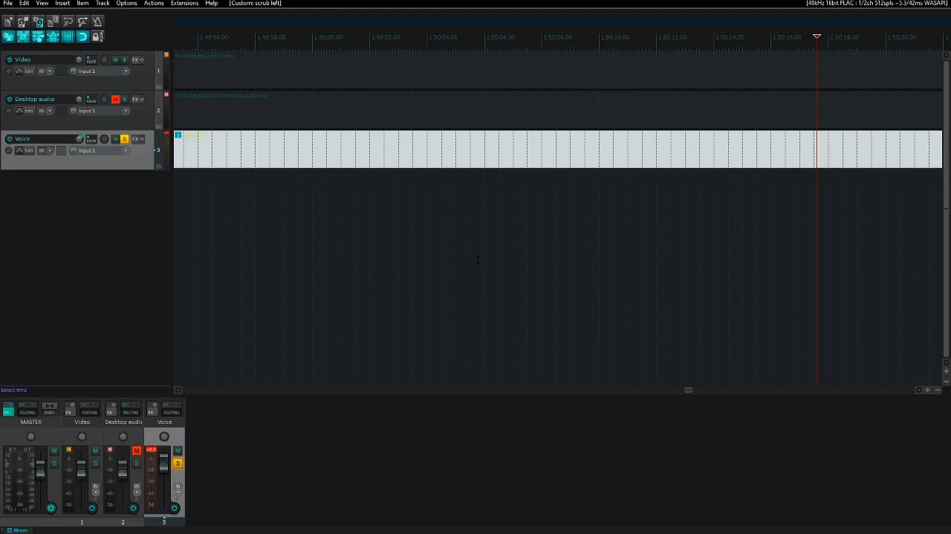
key(s)
key(ctrl+Left)
key(ctrl+Left)
key(Delete)
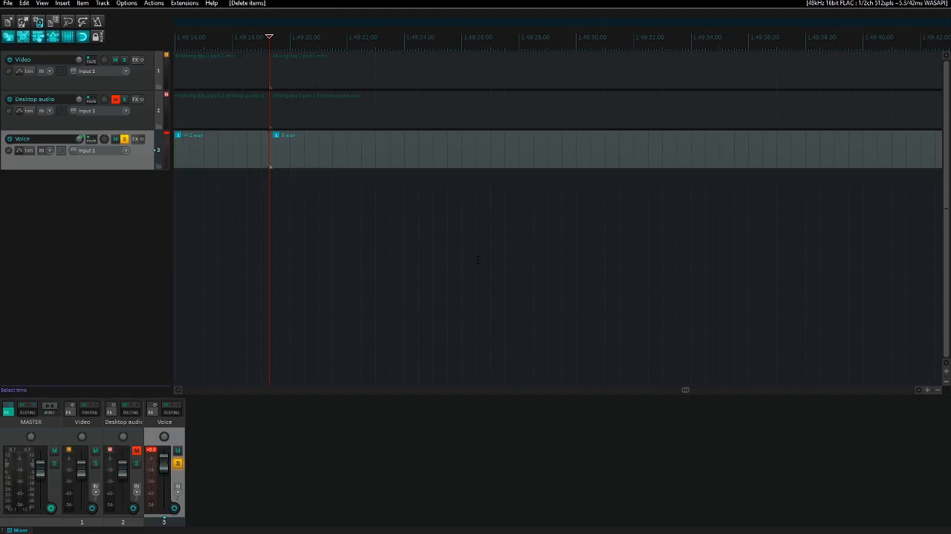
- Unsolo the Voice track, nudge the trimmed 3.wav item slightly earlier to match the video, and play past the join
key(ctrl+Right)
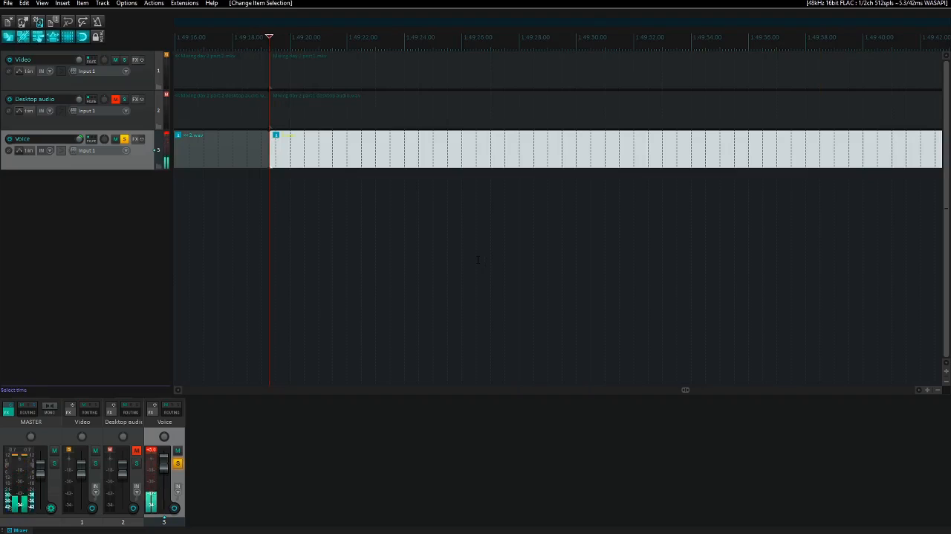
key(F6)
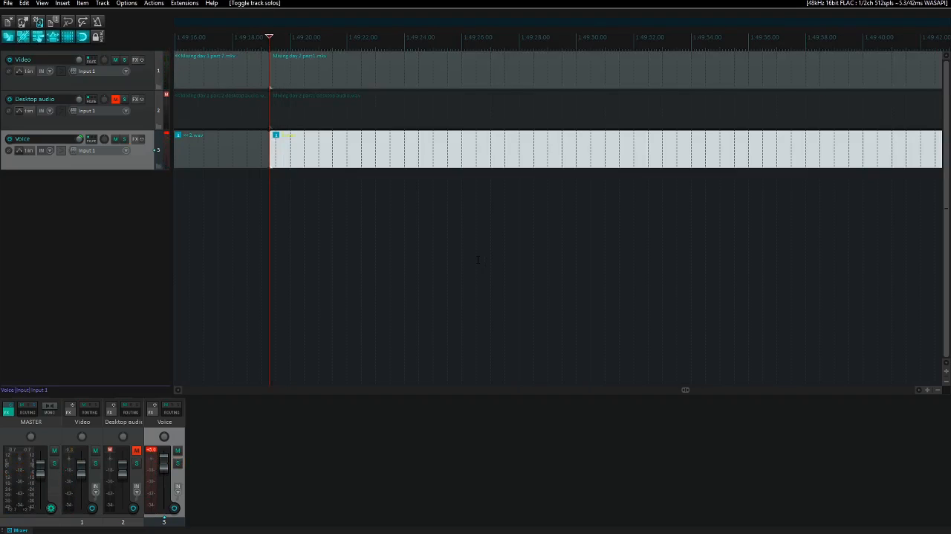
key(space)
key(KP_6)
key(KP_6)
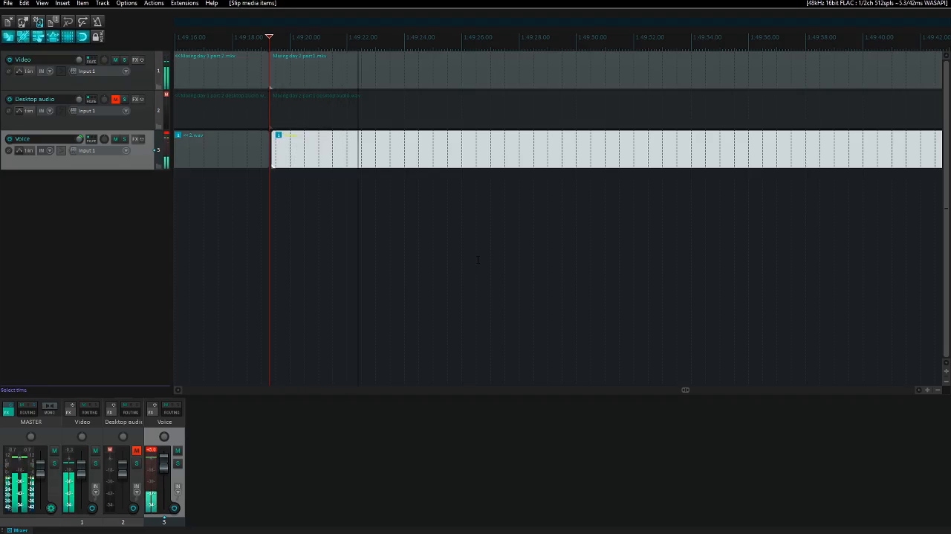
key(KP_4)
key(KP_4)
key(KP_4)
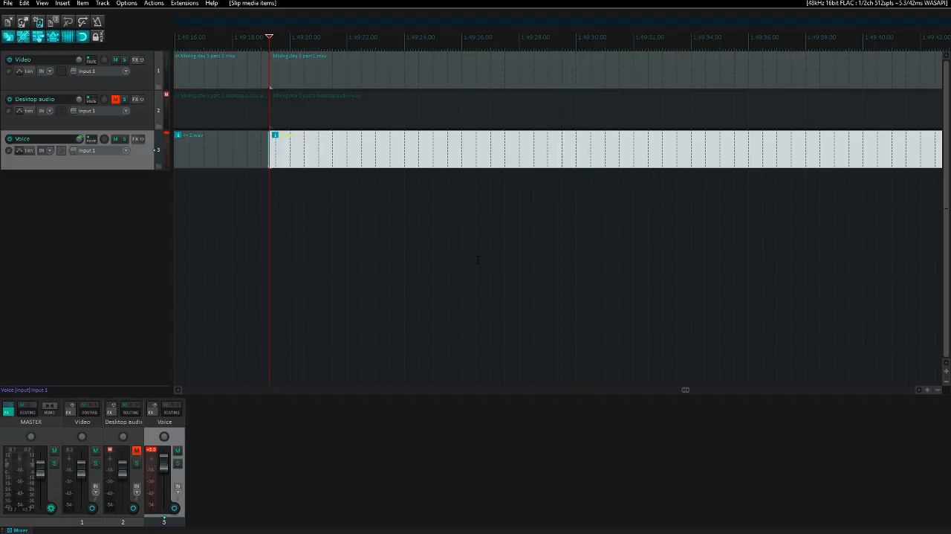
key(space)
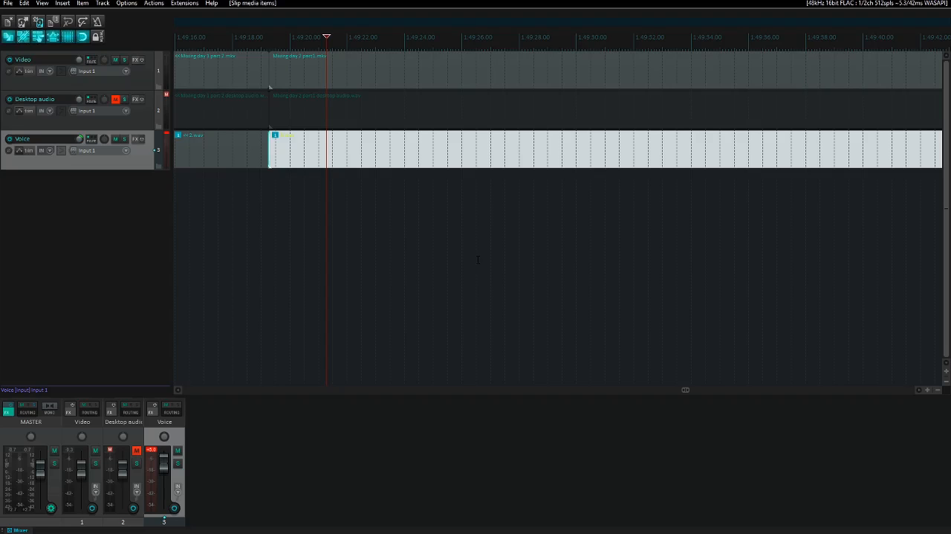
key(space)
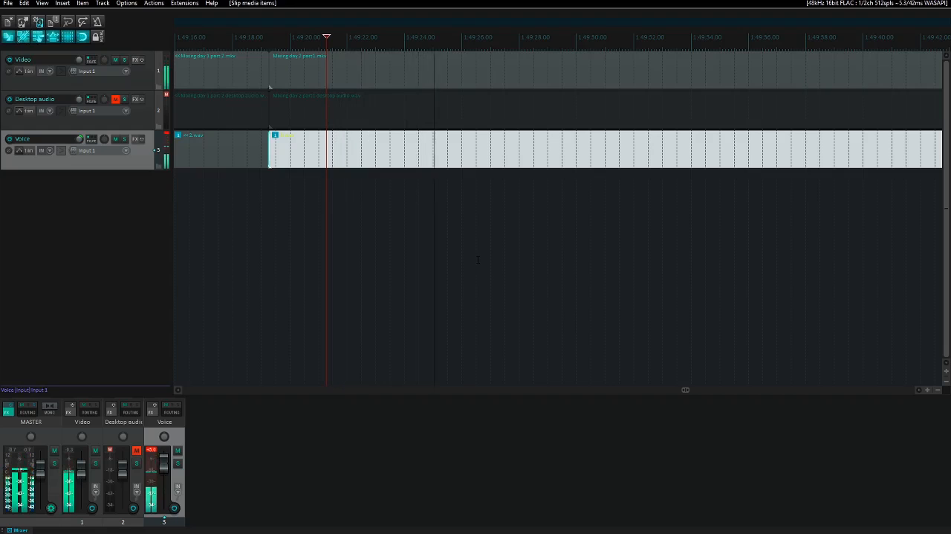
key(space)
- Spot-check the sync of voice and video by playing in jumps from the join to about 2:12:26
key(Page_Down)
key(Page_Down)
key(Page_Down)
key(Page_Down)
key(Page_Down)
key(Page_Down)
key(Page_Down)
key(Page_Down)
key(Page_Down)
key(Page_Down)
key(Page_Down)
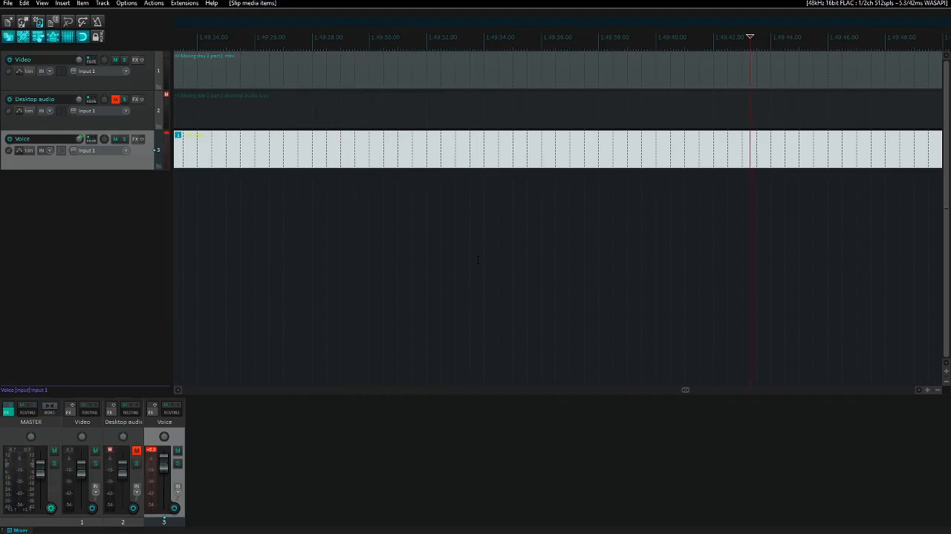
key(Page_Down)
key(Page_Down)
key(Page_Down)
key(Page_Down)
key(Page_Down)
key(Page_Down)
key(Page_Down)
key(Page_Down)
key(Page_Down)
key(Page_Down)
key(Page_Down)
key(Page_Down)
key(Page_Down)
key(Page_Down)
key(Page_Down)
key(Page_Down)
key(Page_Down)
key(Page_Down)
key(Page_Down)
key(Page_Down)
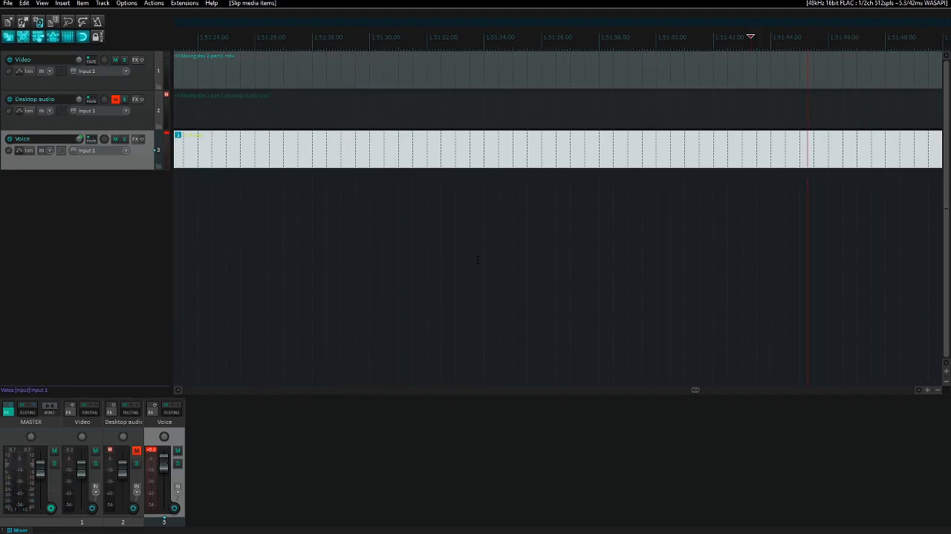
key(Page_Down)
key(Page_Down)
key(Page_Down)
key(Page_Down)
key(Page_Down)
key(Page_Down)
key(Page_Down)
key(Page_Down)
key(Page_Down)
key(Page_Down)
key(Page_Down)
key(Page_Down)
key(Page_Down)
key(Page_Down)
key(Page_Down)
key(Page_Down)
key(Page_Down)
key(Page_Down)
key(Page_Down)
key(Page_Down)
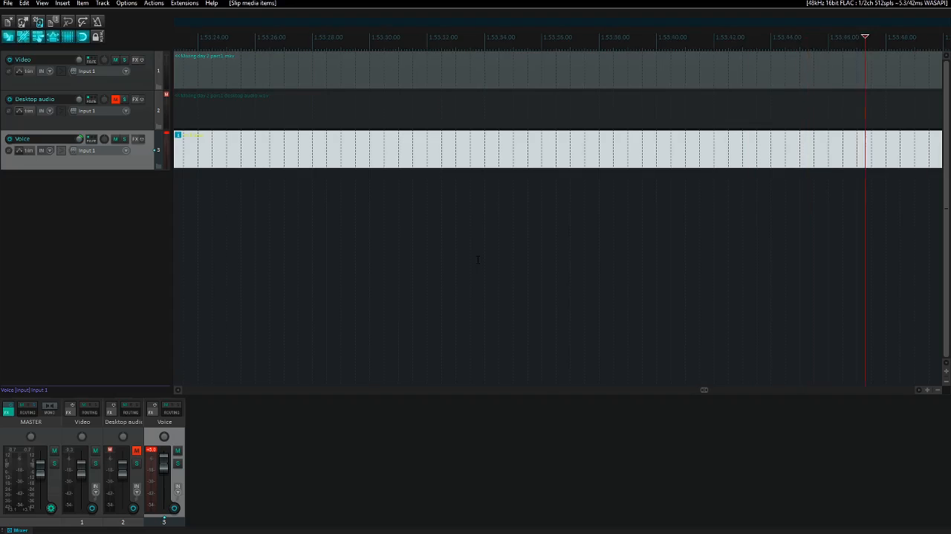
key(Page_Down)
key(Page_Down)
key(Page_Down)
key(Page_Down)
key(Page_Down)
key(Page_Down)
key(Page_Down)
key(Page_Down)
key(Page_Down)
key(Page_Down)
key(Page_Down)
key(Page_Down)
key(Page_Down)
key(Page_Down)
key(Page_Down)
key(Page_Down)
key(Page_Down)
key(Page_Down)
key(Page_Down)
key(Page_Down)
key(space)
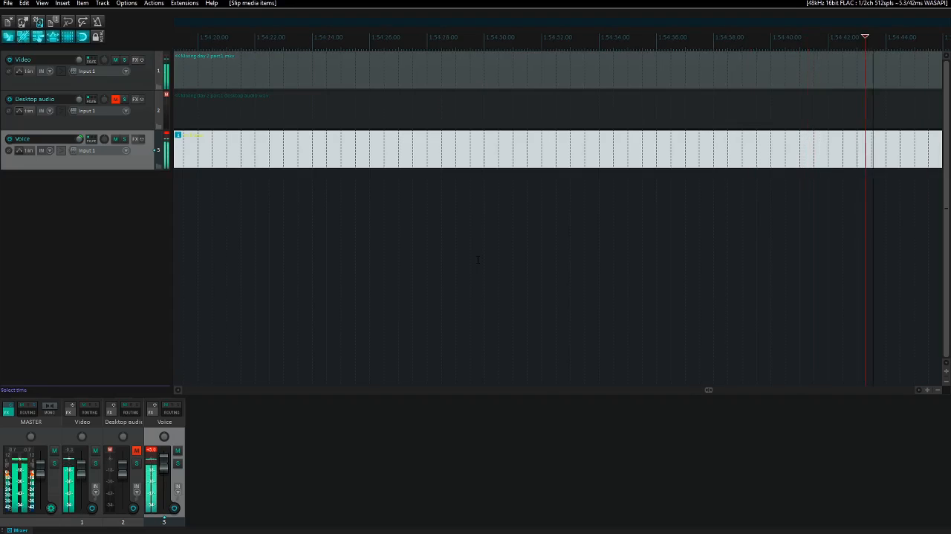
key(Page_Down)
key(Page_Down)
key(Page_Down)
key(Page_Down)
key(Page_Down)
key(Page_Down)
key(Page_Down)
key(Page_Down)
key(Page_Down)
key(Page_Down)
key(Page_Down)
key(Page_Down)
key(Page_Down)
key(Page_Down)
key(Page_Down)
key(Page_Down)
key(Page_Down)
key(Page_Down)
key(Page_Down)
key(Page_Down)
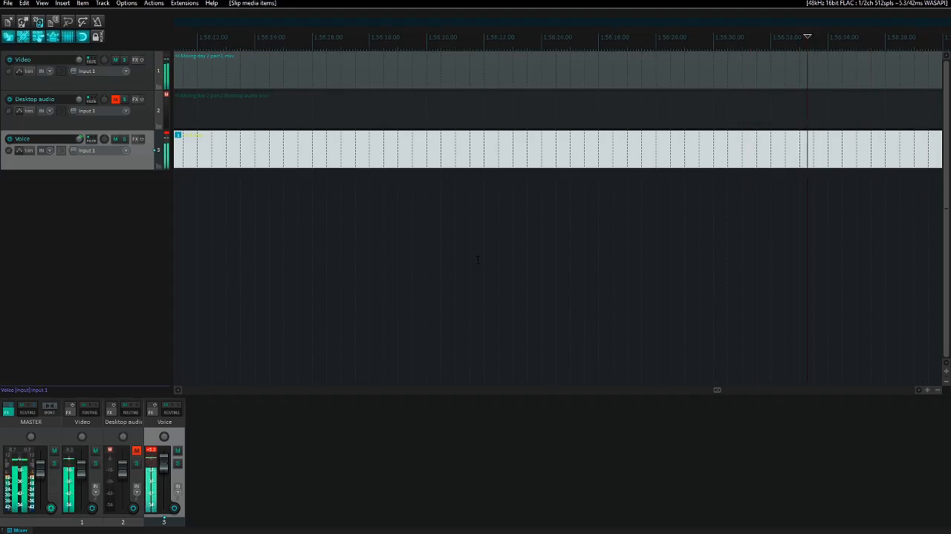
key(Page_Down)
key(Page_Down)
key(Page_Down)
key(Page_Down)
key(Page_Down)
key(Page_Down)
key(Page_Down)
key(Page_Down)
key(Page_Down)
key(Page_Down)
key(Page_Down)
key(Page_Down)
key(Page_Down)
key(Page_Down)
key(Page_Down)
key(Page_Down)
key(Page_Down)
key(Page_Down)
key(Page_Down)
key(Page_Down)
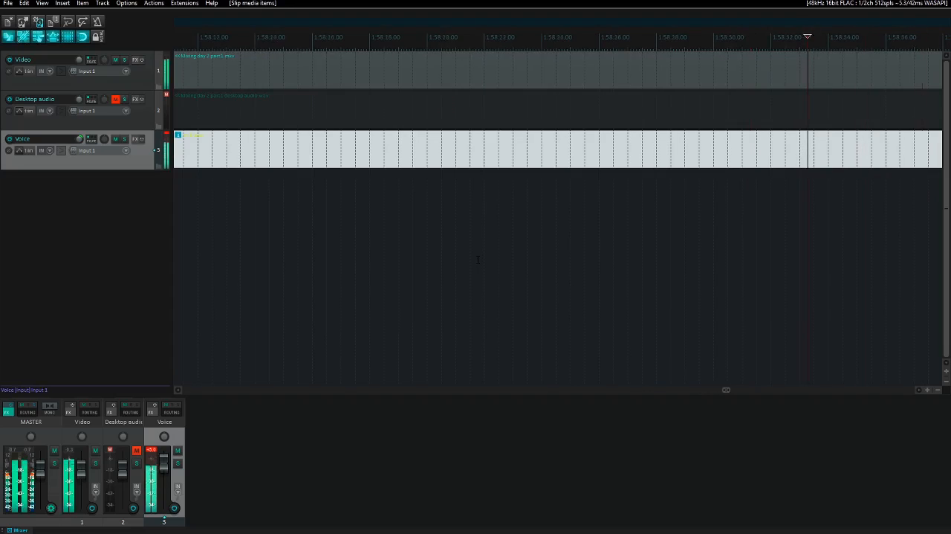
key(Page_Down)
key(Page_Down)
key(Page_Down)
key(Page_Down)
key(Page_Down)
key(Page_Down)
key(Page_Down)
key(Page_Down)
key(Page_Down)
key(Page_Down)
key(Page_Down)
key(Page_Down)
key(Page_Down)
key(Page_Down)
key(Page_Down)
key(Page_Down)
key(Page_Down)
key(Page_Down)
key(Page_Down)
key(Page_Down)
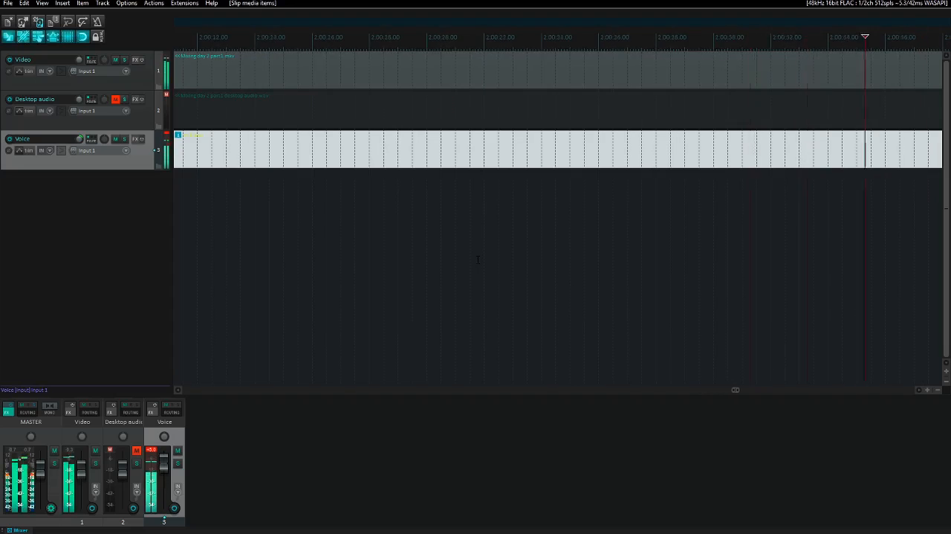
key(Page_Down)
key(Page_Down)
key(Page_Down)
key(Page_Down)
key(Page_Down)
key(Page_Down)
key(Page_Down)
key(Page_Down)
key(Page_Down)
key(Page_Down)
key(Page_Down)
key(Page_Down)
key(Page_Down)
key(Page_Down)
key(Page_Down)
key(Page_Down)
key(Page_Down)
key(Page_Down)
key(Page_Down)
key(Page_Down)
key(Page_Down)
key(Page_Down)
key(Page_Down)
key(Page_Down)
key(Page_Down)
key(Page_Down)
key(Page_Down)
key(Page_Down)
key(Page_Down)
key(Page_Down)
key(Page_Down)
key(Page_Down)
key(Page_Down)
key(Page_Down)
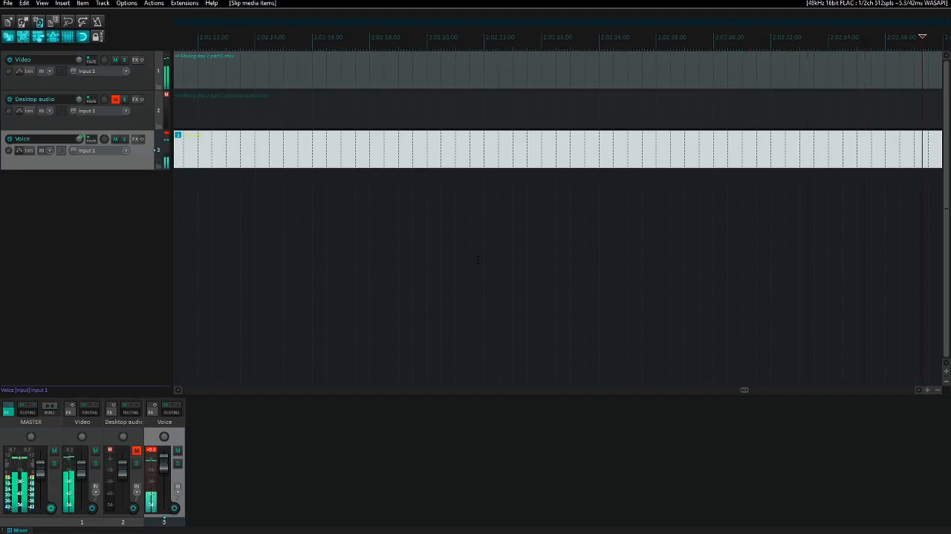
key(Page_Down)
key(Page_Down)
key(Page_Down)
key(Page_Down)
key(Page_Down)
key(Page_Down)
key(Page_Down)
key(Page_Down)
key(Page_Down)
key(Page_Down)
key(Page_Down)
key(Page_Down)
key(Page_Down)
key(Page_Down)
key(Page_Down)
key(Page_Down)
key(Page_Down)
key(Page_Down)
key(Page_Down)
key(Page_Down)
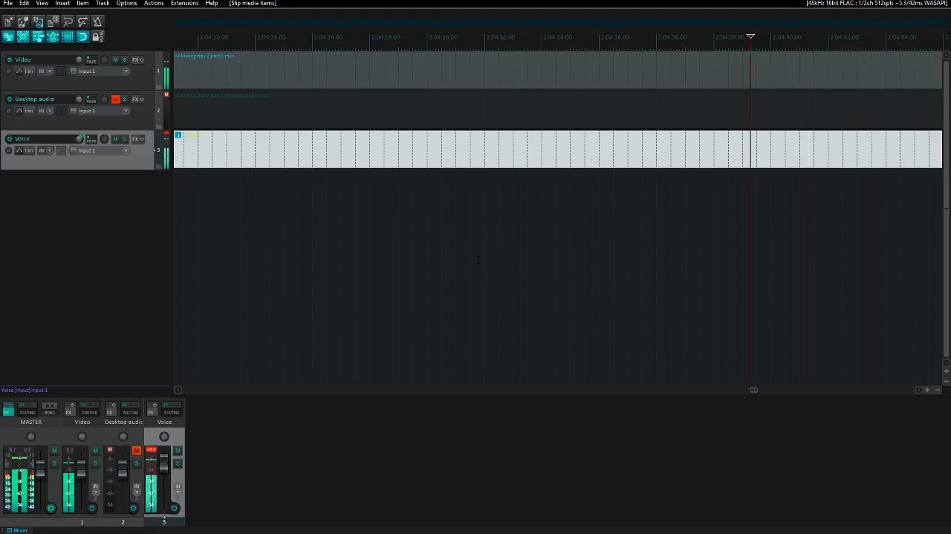
key(Page_Down)
key(Page_Down)
key(Page_Down)
key(Page_Down)
key(Page_Down)
key(Page_Down)
key(Page_Down)
key(Page_Down)
key(Page_Down)
key(Page_Down)
key(Page_Down)
key(Page_Down)
key(Page_Down)
key(Page_Down)
key(Page_Down)
key(Page_Down)
key(Page_Down)
key(Page_Down)
key(Page_Down)
key(Page_Down)
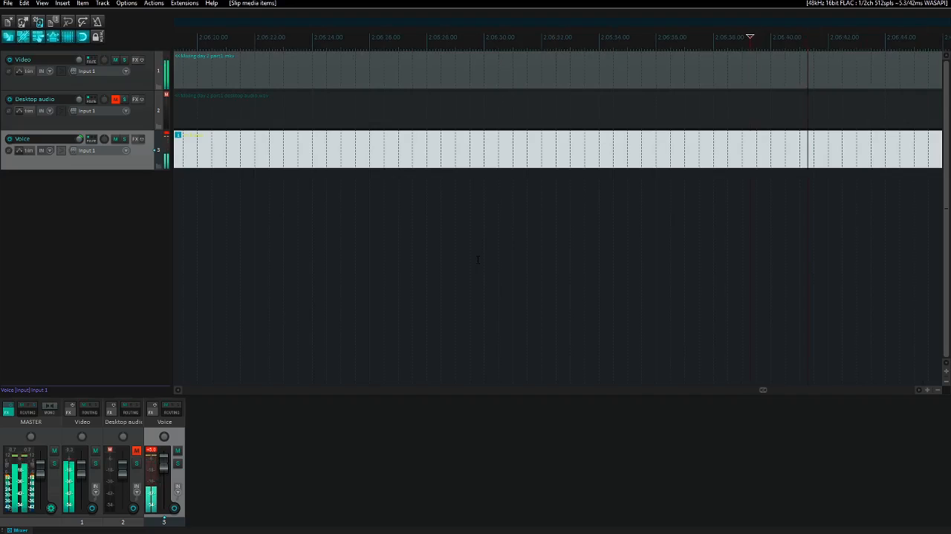
key(Page_Down)
key(Page_Down)
key(Page_Down)
key(Page_Down)
key(Page_Down)
key(Page_Down)
key(Page_Down)
key(Page_Down)
key(Page_Down)
key(Page_Down)
key(Page_Down)
key(Page_Down)
key(Page_Down)
key(Page_Down)
key(Page_Down)
key(Page_Down)
key(Page_Down)
key(Page_Down)
key(Page_Down)
key(Page_Down)
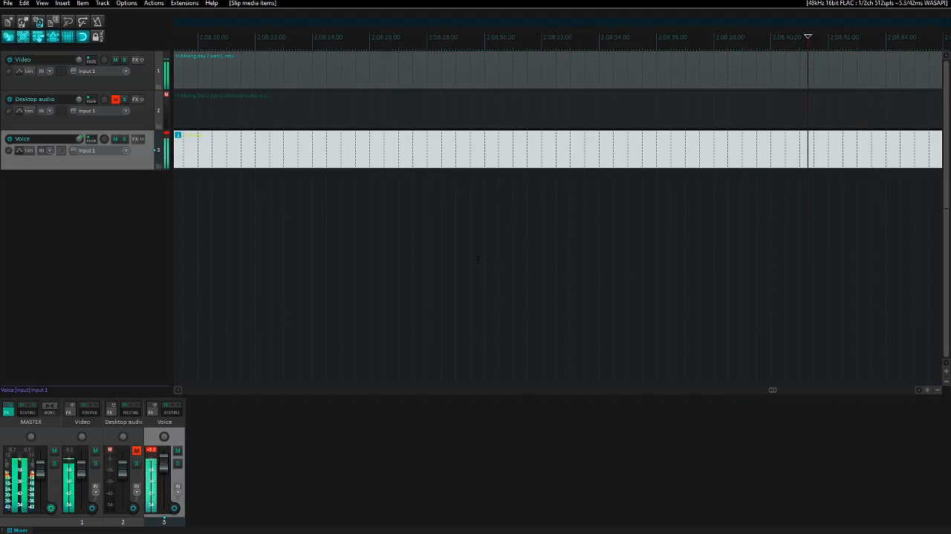
key(Page_Down)
key(Page_Down)
key(Page_Down)
key(Page_Down)
key(Page_Down)
key(Page_Down)
key(Page_Down)
key(Page_Down)
key(Page_Down)
key(Page_Down)
key(Page_Down)
key(Page_Down)
key(Page_Down)
key(Page_Down)
key(Page_Down)
key(Page_Down)
key(Page_Down)
key(Page_Down)
key(Page_Down)
key(Page_Down)
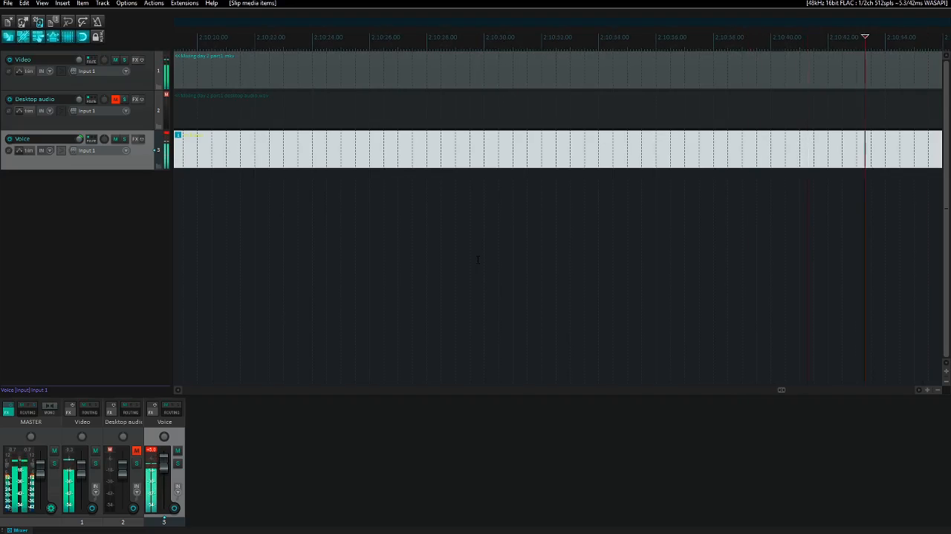
key(Page_Down)
key(Page_Down)
key(Page_Down)
key(Page_Down)
key(Page_Down)
key(Page_Down)
key(Page_Down)
key(Page_Down)
key(Page_Down)
key(Page_Down)
key(Page_Down)
key(Page_Down)
key(Page_Down)
key(Page_Down)
key(Page_Down)
key(Page_Down)
key(Page_Down)
key(Page_Down)
key(Page_Down)
key(Page_Down)
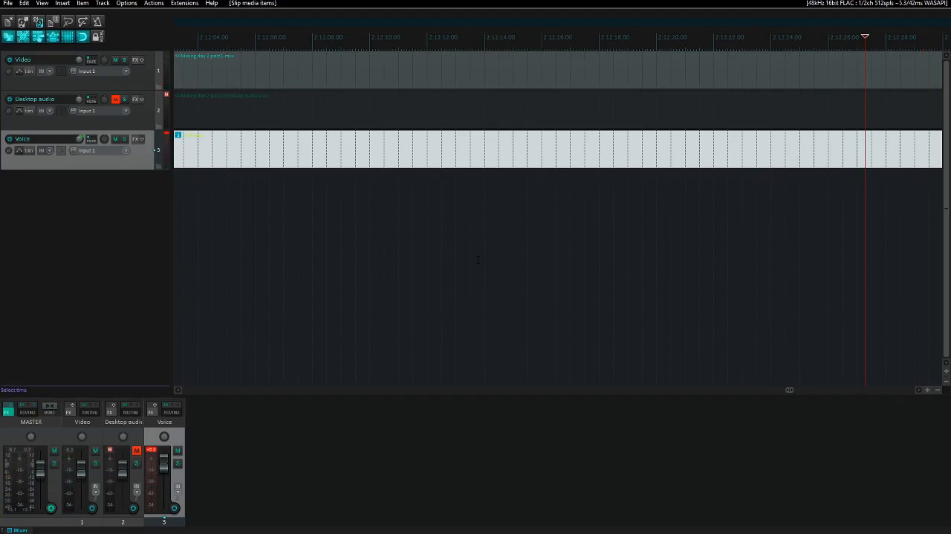
- Select the day 2 part 1 item on the Video track and move to its end
key(Up)
key(Up)
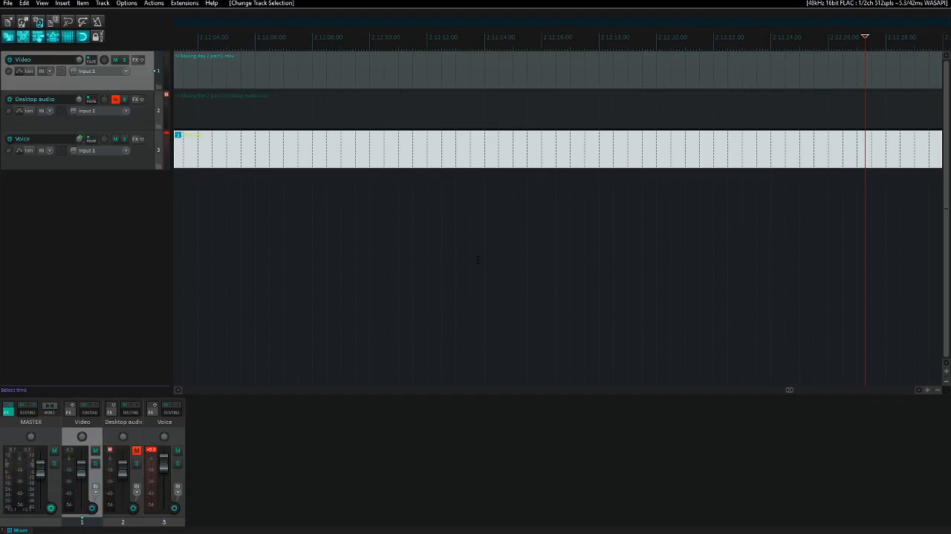
key(ctrl+Left)
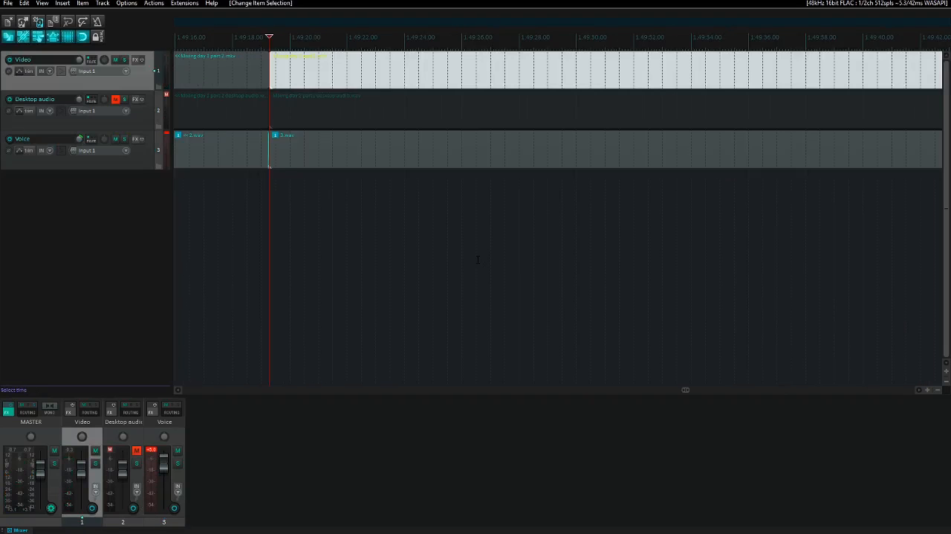
key(ctrl+Right)
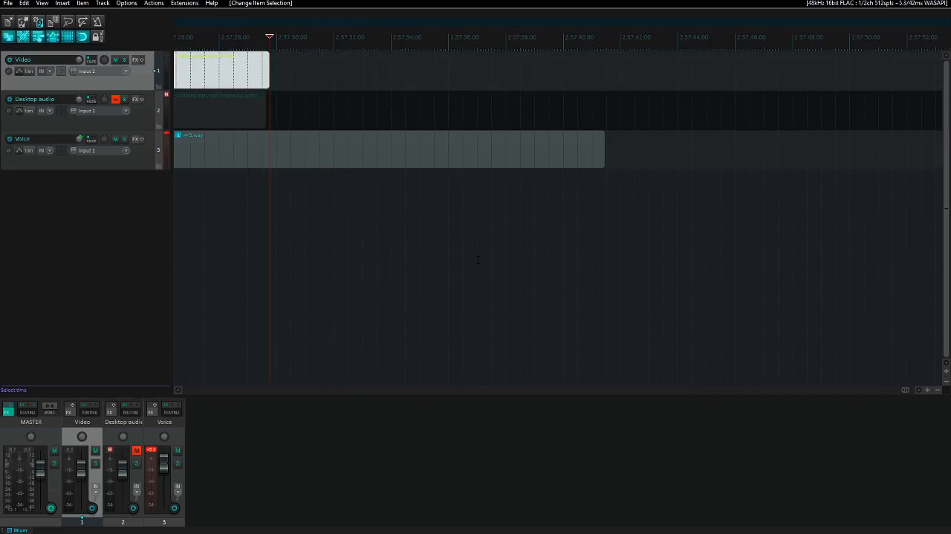
- Play short passages near the end of the day 2 part 1 video, around 2:57:18, to find where it should stop
key(Page_Up)
key(space)
key(Page_Up)
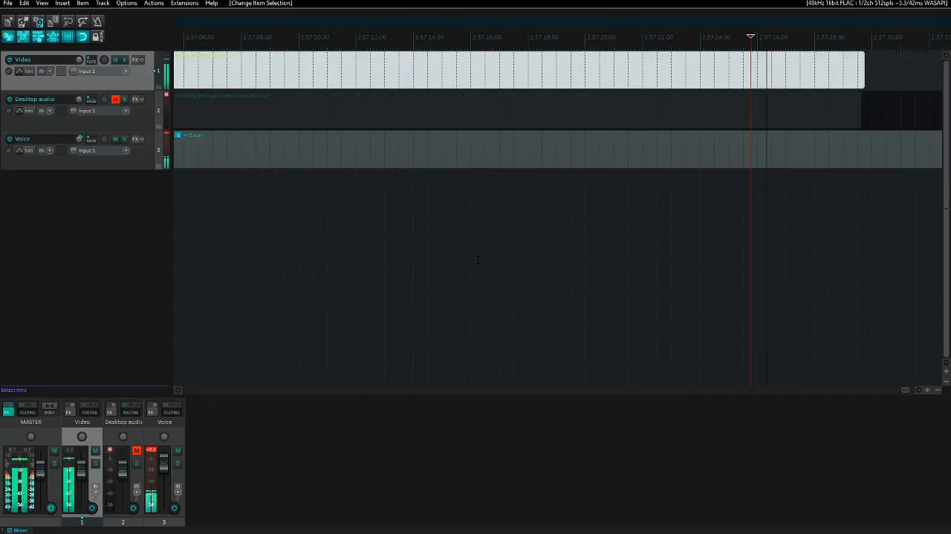
key(Page_Up)
key(Page_Up)
key(Page_Up)
key(Page_Up)
key(Page_Up)
key(Page_Up)
key(Page_Up)
key(Page_Up)
key(Page_Up)
key(Page_Up)
key(Page_Up)
key(Page_Up)
key(Page_Up)
key(Page_Up)
key(Page_Up)
key(Page_Up)
key(Page_Up)
key(Page_Up)
key(Page_Down)
key(Page_Down)
key(Page_Down)
key(Page_Down)
key(Page_Down)
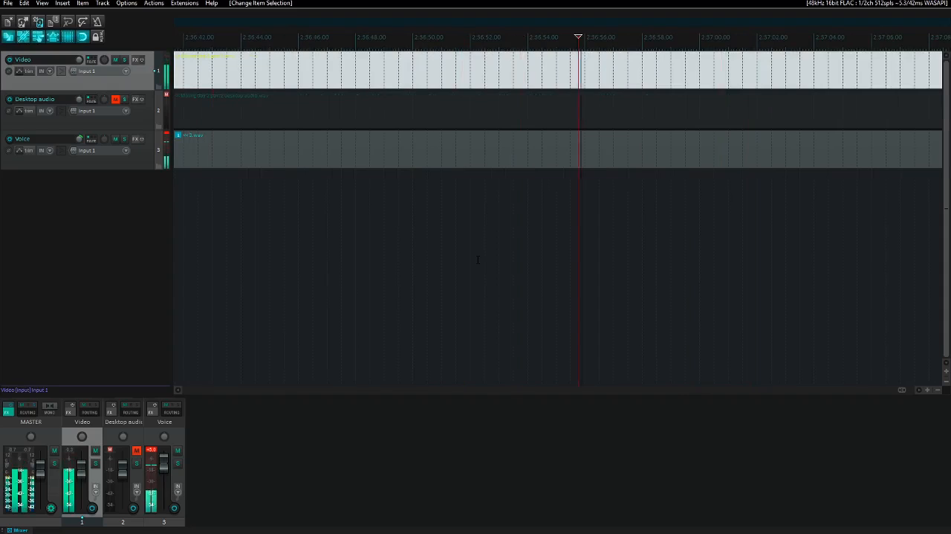
key(Page_Down)
key(Page_Down)
key(Page_Down)
key(Page_Down)
key(Page_Down)
key(Page_Down)
key(Page_Down)
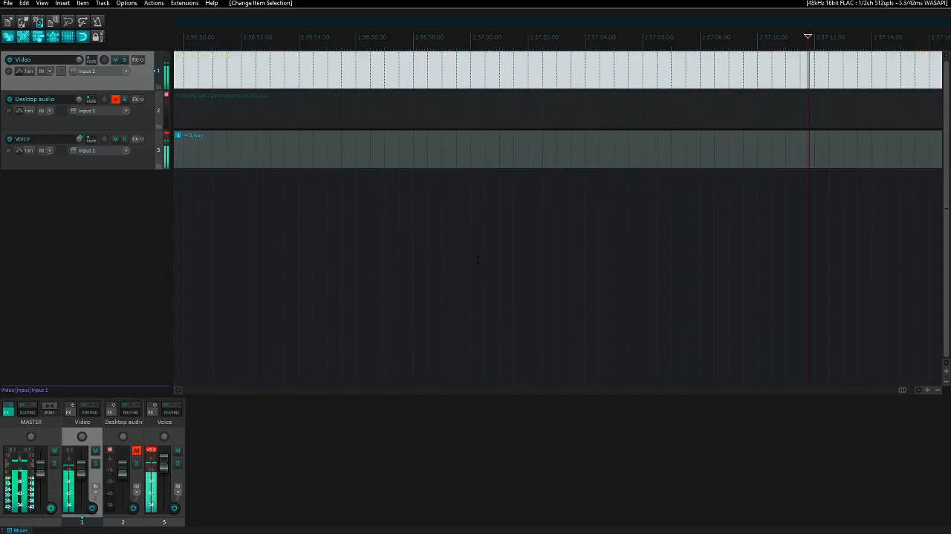
key(Page_Down)
key(Page_Down)
key(Page_Down)
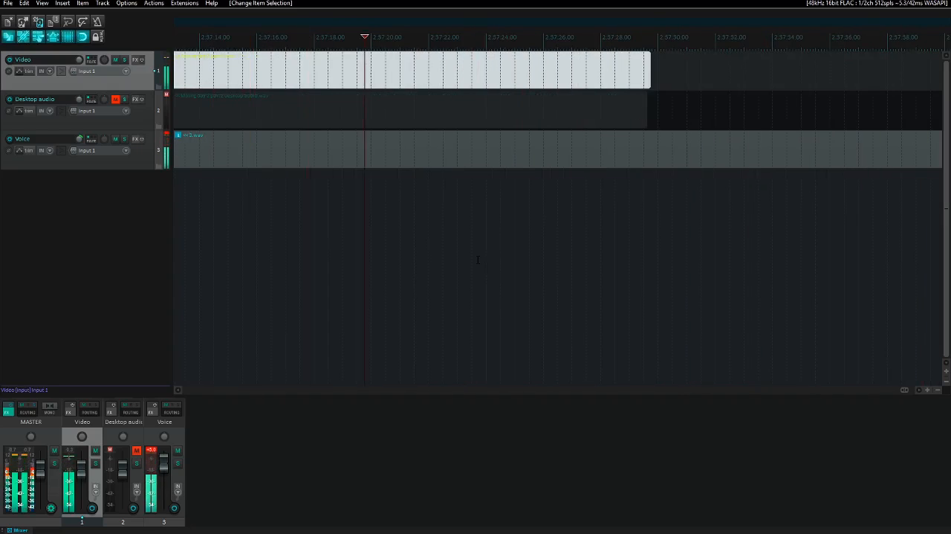
key(Page_Up)
key(Page_Up)
key(Page_Down)
key(Page_Down)
key(Page_Up)
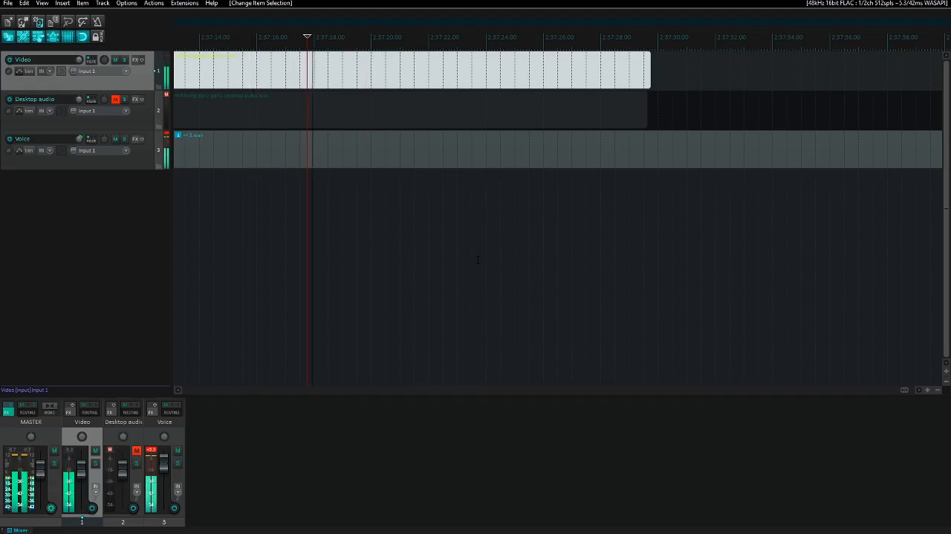
key(space)
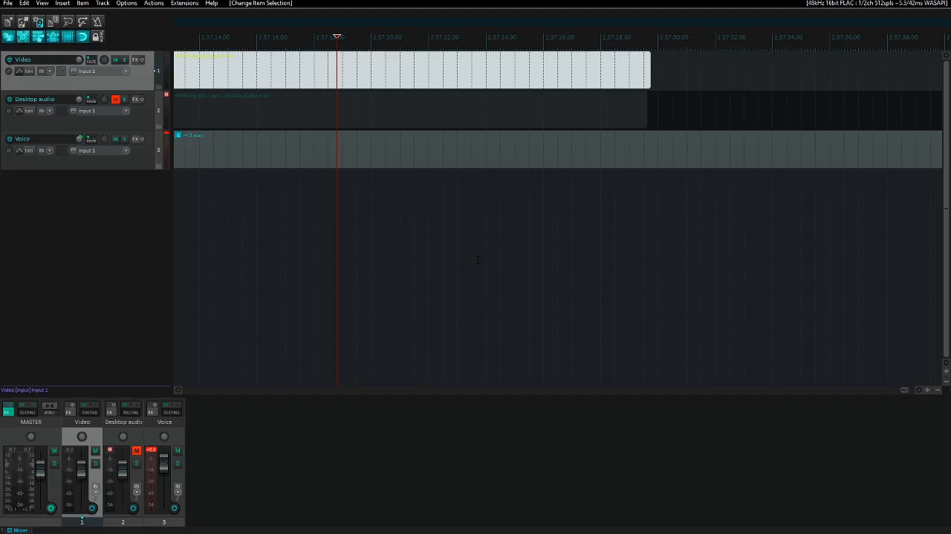
- Remove everything on all tracks from about 2:57:19 to the end of the project, and move to the trimmed video's end
key(shift+End)
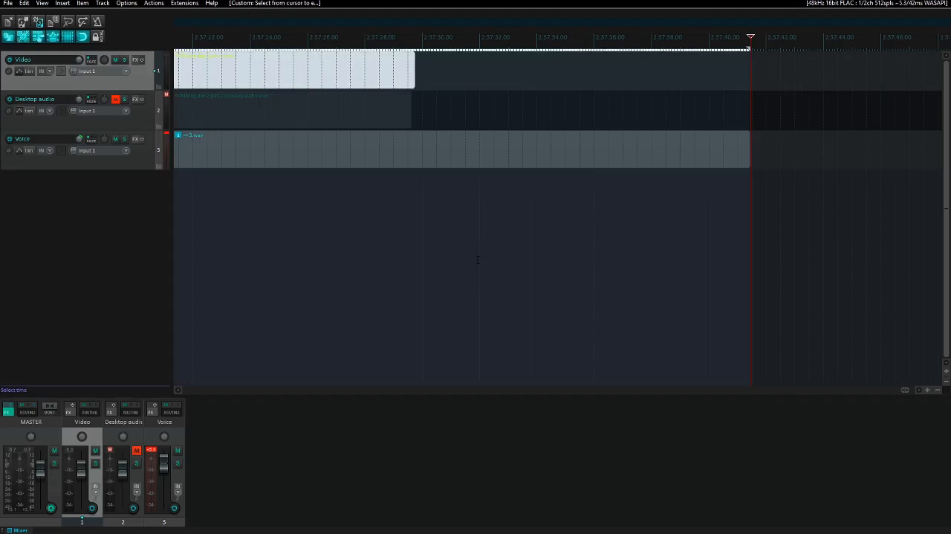
key(ctrl+Delete)
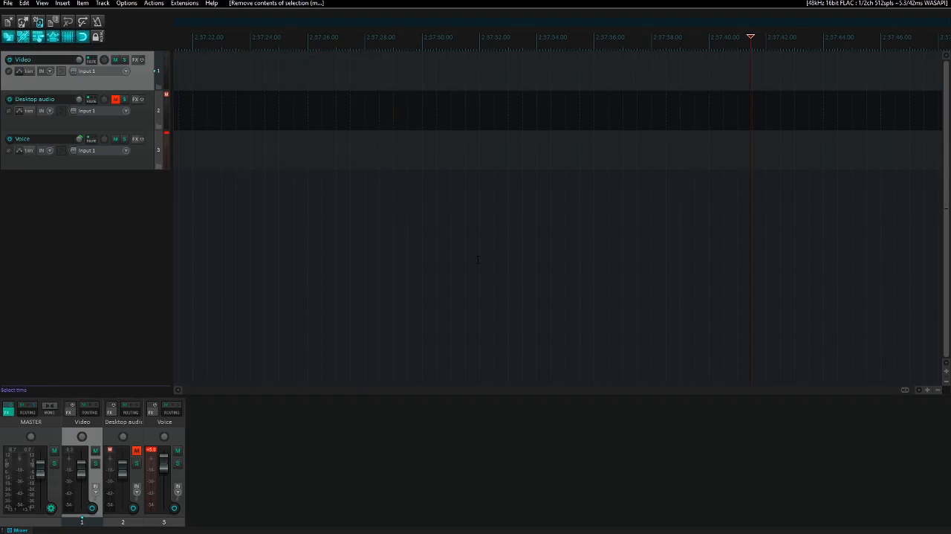
key(ctrl+Left)
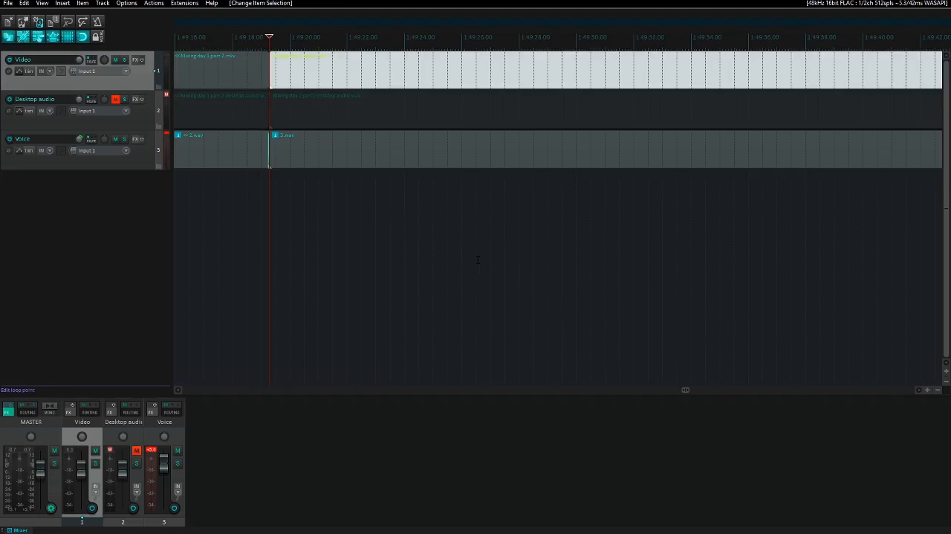
key(End)
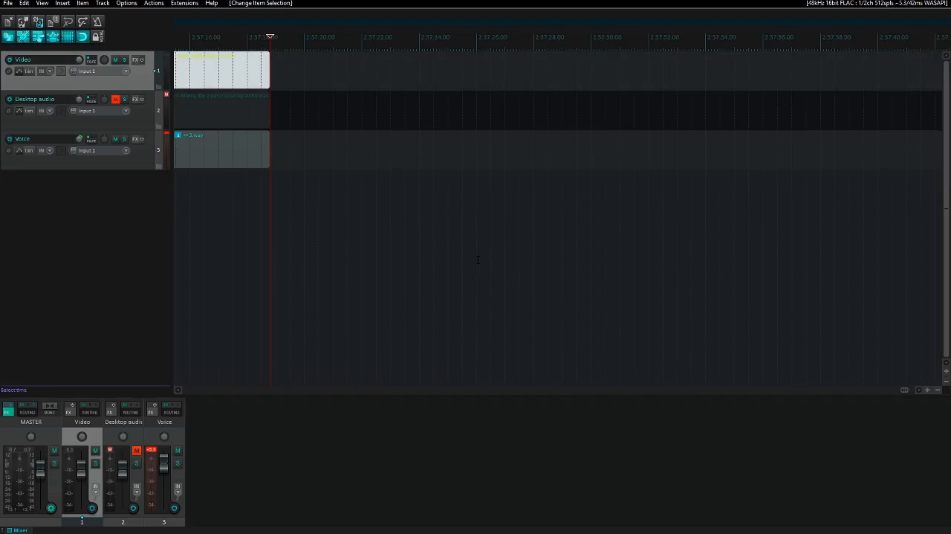
key(space)
- Import Mixing day2 part2.mkv from the Raw videos folder onto the Video track, directly after day 2 part 1
key(Insert)
key(Up)
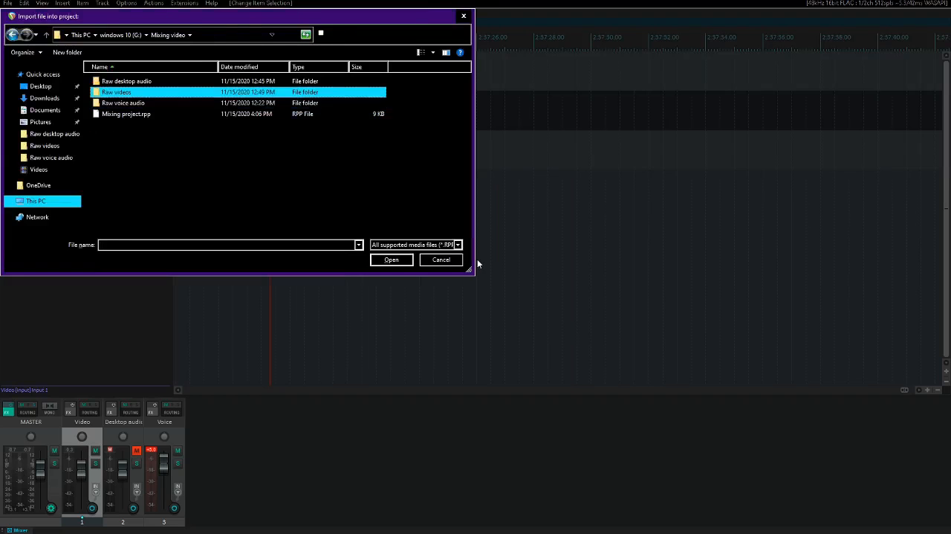
key(Return)
key(Right)
key(Right)
key(Right)
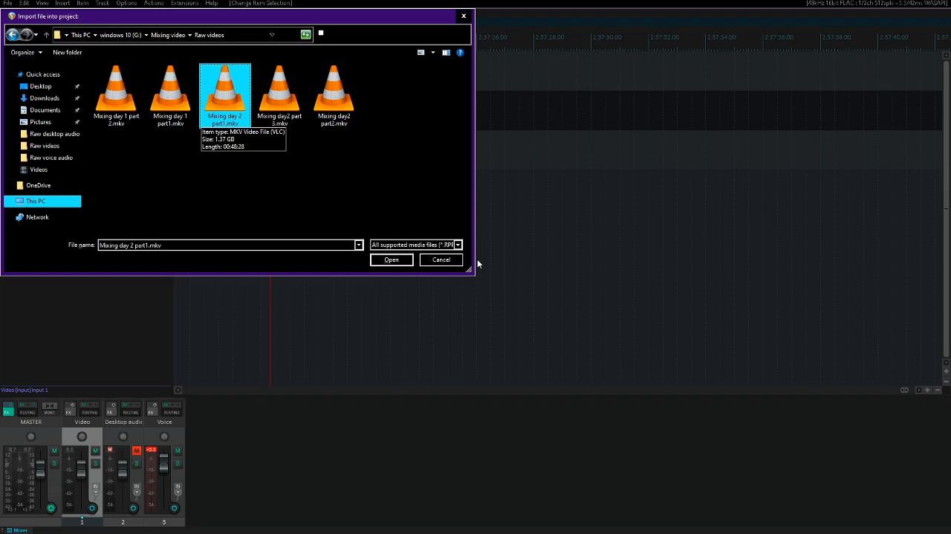
key(Right)
key(Right)
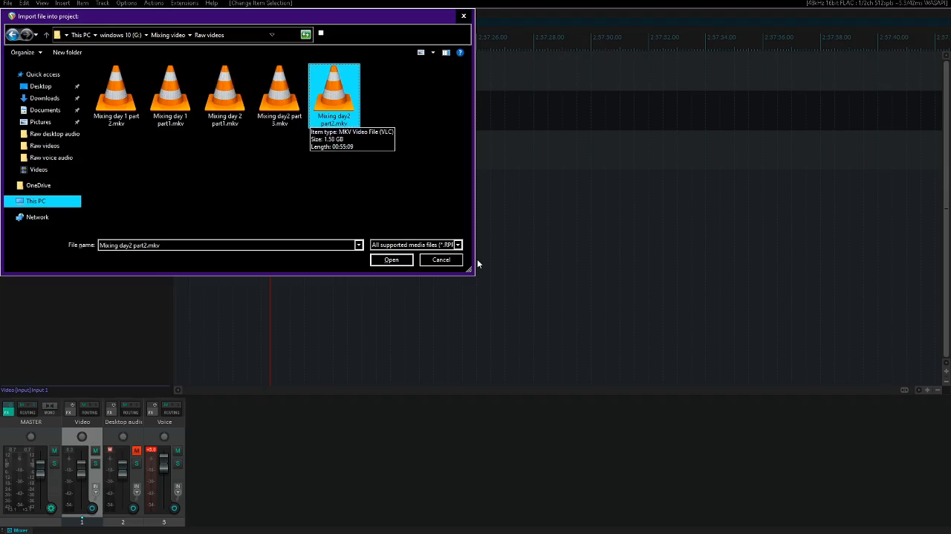
key(Return)
click(478, 259)
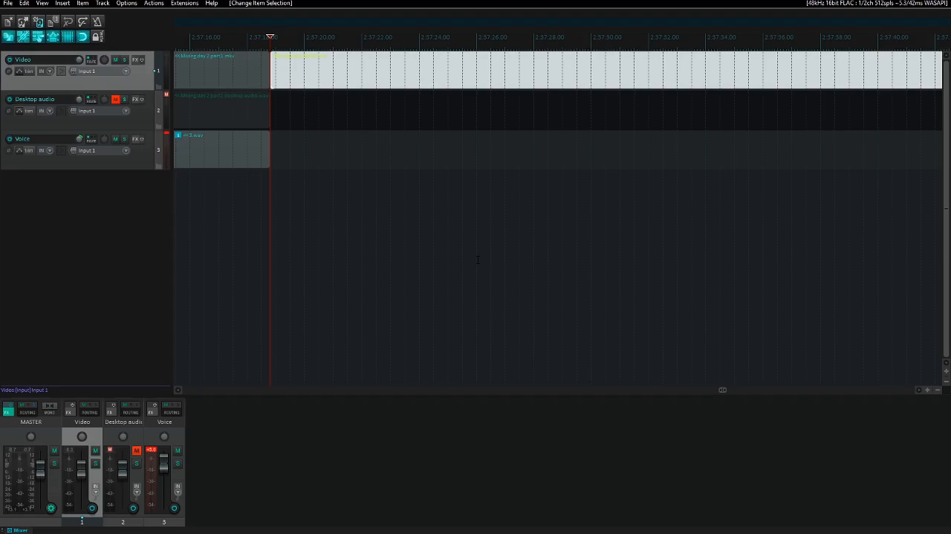
- Import Mixing day2 part2 desktop audio.wav from the Raw desktop audio folder onto the Desktop audio track at the same position
key(Down)
key(Insert)
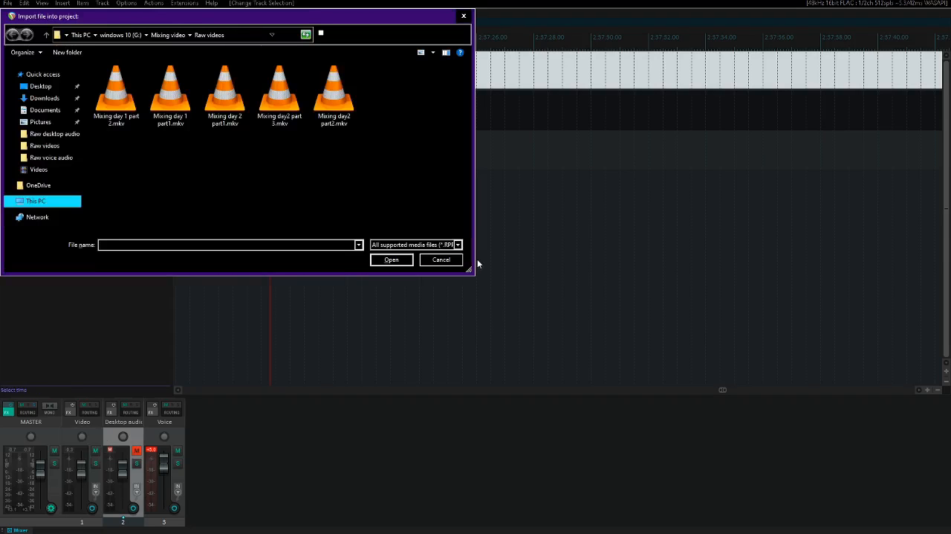
key(shift+Tab)
key(BackSpace)
key(Up)
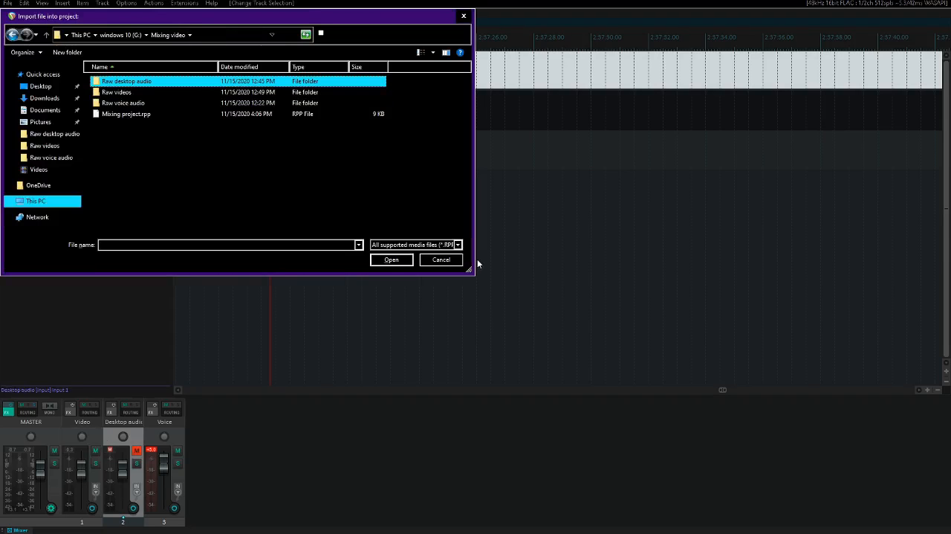
key(Return)
key(Down)
key(Down)
key(Down)
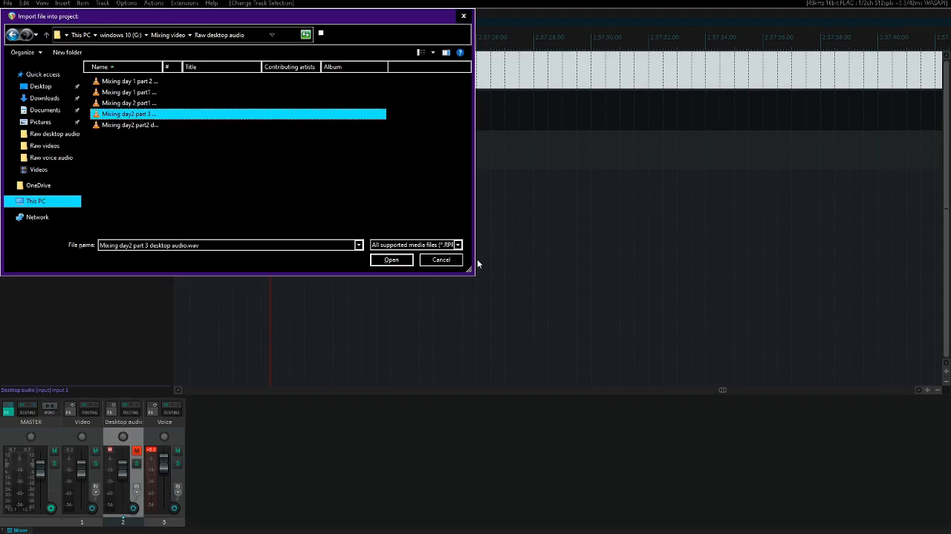
key(Down)
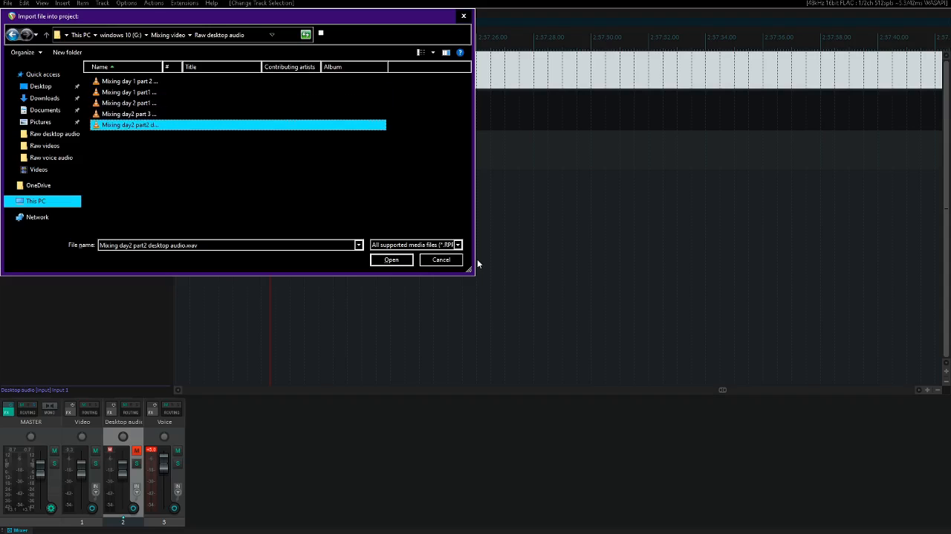
key(Return)
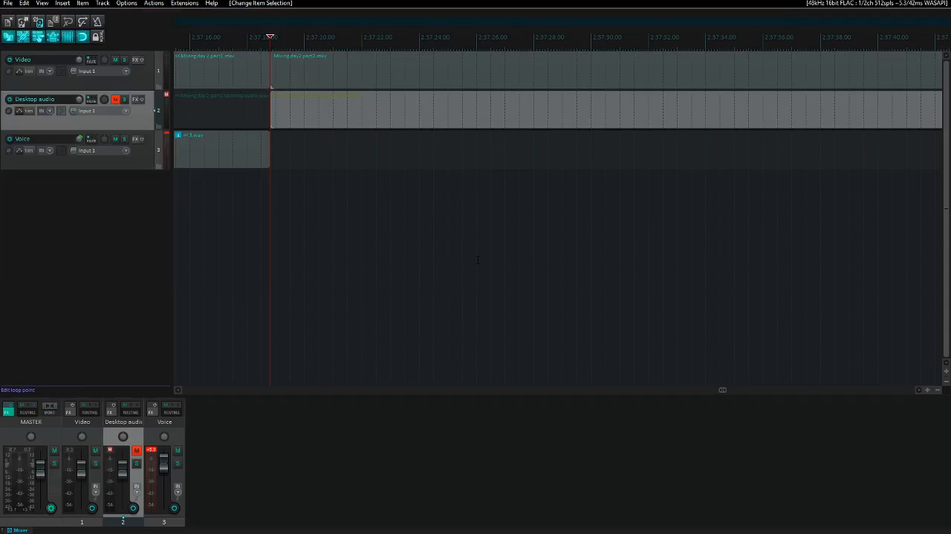
- Unmute the Desktop audio track, play the start of day 2 part 2 to check its sync with the video, and mute the track again
key(ctrl+Up)
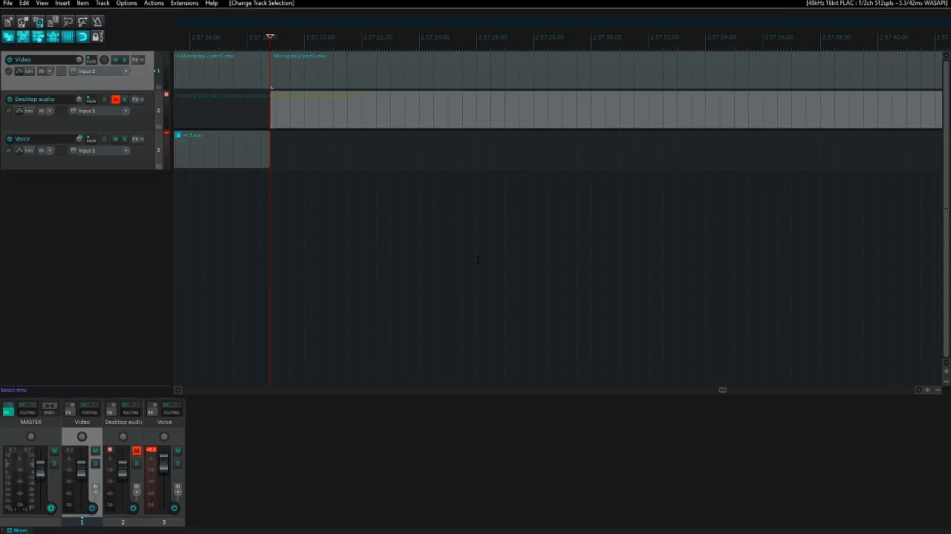
key(ctrl+Down)
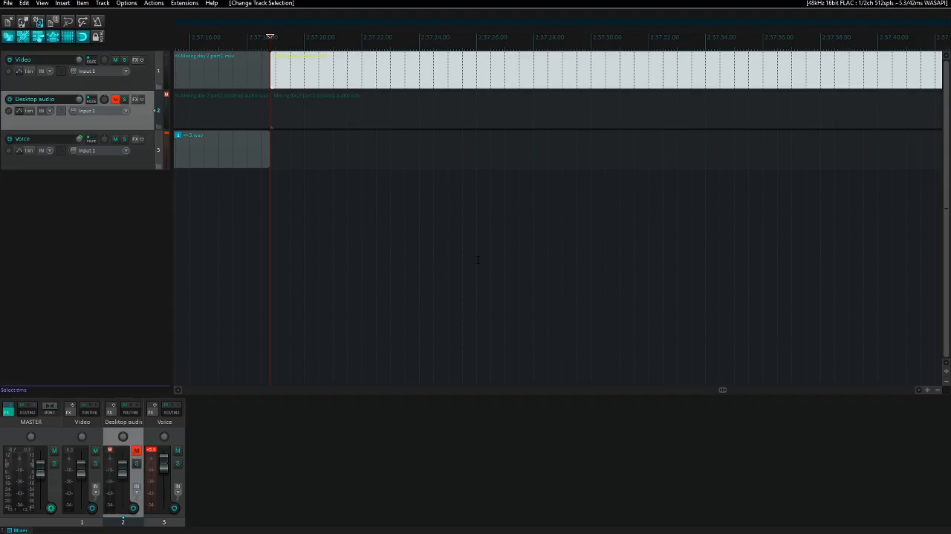
key(F5)
key(space)
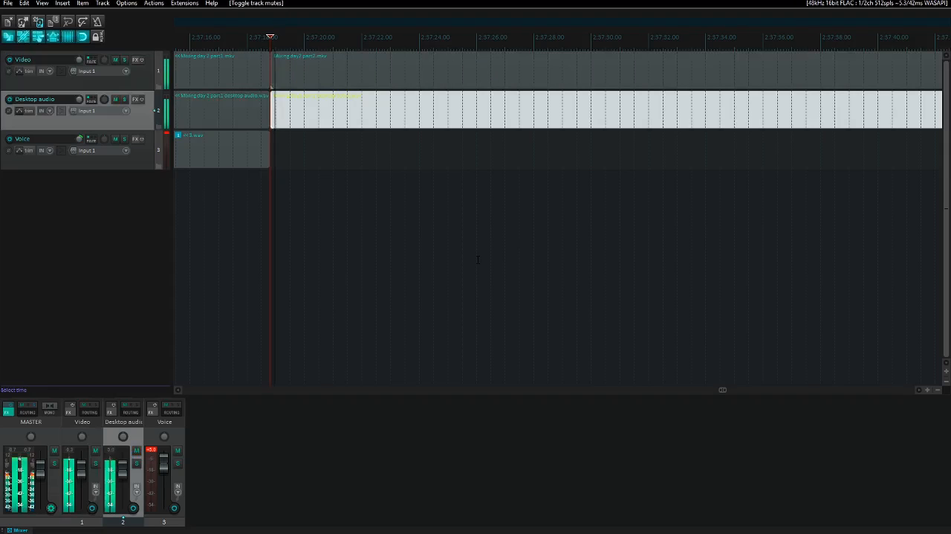
key(space)
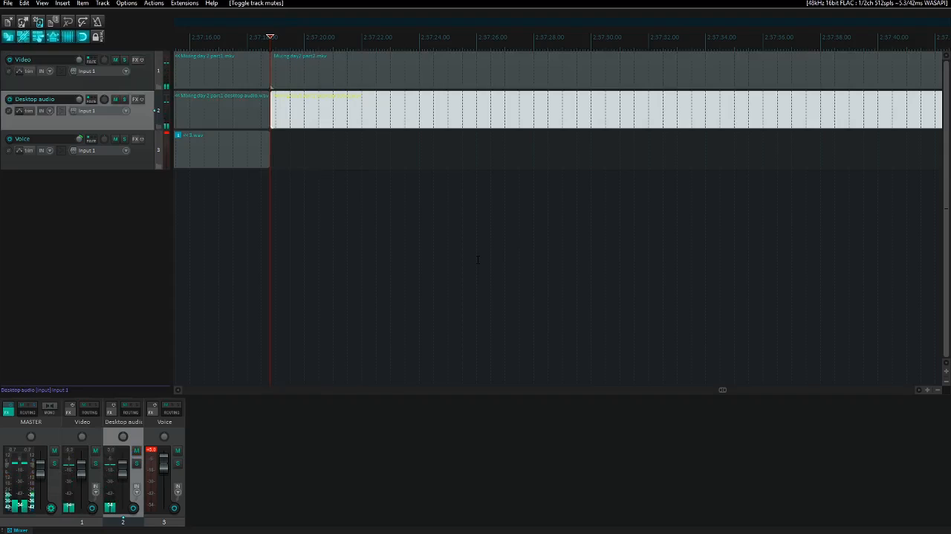
key(F5)
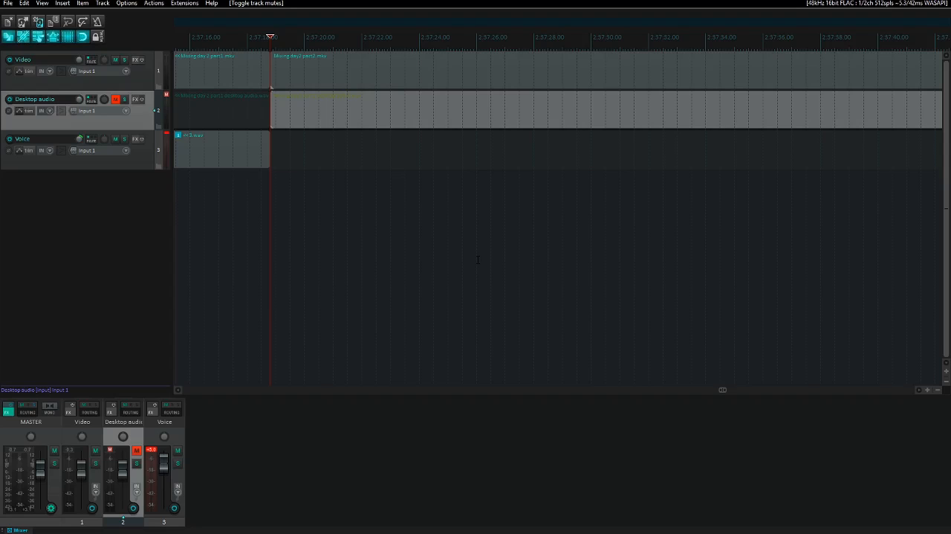
- Play the opening of day 2 part 2 and jump around 2:57:38 to 2:57:48 to locate where it should start
click(478, 259)
key(space)
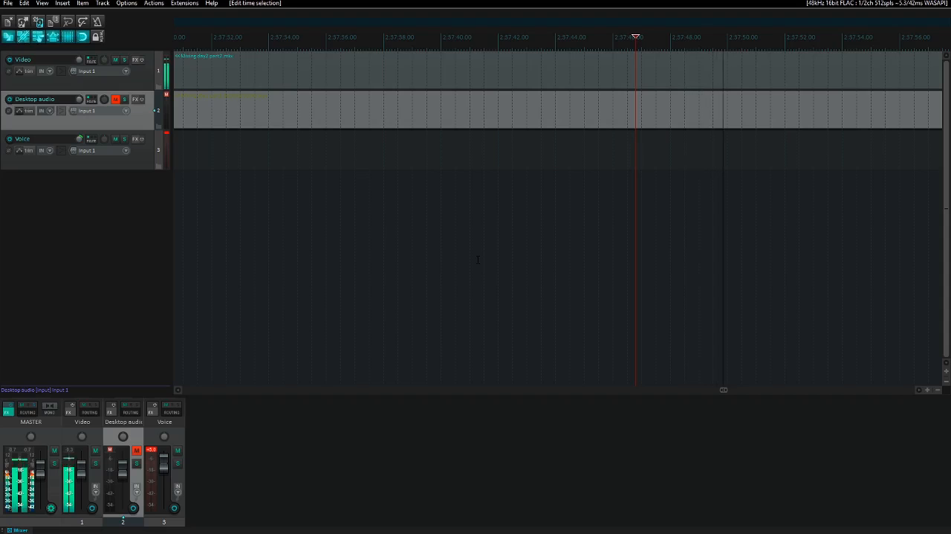
key(Page_Up)
key(Page_Up)
key(Page_Up)
key(Page_Up)
key(Page_Up)
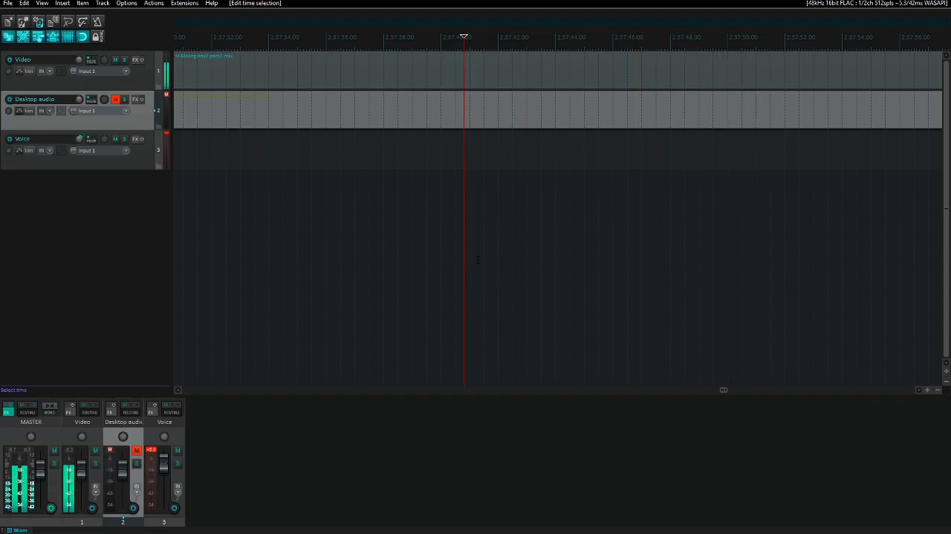
key(Page_Down)
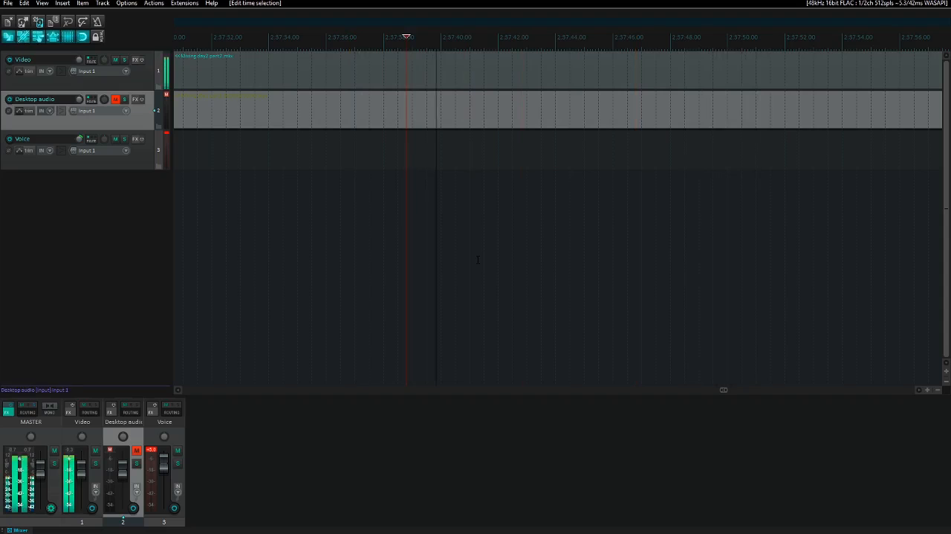
- Pinpoint the start of day 2 part 2 near 2:57:40, remove everything between the join and that point, and return to the join
key(space)
key(space)
key(Return)
key(space)
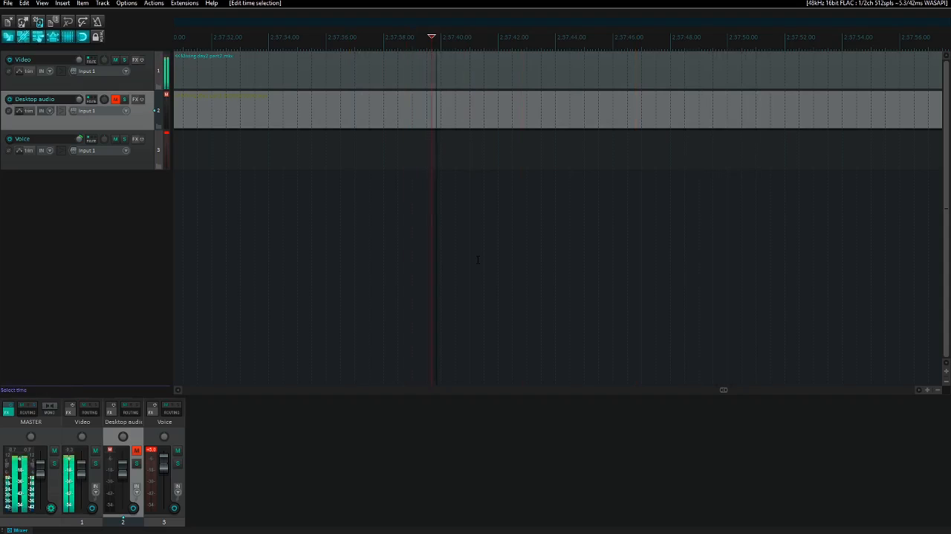
key(space)
key(space)
key(space)
key(space)
key(space)
key(Right)
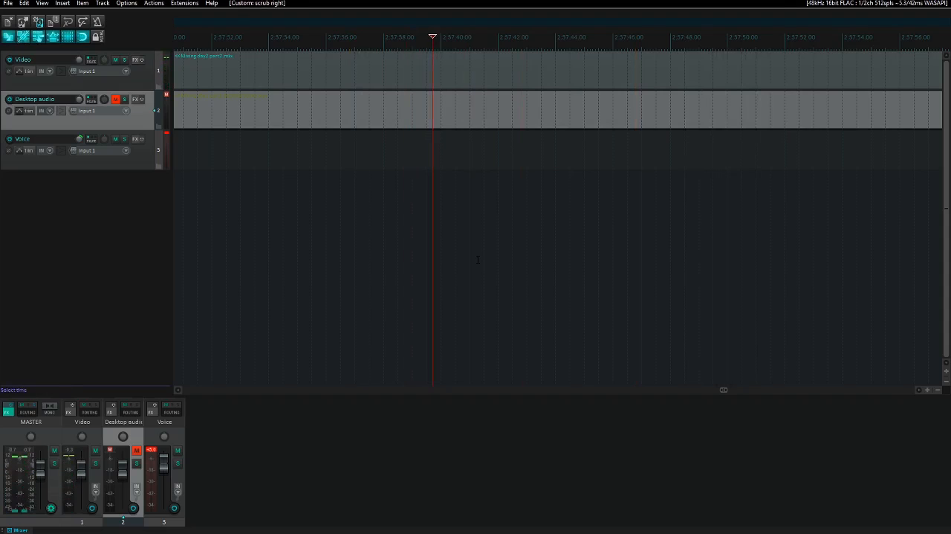
key(Right)
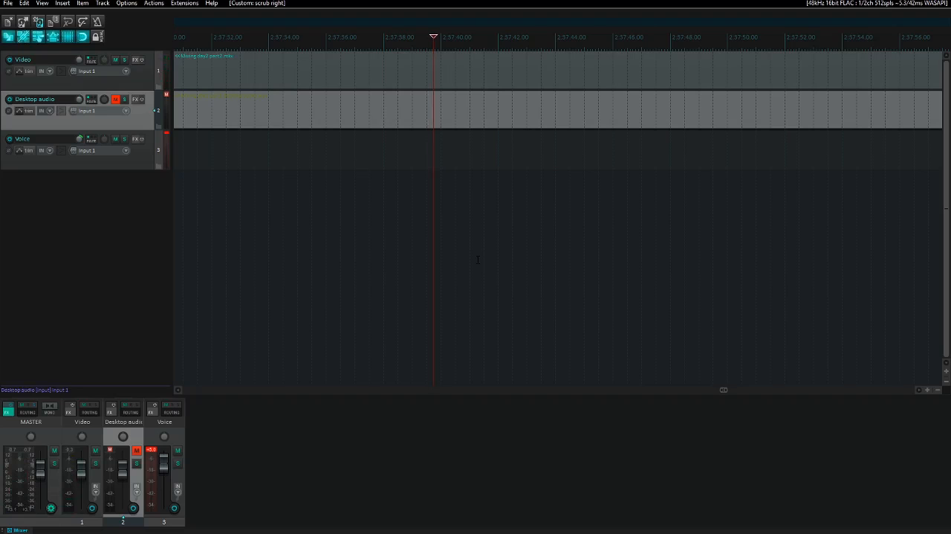
key(])
key(ctrl+Delete)
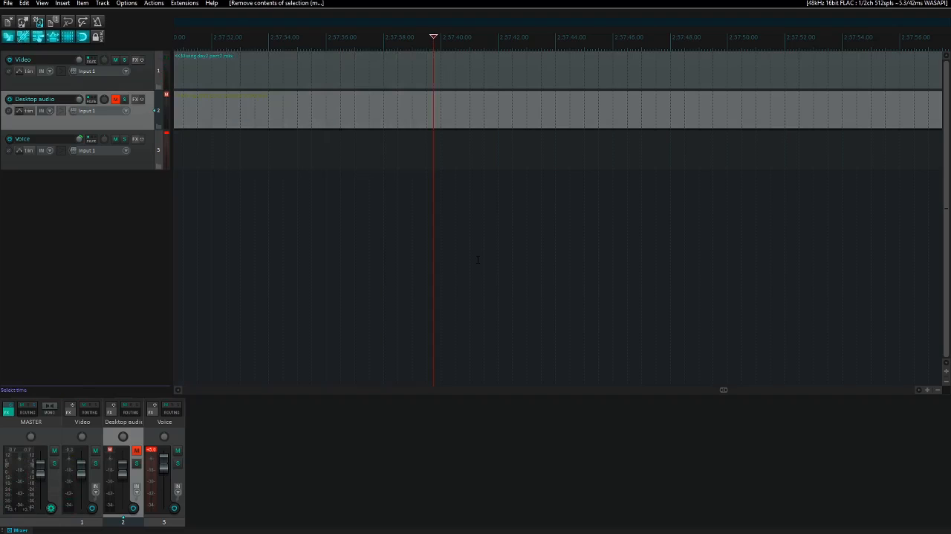
key(ctrl+Left)
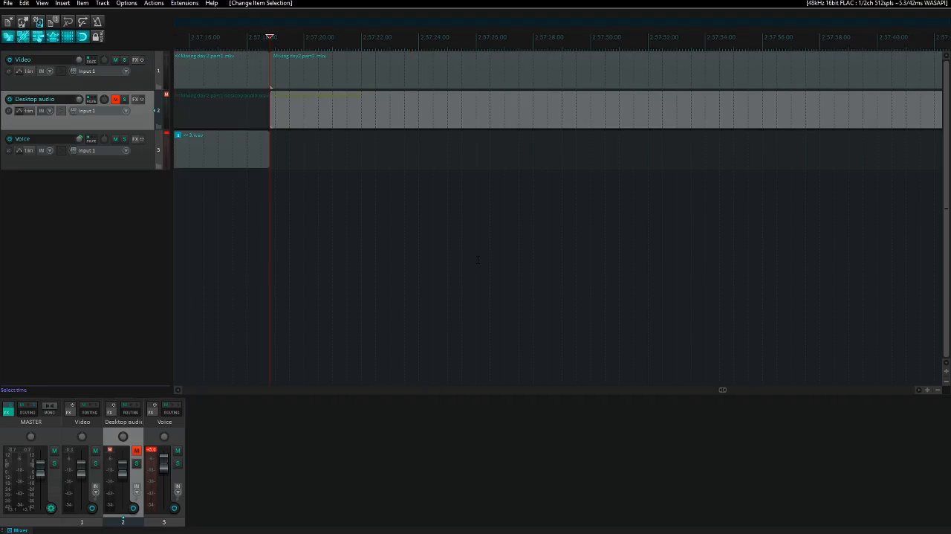
- Import 4.wav from the Raw voice audio folder onto the Voice track at the start of day 2 part 2
key(Down)
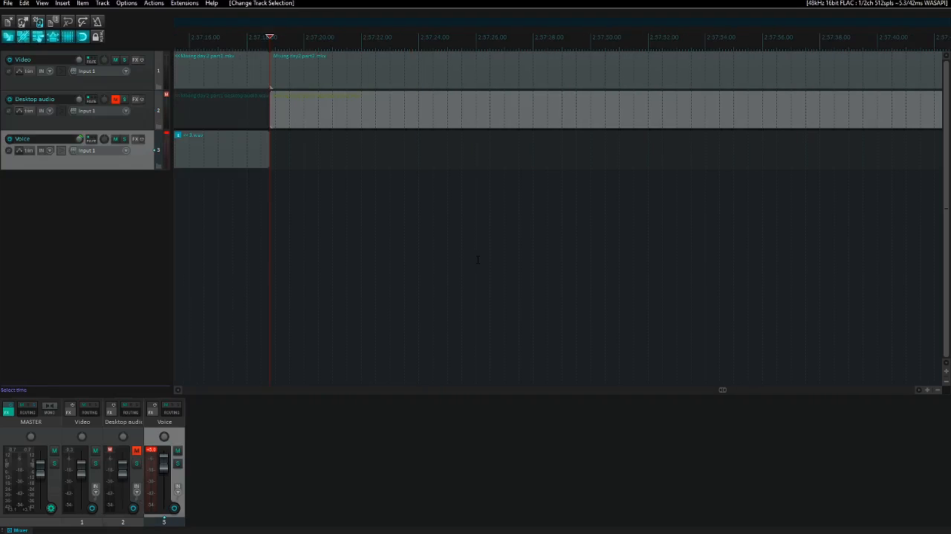
key(Insert)
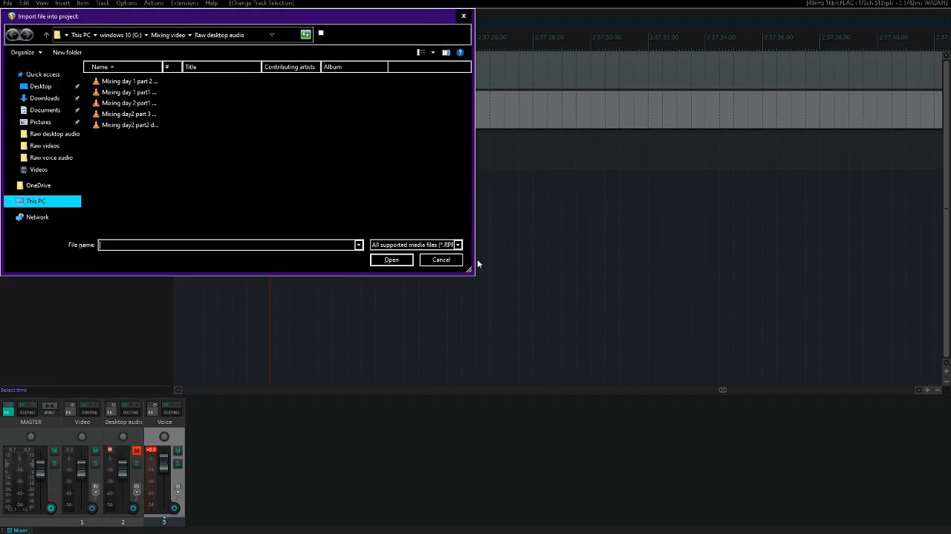
key(BackSpace)
key(Down)
key(Down)
key(Down)
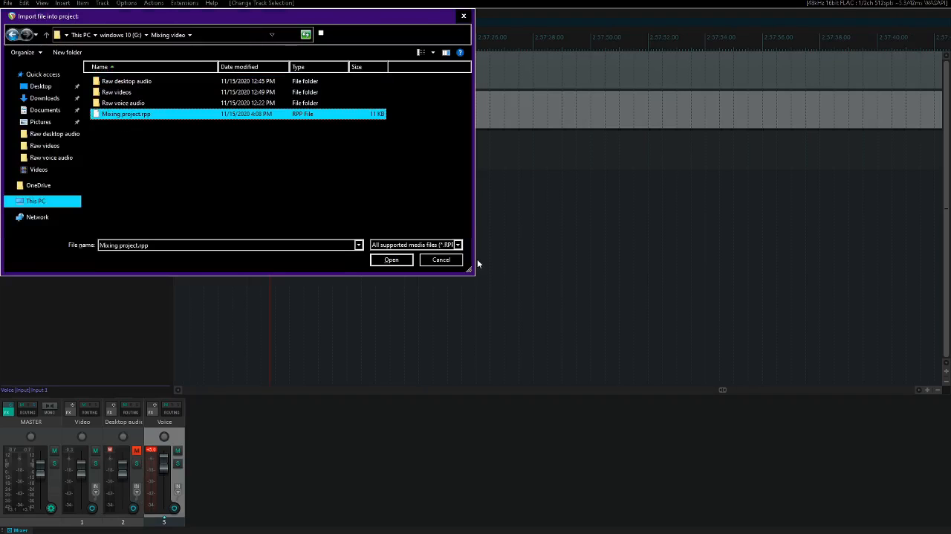
key(Up)
key(Return)
key(End)
key(Up)
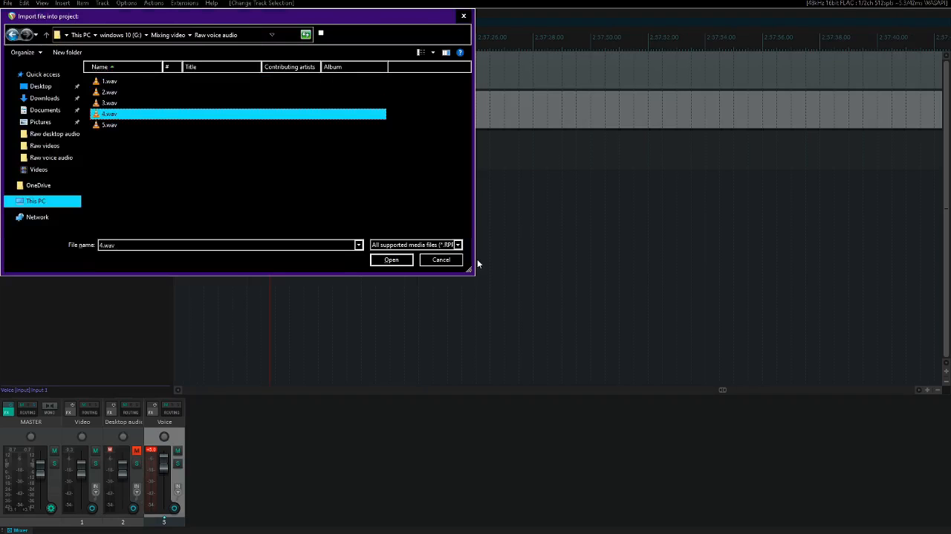
key(Return)
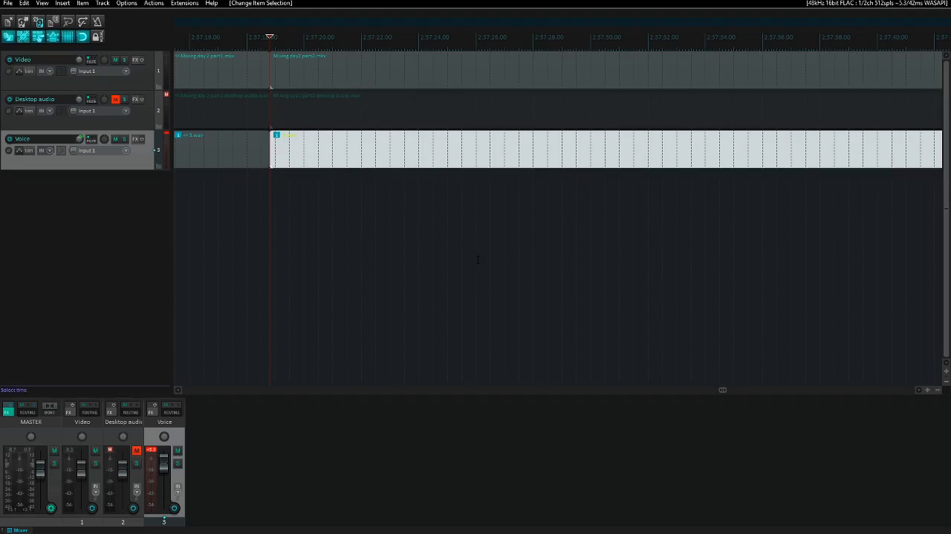
- Solo the Voice track, play 4.wav to find where it should start, and split it at about 2:57:57
key(F6)
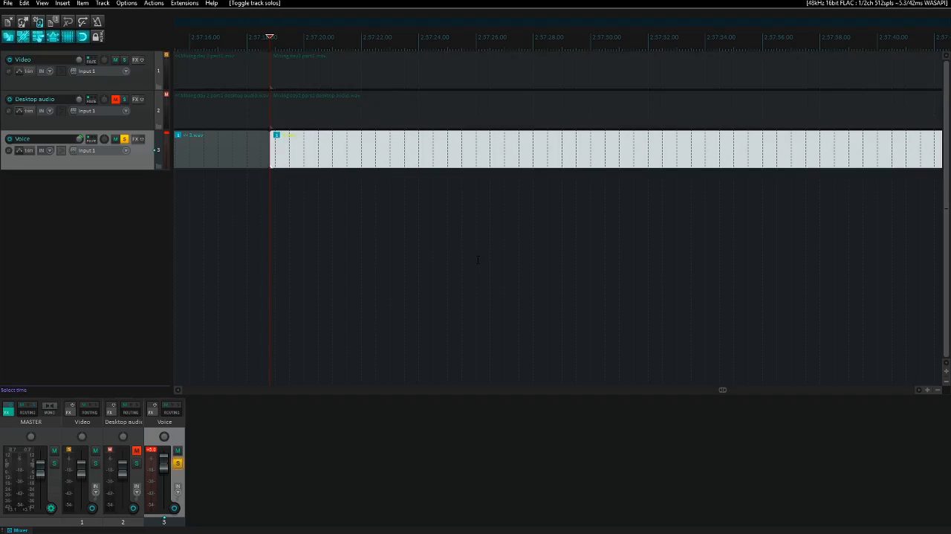
key(space)
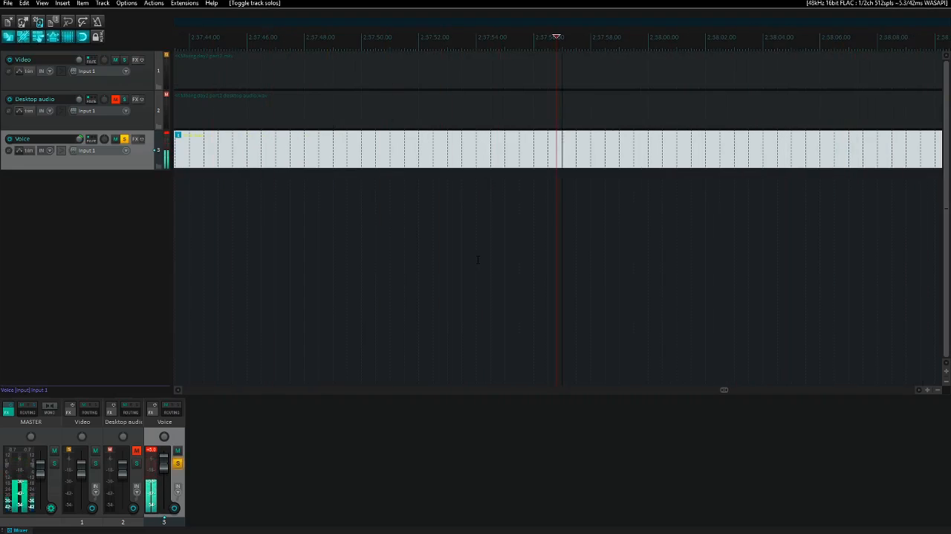
key(space)
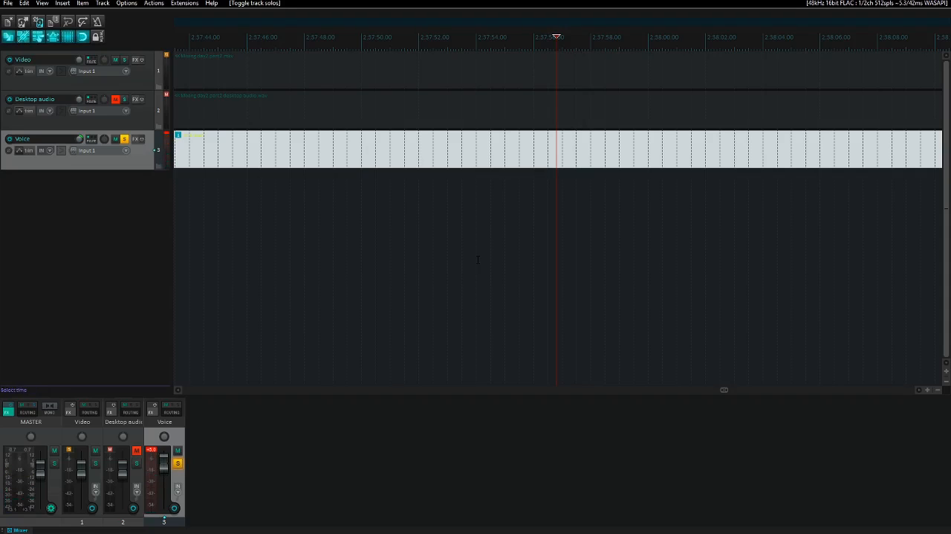
key(s)
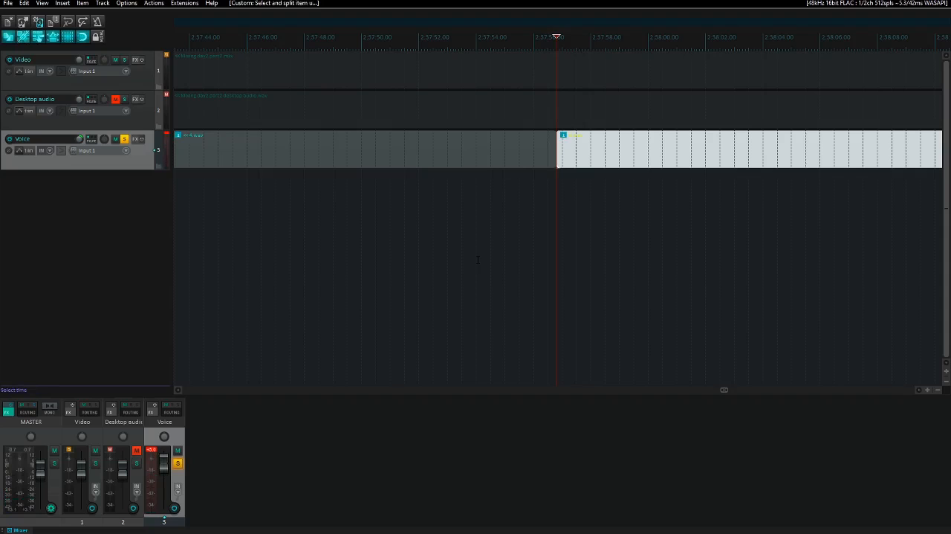
- Unsolo the Voice track and cut the unwanted opening piece of 4.wav that lies before the split
key(ctrl+Left)
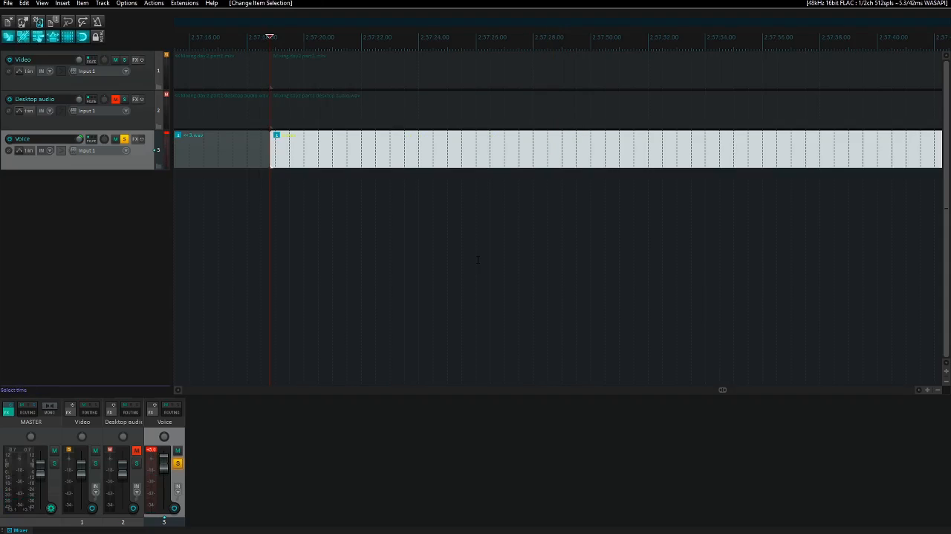
key(Delete)
key(ctrl+z)
key(F6)
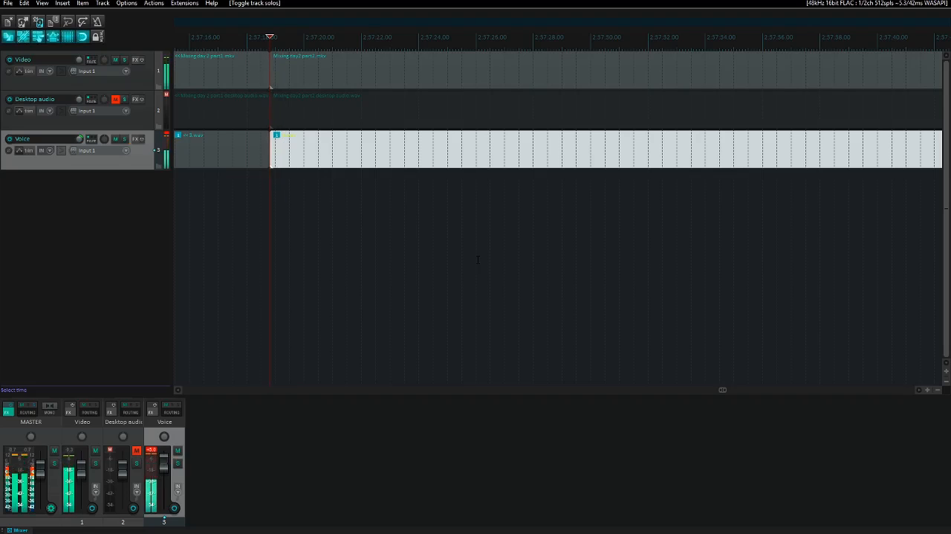
key(ctrl+x)
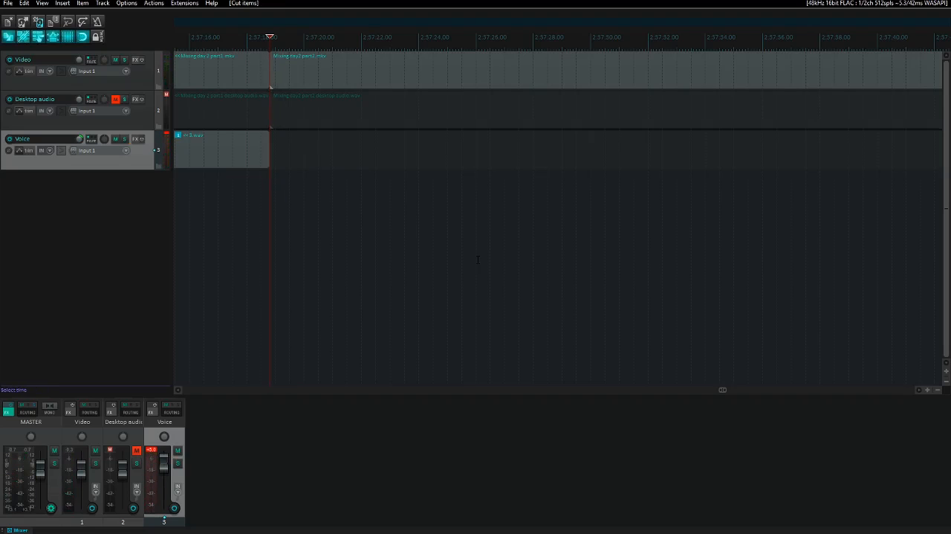
- Play the video from the join to find the sync point and paste the cut 4.wav onto the Voice track at about 2:57:26
key(space)
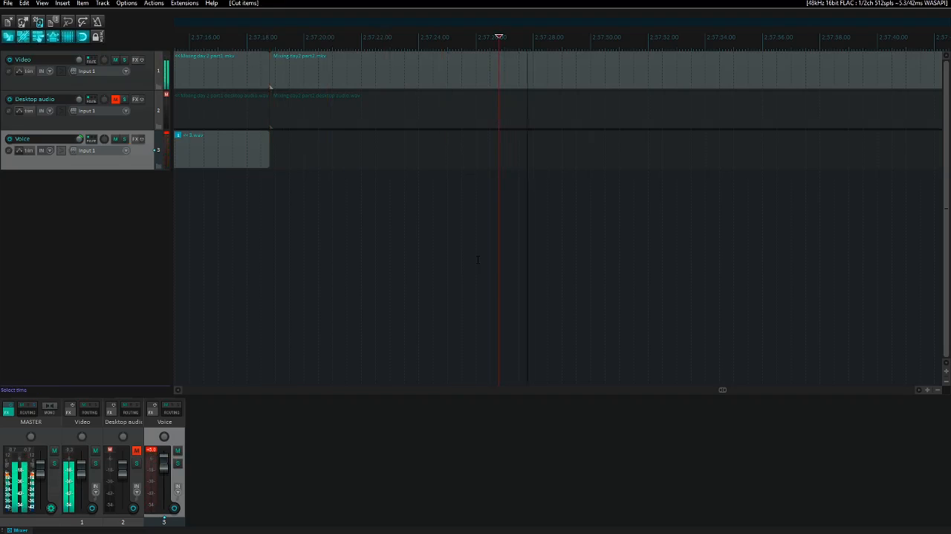
key(space)
key(space)
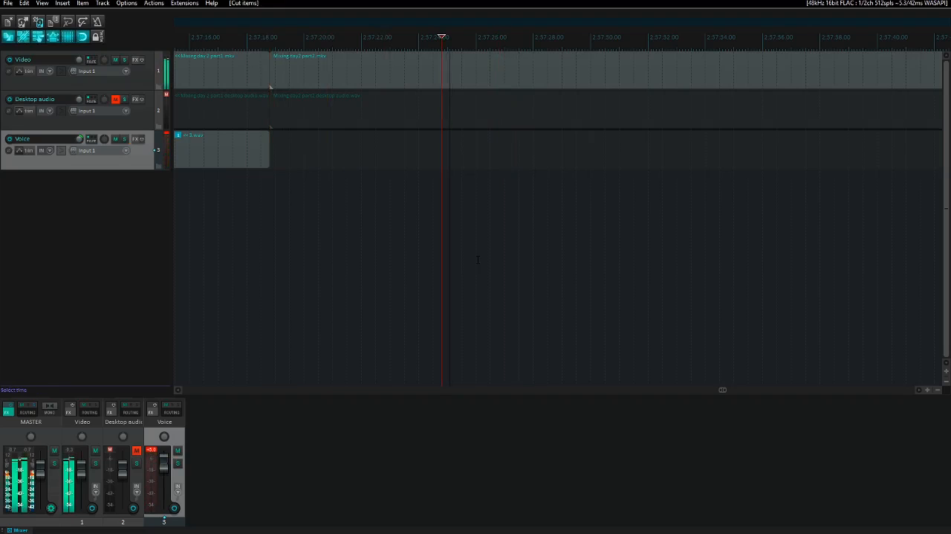
key(space)
key(space)
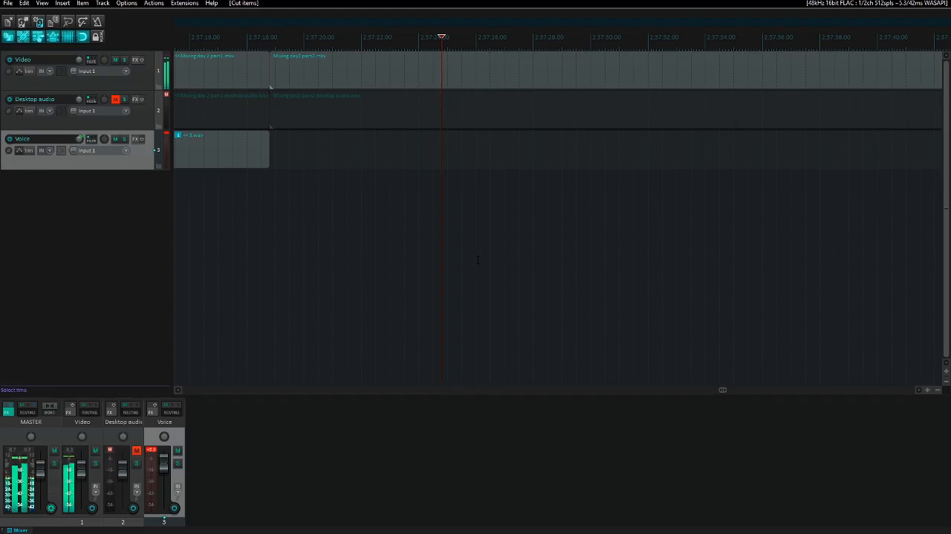
key(space)
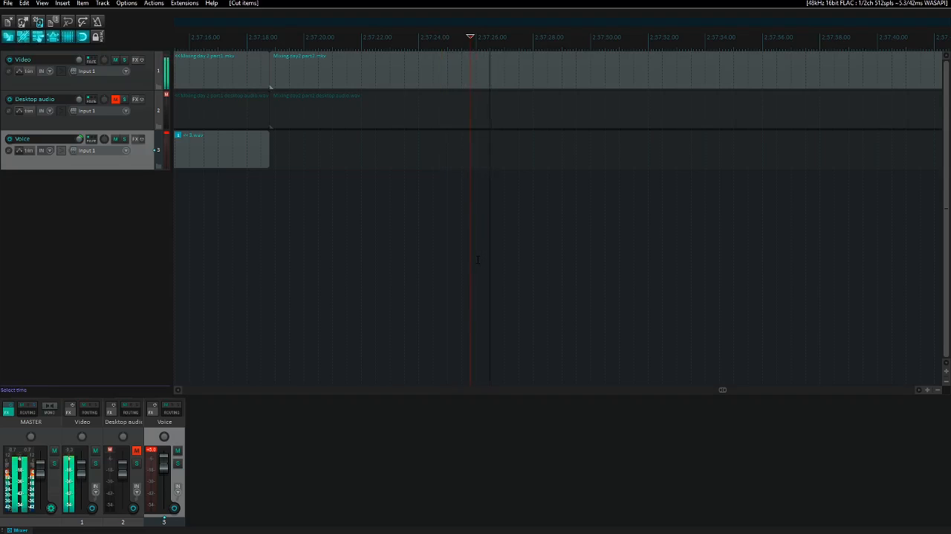
key(space)
key(space)
key(Return)
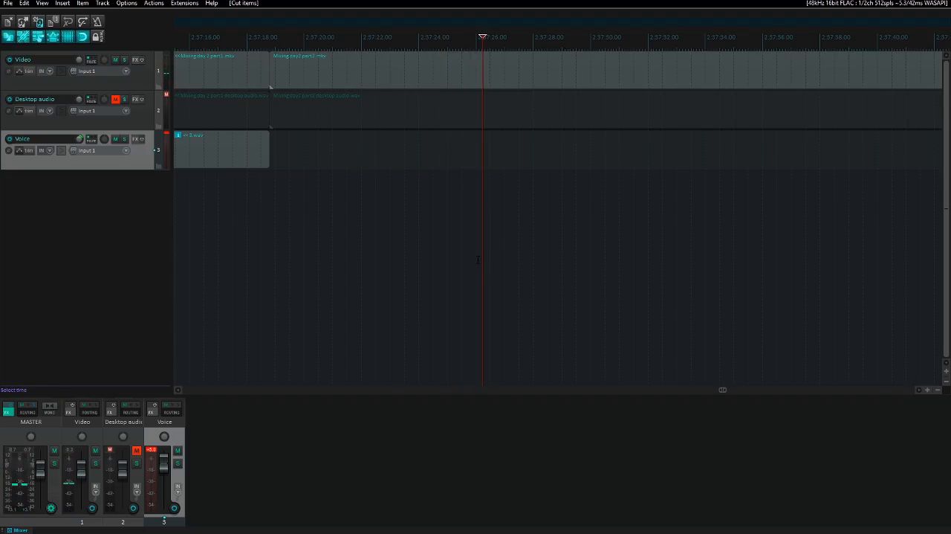
key(ctrl+v)
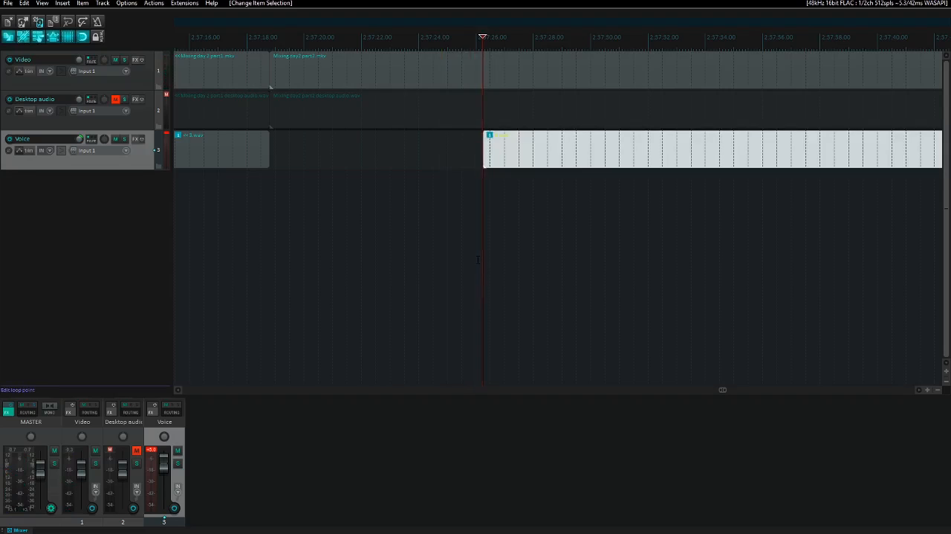
- Try to synchronise 4.wav with the video by nudging it later during playback, to start at about 2:57:27
key(space)
key(space)
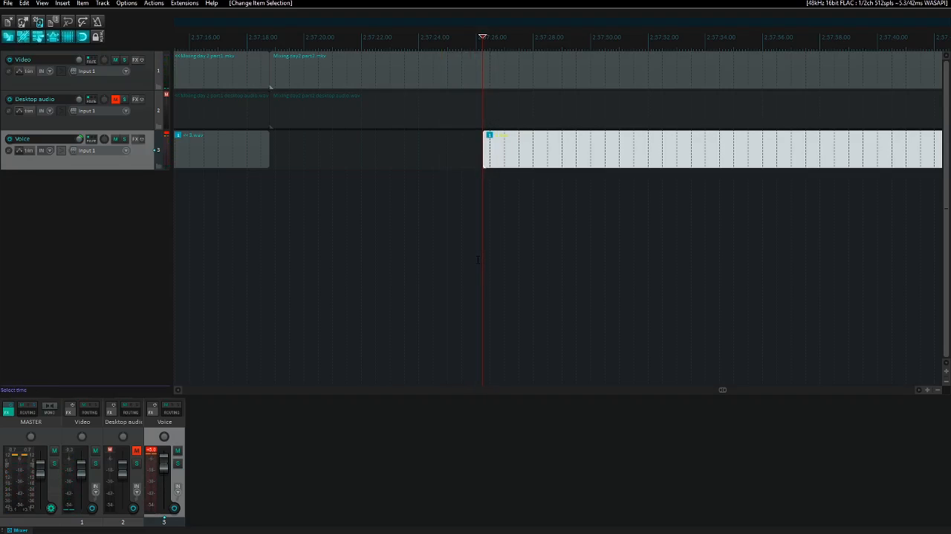
key(space)
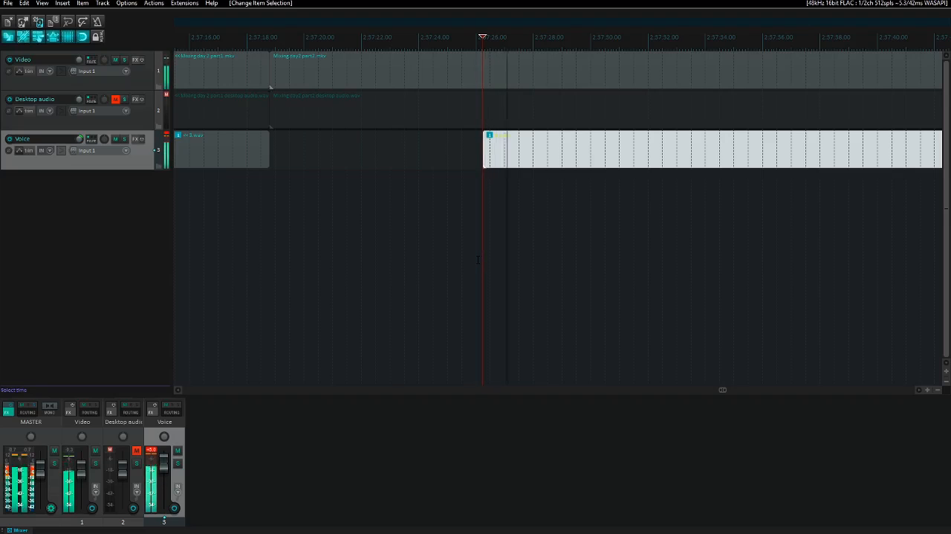
key(space)
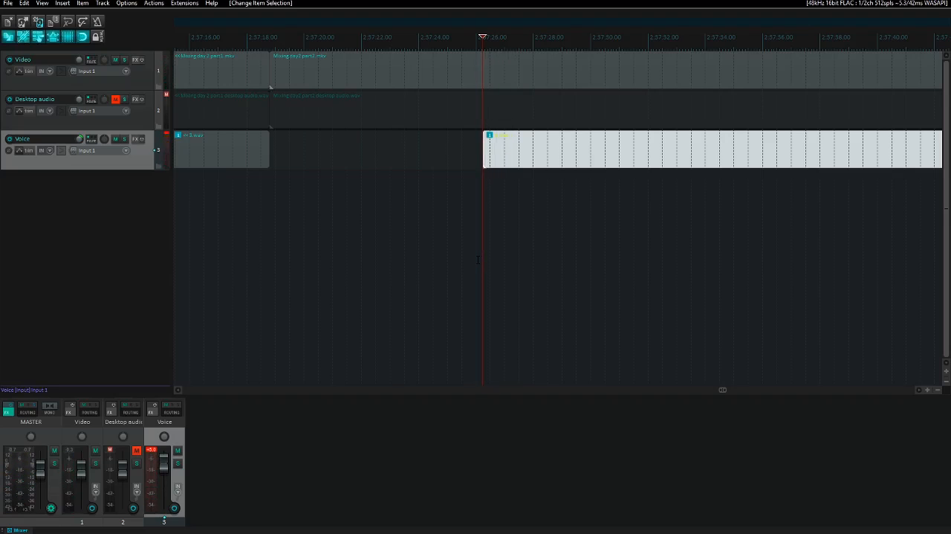
key(space)
key(KP_6)
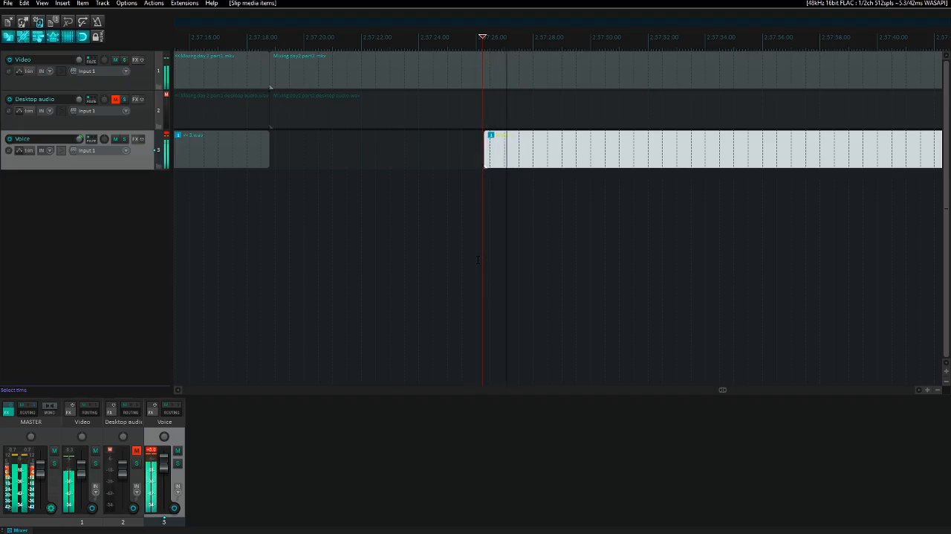
key(KP_6)
key(KP_6)
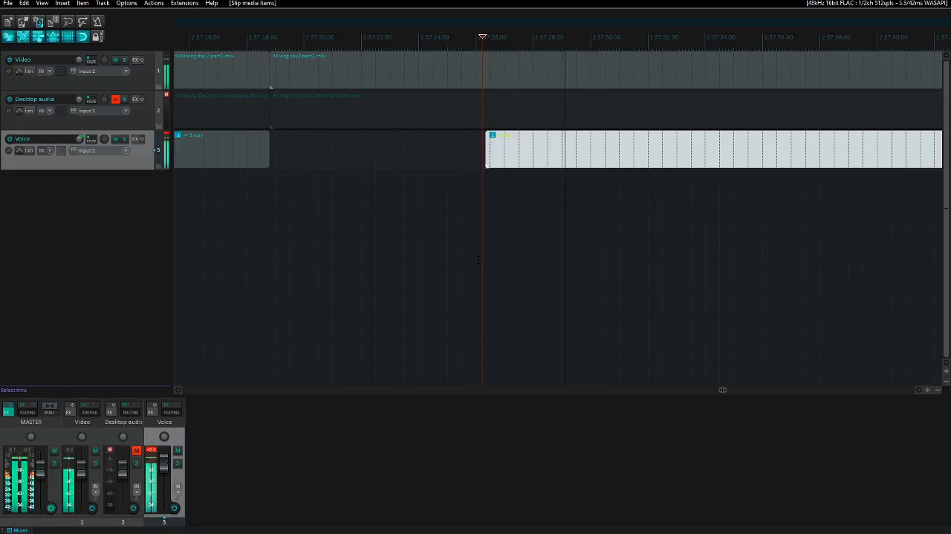
key(KP_6)
key(KP_6)
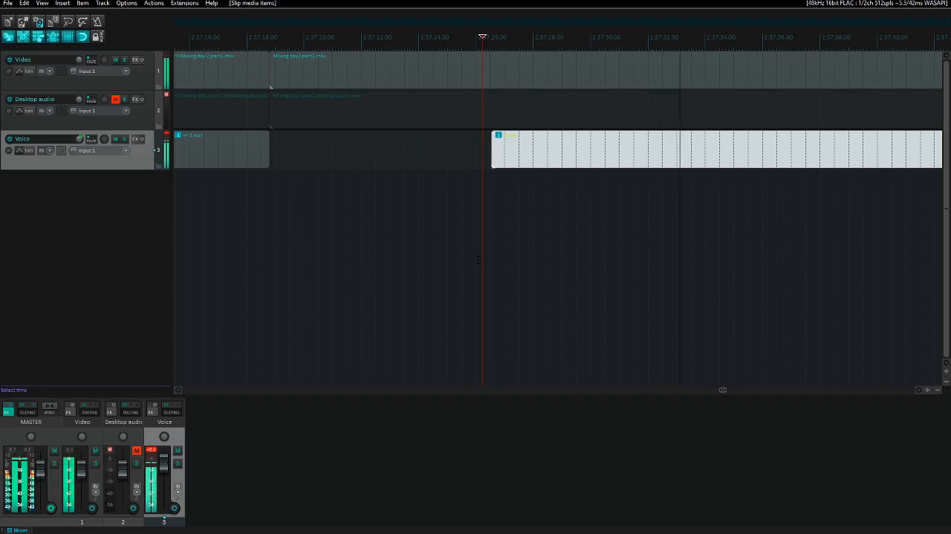
key(KP_6)
key(KP_6)
key(KP_6)
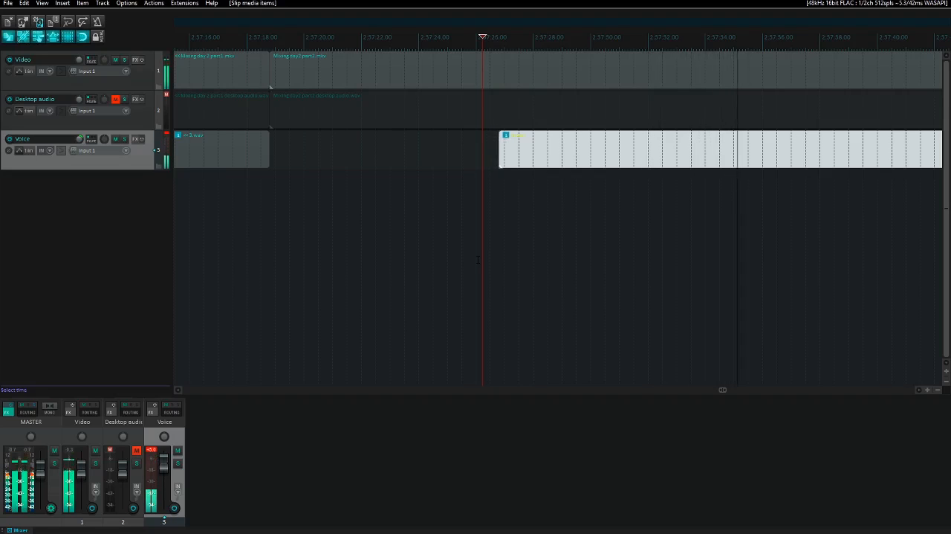
key(KP_6)
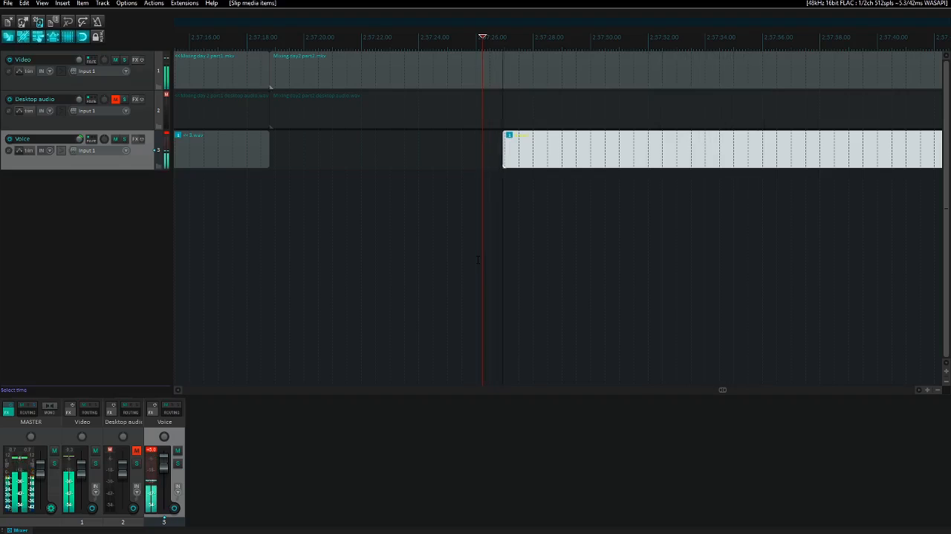
key(space)
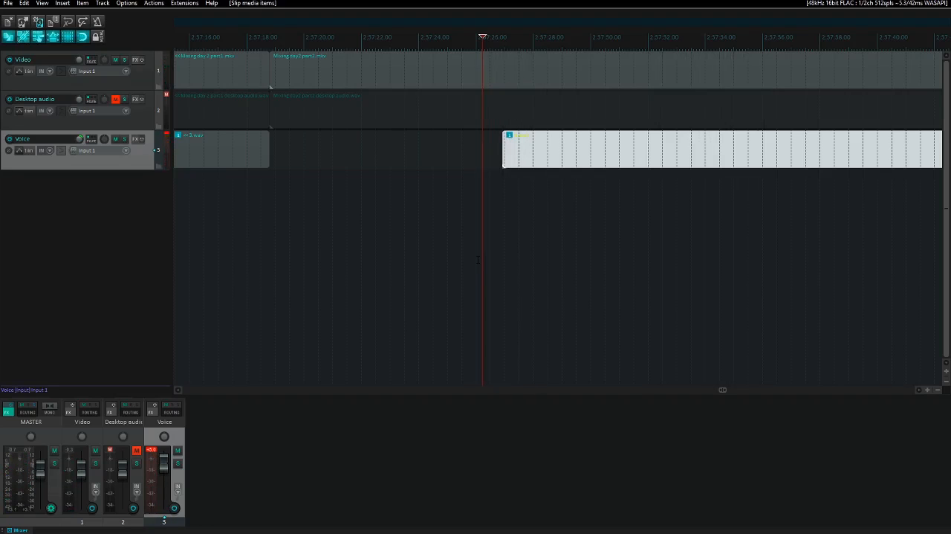
key(space)
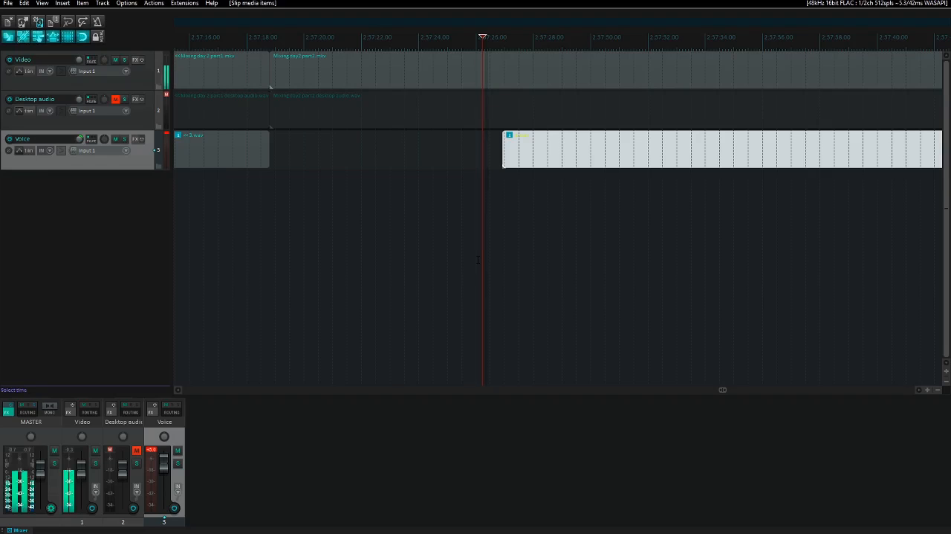
key(space)
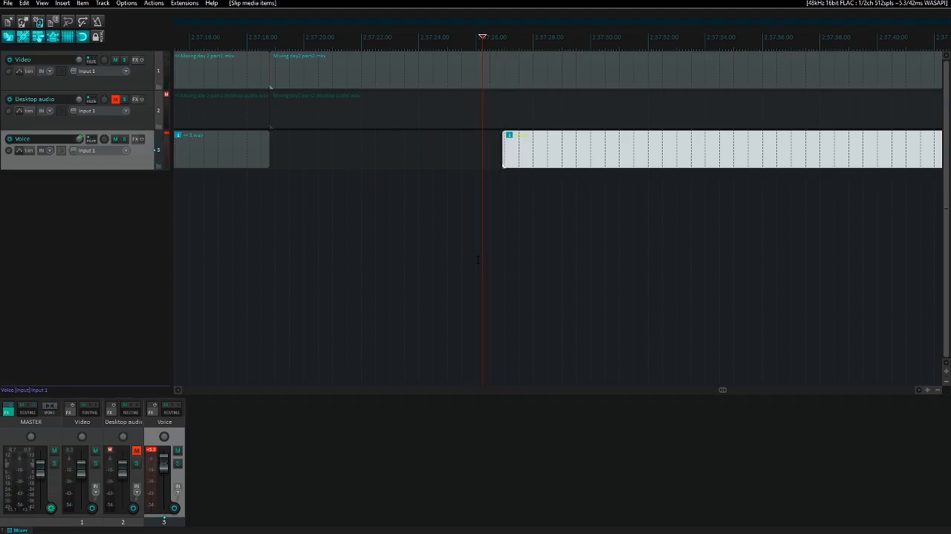
- Try shifting 4.wav further to about 2:57:28 and replay the passage to compare the voice with the video
scroll(478, 260, down, 2)
key(space)
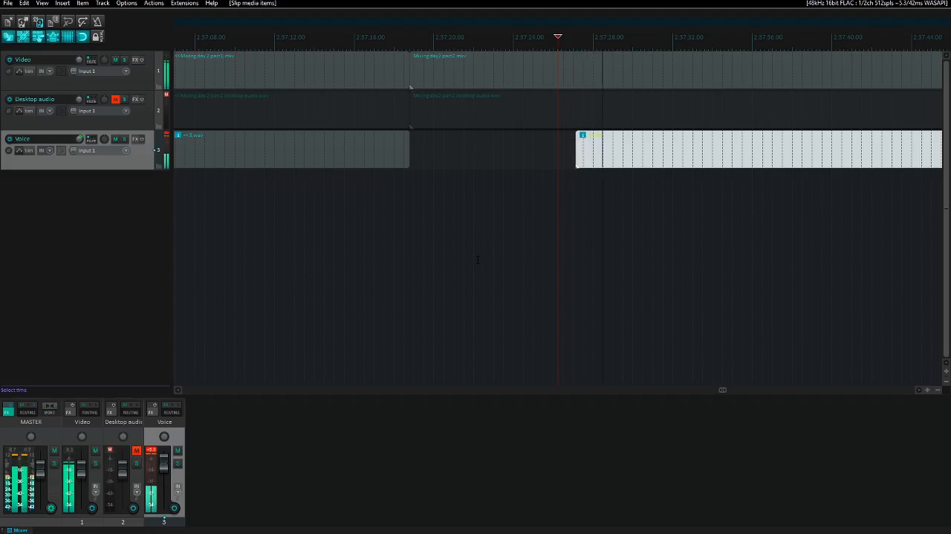
key(KP_6)
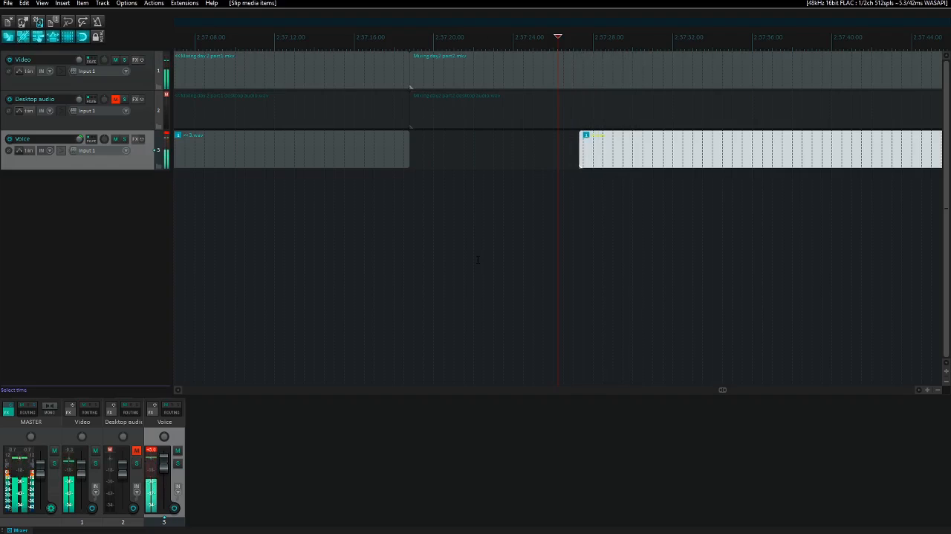
key(space)
key(space)
key(space)
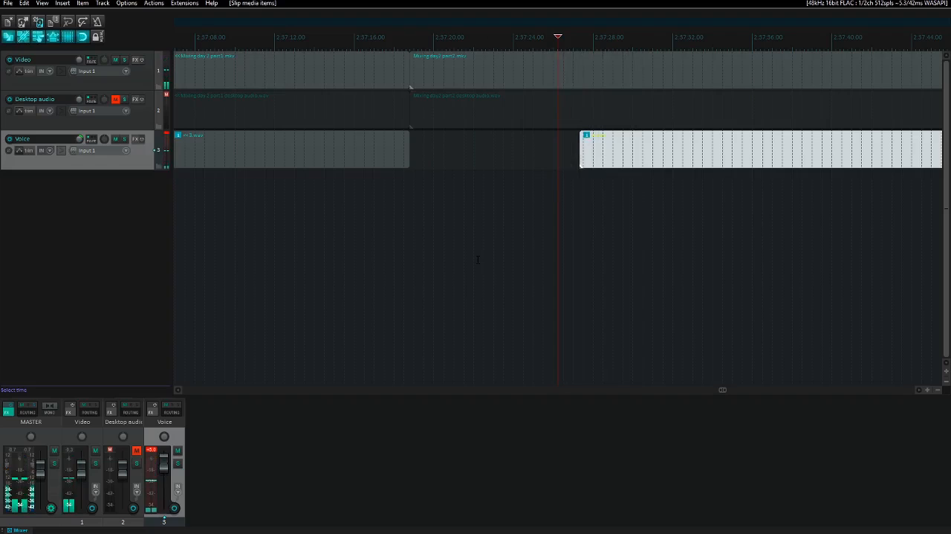
key(ctrl+Right)
key(space)
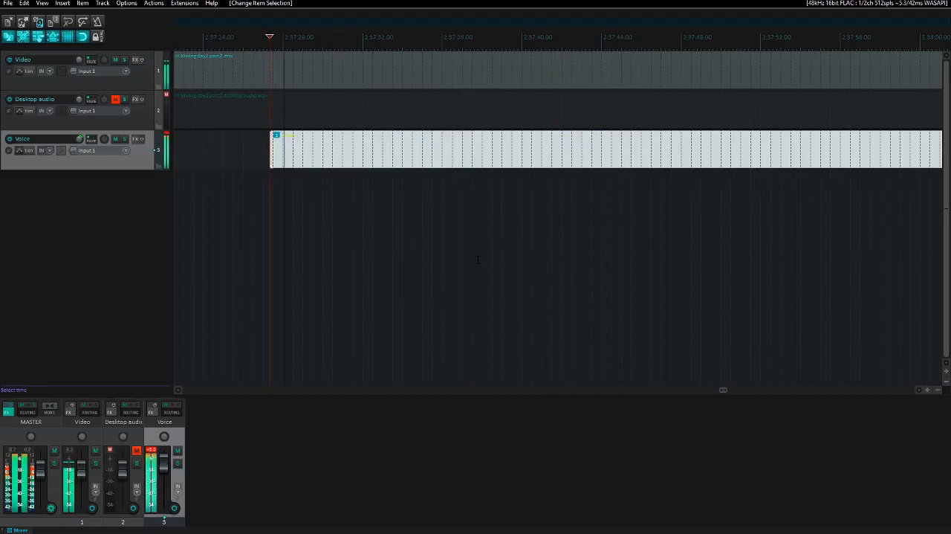
key(space)
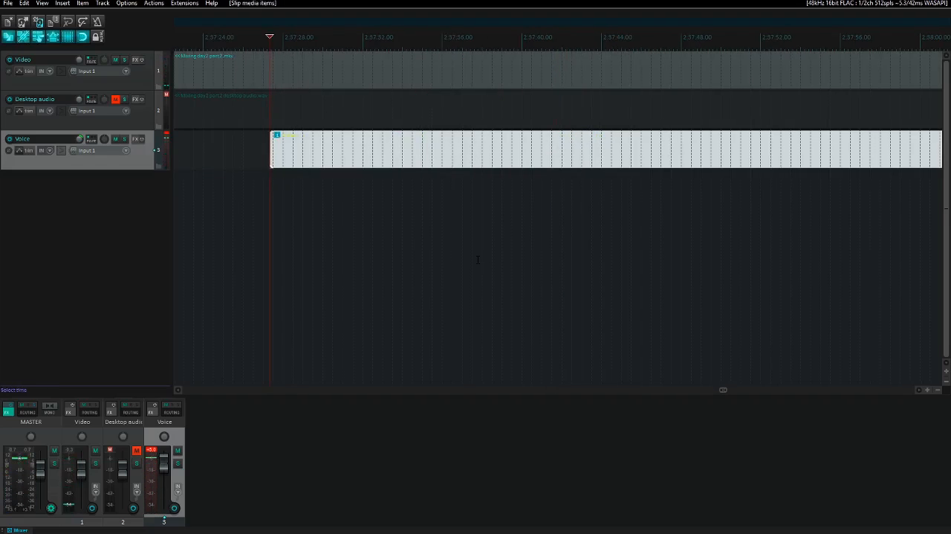
key(space)
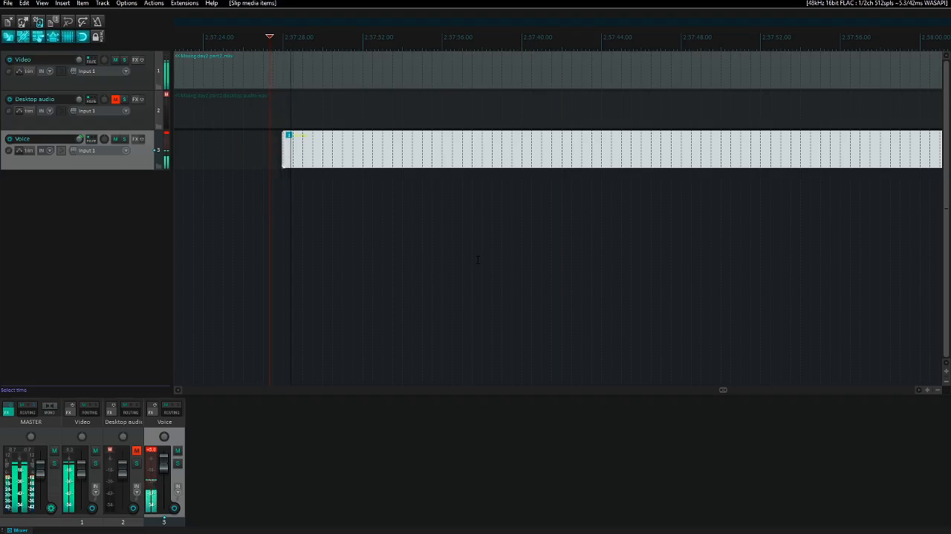
key(space)
key(space)
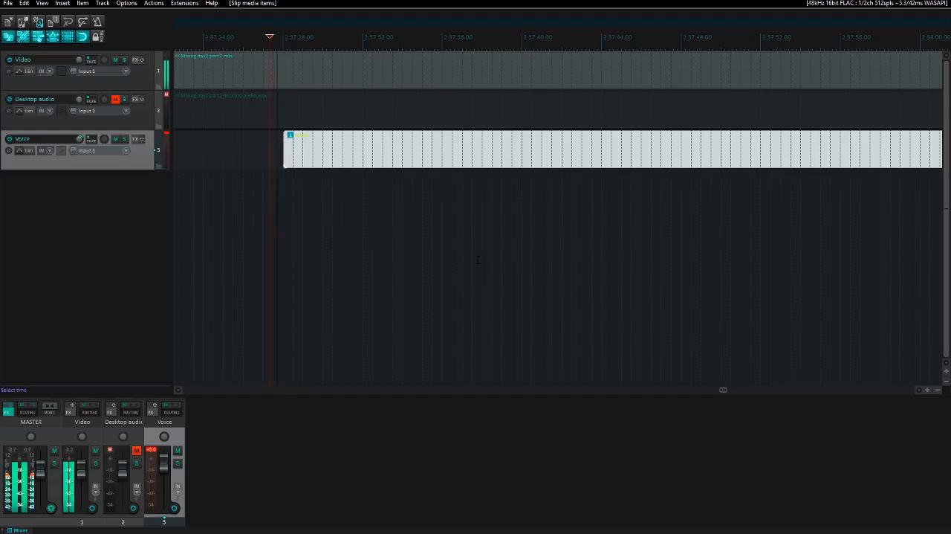
key(space)
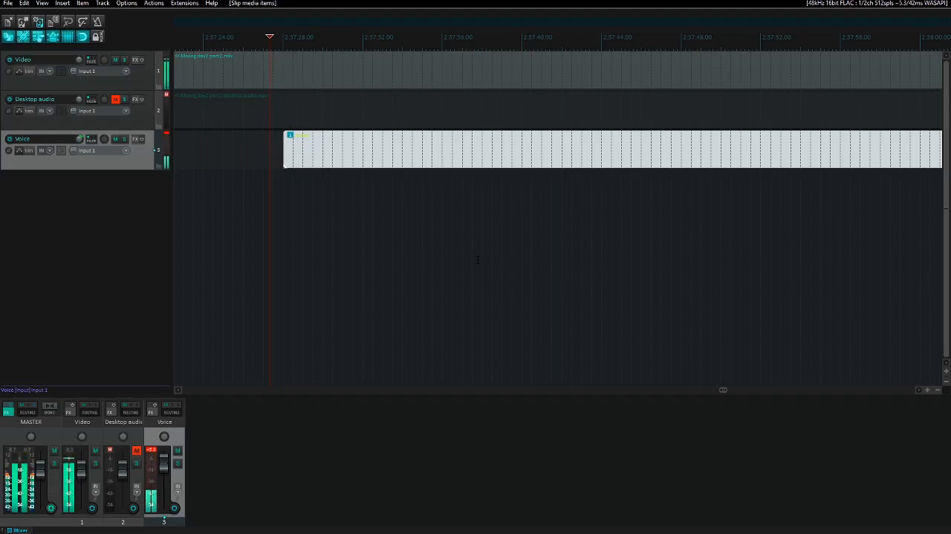
key(space)
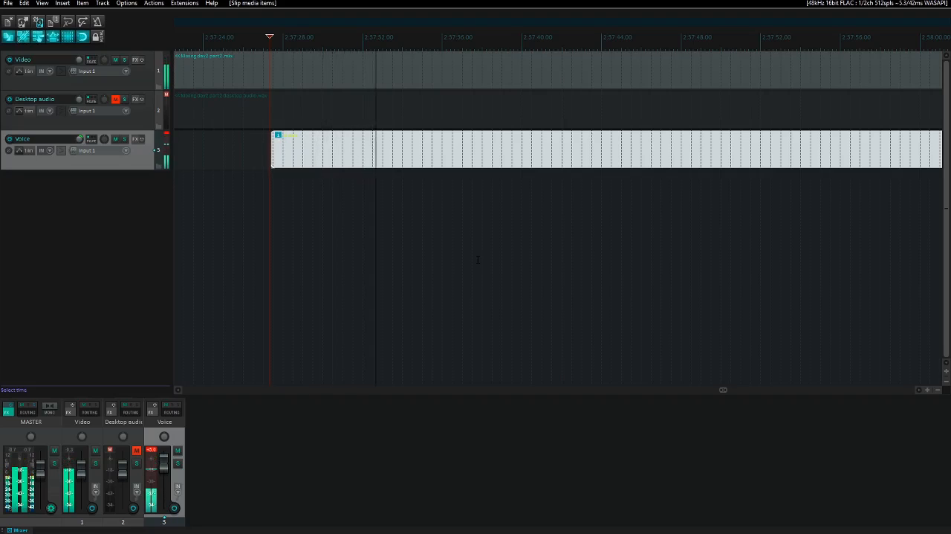
- Try nudging 4.wav earlier during playback, to start at about 2:57:25, and replay it against the video
key(KP_4)
key(KP_4)
key(KP_4)
key(KP_4)
key(KP_4)
key(KP_4)
key(KP_4)
key(KP_4)
key(KP_4)
key(KP_4)
key(KP_4)
key(KP_4)
key(KP_4)
key(KP_4)
key(KP_4)
key(KP_4)
key(KP_4)
key(KP_4)
key(KP_4)
key(KP_4)
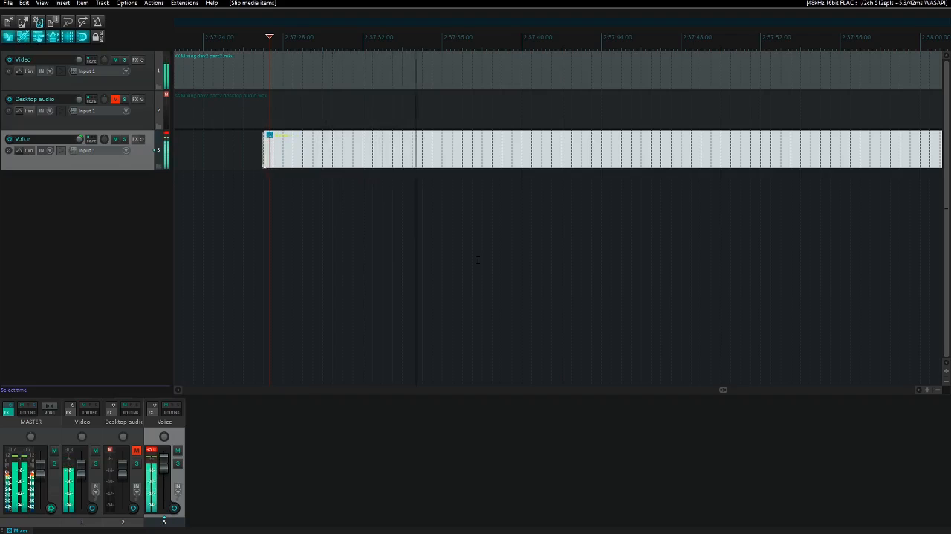
key(KP_4)
key(KP_4)
key(KP_4)
key(KP_4)
key(KP_4)
key(KP_4)
key(KP_4)
key(KP_4)
key(KP_4)
key(KP_4)
key(KP_4)
key(KP_4)
key(KP_4)
key(KP_4)
key(KP_4)
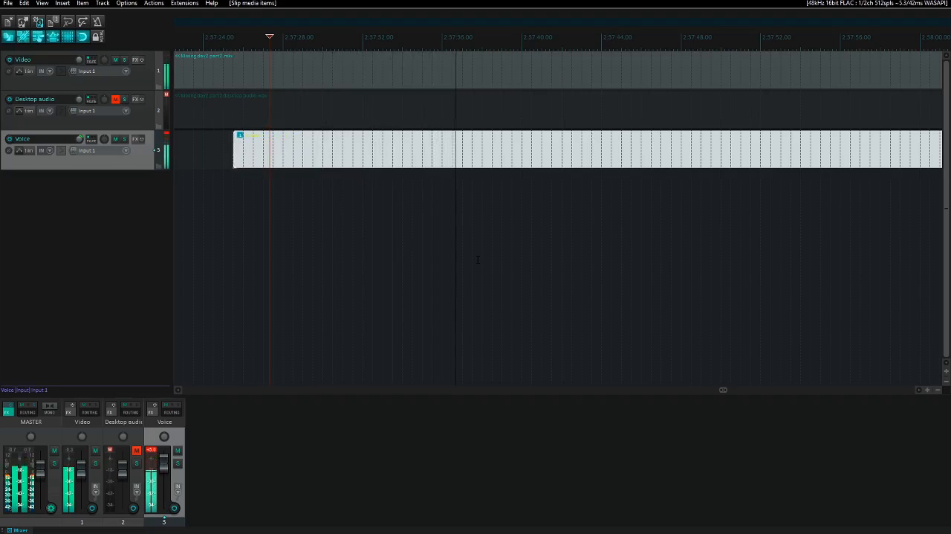
key(KP_4)
key(KP_4)
key(KP_4)
key(KP_4)
key(KP_4)
key(KP_4)
key(KP_4)
key(KP_4)
key(KP_4)
key(KP_4)
key(KP_4)
key(KP_4)
key(KP_4)
key(KP_4)
key(KP_4)
key(KP_4)
key(KP_4)
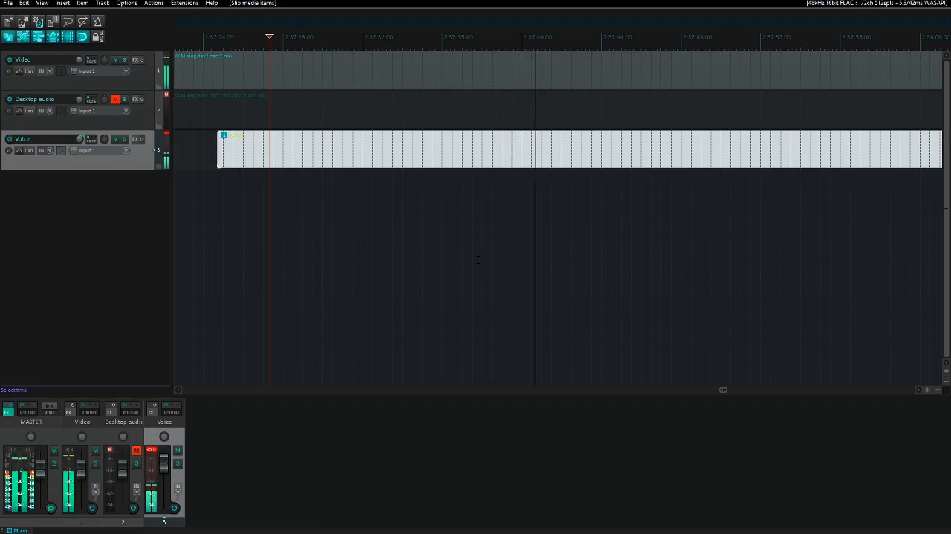
key(space)
key(space)
key(space)
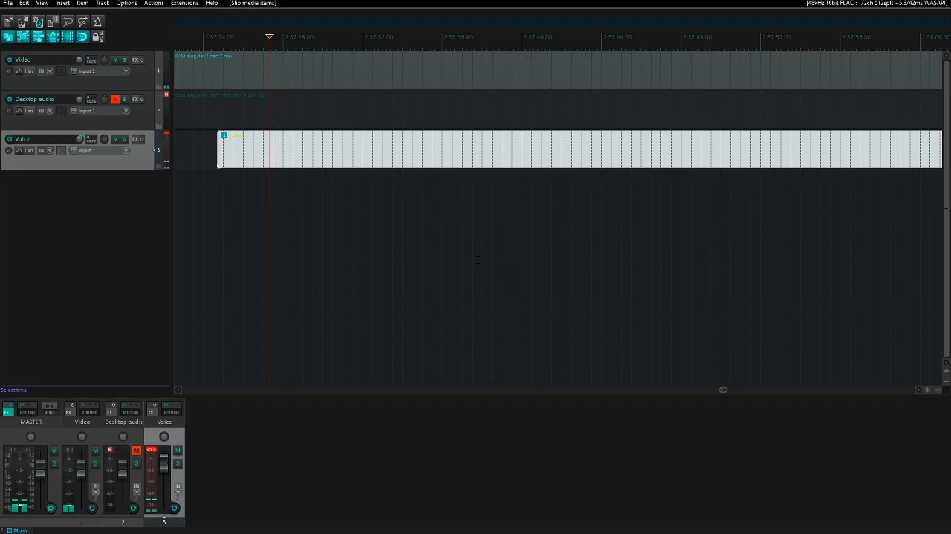
- Go to the start of 4.wav, listen to it with the Voice track soloed, and unsolo the track
key(ctrl+Left)
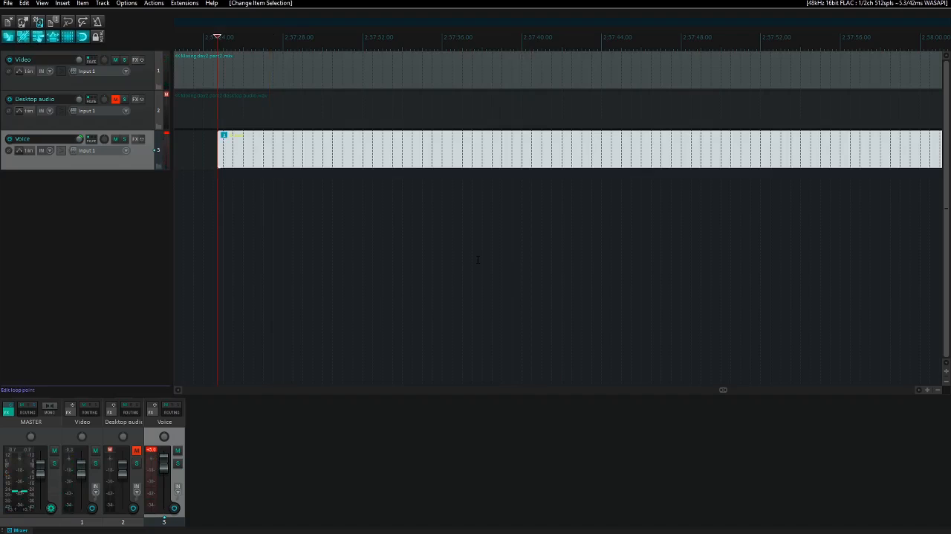
scroll(478, 259, left, 1)
key(space)
key(F6)
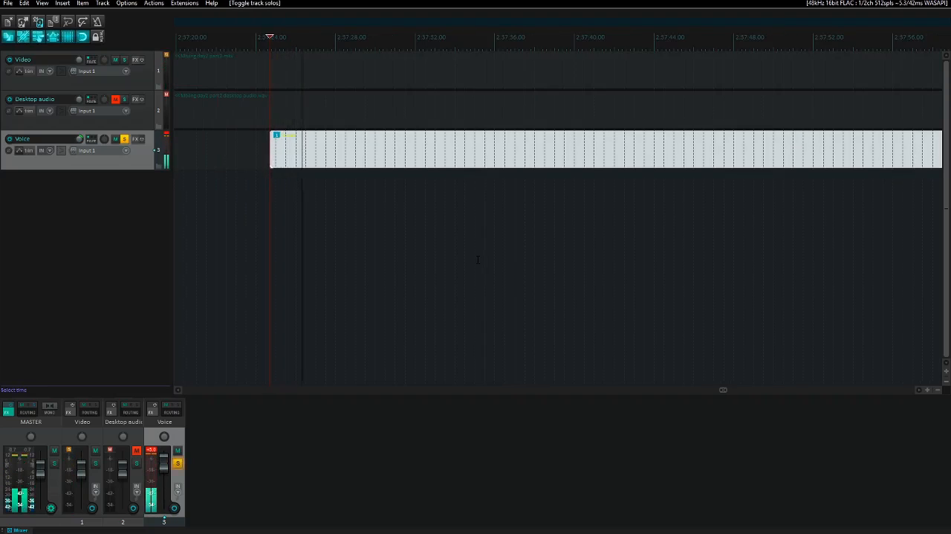
key(space)
key(F6)
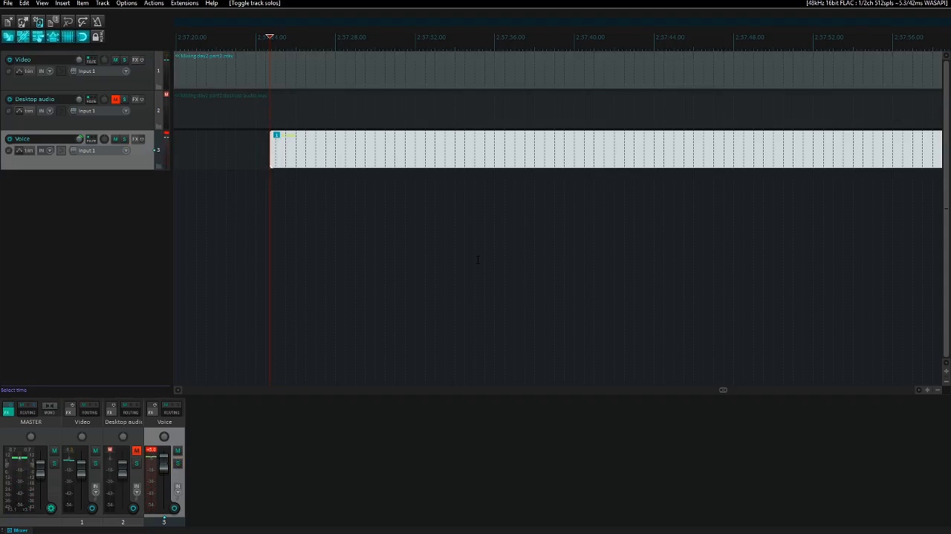
- Cut 4.wav from the Voice track, replay the video alone, and put the item back at about 2:57:26
key(ctrl+x)
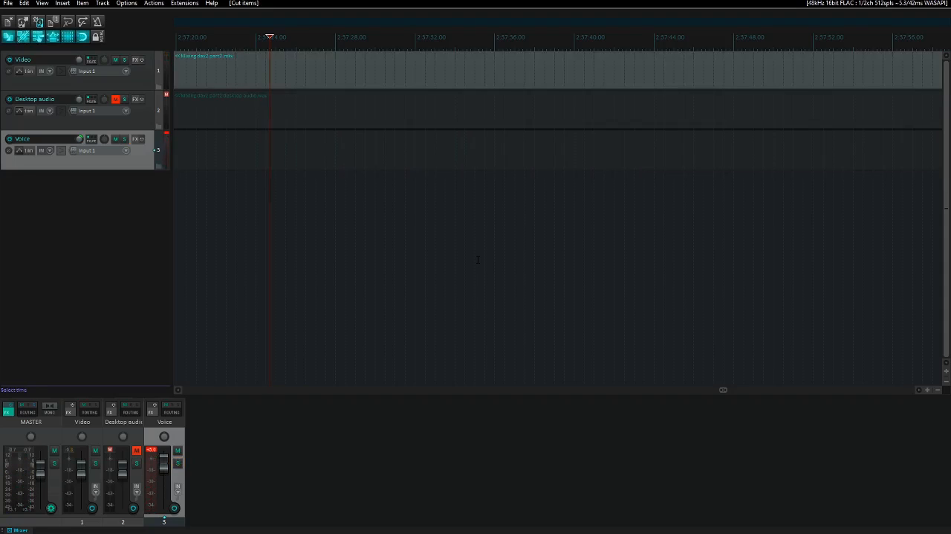
key(space)
key(space)
key(ctrl+z)
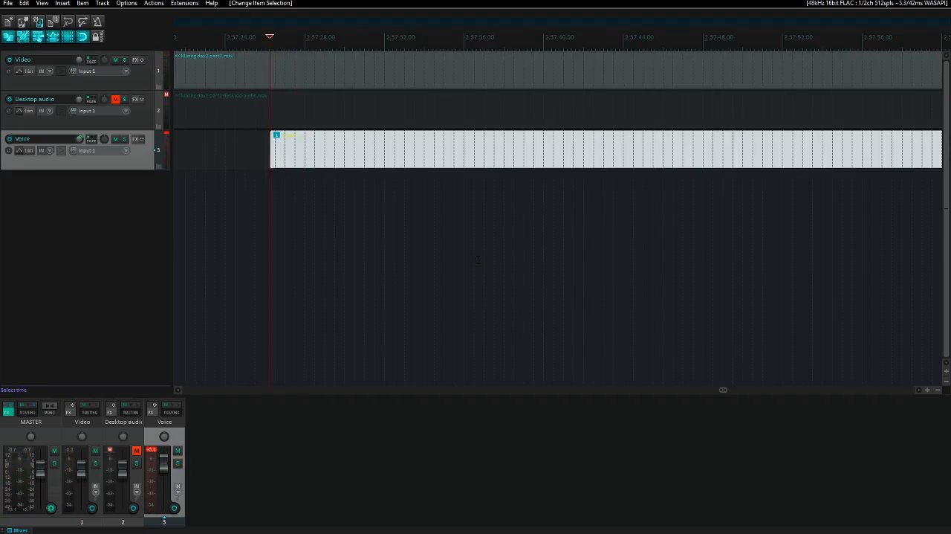
- Try nudging 4.wav later, to start at about 2:57:27.7, replaying the passage against the video between shifts
key(space)
key(space)
key(KP_6)
key(KP_6)
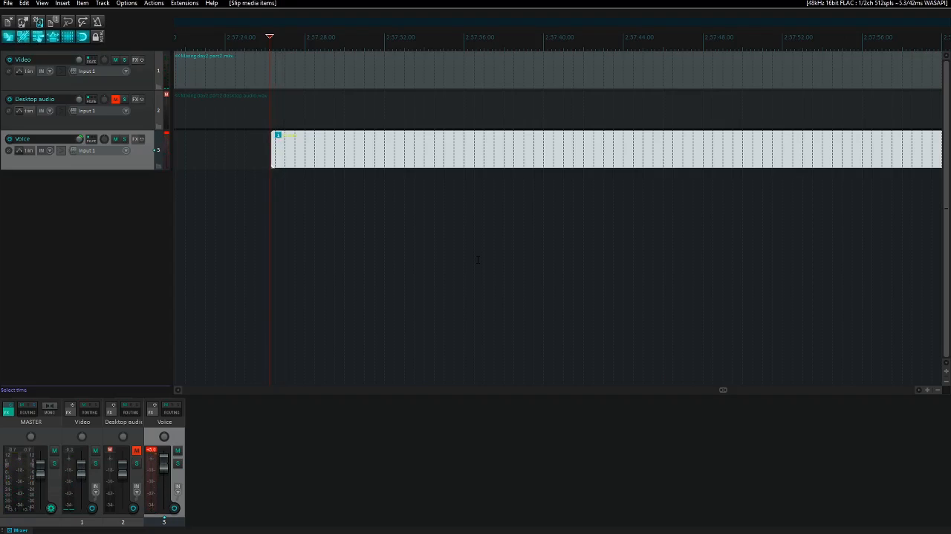
key(space)
key(space)
key(KP_6)
key(KP_6)
key(space)
key(space)
key(KP_6)
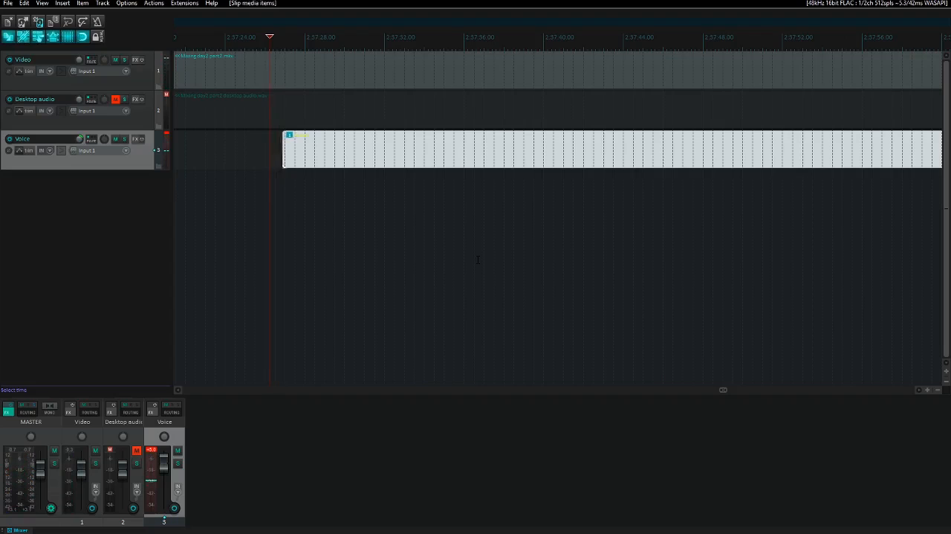
key(KP_6)
key(space)
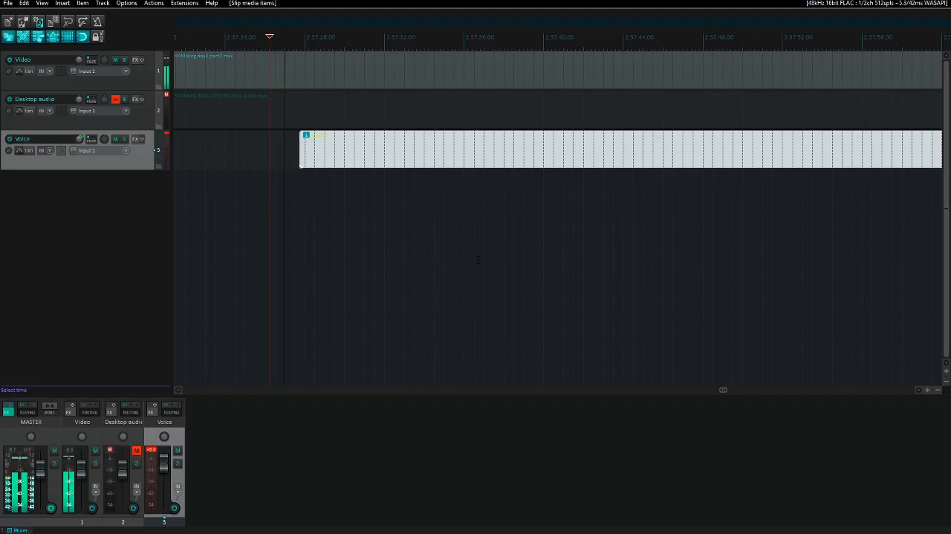
- Nudge 4.wav back earlier to start at about 2:57:26, replaying the passage against the video between shifts
key(space)
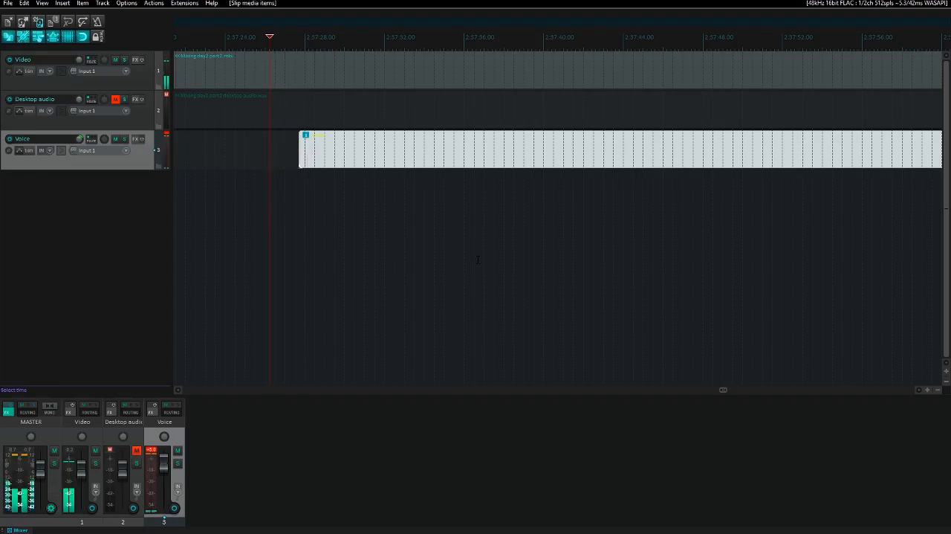
key(KP_4)
key(KP_4)
key(space)
key(space)
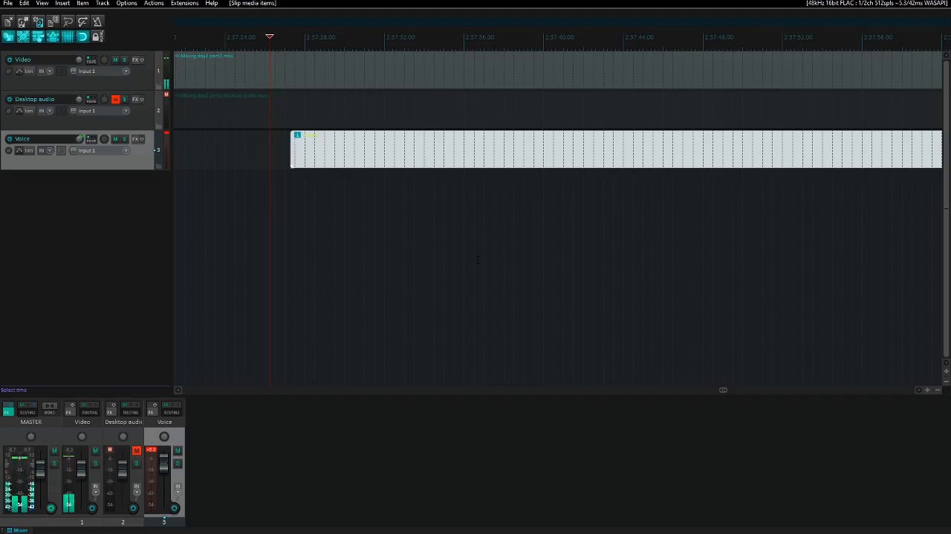
key(KP_4)
key(KP_4)
key(space)
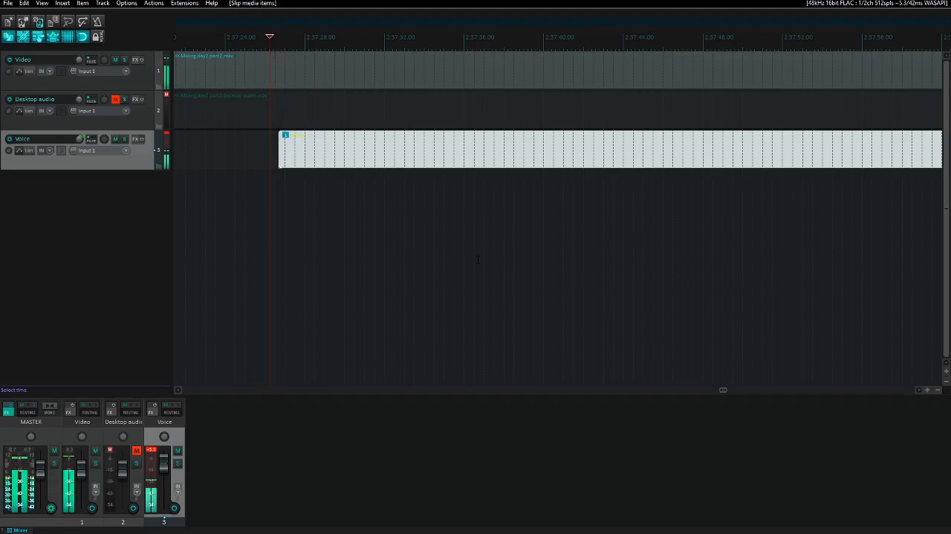
key(space)
key(space)
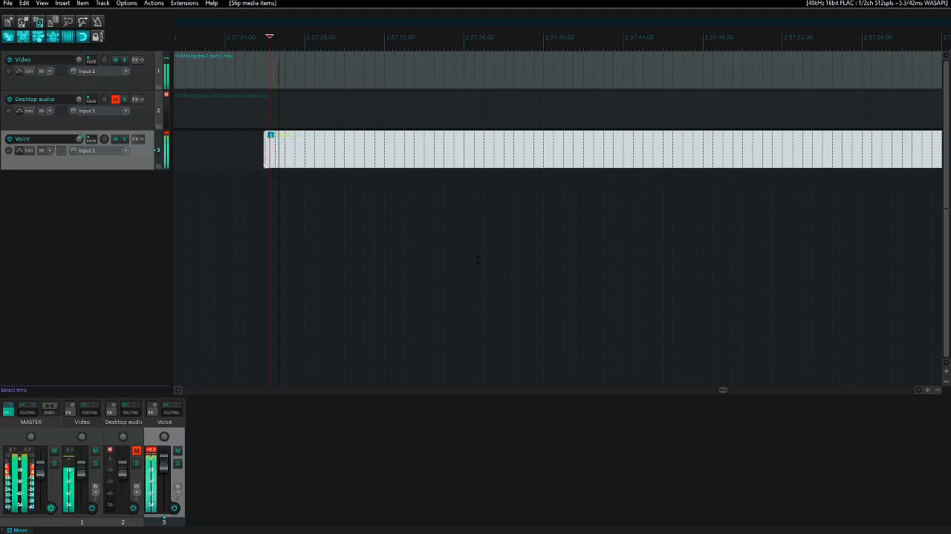
key(space)
key(KP_4)
- Fine-tune 4.wav in tiny shifts during playback until it starts at about 2:57:25.8, in time with the video
key(space)
key(space)
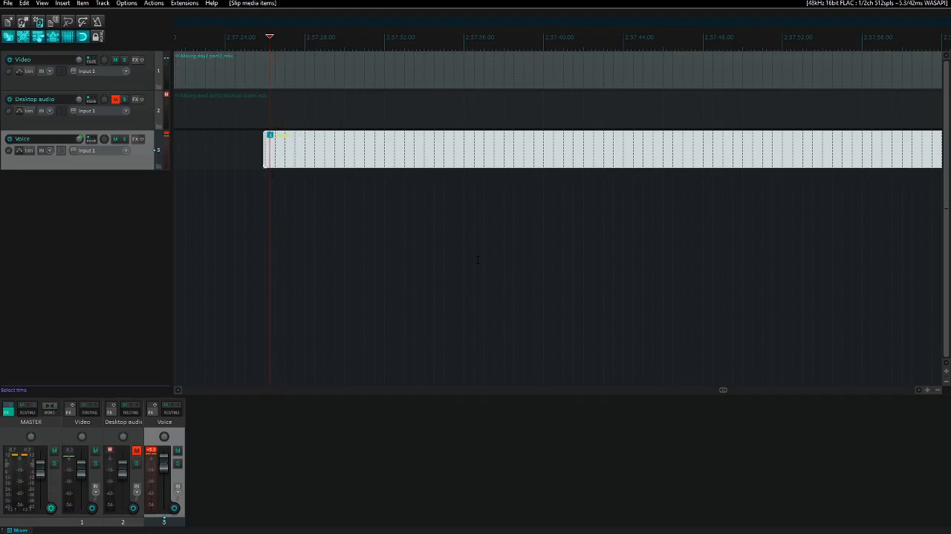
key(KP_4)
key(space)
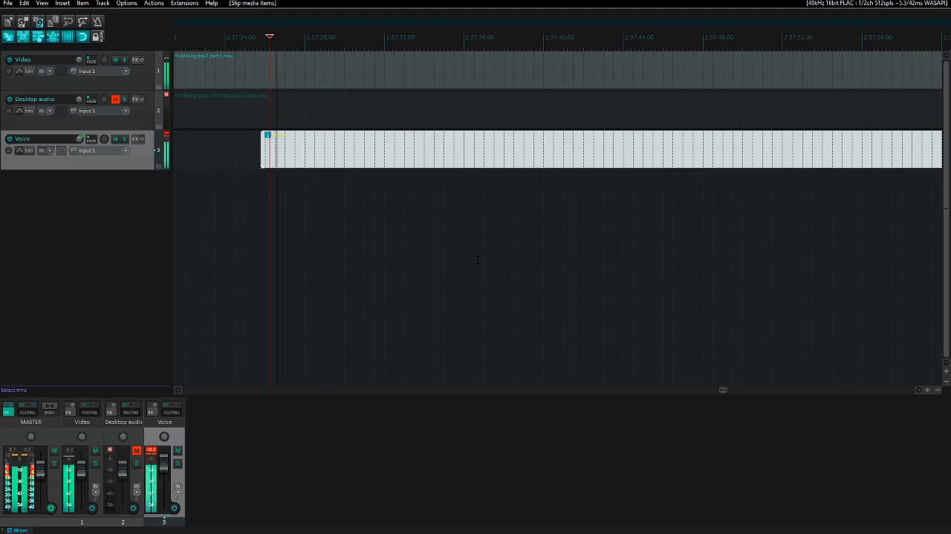
key(space)
key(KP_4)
key(space)
key(KP_6)
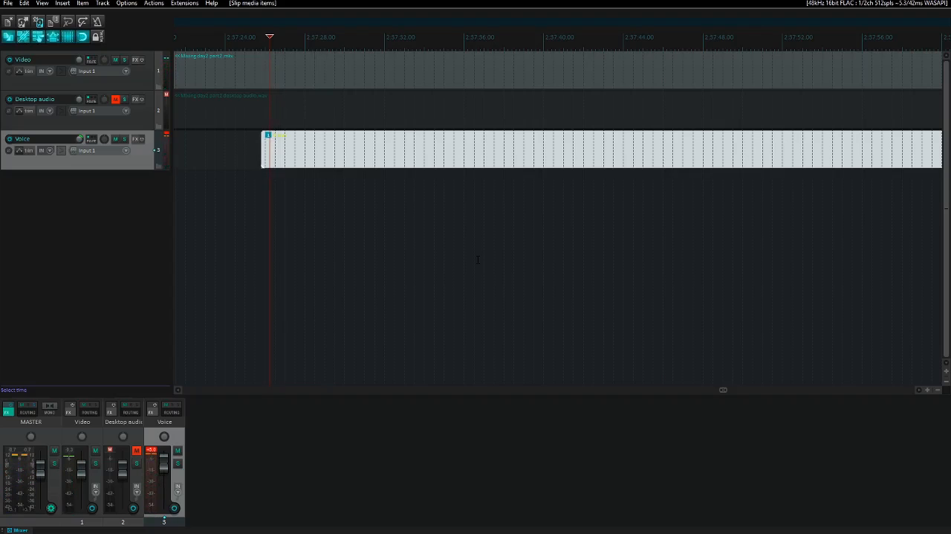
key(space)
key(space)
key(space)
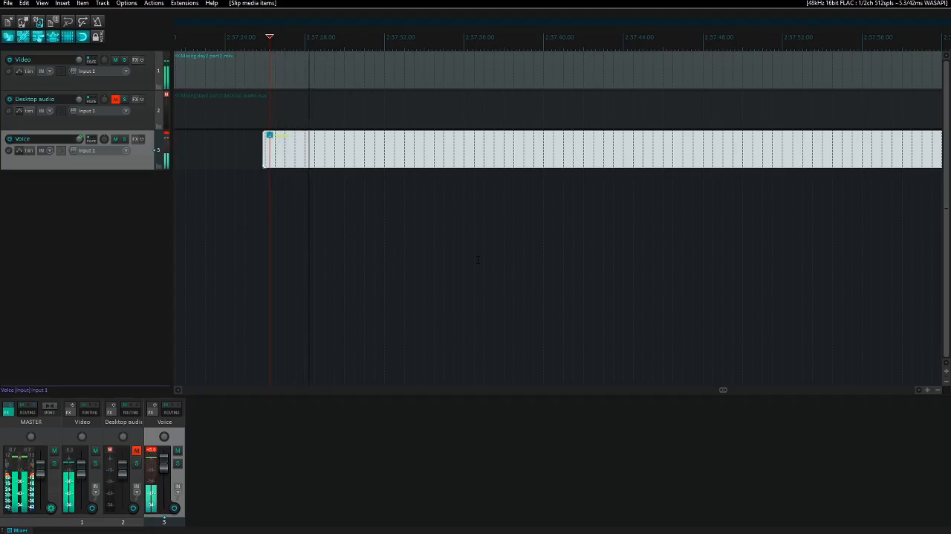
key(KP_6)
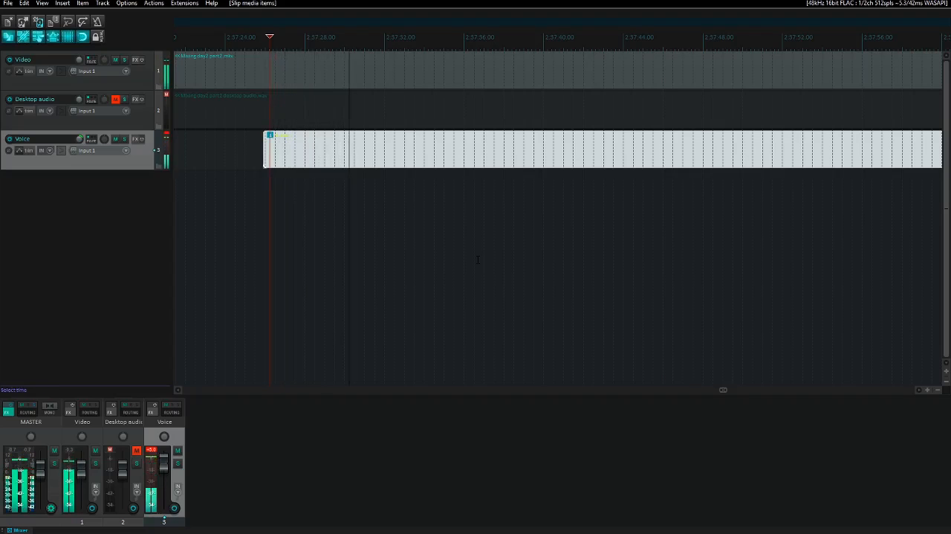
key(KP_4)
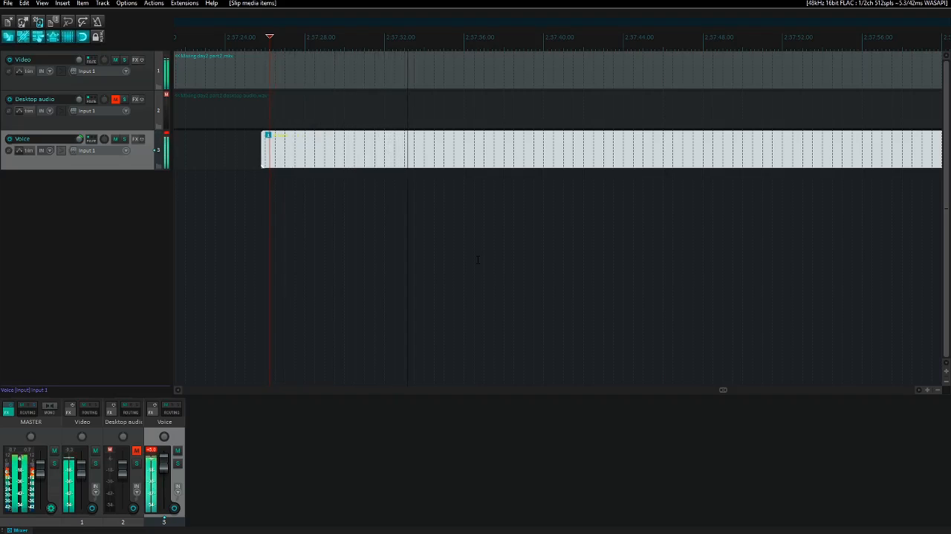
- Jump forward through the passage to about 2:58:48, playing sections to check the sync of voice and video
key(Page_Up)
key(space)
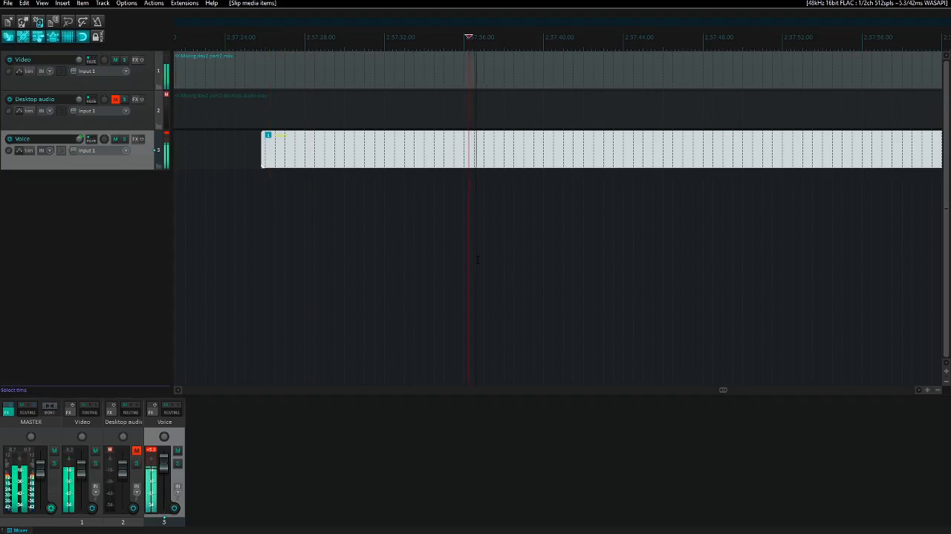
key(Page_Up)
key(Page_Up)
key(Page_Up)
key(Page_Up)
key(Page_Up)
key(Page_Up)
key(Page_Up)
key(Page_Up)
key(Page_Up)
key(Page_Up)
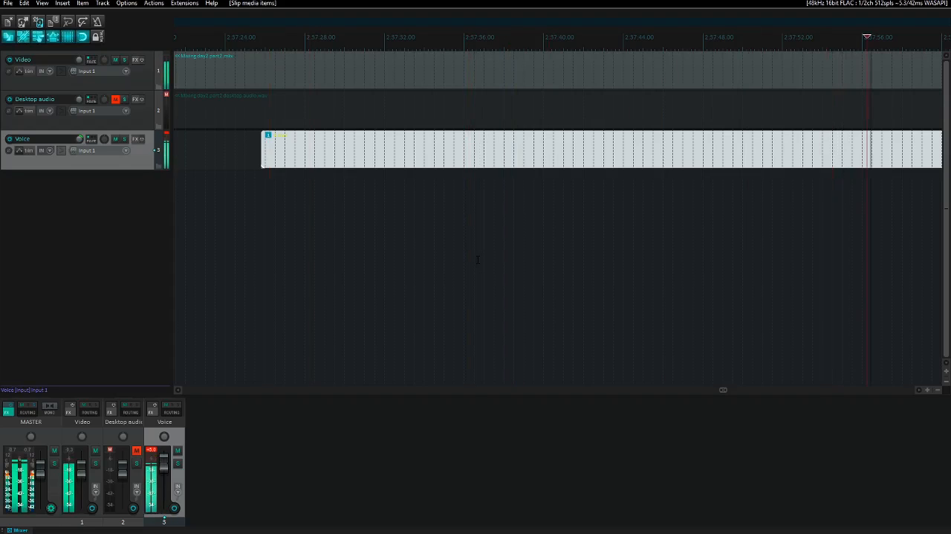
key(space)
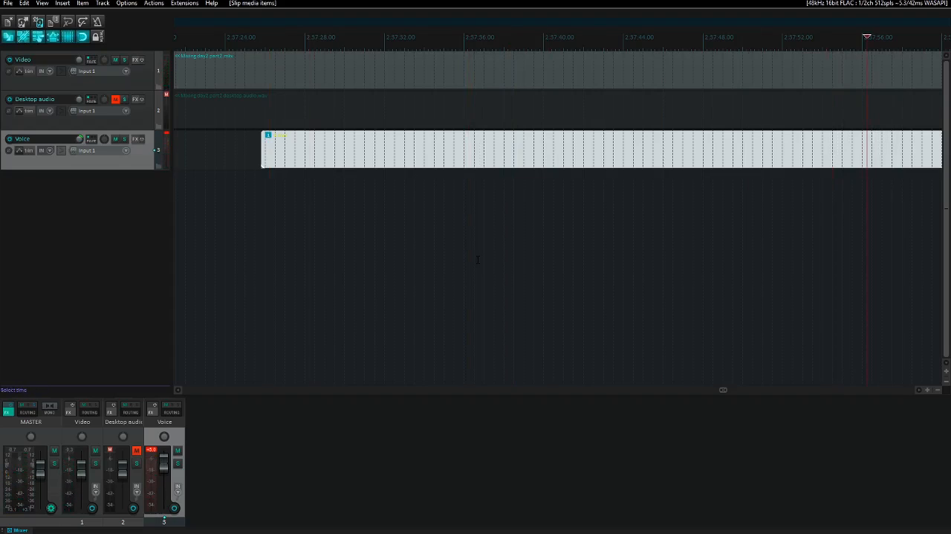
key(Page_Up)
key(Page_Up)
key(Page_Up)
key(Page_Up)
key(Page_Up)
key(Page_Up)
key(Page_Up)
key(Page_Up)
key(Page_Up)
key(space)
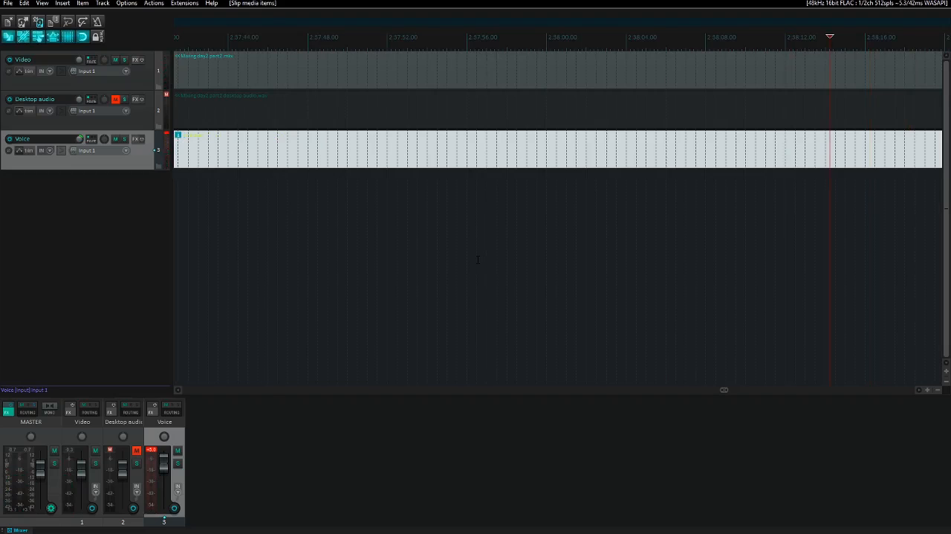
key(space)
key(Page_Up)
key(Page_Up)
key(Page_Up)
key(Page_Up)
key(Page_Up)
key(Page_Up)
key(Page_Up)
key(Page_Up)
key(Page_Up)
key(Page_Up)
key(Page_Up)
key(Page_Up)
key(Page_Up)
key(Page_Up)
key(Page_Up)
key(Page_Up)
key(Page_Up)
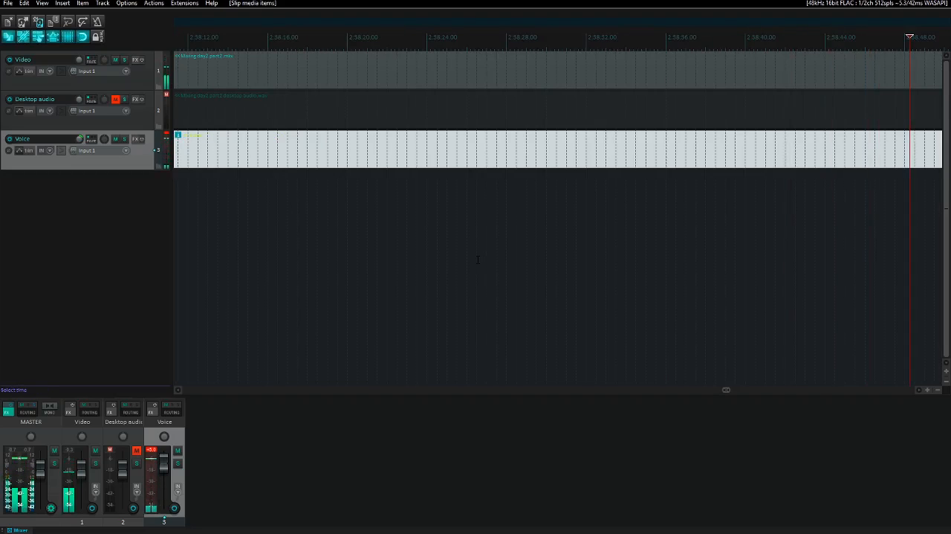
- Listen near the end of day 2 part 2 and remove all content from about 3:31:12 to the project's end
key(Up)
key(Up)
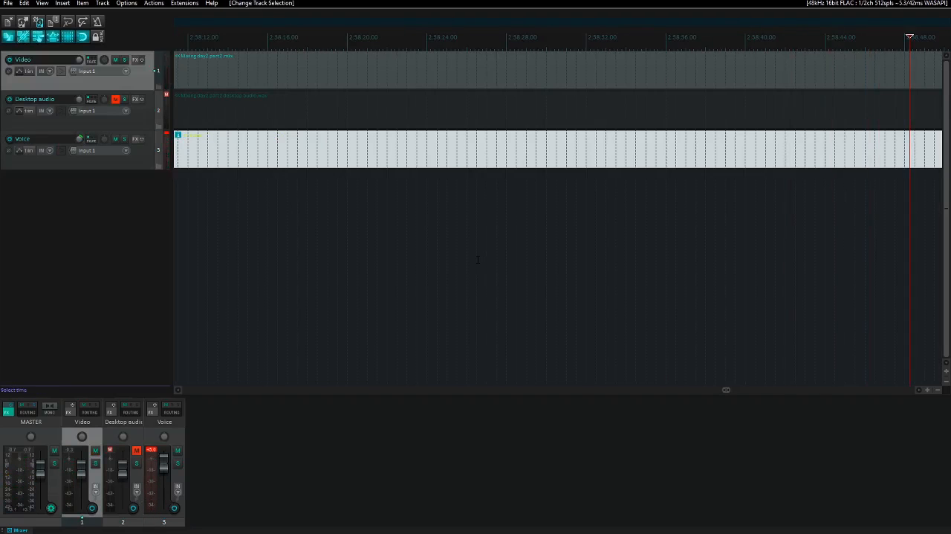
key(ctrl+Left)
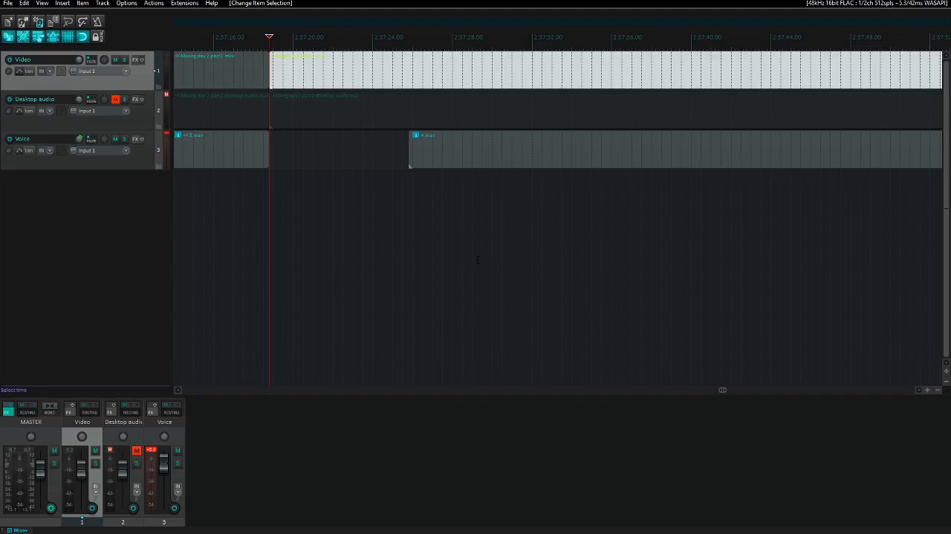
key(End)
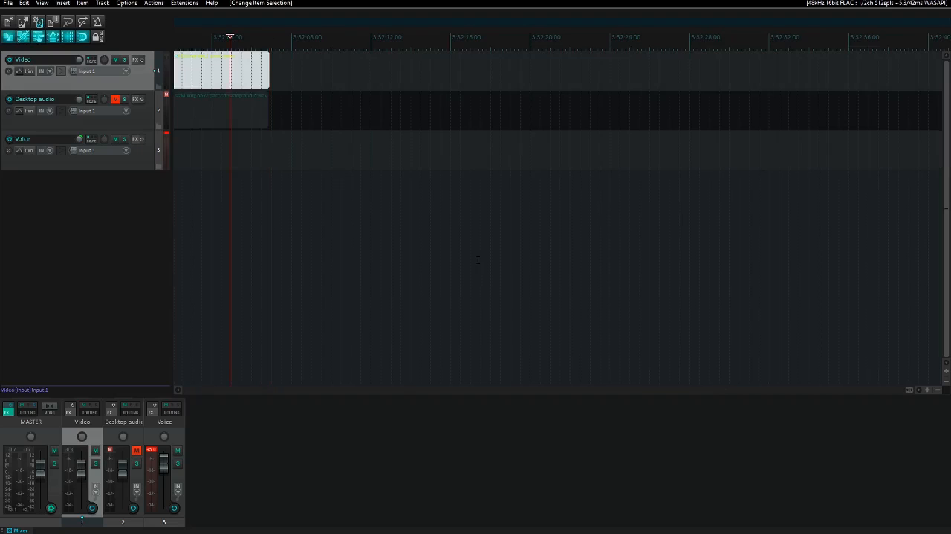
key(ctrl+r)
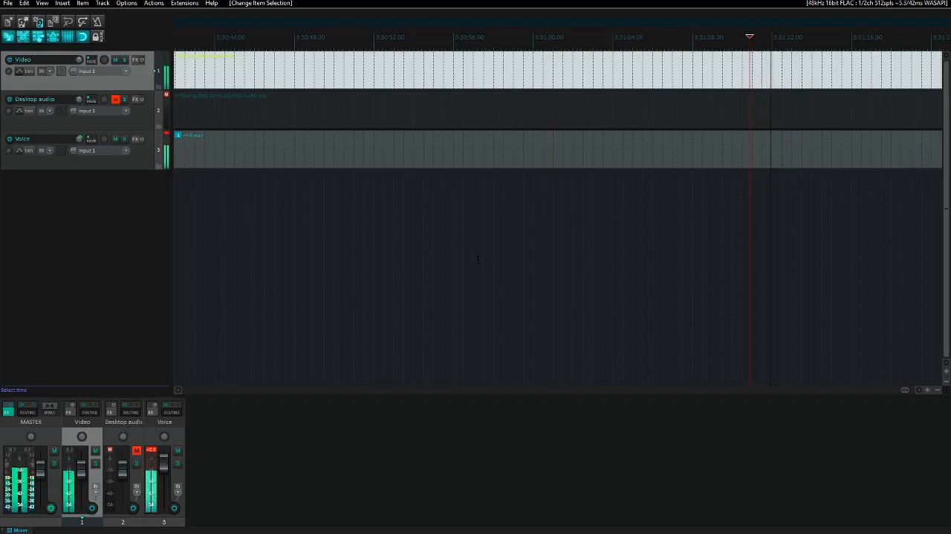
key(space)
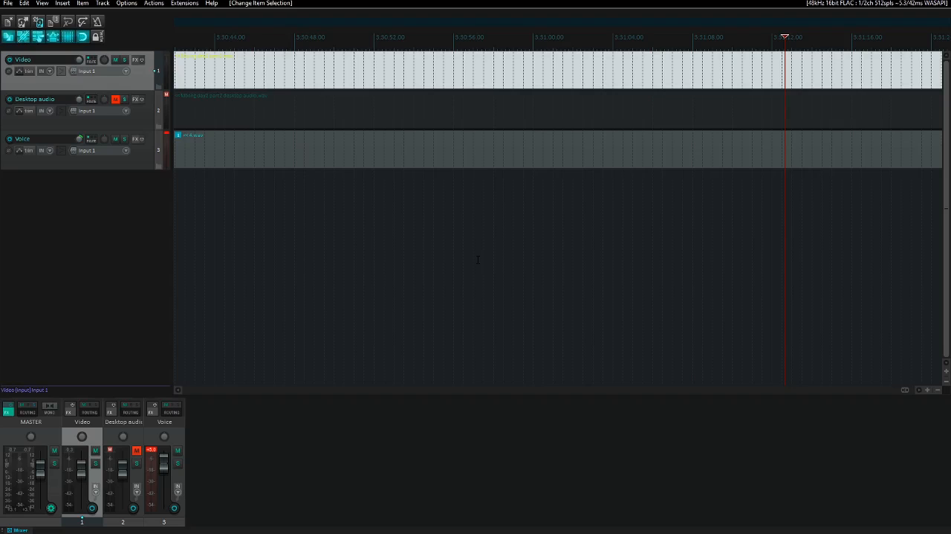
key(alt+End)
key(ctrl+Delete)
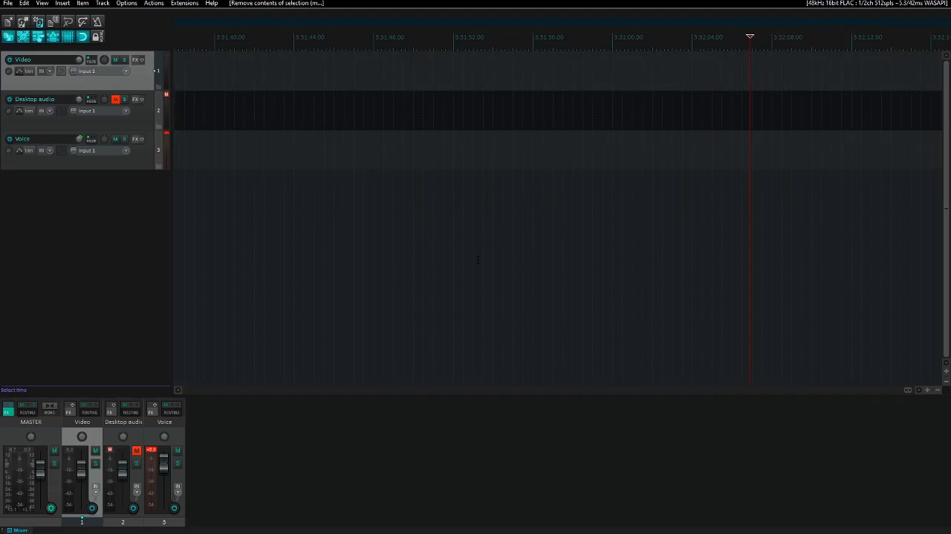
- Insert Mixing day2 part 3.mkv from the Raw videos folder on the Video track at the trimmed end of part 2
key(ctrl+Left)
key(alt+End)
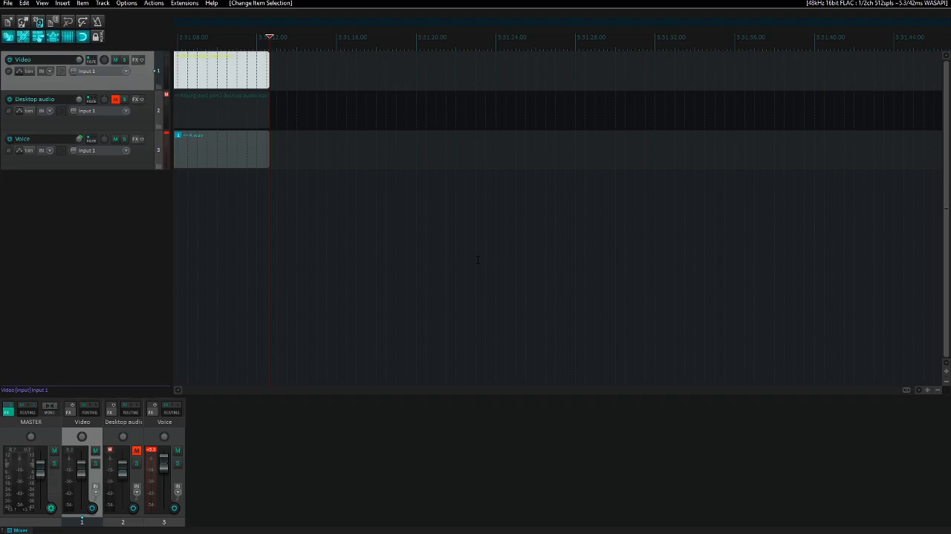
key(Insert)
key(alt+Up)
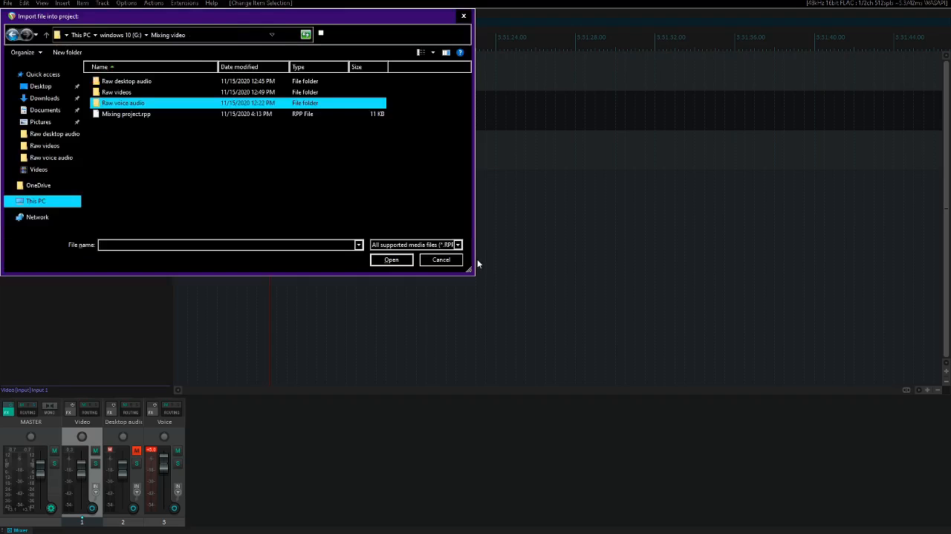
key(Up)
key(Down)
key(Down)
key(Up)
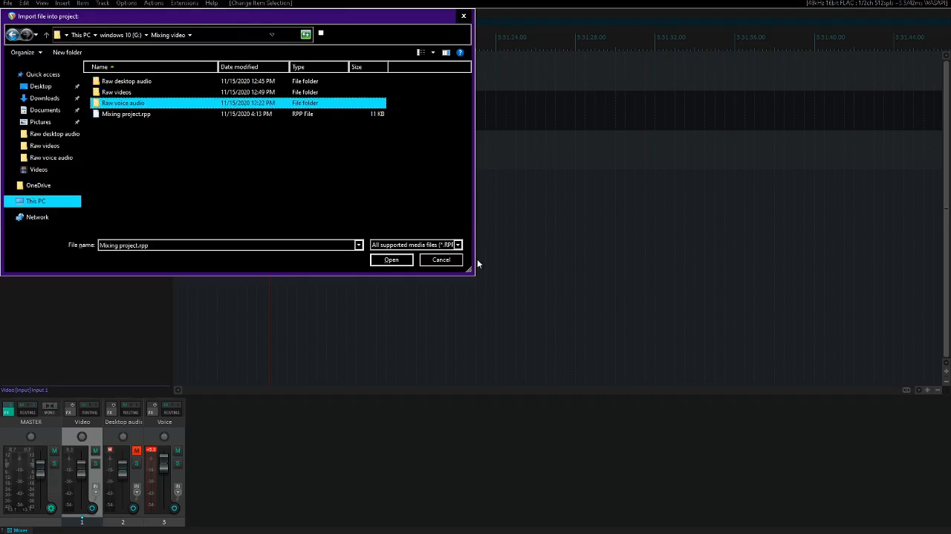
key(Up)
key(Return)
key(End)
key(Left)
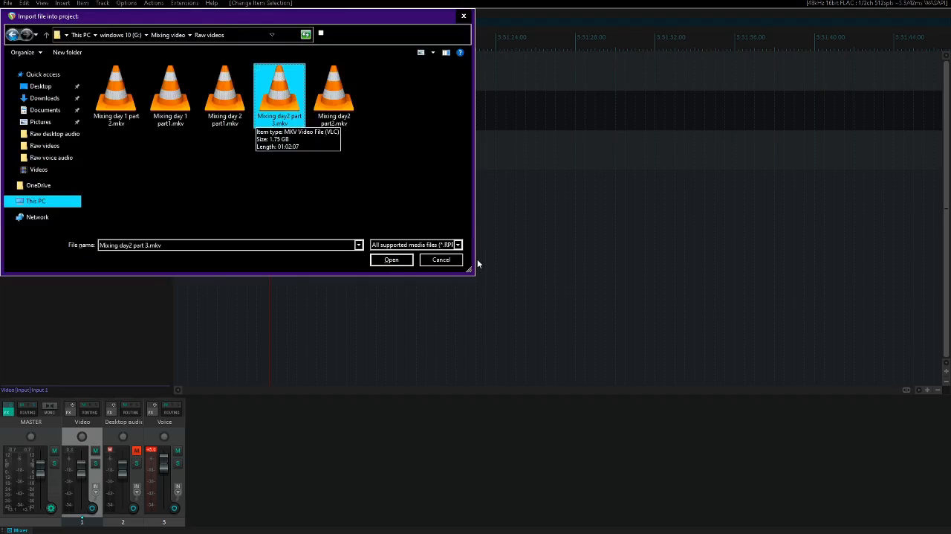
key(Return)
key(ctrl+Right)
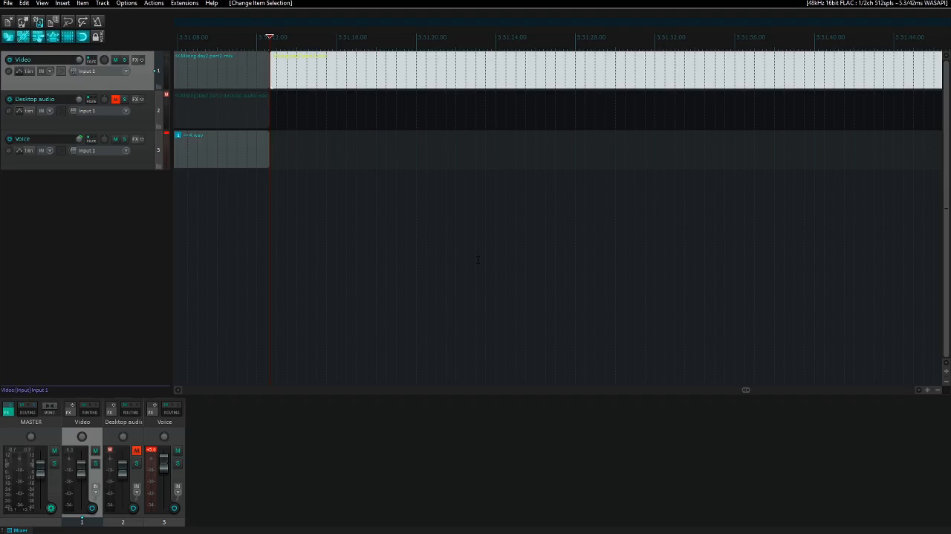
- Insert the Mixing day2 part 3 desktop audio file on the Desktop audio track, at the start of the part 3 video
key(Down)
key(Insert)
key(shift+Tab)
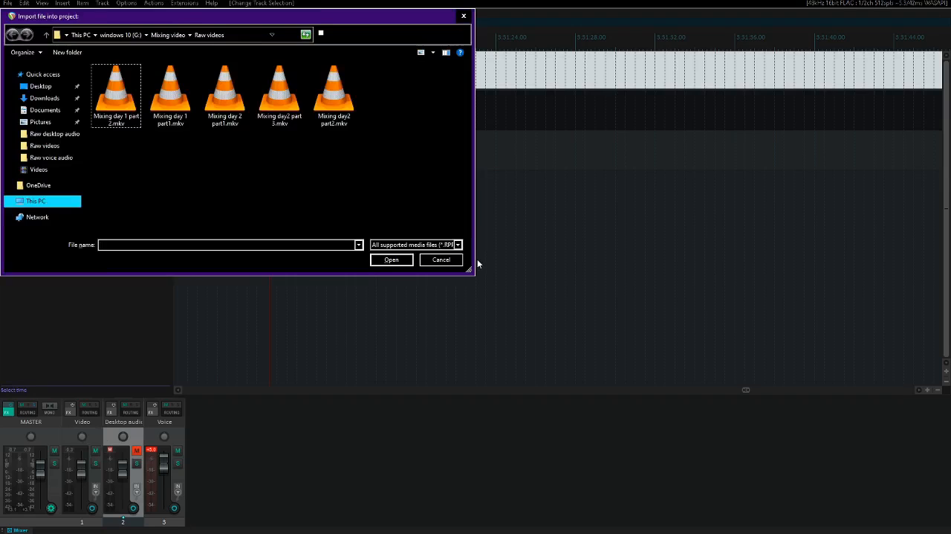
key(BackSpace)
key(Up)
key(Return)
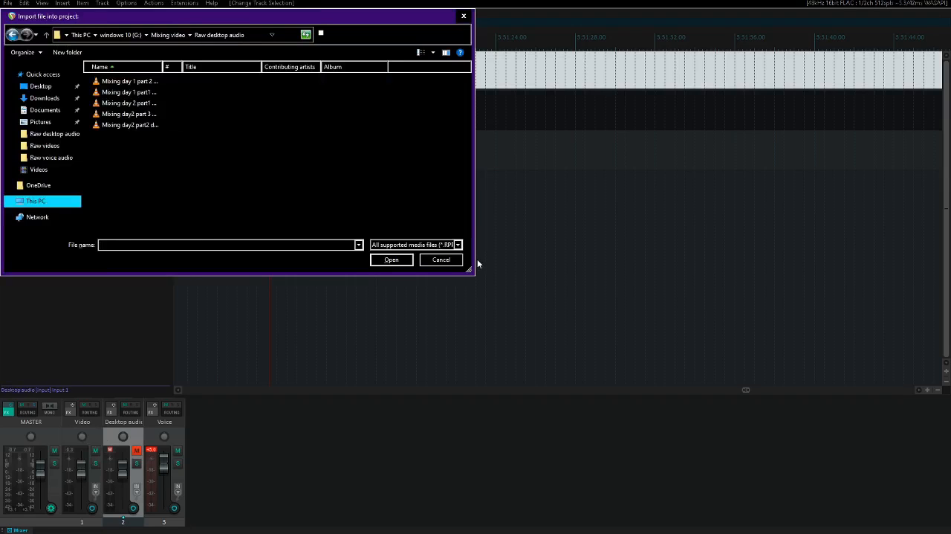
key(End)
key(Up)
key(Return)
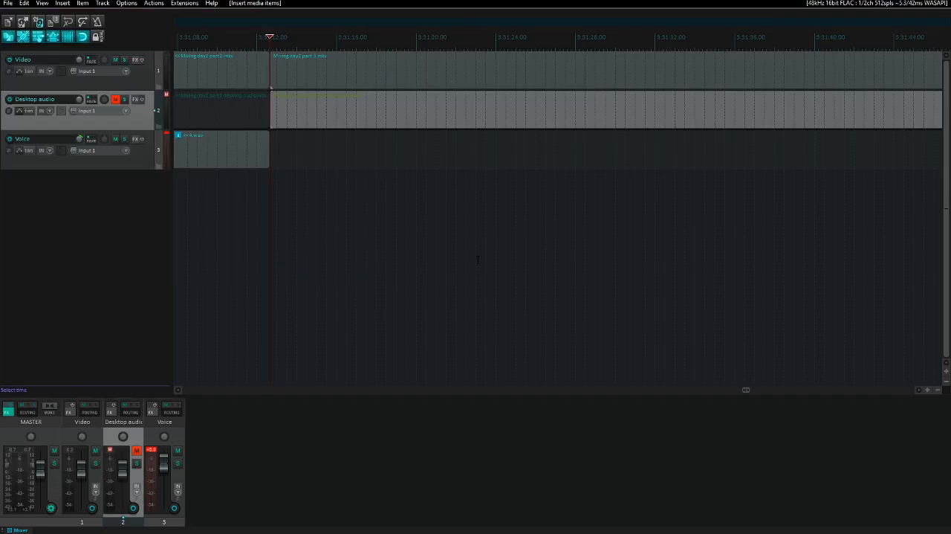
key(ctrl+Right)
- Unmute the Desktop audio track, play the start of day 2 part 3 briefly, and mute the track again
key(F5)
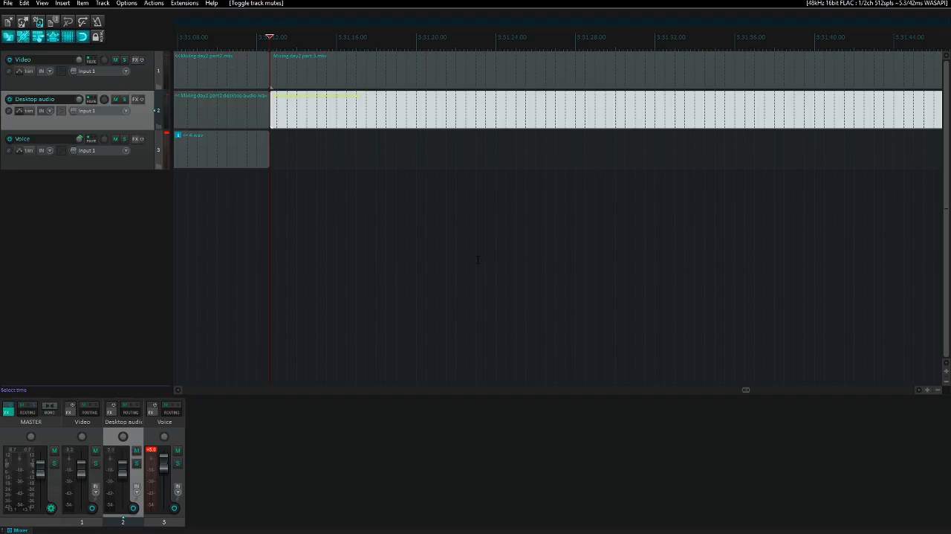
key(space)
key(space)
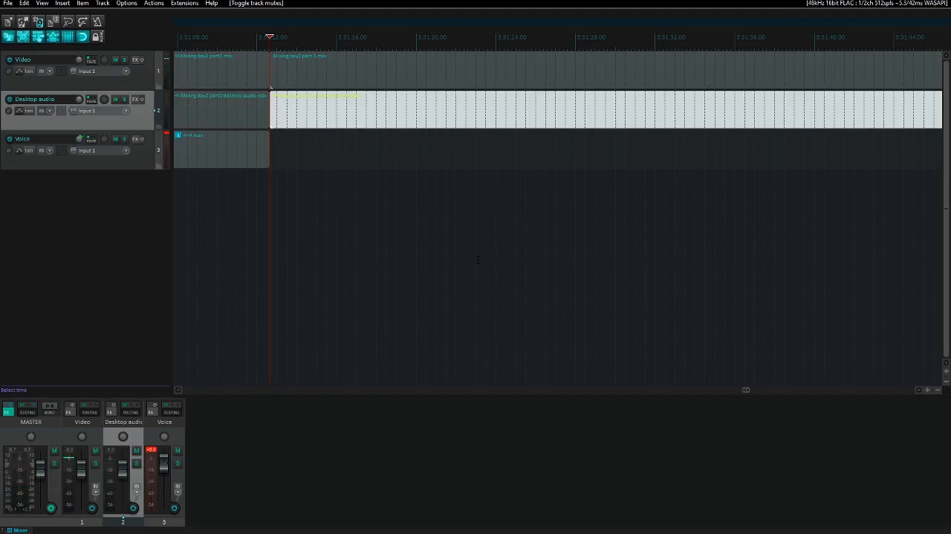
key(F5)
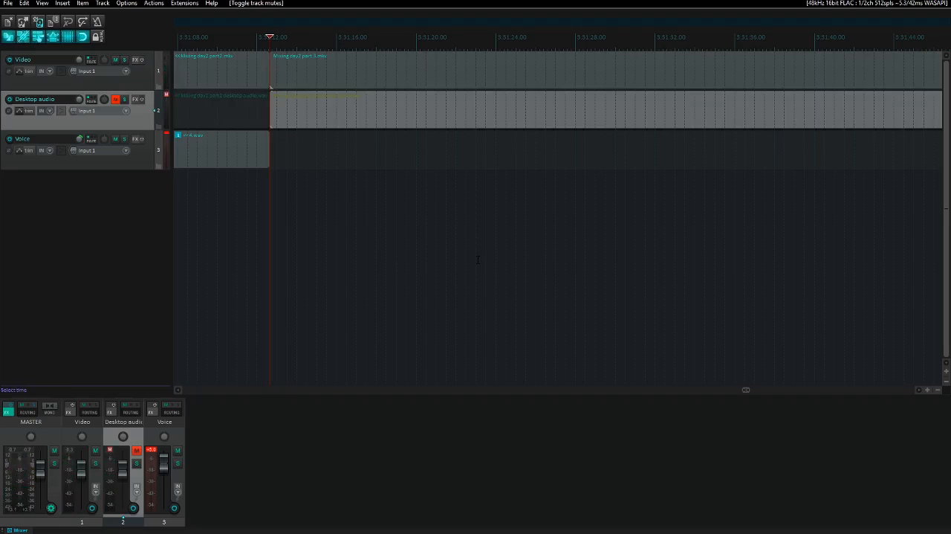
- Start a time selection at the beginning of day 2 part 3 and listen ahead in the video's audio to about 3:31:30
key(bracketleft)
key(space)
key(Page_Down)
key(Page_Down)
key(Page_Down)
key(Page_Down)
key(Page_Down)
key(Page_Down)
key(Page_Down)
key(Page_Down)
key(Page_Down)
key(Page_Down)
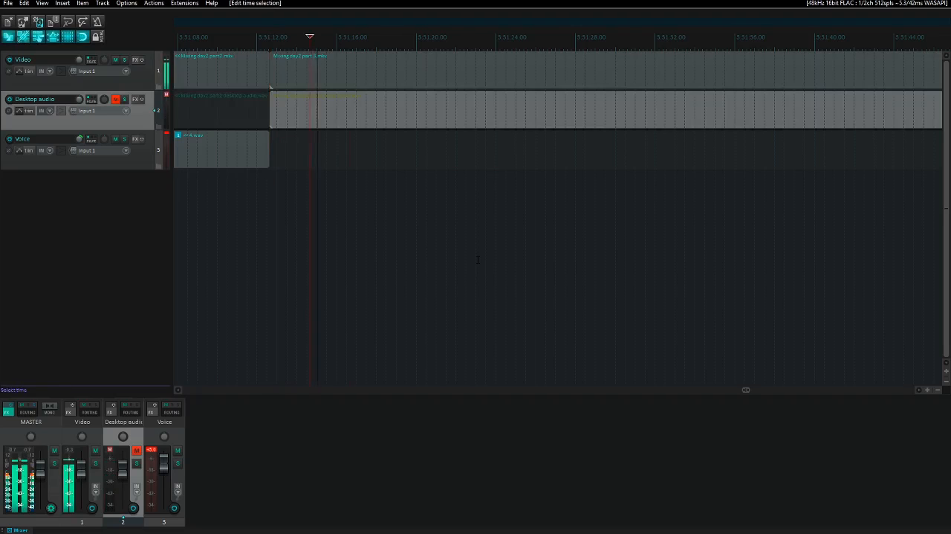
key(Page_Up)
key(Page_Up)
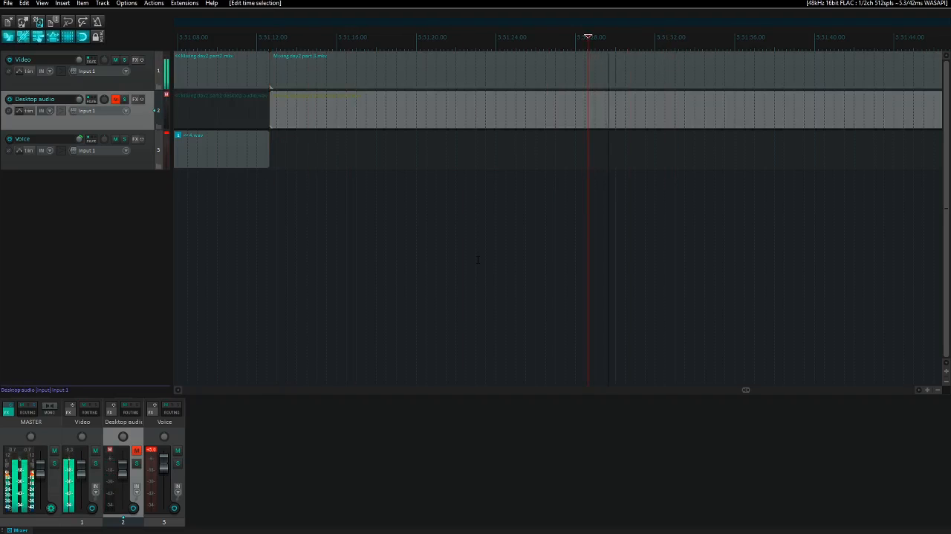
key(ctrl+space)
key(space)
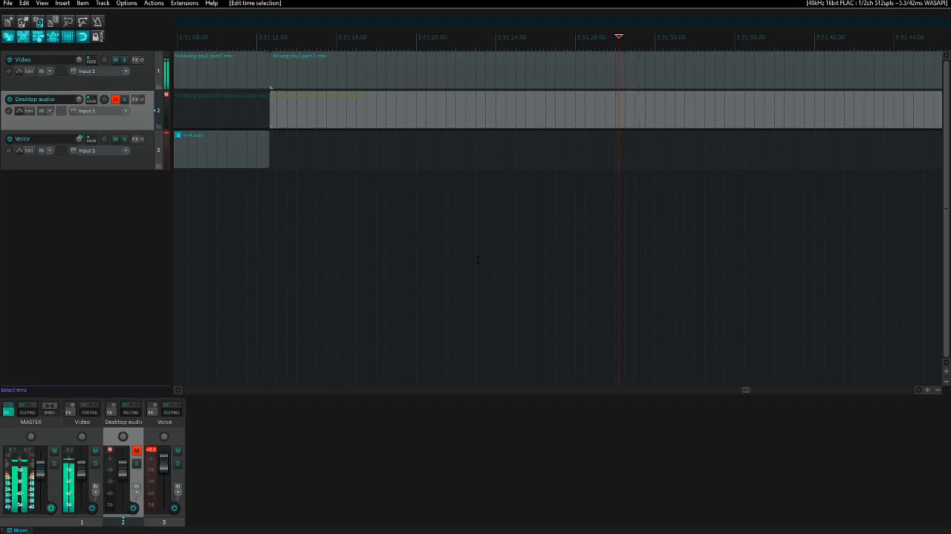
- Replay around 3:31:30 to pinpoint the cut point and set the time selection's end there
key(space)
key(space)
key(space)
key(space)
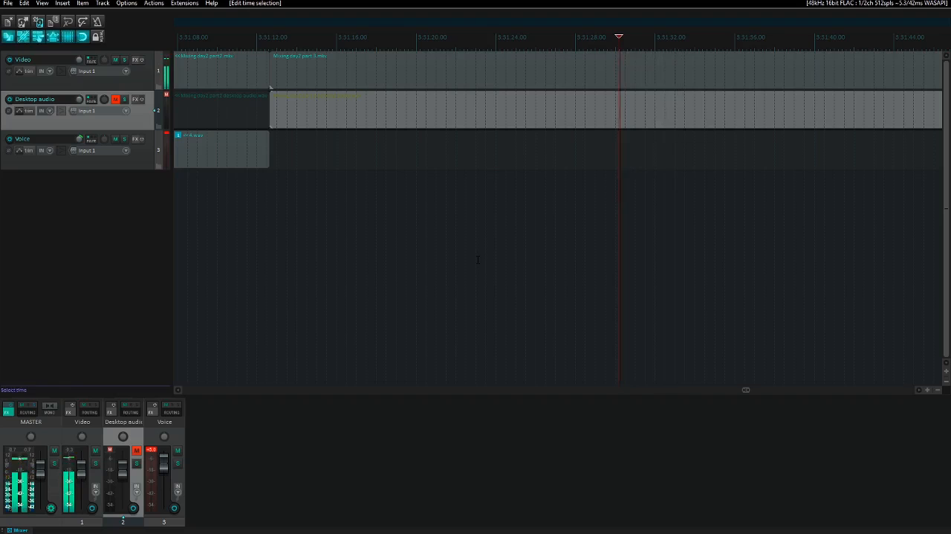
key(ctrl+space)
key(Left)
key(Left)
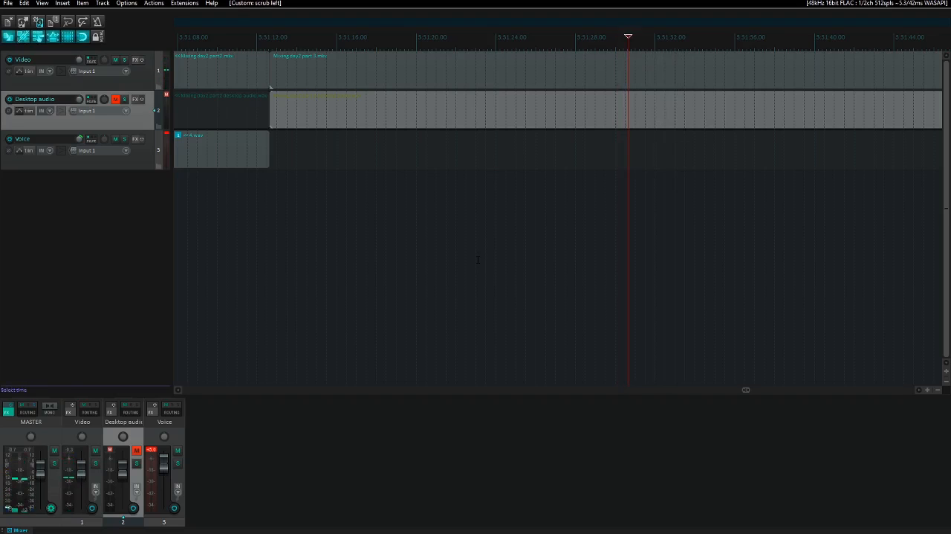
key(Left)
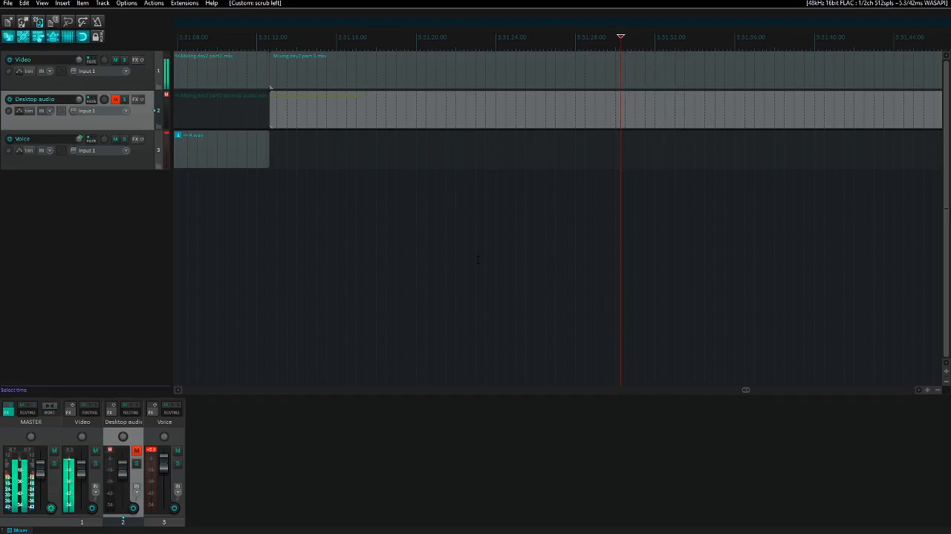
key(])
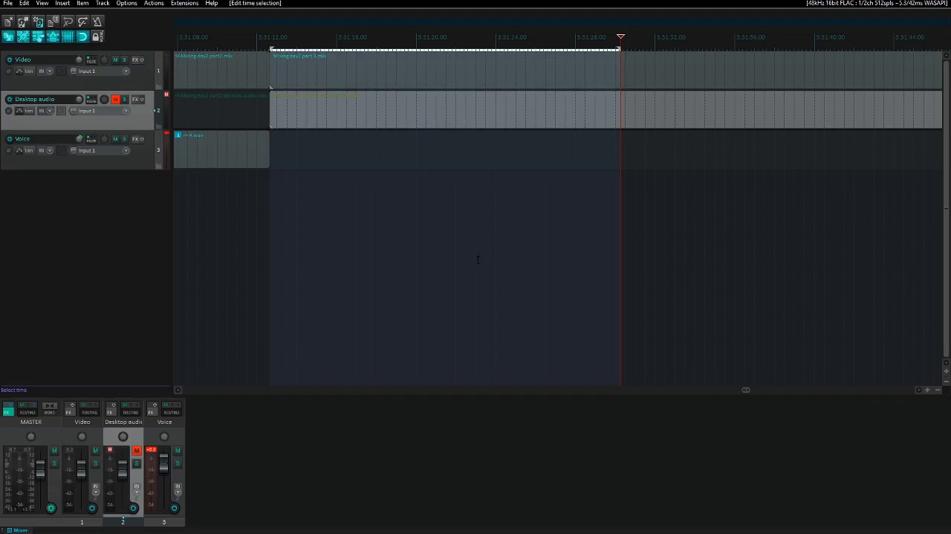
- Remove the selected opening section of the part 3 recordings with the gap closed, and play the new start briefly
key(F5)
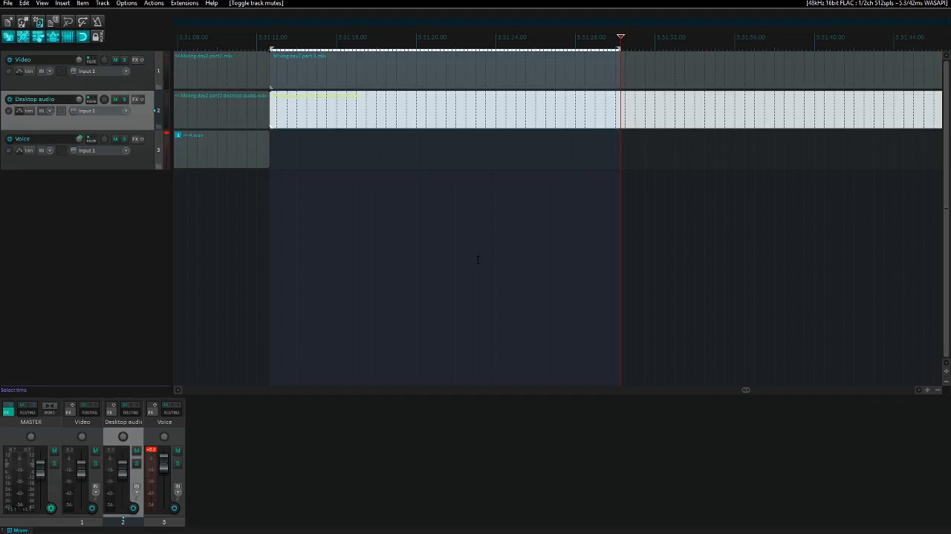
key(F5)
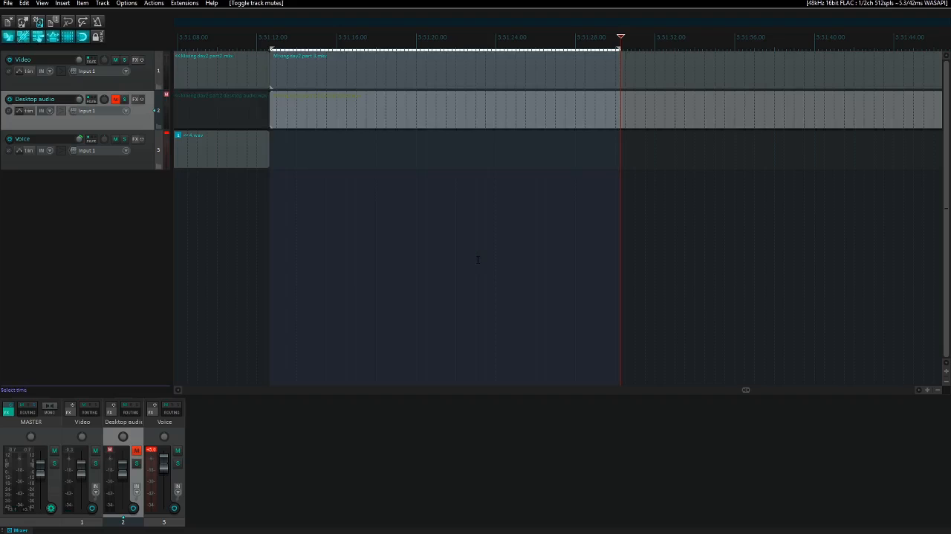
key(ctrl+Delete)
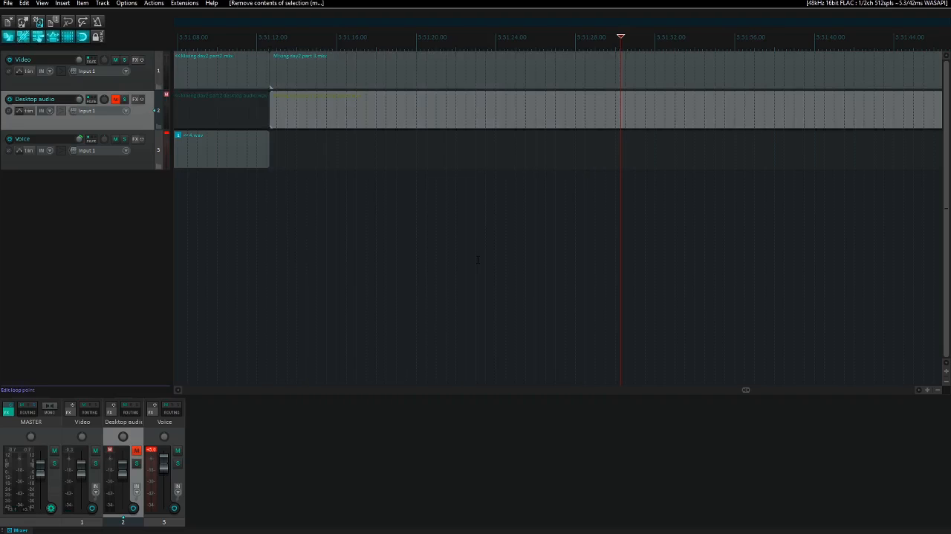
key(ctrl+Left)
key(space)
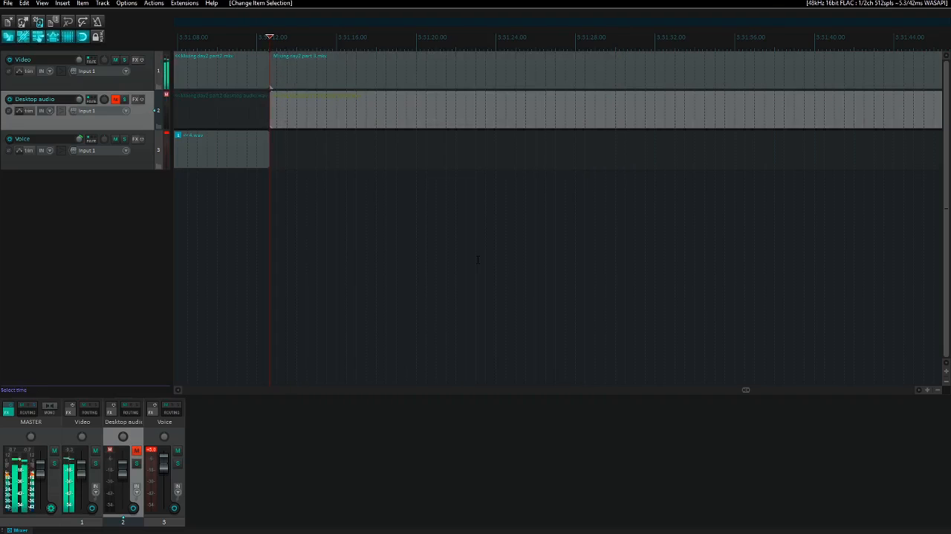
key(space)
- Insert 5.wav from the Raw voice audio folder on the Voice track at the start of part 3
key(Down)
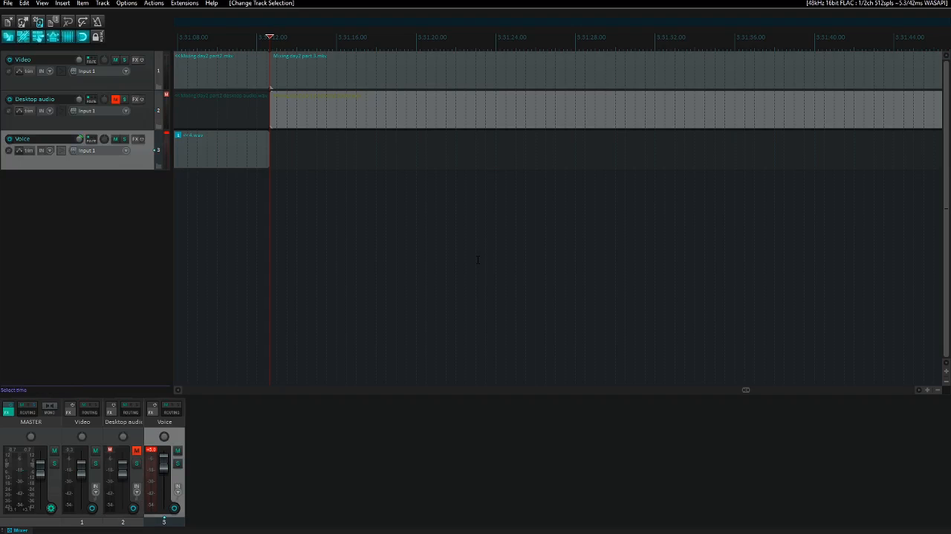
key(Insert)
key(shift+Tab)
key(BackSpace)
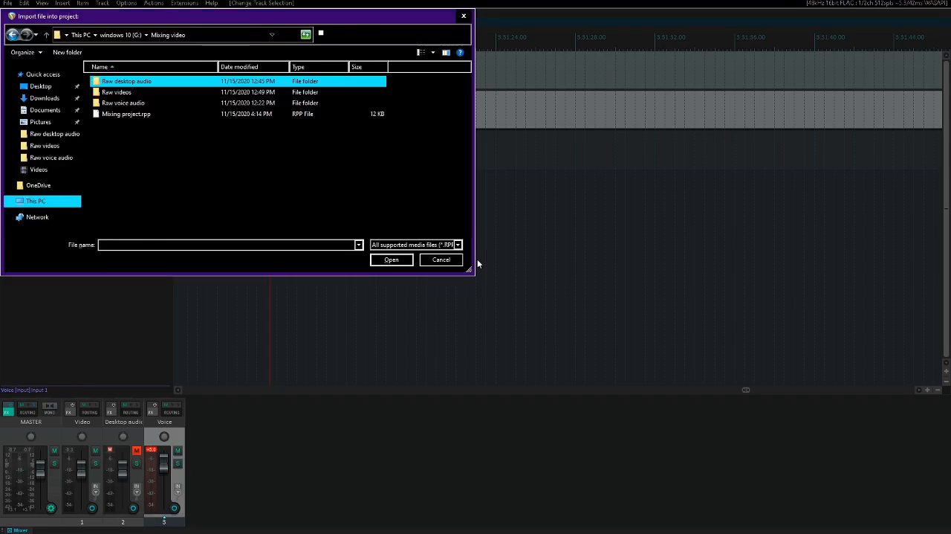
key(Down)
key(Down)
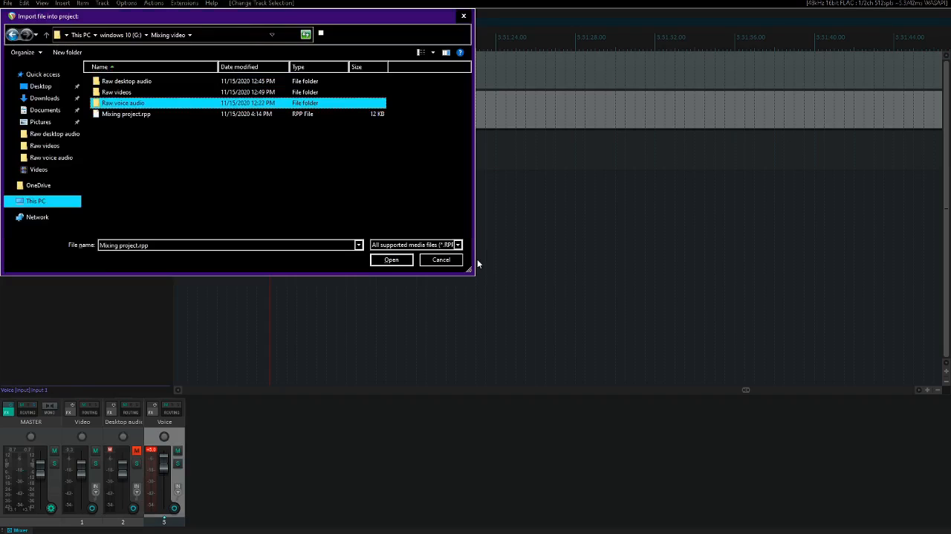
key(Return)
key(End)
key(Return)
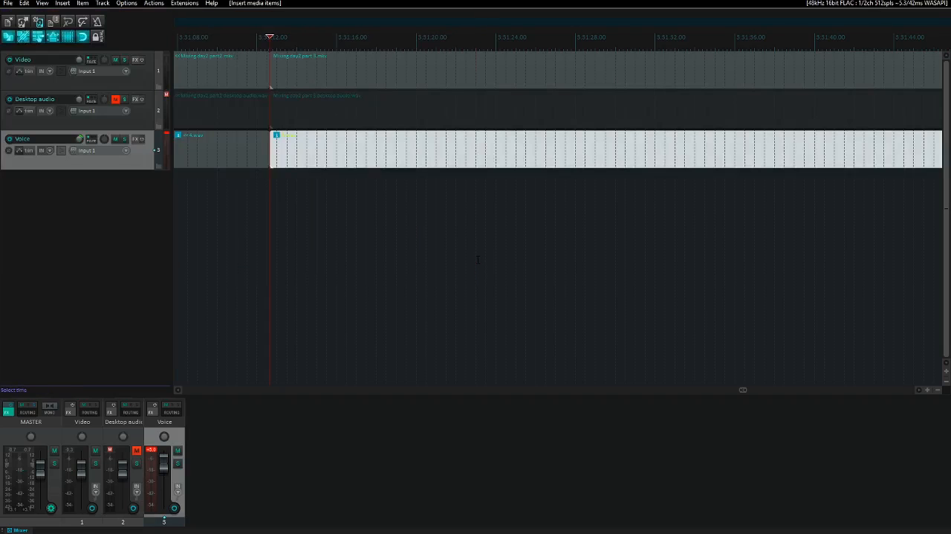
- Solo the Voice track and listen through the inserted voice recording up to about 3:32:33
key(F6)
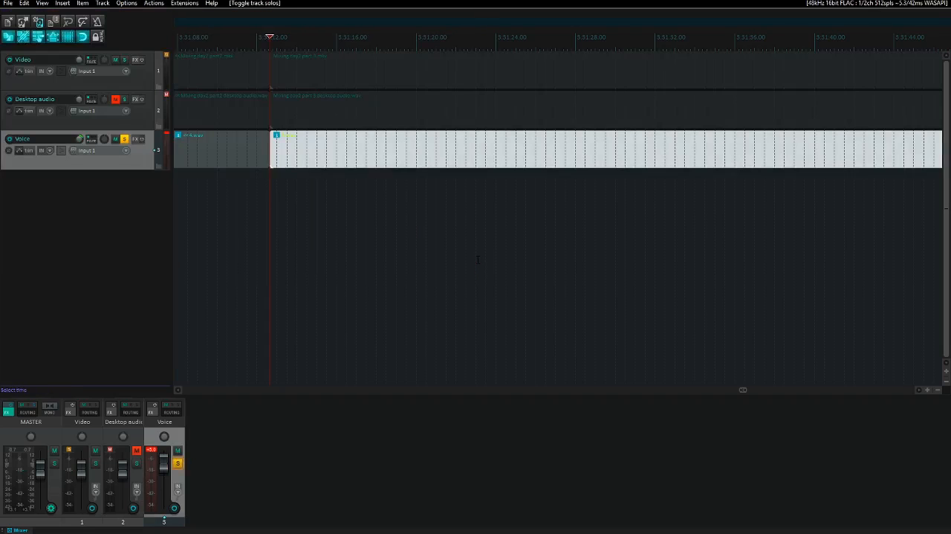
key(space)
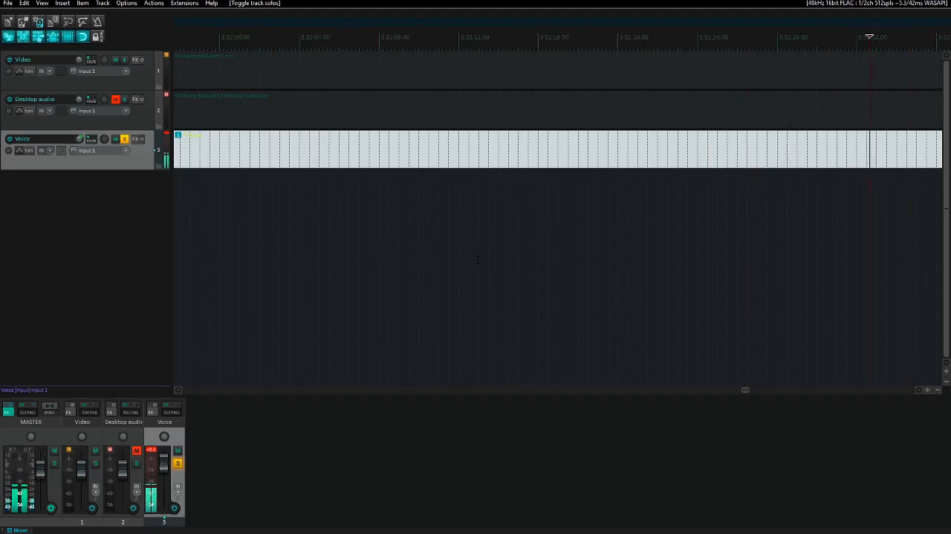
key(Page_Up)
key(Page_Up)
key(Page_Up)
key(Page_Up)
key(Page_Up)
key(Page_Up)
key(Page_Up)
key(Page_Up)
key(Page_Up)
key(Page_Up)
key(Page_Up)
key(Page_Down)
key(Page_Down)
key(Page_Down)
key(Page_Down)
key(Page_Down)
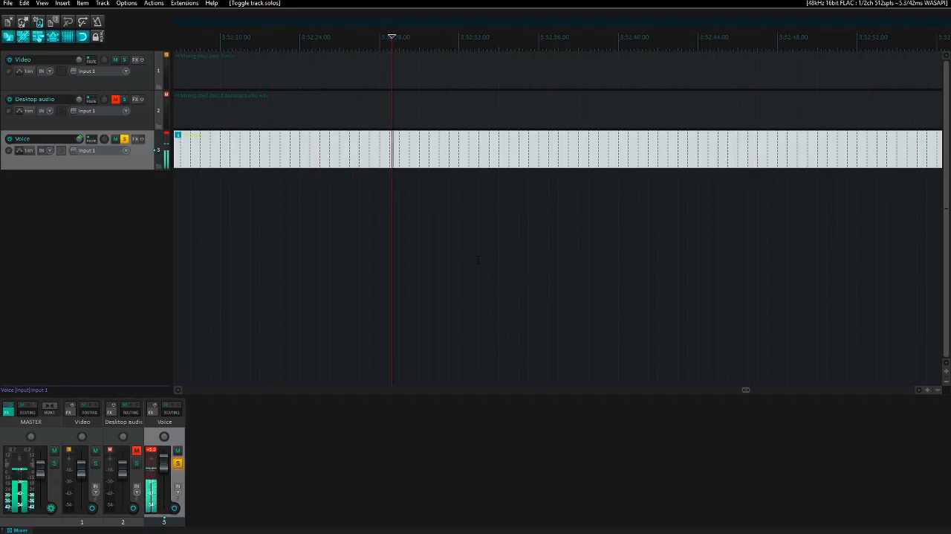
key(Page_Down)
key(Page_Up)
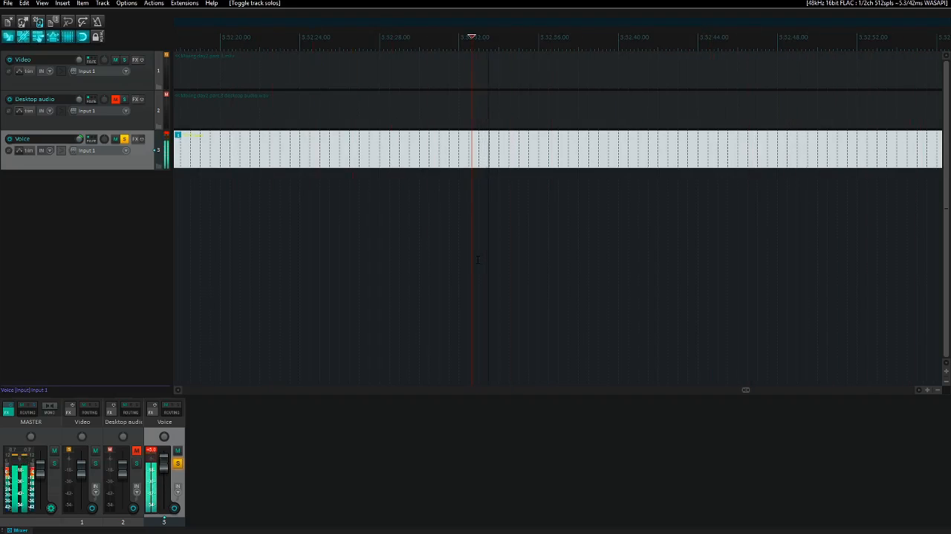
- Split the voice recording at about 3:32:33 and return to the start of the part 3 voice item
key(space)
key(space)
key(ctrl+Page_Down)
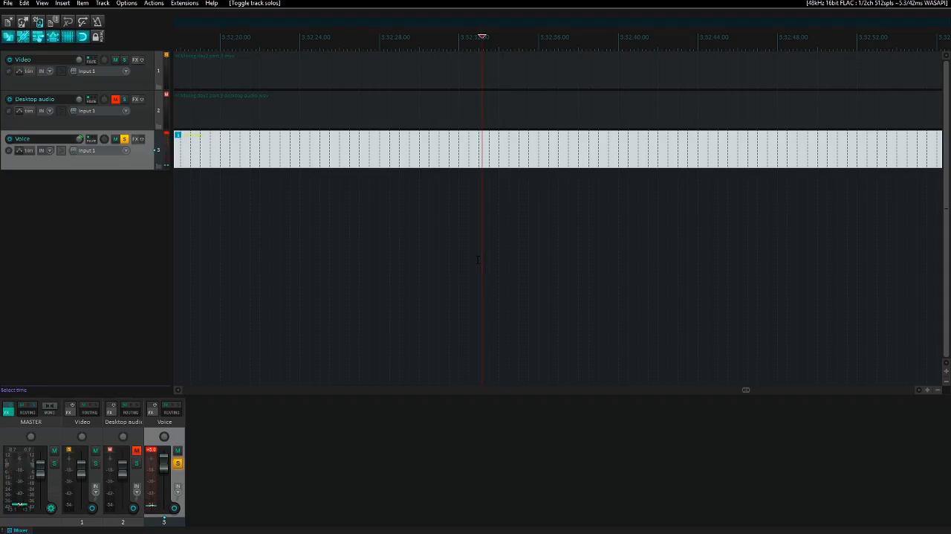
key(s)
key(ctrl+Left)
key(ctrl+Left)
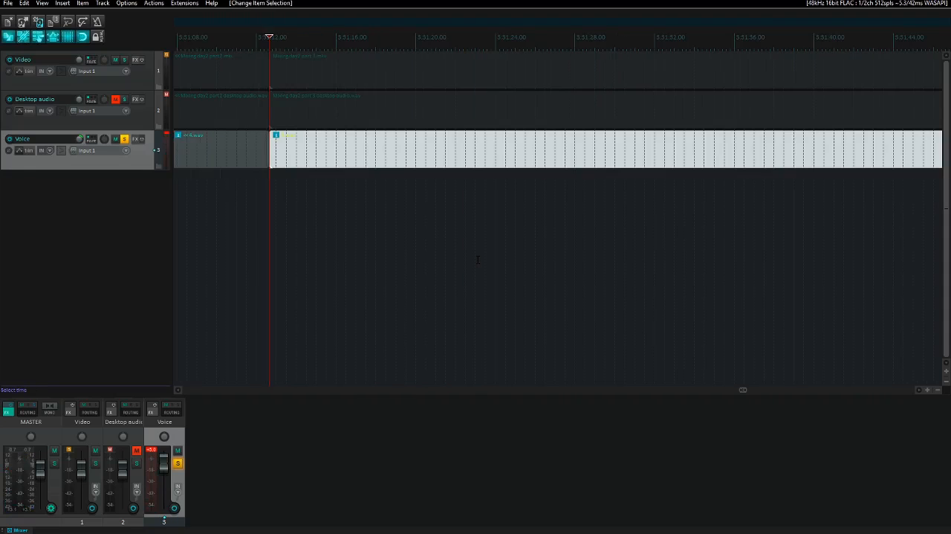
- Play the voice item's start alone and with the video's audio, and cut the item from the Voice track
key(space)
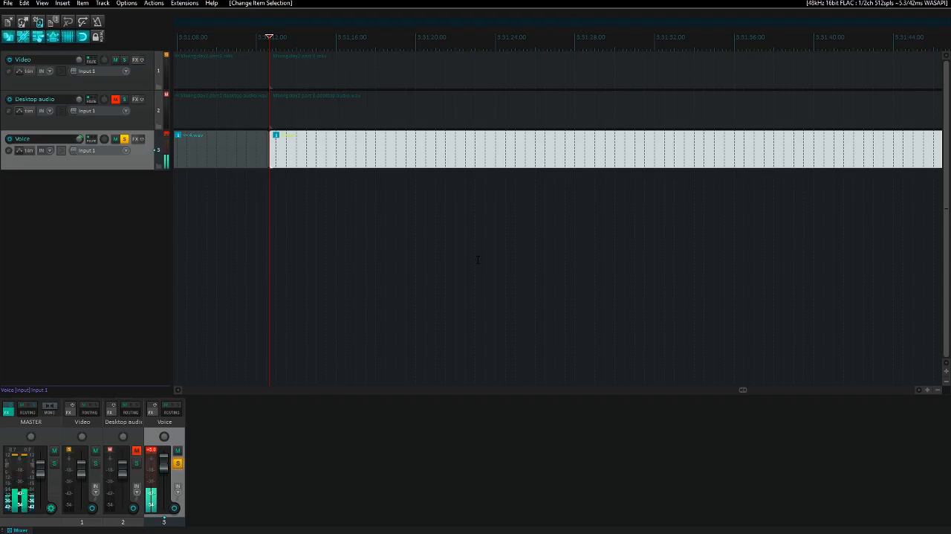
key(F6)
key(space)
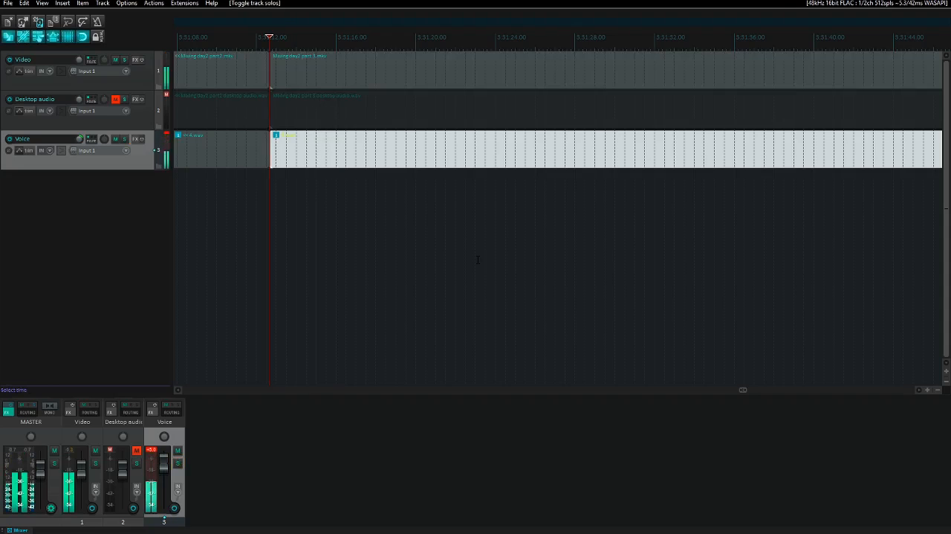
key(space)
key(ctrl+x)
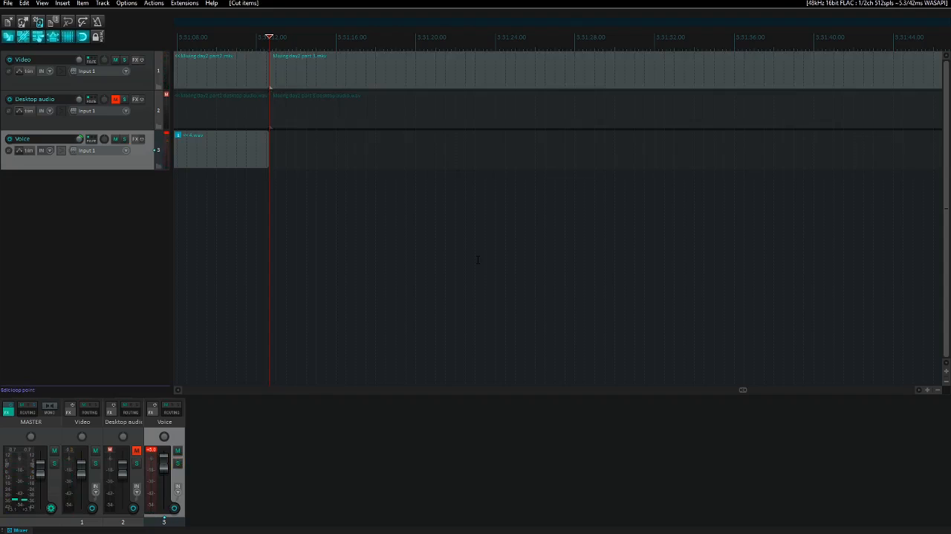
- Locate the matching moment in the video's audio and paste the cut voice item on the Voice track at about 3:31:14.6
key(space)
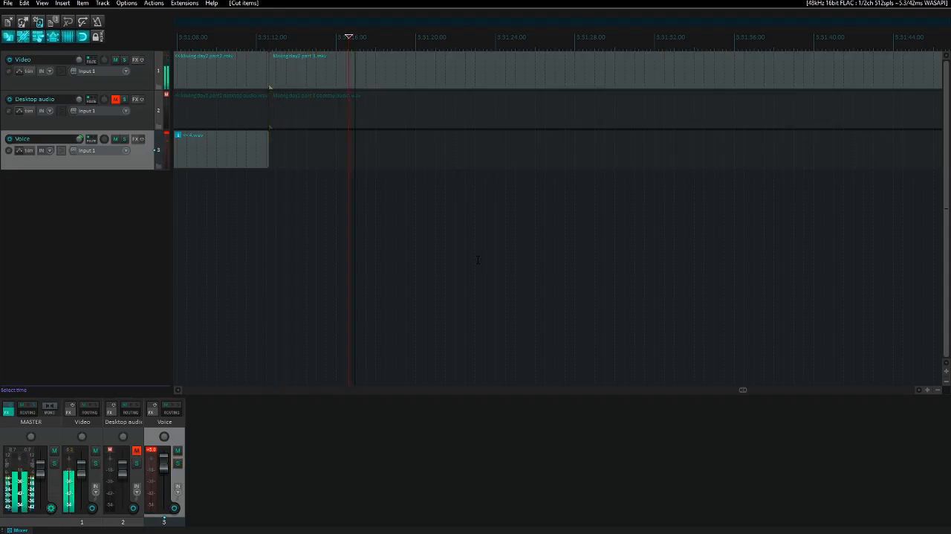
key(space)
key(space)
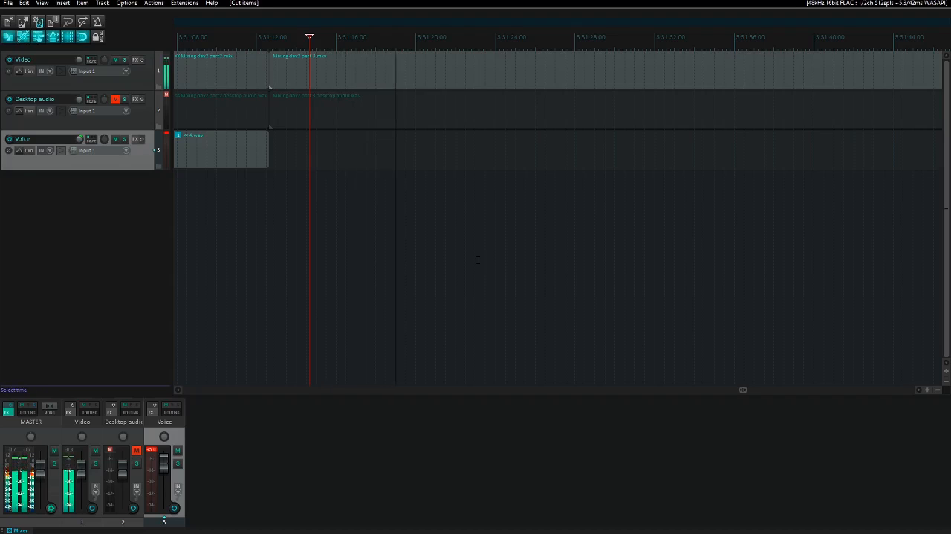
key(space)
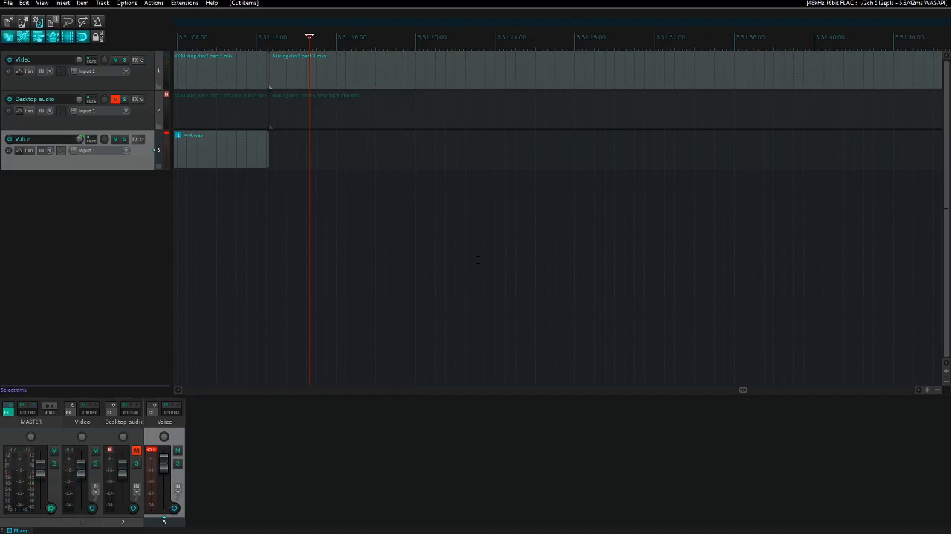
key(space)
key(space)
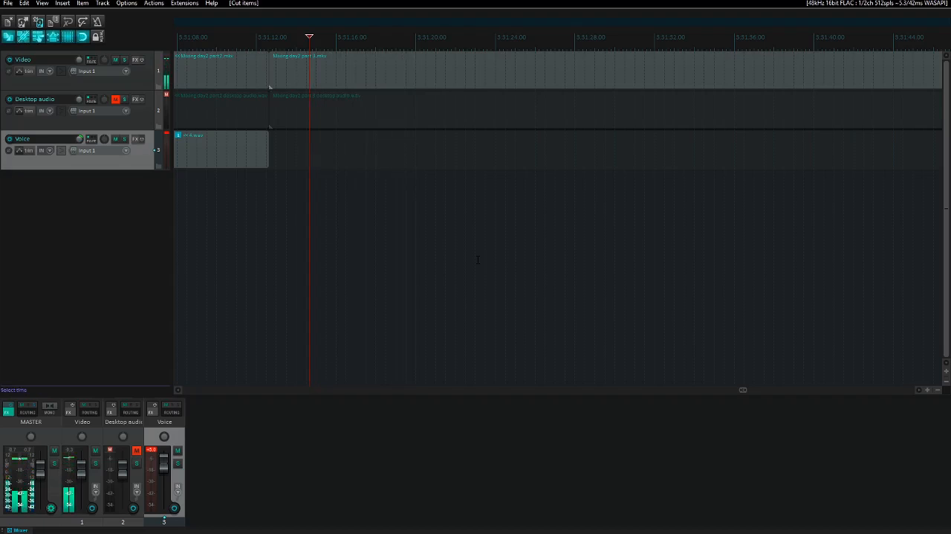
key(ctrl+r)
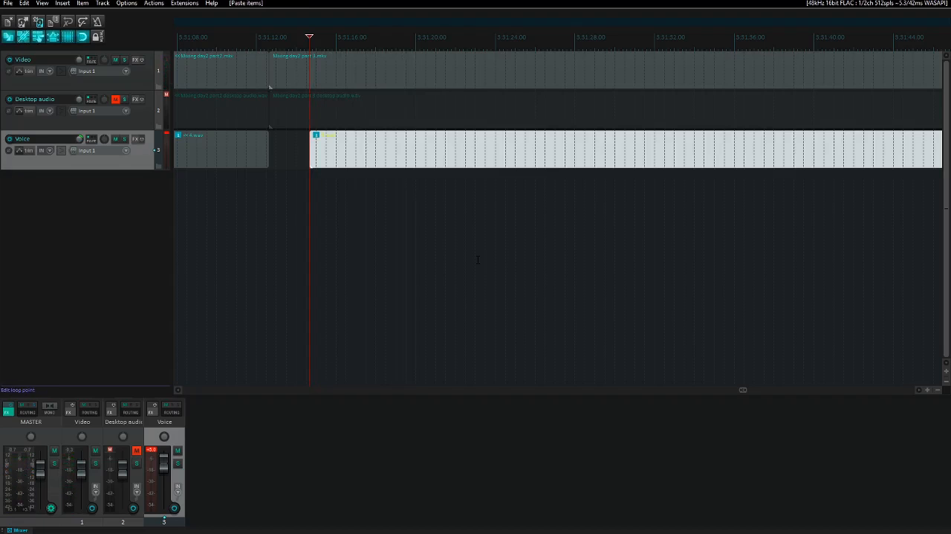
- Solo the Voice and Video tracks, play the start of part 3 to check their alignment, and select the Voice track
key(F6)
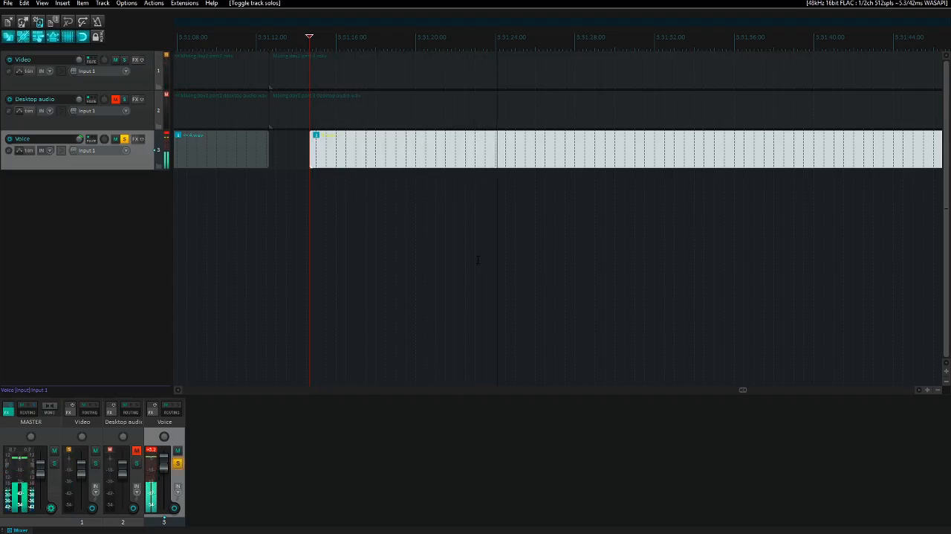
key(space)
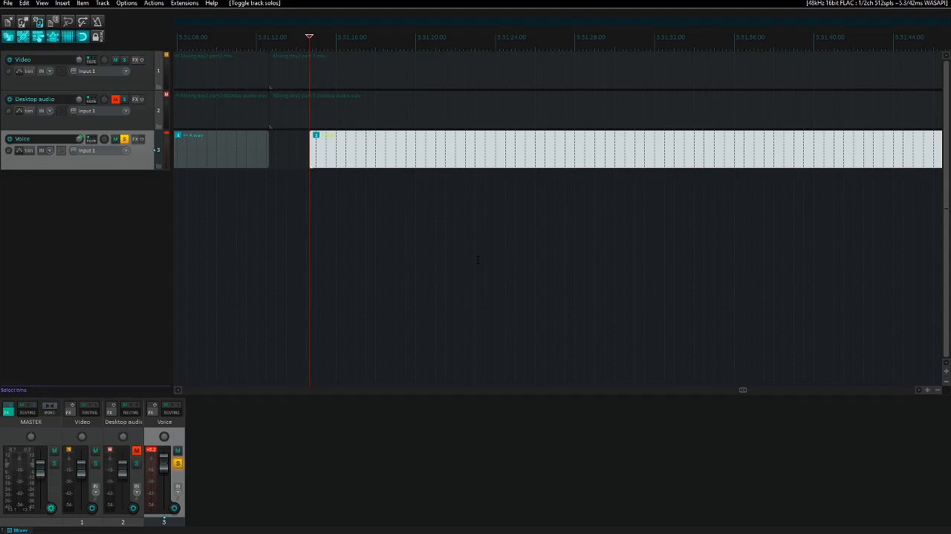
key(Up)
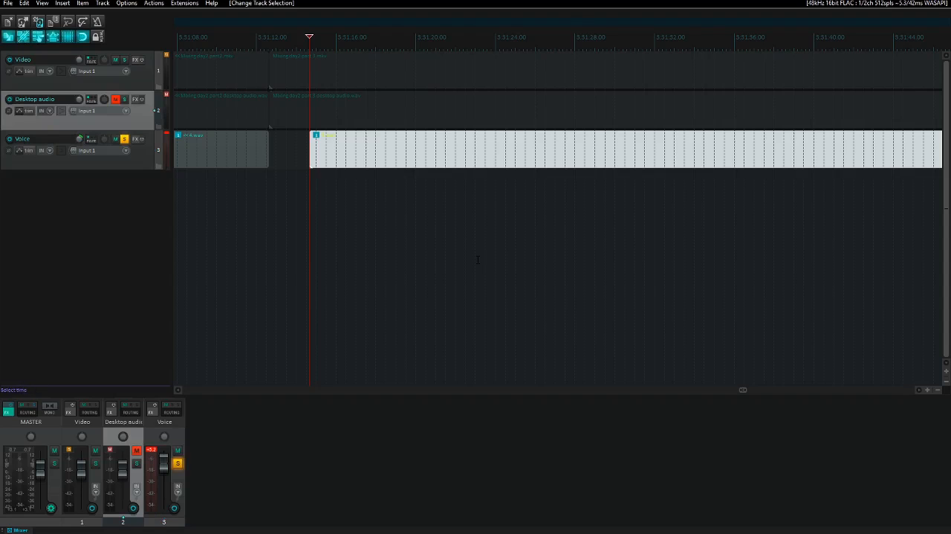
key(Up)
key(ctrl+Left)
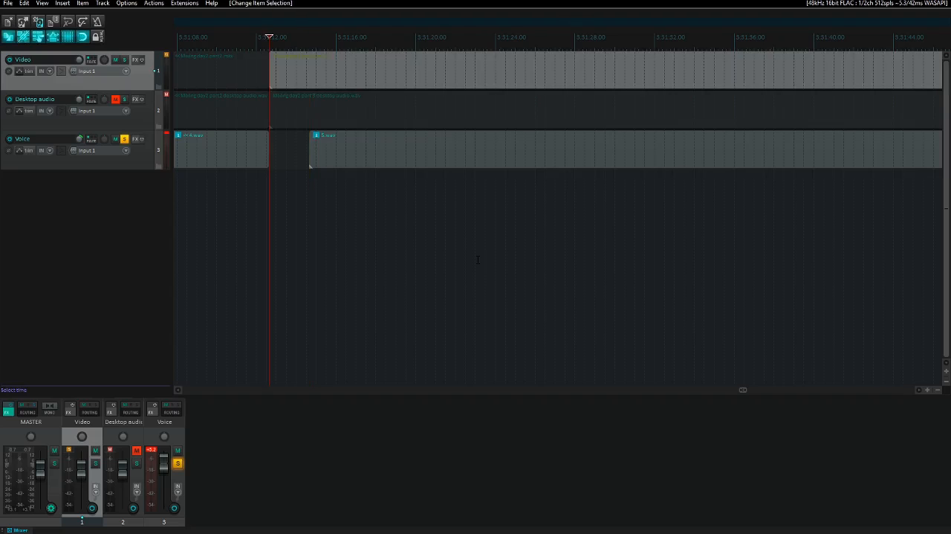
key(F6)
key(space)
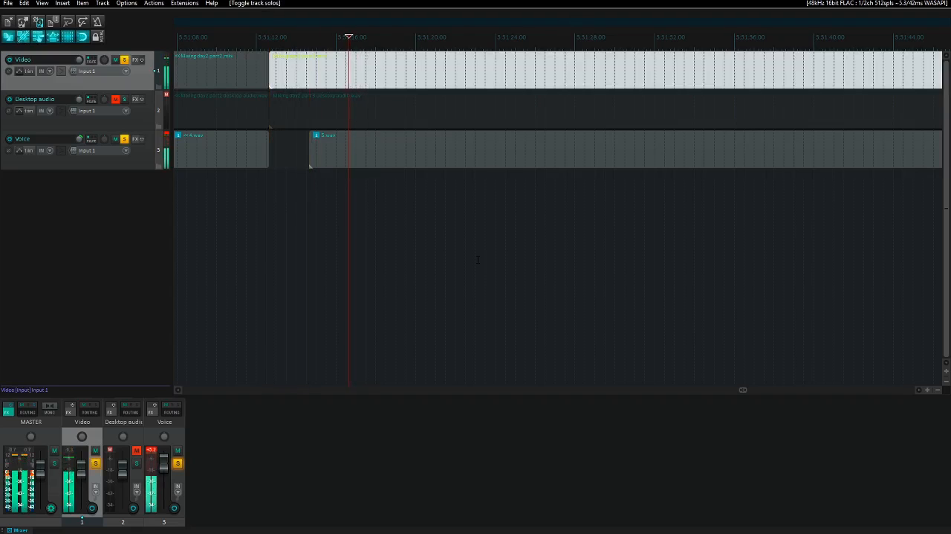
key(Down)
key(Down)
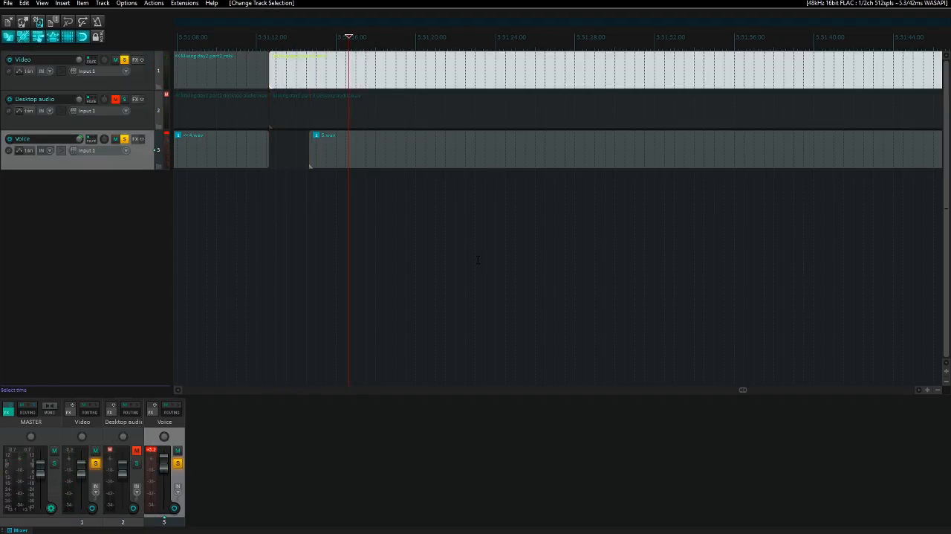
- Unsolo the Voice track and play the soloed Video track's audio twice from about 3:31:16.6
key(F6)
key(Up)
key(Up)
key(space)
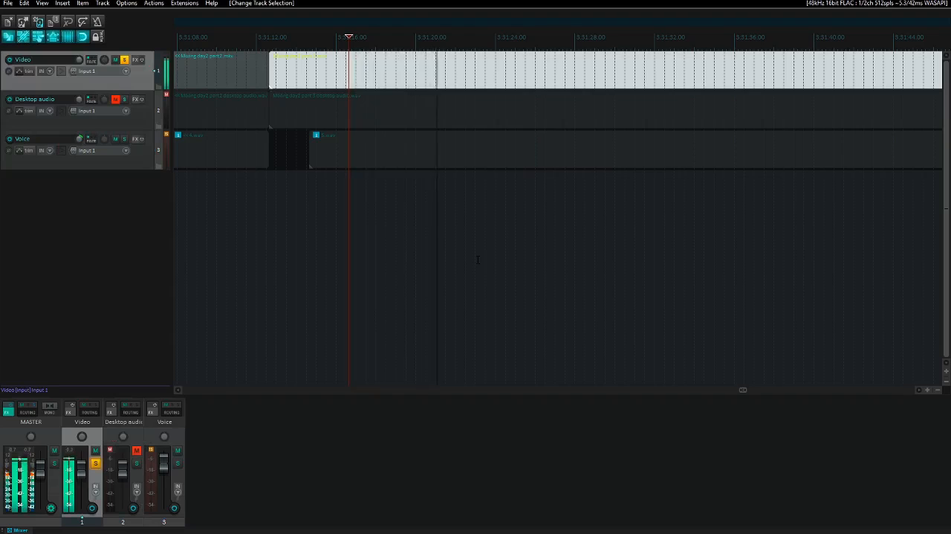
key(space)
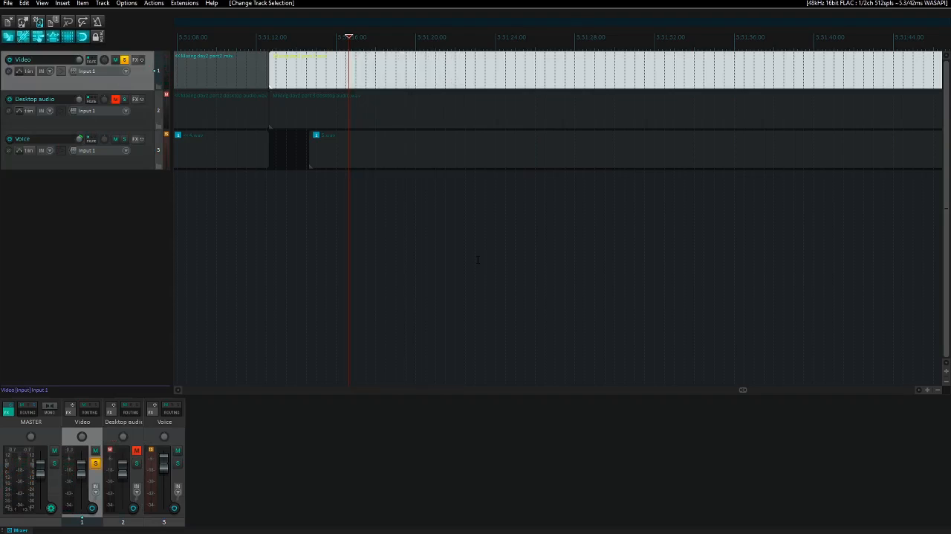
key(Down)
key(space)
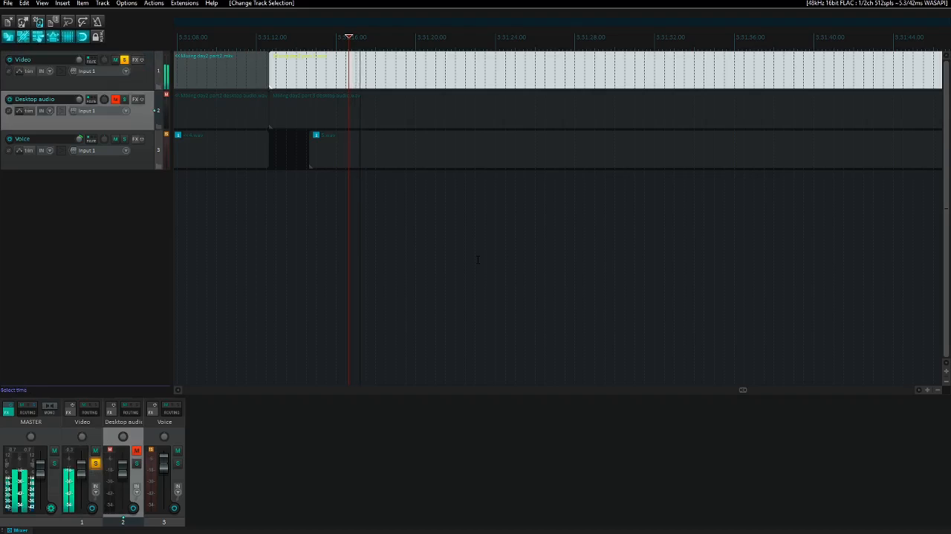
key(space)
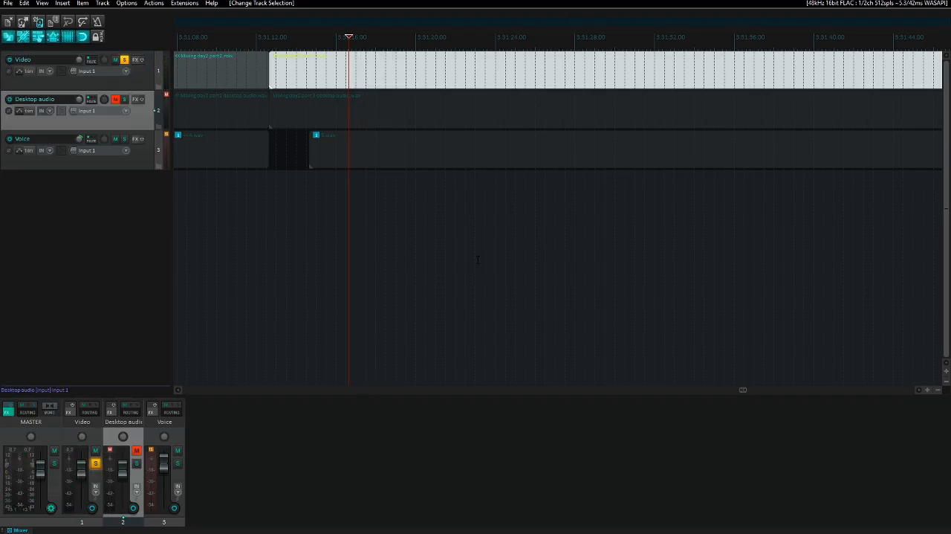
- Delete the day 2 part 3 items from the Video and Desktop audio tracks
key(Up)
key(ctrl+Left)
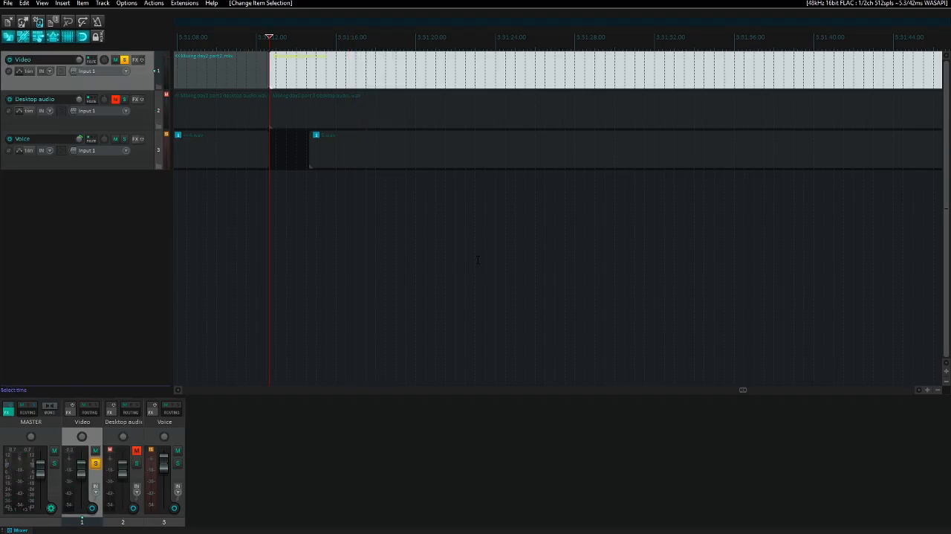
key(Down)
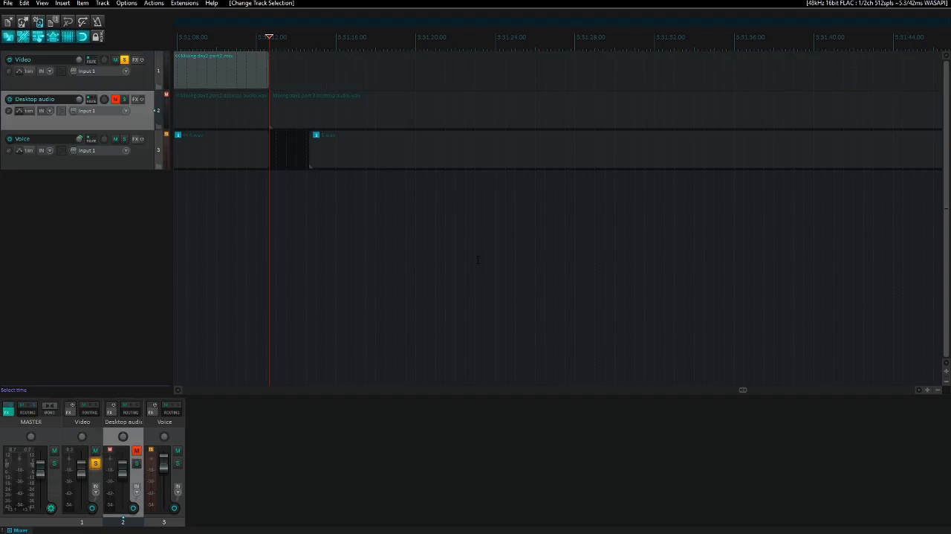
key(ctrl+Left)
key(Up)
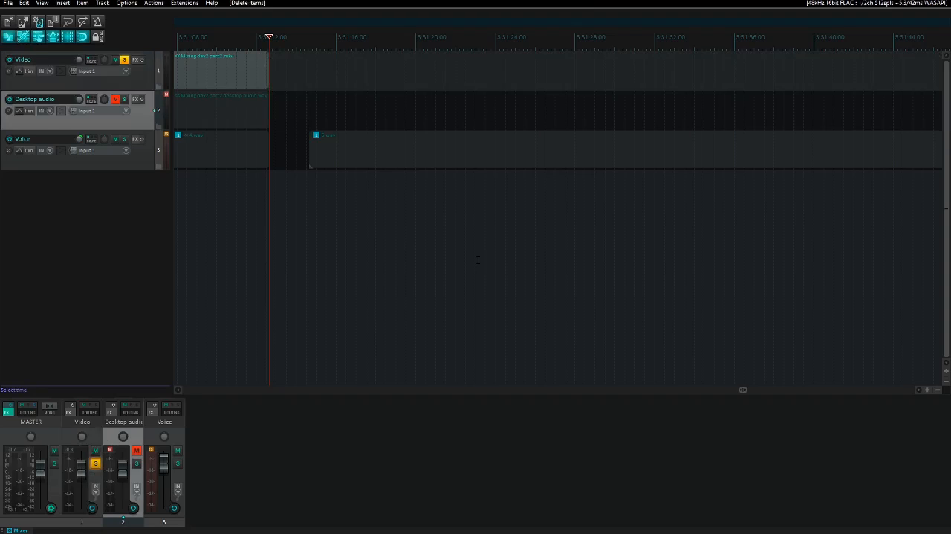
- Import Mixing day2 part 3.mkv from the Raw videos folder onto the Video track at the end of part 2
key(ctrl+Left)
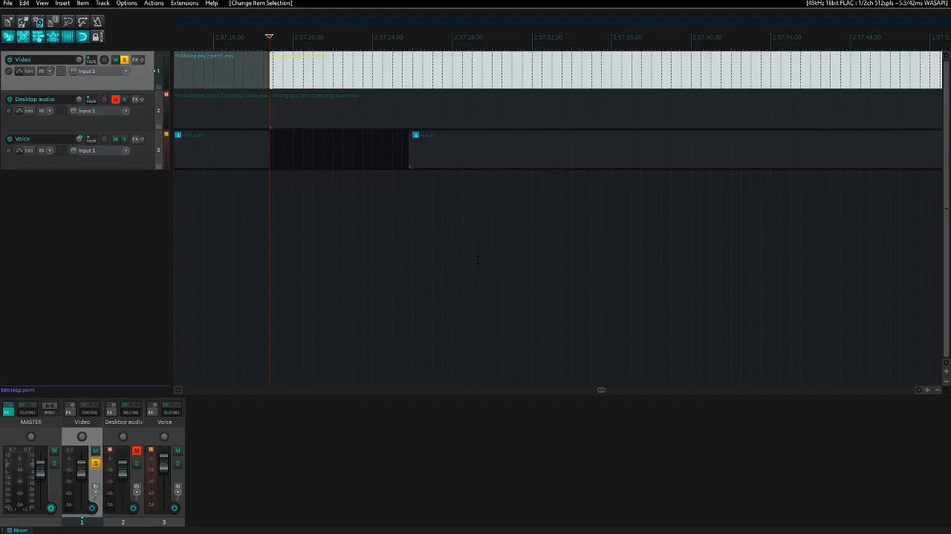
key(Tab)
key(Insert)
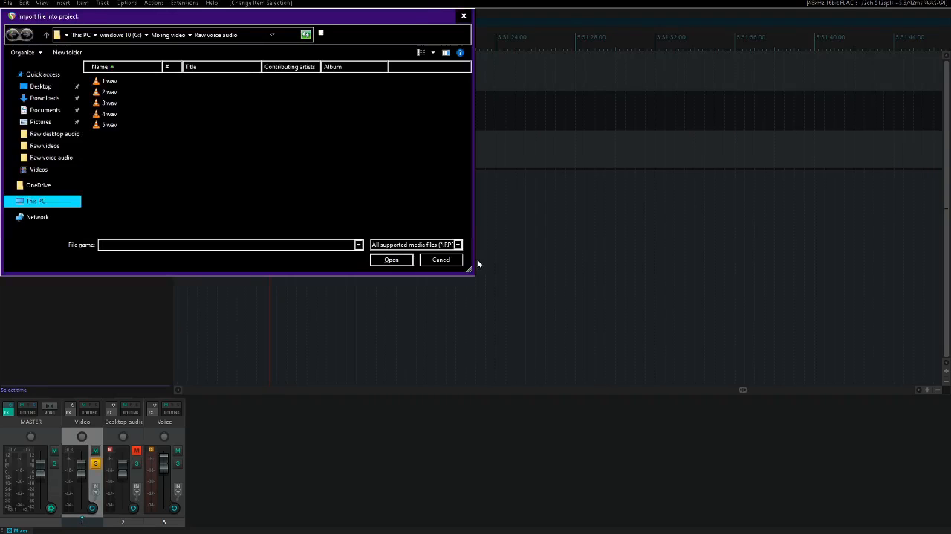
key(alt+Up)
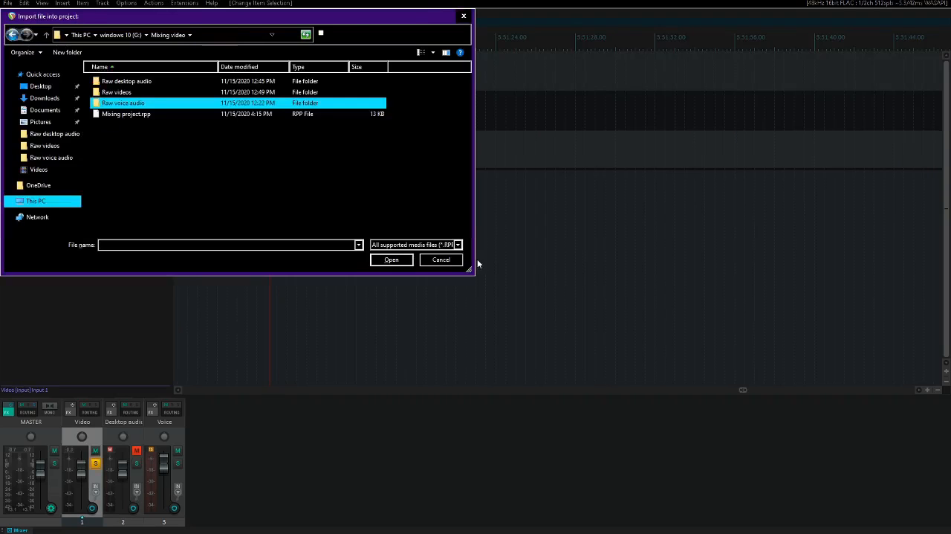
key(Up)
key(Return)
key(End)
key(Left)
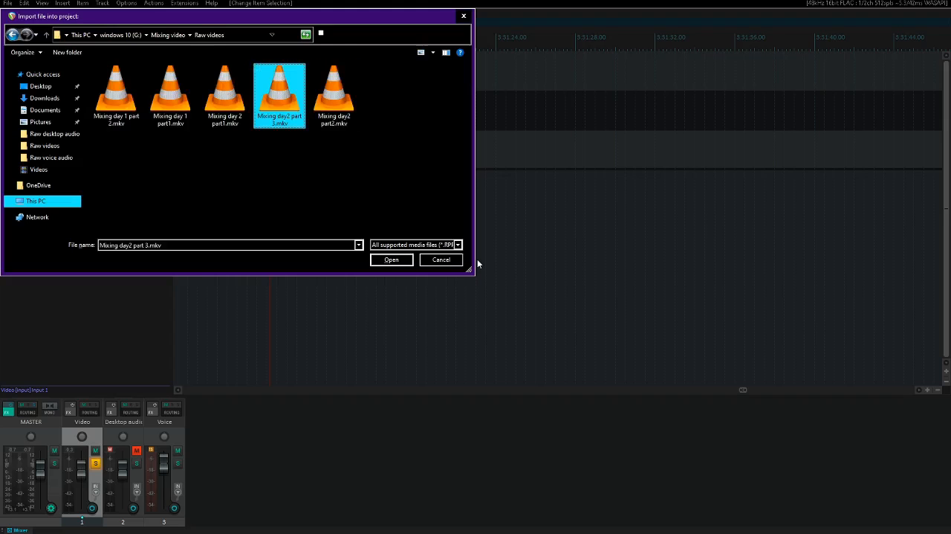
key(Return)
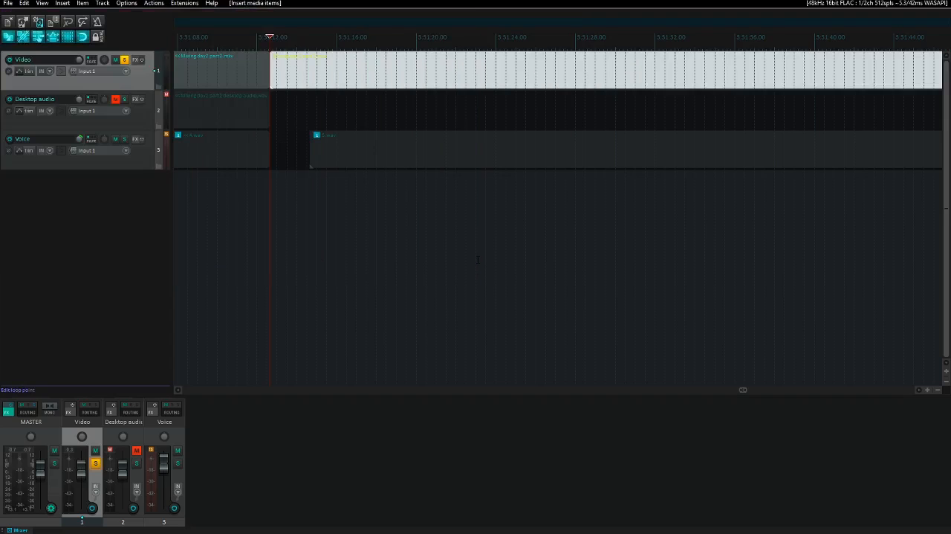
- Import Mixing day2 part 3 desktop audio.wav from the Raw desktop audio folder onto the Desktop audio track at the part 3 video's start
click(478, 259)
key(Down)
key(Insert)
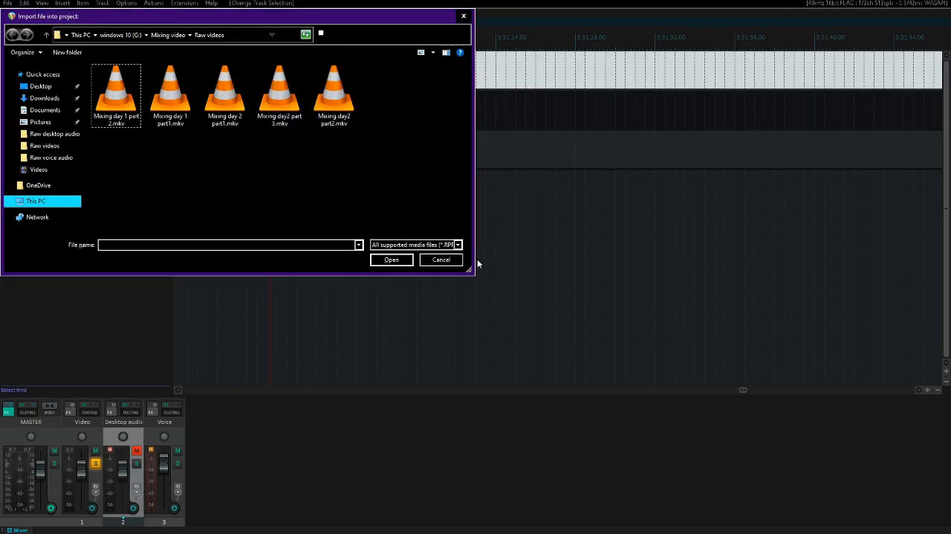
key(BackSpace)
key(Up)
key(Return)
key(End)
key(Up)
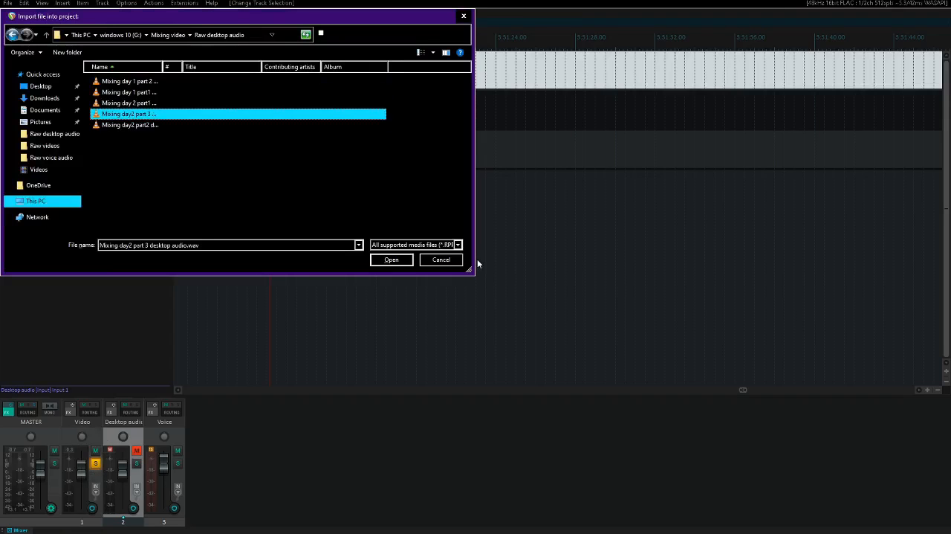
key(Return)
- Play and scrub the part 3 video's audio to place the edit cursor at about 3:31:19.4
key(space)
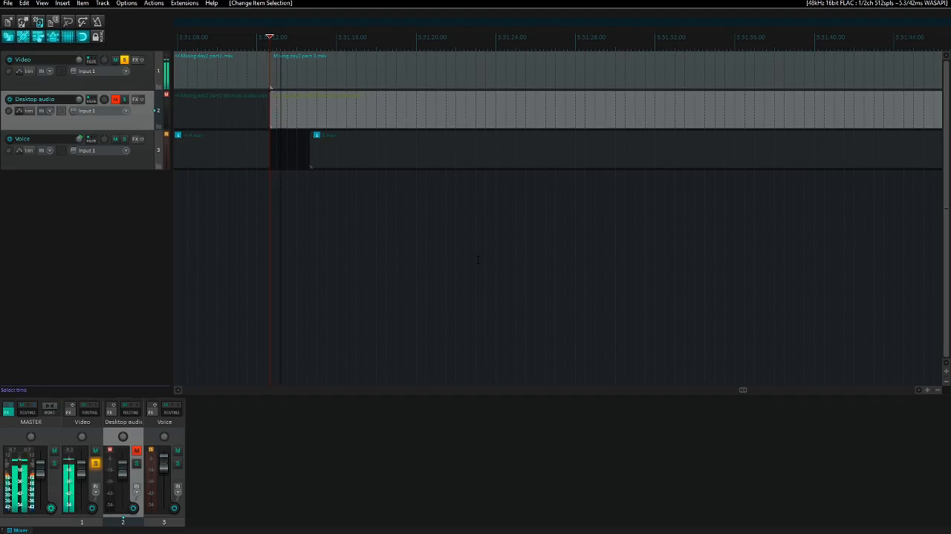
key(space)
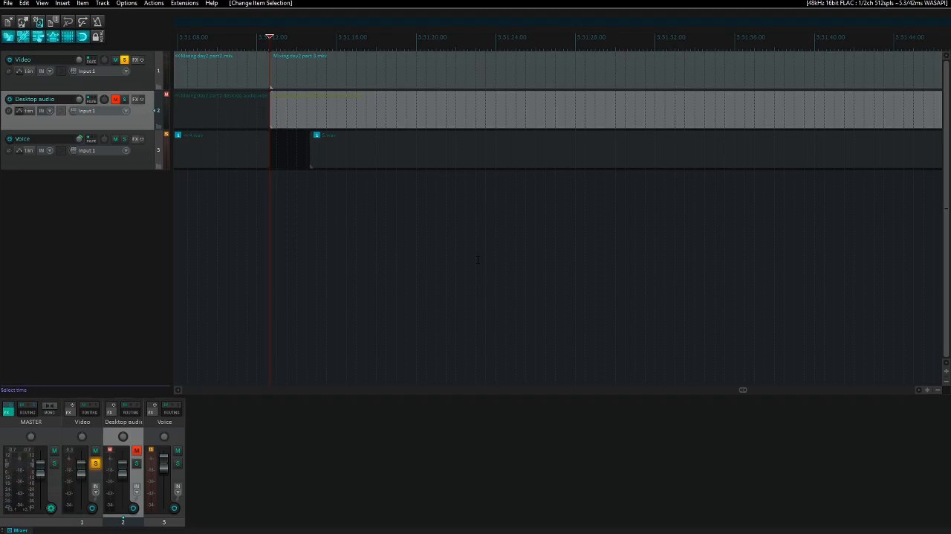
key(space)
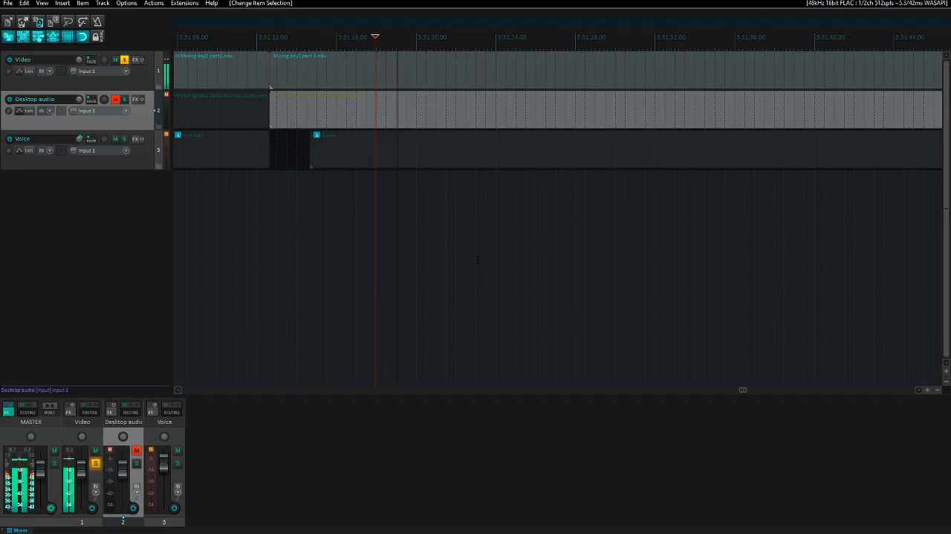
key(space)
key(Left)
key(Left)
key(Left)
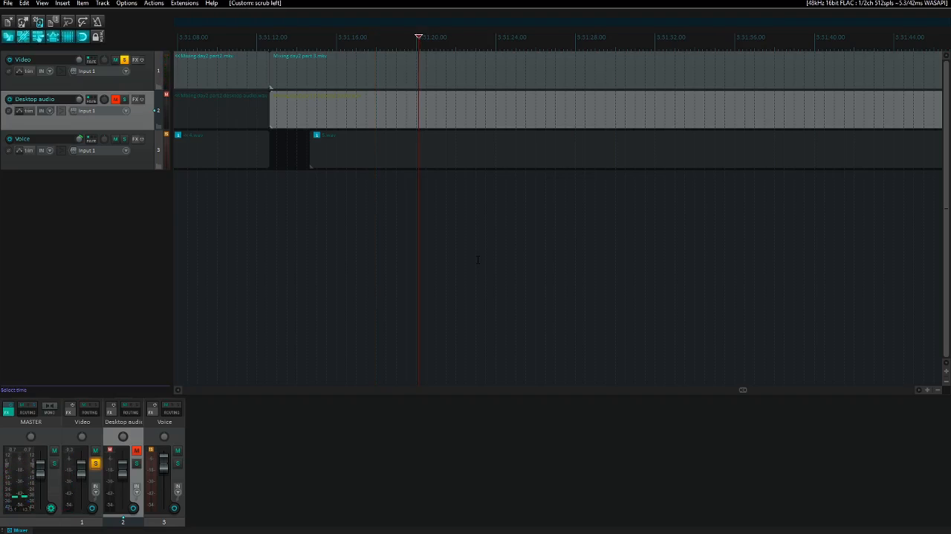
key(Left)
key(Left)
key(Left)
key(Left)
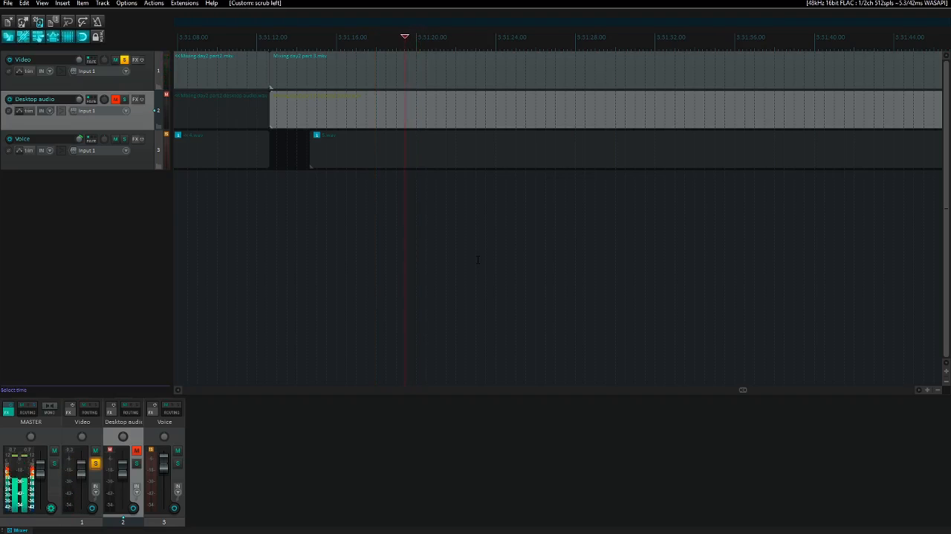
key(Right)
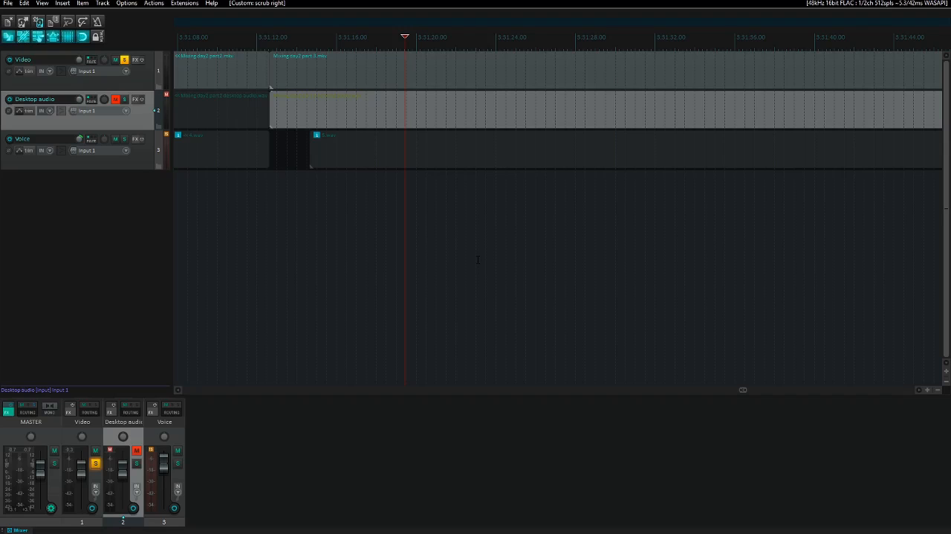
- Unsolo the Video track and split the part 3 items on the Video and Desktop audio tracks at the cursor
key(Up)
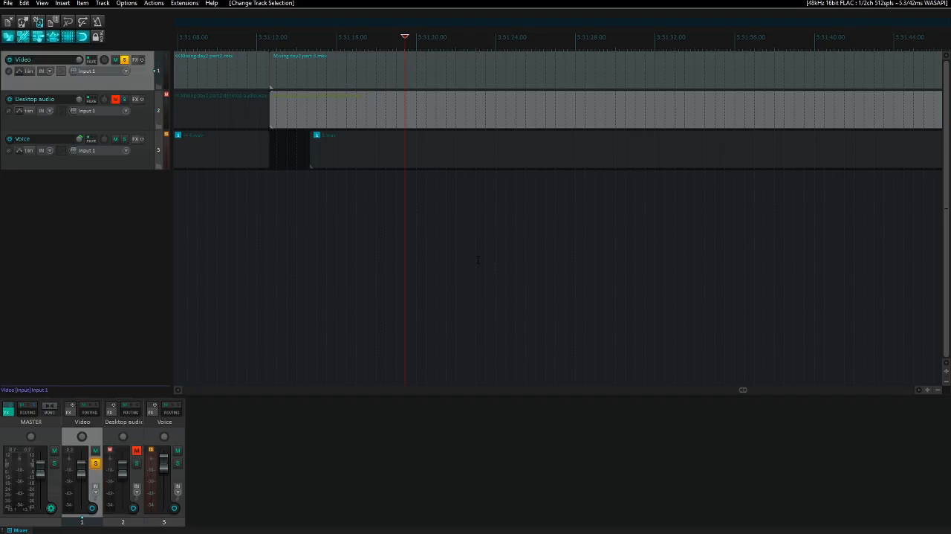
key(F6)
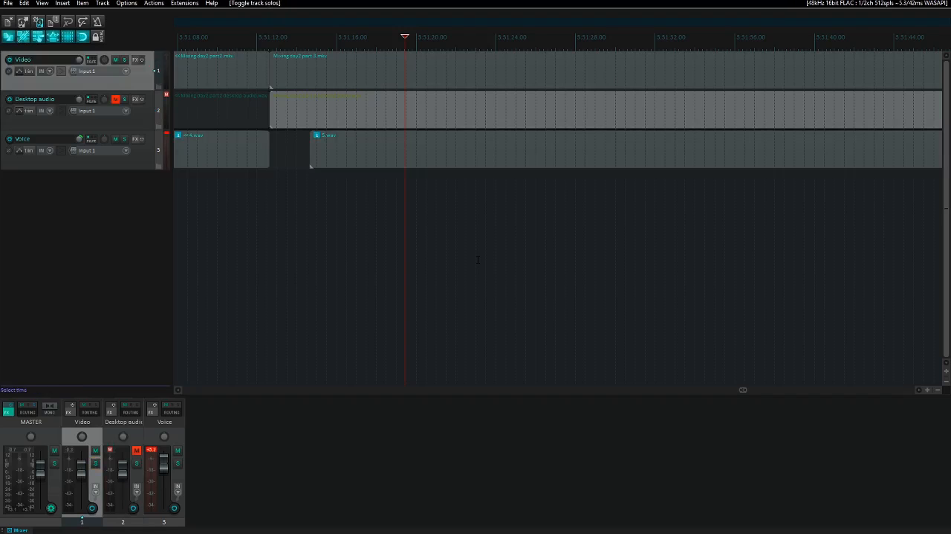
key(s)
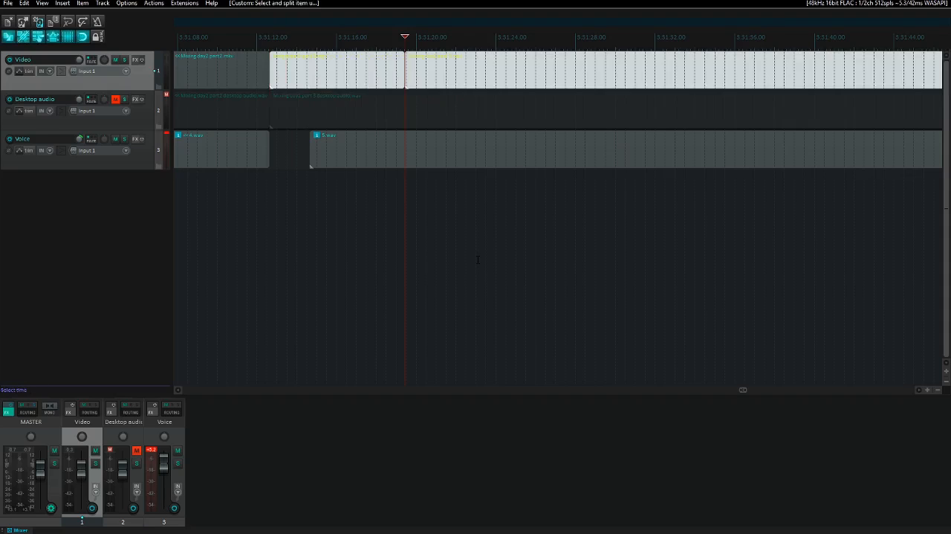
key(Down)
key(s)
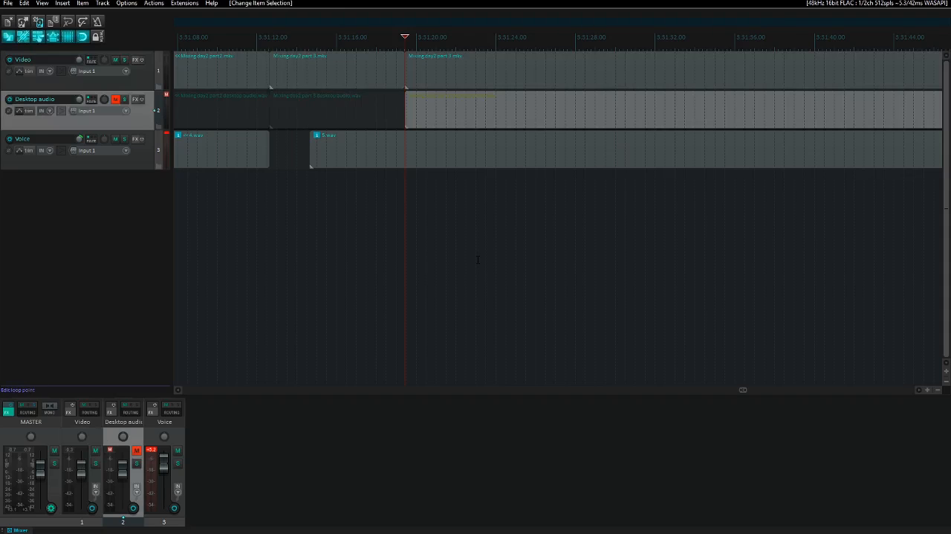
- Delete the short opening pieces of part 3 before the split on the Desktop audio and Video tracks
key(ctrl+Left)
key(Delete)
key(Up)
key(ctrl+Right)
- Play the start of the trimmed part 3 video and select the Voice track
key(ctrl+Right)
key(ctrl+Left)
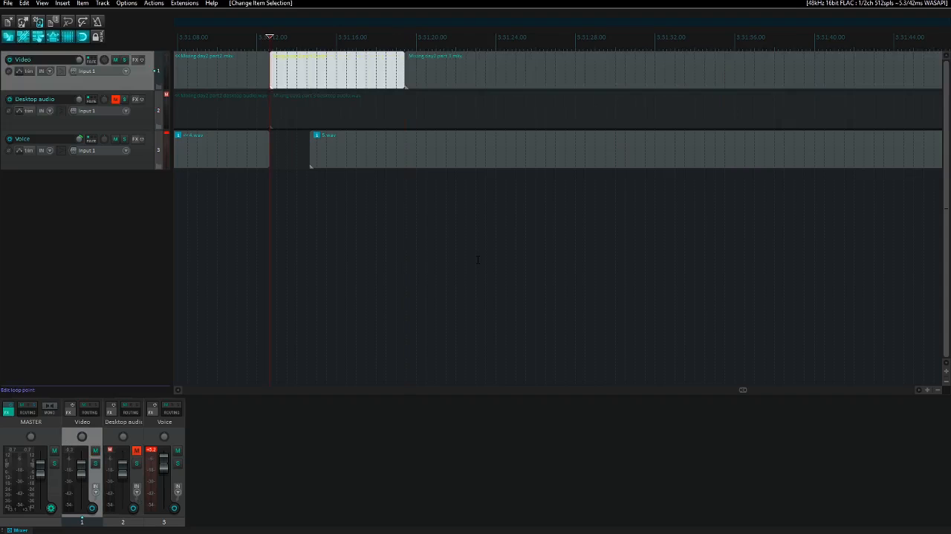
key(Delete)
key(ctrl+Right)
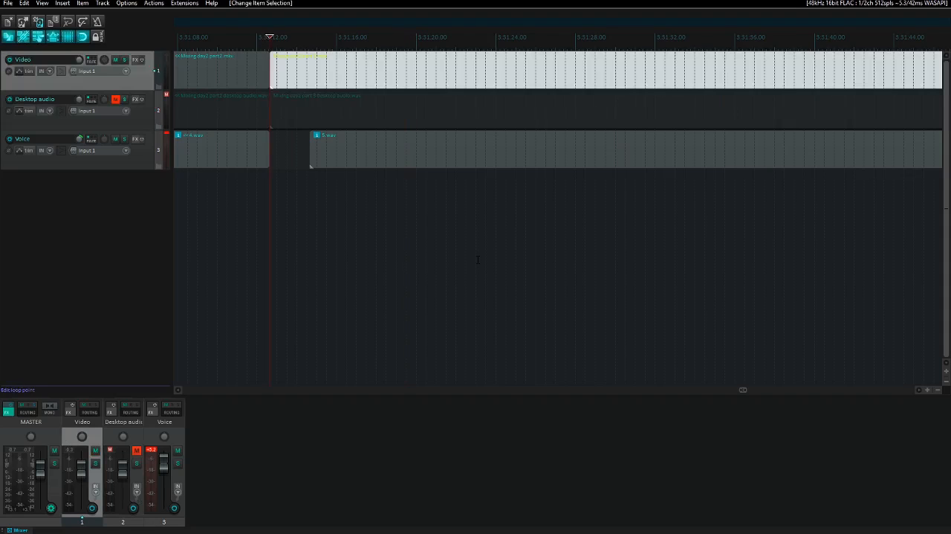
key(space)
key(space)
key(Down)
key(Down)
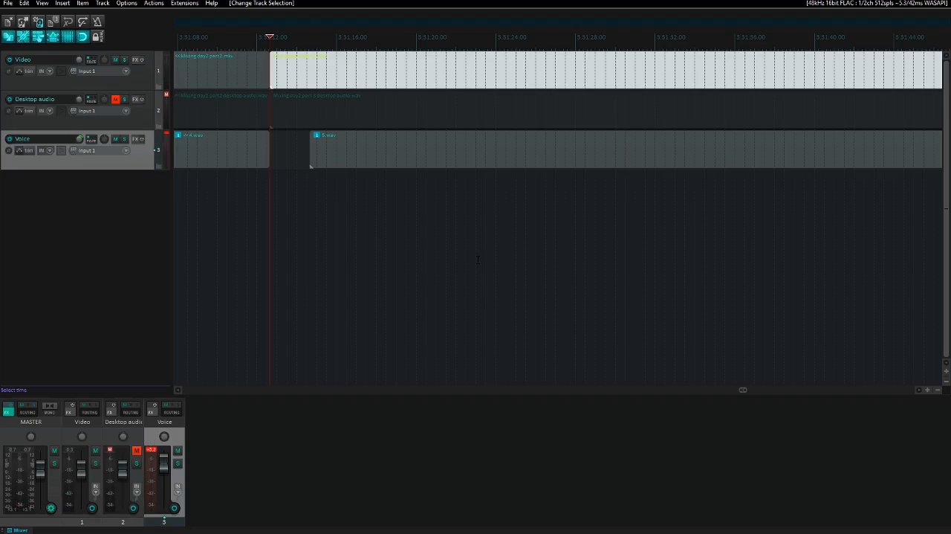
key(Up)
key(Up)
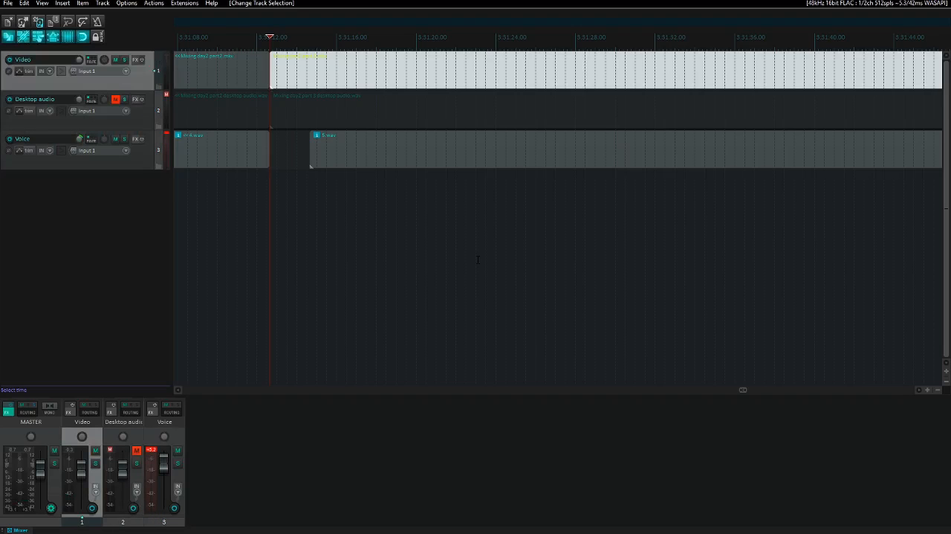
key(Down)
key(Down)
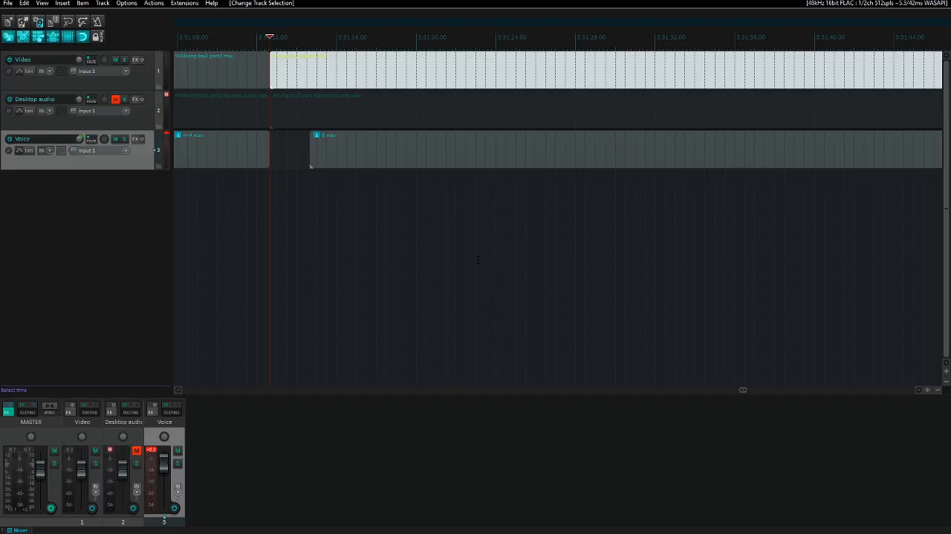
- Play the part 3 voice item briefly, cut it, and paste it on the Voice track at the start of the part 3 video
key(ctrl+Right)
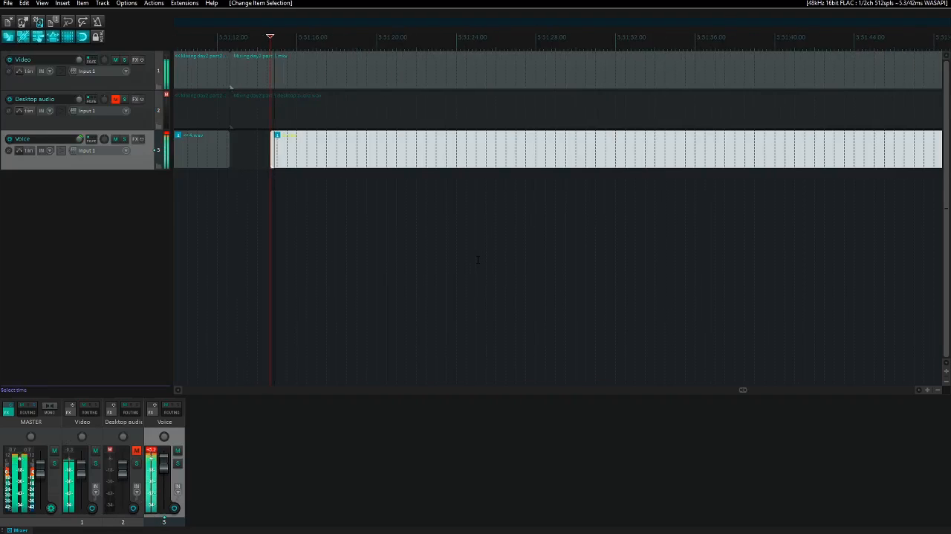
key(ctrl+x)
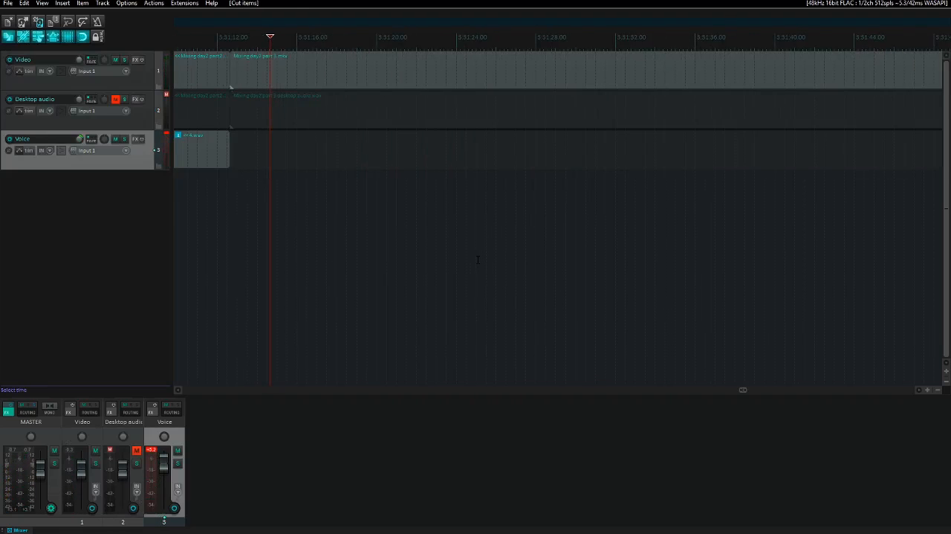
key(Up)
key(Up)
key(ctrl+Left)
key(Down)
key(Down)
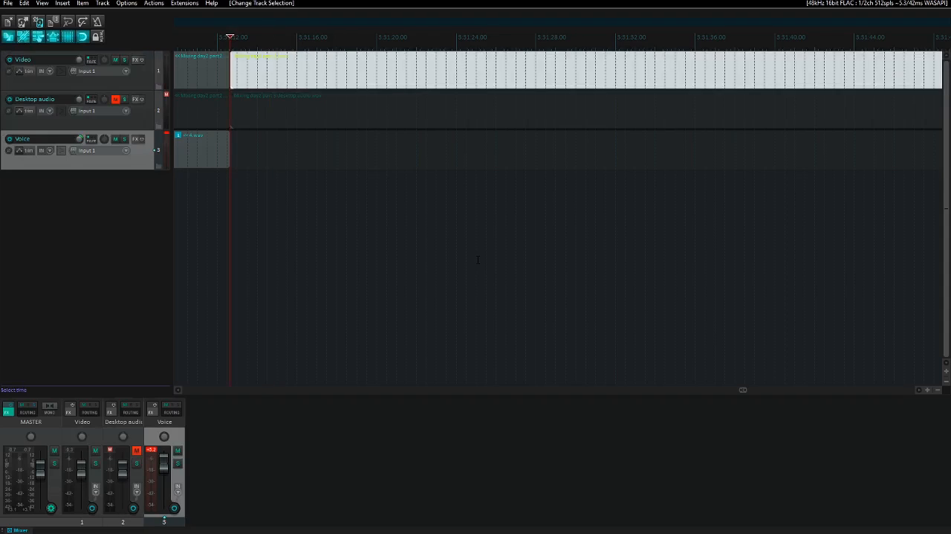
key(ctrl+v)
- Nudge the part 3 voice item to just past the start of the part 3 video, syncing it by ear during playback
key(space)
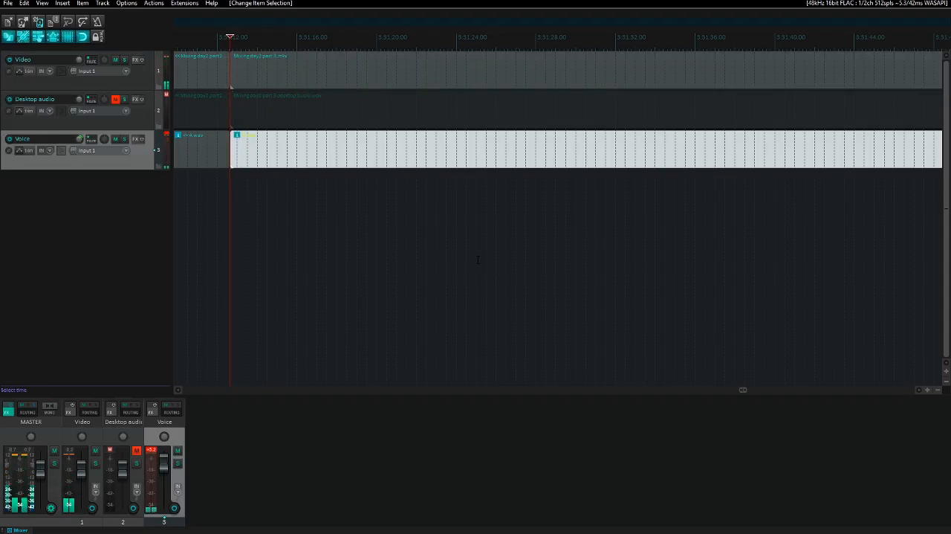
key(KP_6)
key(space)
key(KP_6)
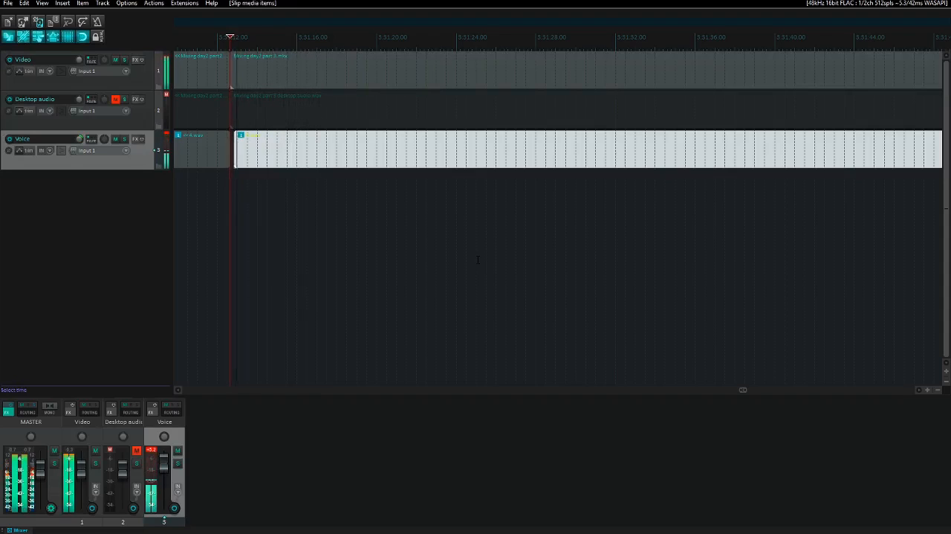
key(KP_4)
key(KP_4)
key(KP_4)
key(KP_4)
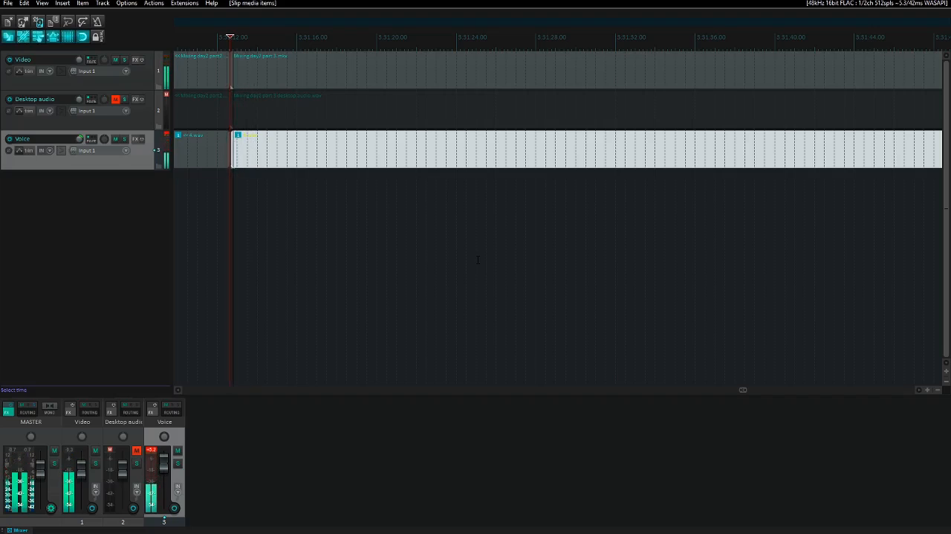
key(space)
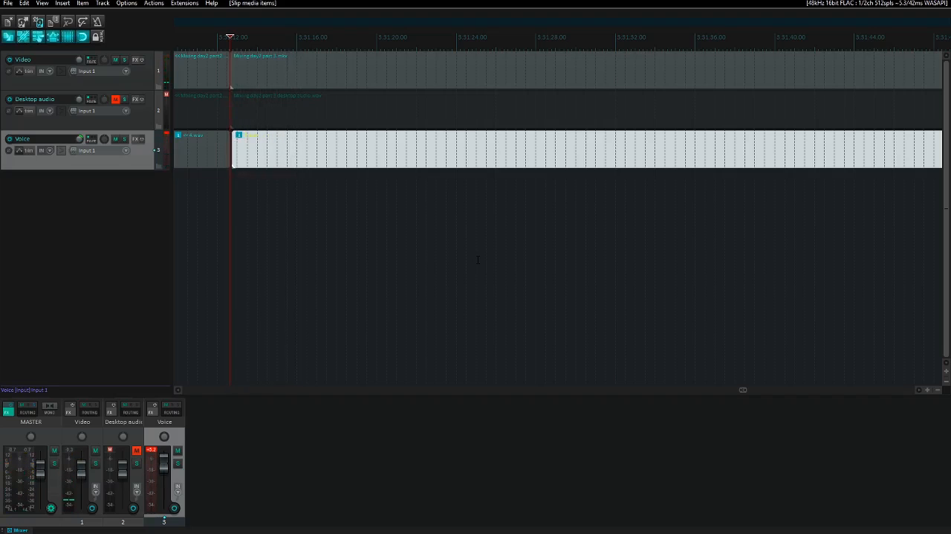
- Play the start of part 3 and skip through it to check the voice against the video's sound
key(space)
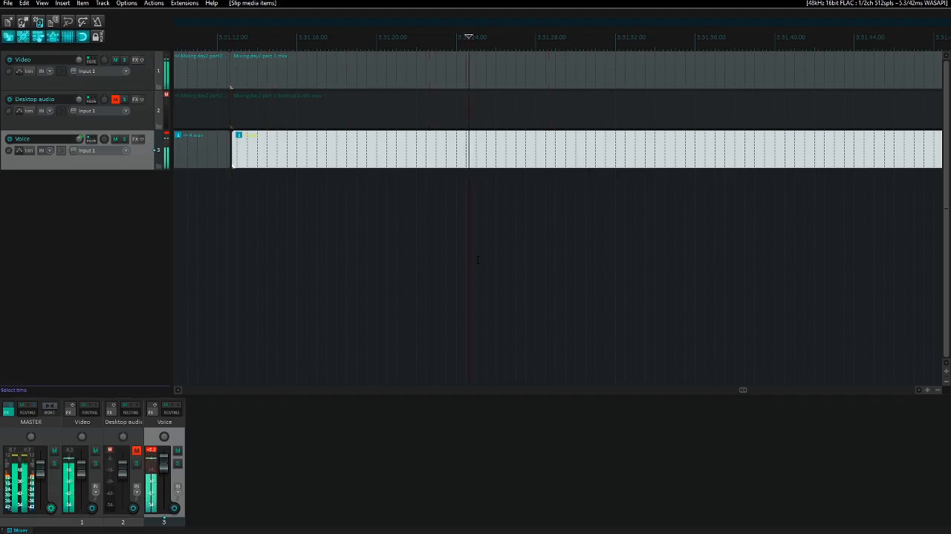
key(Page_Up)
key(Page_Up)
key(Page_Up)
key(Page_Up)
key(Page_Up)
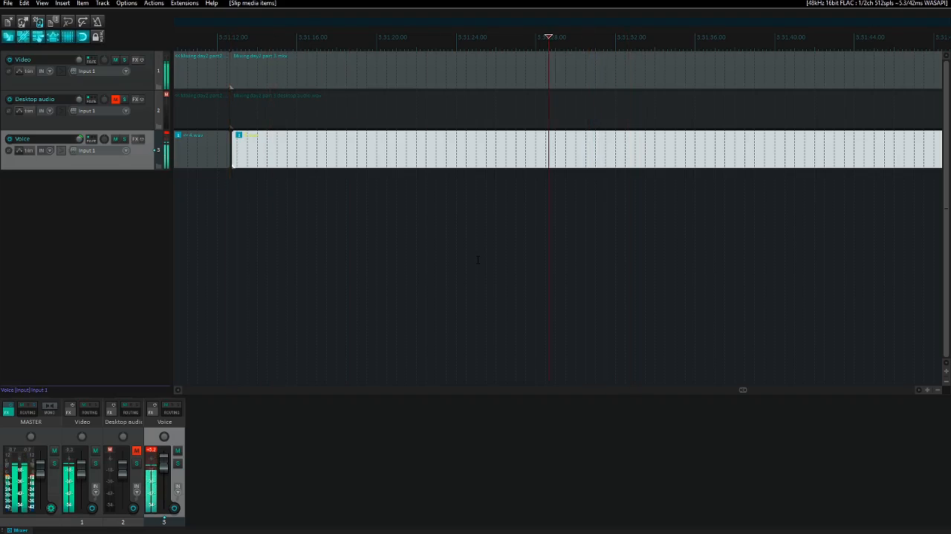
- Unmute the Desktop audio track briefly during playback, mute it again, and reselect the Voice track
key(Up)
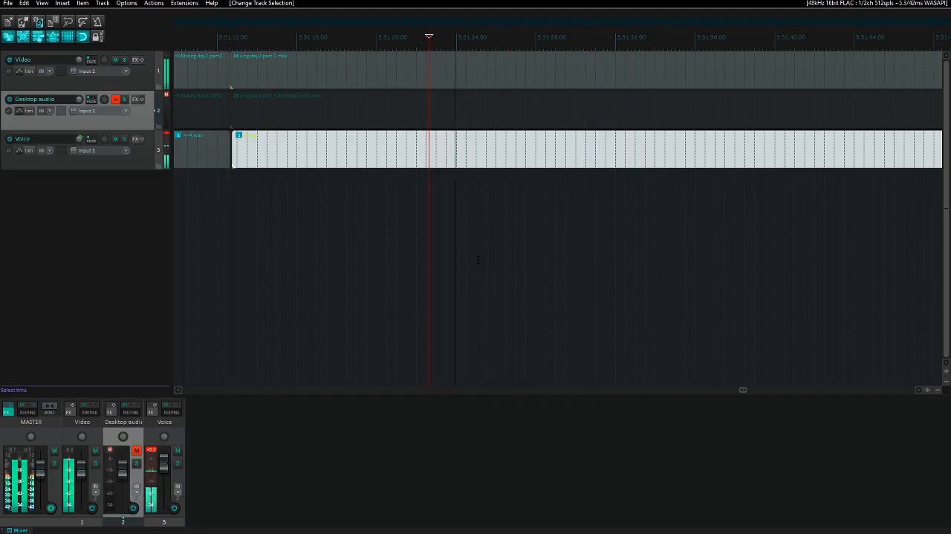
key(F5)
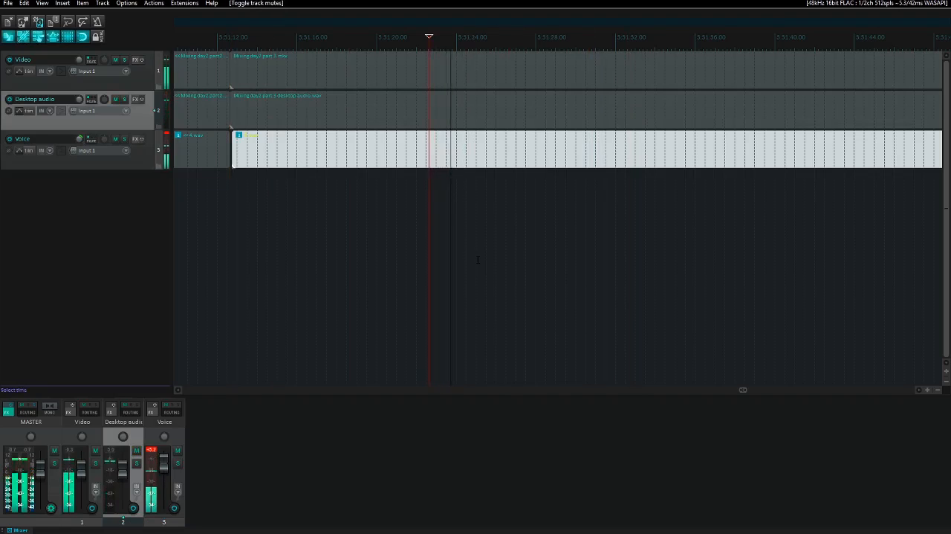
key(F5)
key(Down)
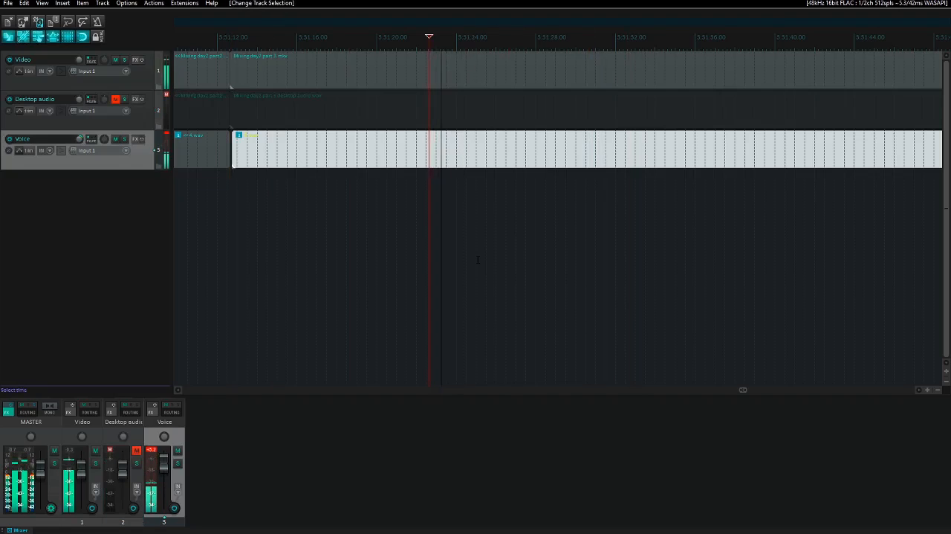
- Play part 3 at points much further along the timeline to check that voice and video stay in sync
key(space)
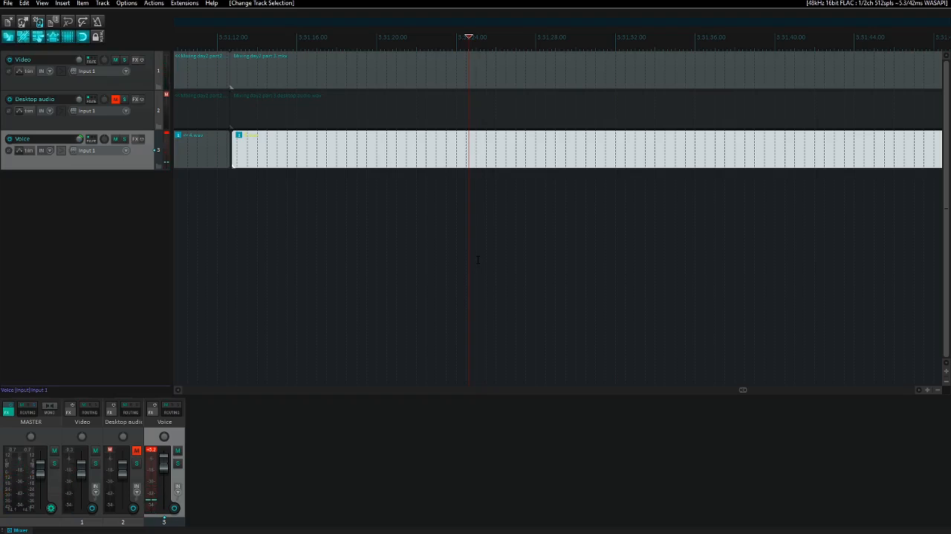
key(space)
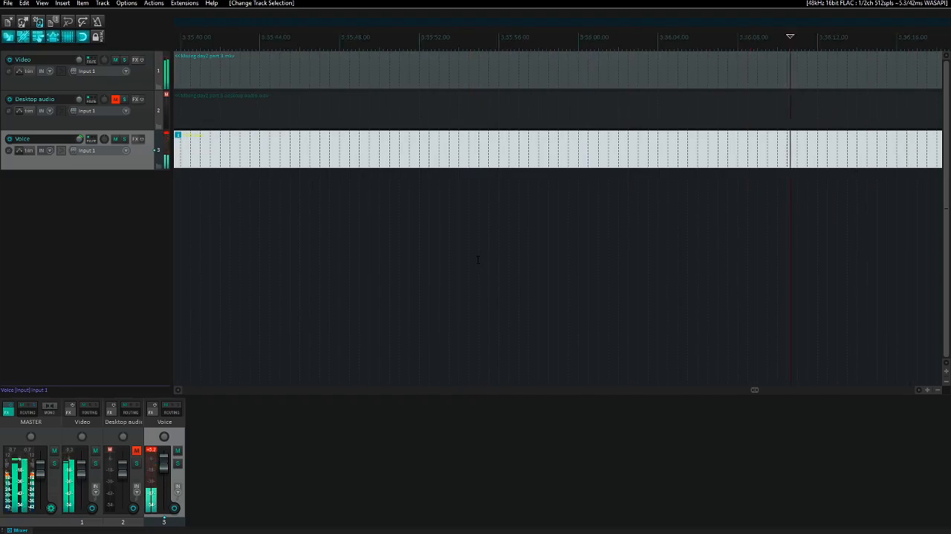
key(Page_Down)
key(Page_Down)
key(Page_Down)
key(Page_Down)
key(Page_Down)
key(Page_Down)
key(Page_Down)
key(Page_Down)
key(Page_Down)
key(Page_Down)
key(Page_Down)
key(Page_Down)
key(Page_Down)
key(Page_Down)
key(Page_Down)
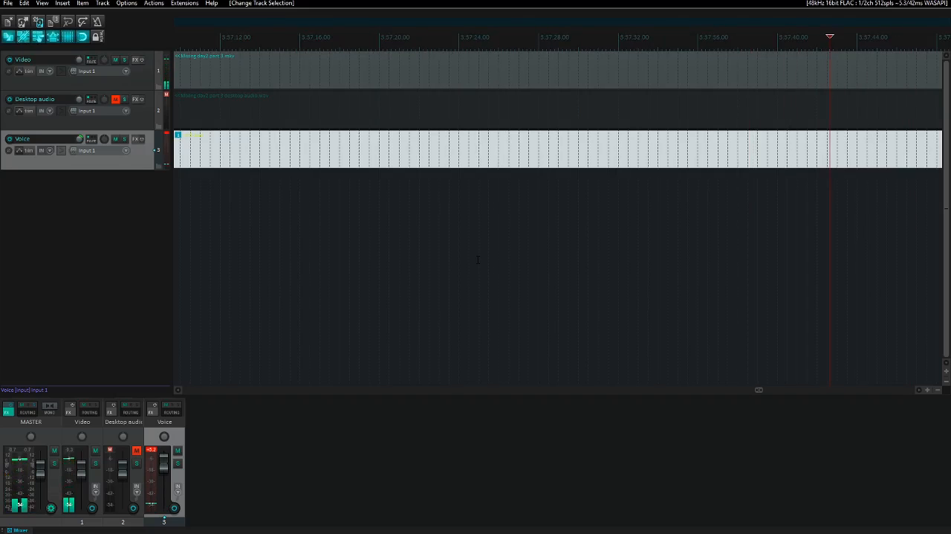
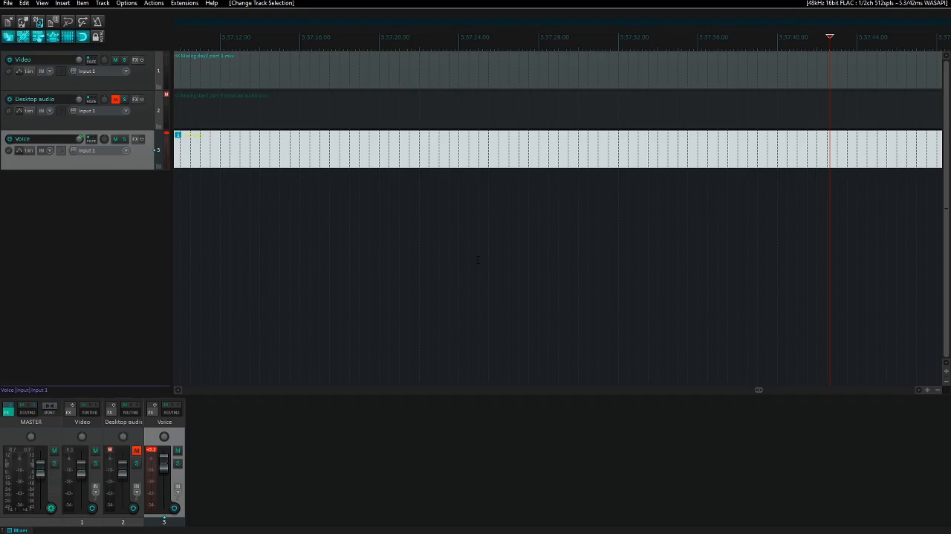
- Select the Video track, go to the end of the part 3 video, and play a spot a few minutes before it
key(Up)
key(Up)
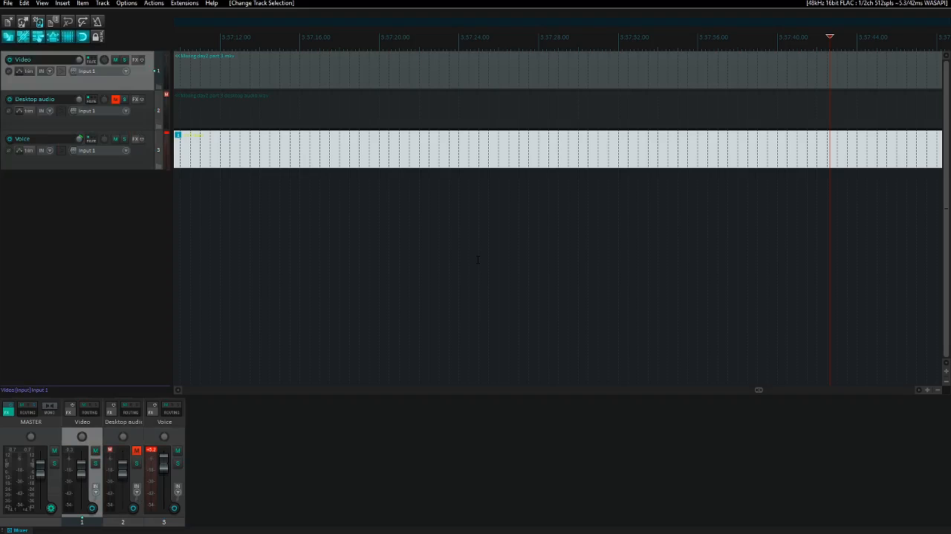
key(ctrl+Left)
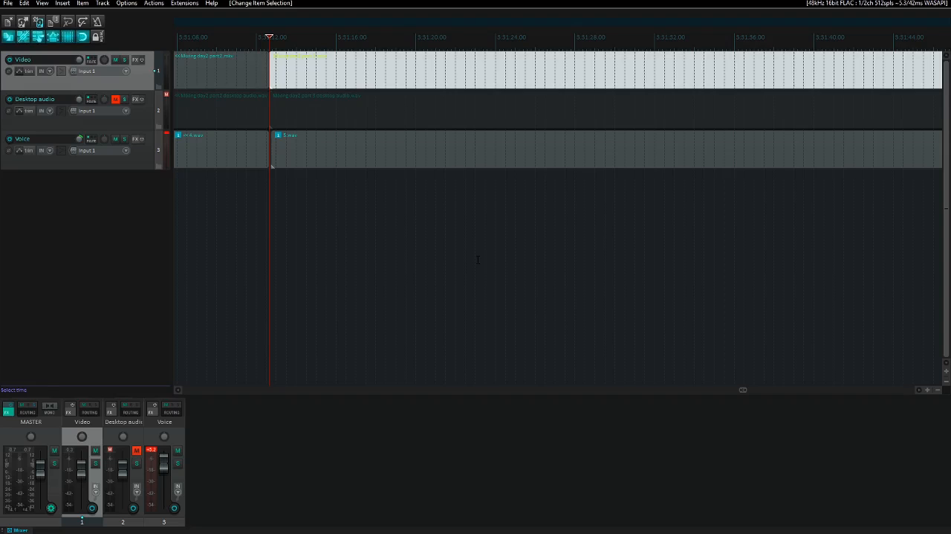
key(ctrl+Right)
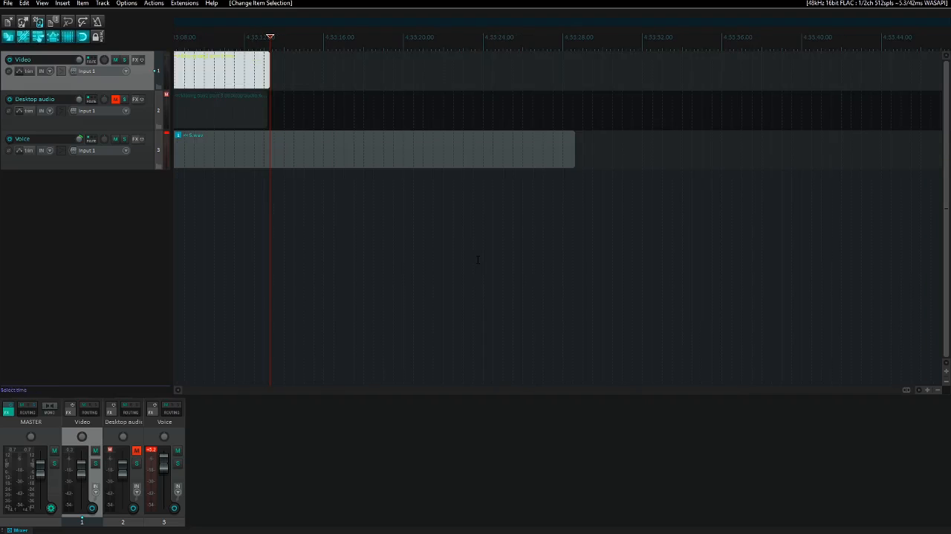
key(Page_Up)
key(Page_Up)
key(Page_Up)
key(Page_Up)
key(Page_Up)
key(Page_Up)
key(Page_Up)
key(Page_Up)
key(Page_Up)
key(Page_Up)
key(Page_Up)
key(Page_Up)
key(Page_Up)
key(Page_Up)
key(Page_Up)
key(Page_Up)
key(Page_Up)
key(Page_Up)
key(Page_Up)
key(Page_Up)
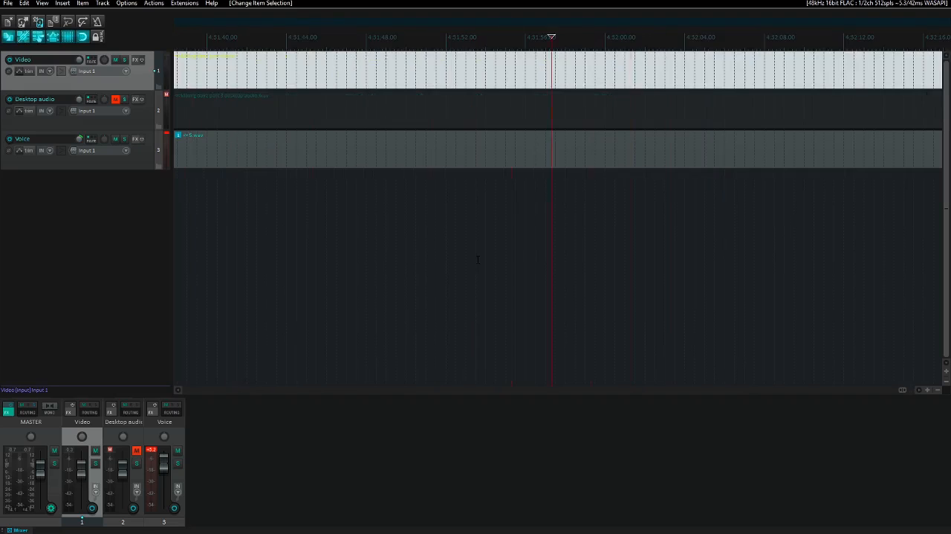
key(Page_Up)
key(Page_Up)
key(Page_Up)
key(Page_Up)
key(Page_Up)
key(Page_Up)
key(Page_Up)
key(Page_Up)
key(Page_Up)
key(Page_Up)
key(Page_Up)
key(Page_Up)
key(Page_Up)
key(Page_Up)
key(Page_Up)
key(Page_Up)
key(Page_Up)
key(space)
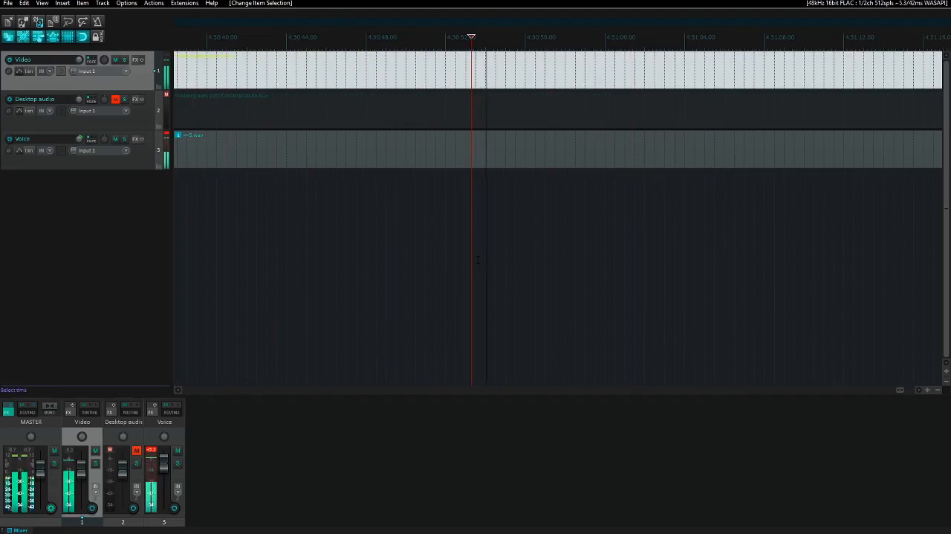
- Step back several more minutes through part 3 and play a short passage to look for the section to cut
key(space)
key(Page_Up)
key(Page_Up)
key(Page_Up)
key(Page_Up)
key(Page_Up)
key(Page_Up)
key(Page_Up)
key(Page_Up)
key(Page_Up)
key(Page_Up)
key(Page_Up)
key(Page_Up)
key(Page_Up)
key(Page_Up)
key(Page_Up)
key(Page_Up)
key(Page_Up)
key(Page_Up)
key(Page_Up)
key(Page_Up)
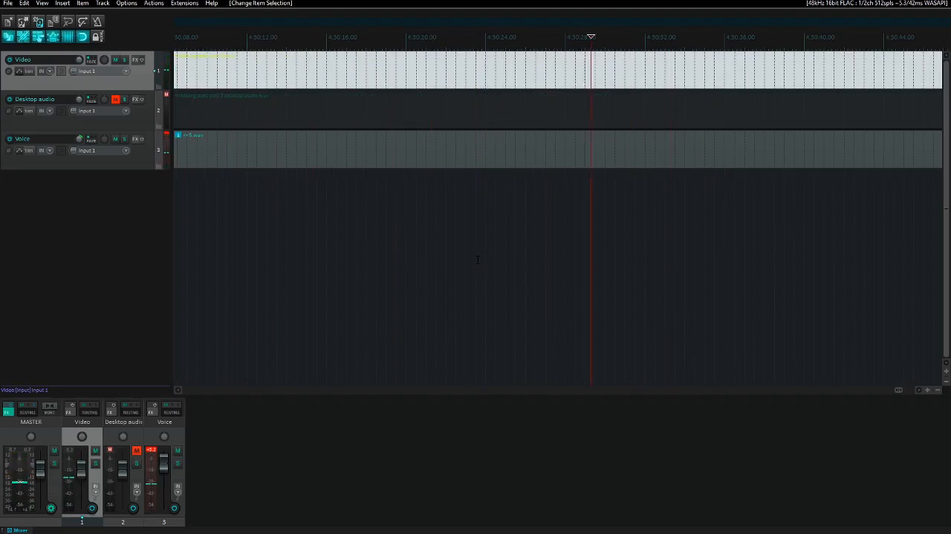
key(Page_Up)
key(Page_Up)
key(Page_Up)
key(Page_Up)
key(Page_Up)
key(Page_Up)
key(Page_Up)
key(Page_Up)
key(Page_Up)
key(Page_Up)
key(Page_Up)
key(Page_Up)
key(Page_Up)
key(Page_Up)
key(Page_Up)
key(Page_Up)
key(Page_Up)
key(Page_Up)
key(Page_Up)
key(Page_Up)
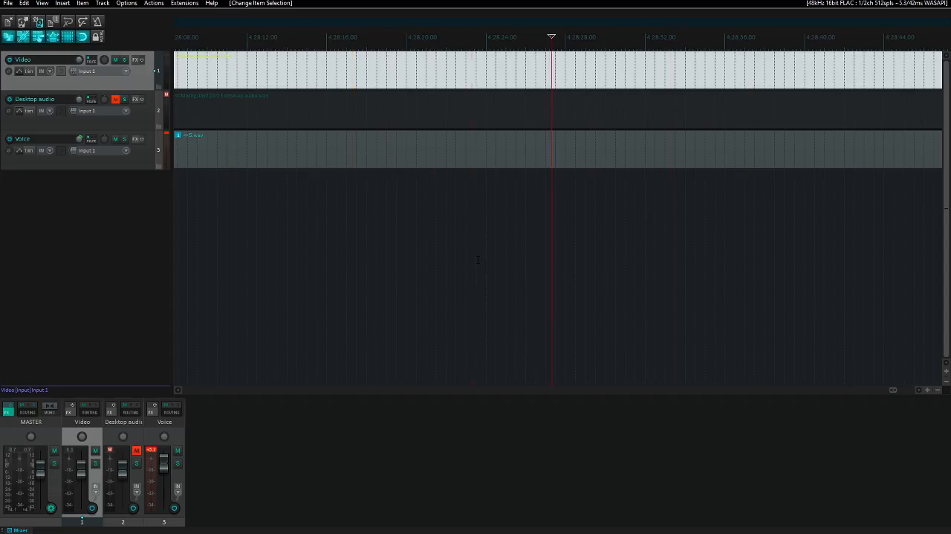
key(Page_Up)
key(Page_Up)
key(Page_Up)
key(Page_Up)
key(Page_Up)
key(Page_Up)
key(Page_Up)
key(Page_Up)
key(Page_Up)
key(Page_Up)
key(Page_Up)
key(Page_Up)
key(Page_Up)
key(Page_Up)
key(Page_Up)
key(Page_Up)
key(Page_Up)
key(Page_Up)
key(Page_Up)
key(Page_Up)
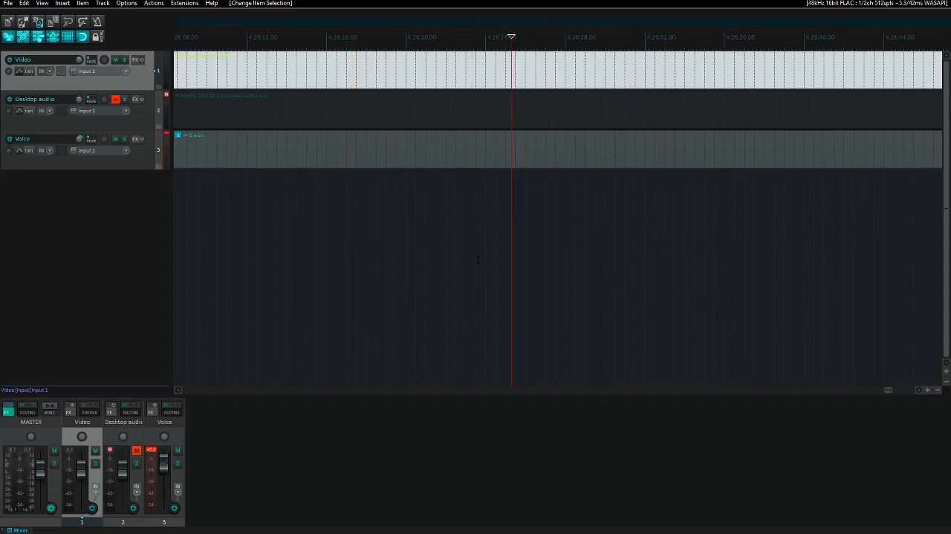
key(Page_Up)
key(Page_Up)
key(Page_Up)
key(Page_Up)
key(Page_Up)
key(Page_Up)
key(Page_Up)
key(Page_Up)
key(Page_Up)
key(Page_Up)
key(Page_Up)
key(Page_Up)
key(Page_Up)
key(Page_Up)
key(Page_Up)
key(Page_Up)
key(Page_Up)
key(Page_Up)
key(Page_Up)
key(Page_Up)
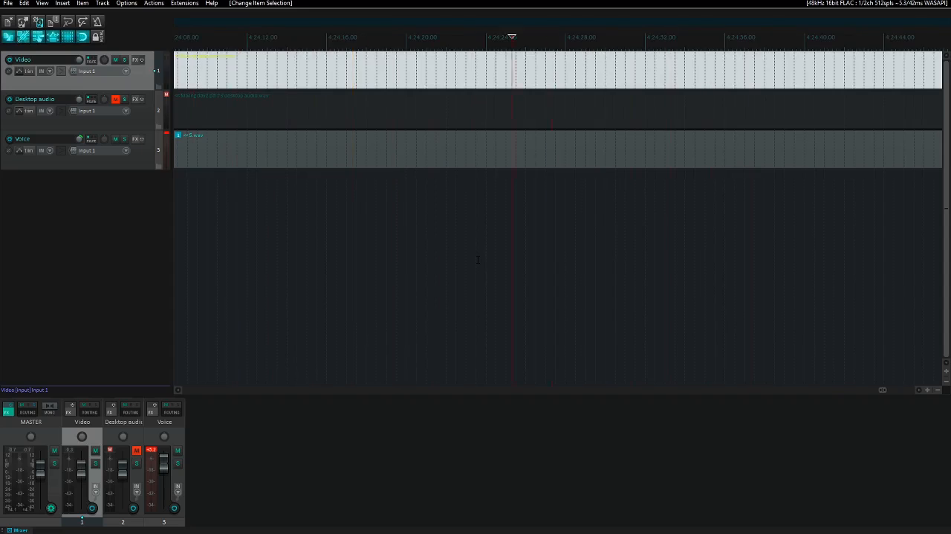
key(Page_Up)
key(Page_Up)
key(Page_Up)
key(Page_Up)
key(Page_Up)
key(Page_Up)
key(Page_Up)
key(Page_Up)
key(Page_Up)
key(Page_Up)
key(Page_Up)
key(Page_Up)
key(Page_Up)
key(Page_Up)
key(Page_Up)
key(Page_Up)
key(Page_Up)
key(Page_Up)
key(Page_Up)
key(Page_Up)
key(space)
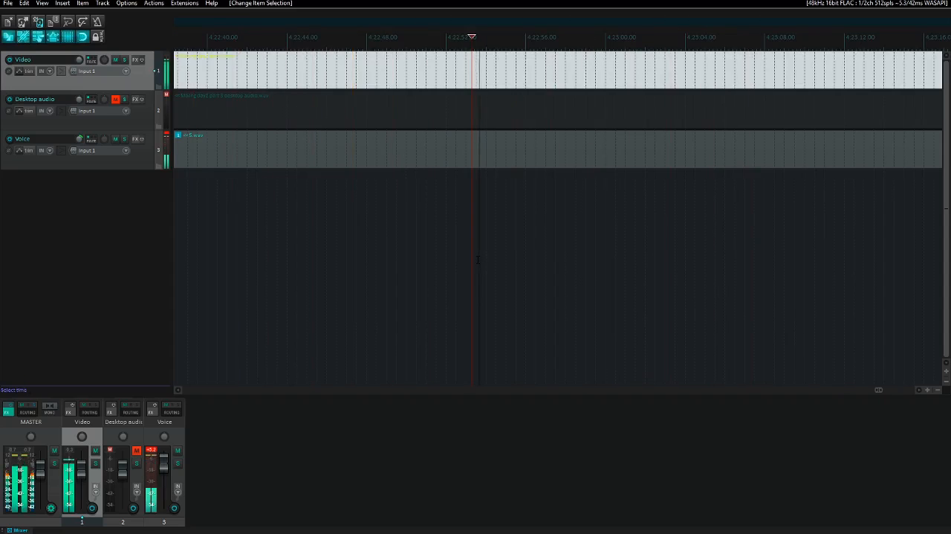
- Skip forward through part 3 during playback to hear how far the unwanted section extends
key(space)
key(Page_Down)
key(Page_Down)
key(Page_Down)
key(Page_Down)
key(Page_Down)
key(Page_Down)
key(Page_Down)
key(Page_Down)
key(Page_Down)
key(Page_Down)
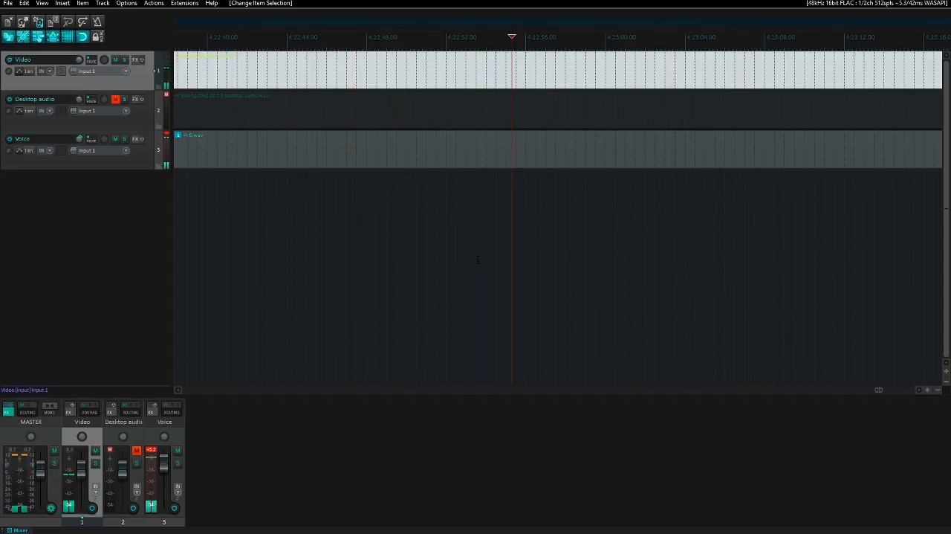
key(Page_Down)
key(Page_Down)
key(Page_Down)
key(Page_Down)
key(Page_Down)
key(Page_Down)
key(Page_Down)
key(Page_Down)
key(Page_Down)
key(Page_Down)
key(Page_Down)
key(Page_Down)
key(Page_Down)
key(Page_Down)
key(space)
key(Page_Down)
key(Page_Down)
key(Page_Down)
key(Page_Down)
key(Page_Down)
key(Page_Down)
key(Page_Down)
key(Page_Down)
key(Page_Down)
key(Page_Down)
key(Page_Down)
key(Page_Down)
key(Page_Down)
key(Page_Down)
key(Page_Down)
key(Page_Down)
key(Page_Down)
key(Page_Down)
key(Page_Down)
key(Page_Down)
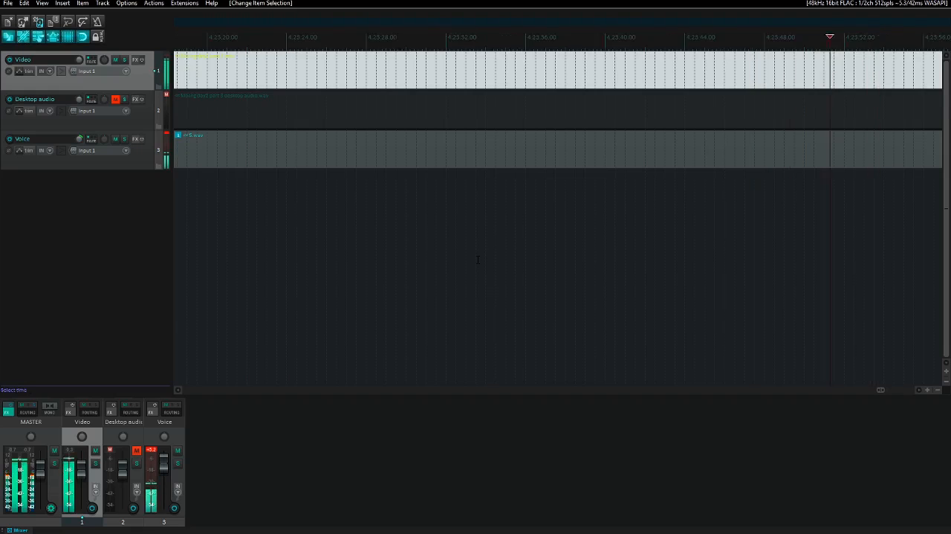
key(Page_Down)
key(Page_Down)
key(Page_Down)
key(Page_Down)
key(Page_Down)
key(Page_Down)
key(Page_Down)
key(Page_Down)
key(Page_Down)
key(Page_Down)
key(Page_Down)
key(Page_Down)
key(Page_Down)
key(Page_Down)
key(Page_Down)
key(Page_Down)
key(Page_Down)
key(Page_Down)
key(Page_Down)
key(Page_Down)
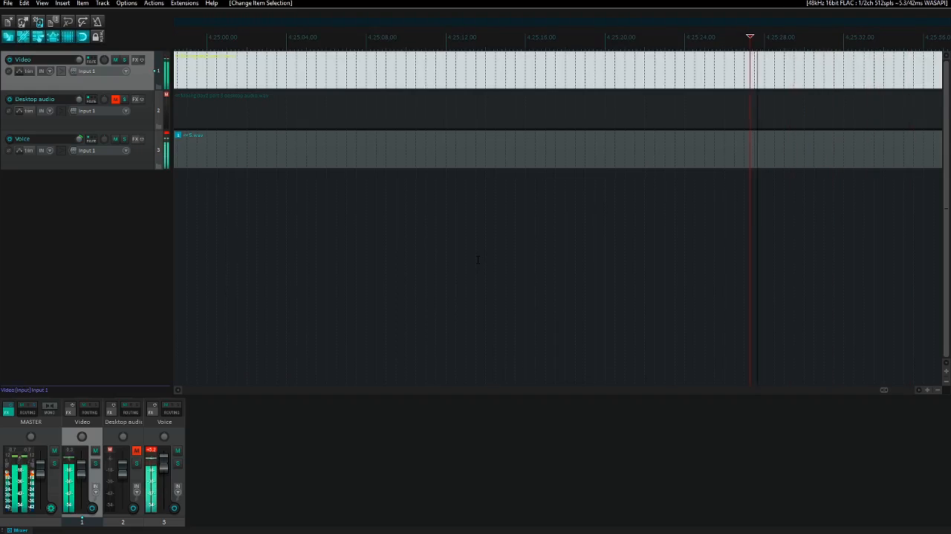
key(Page_Down)
key(Page_Down)
key(Page_Down)
key(Page_Down)
key(Page_Down)
key(Page_Down)
key(Page_Down)
key(Page_Down)
key(Page_Down)
key(Page_Down)
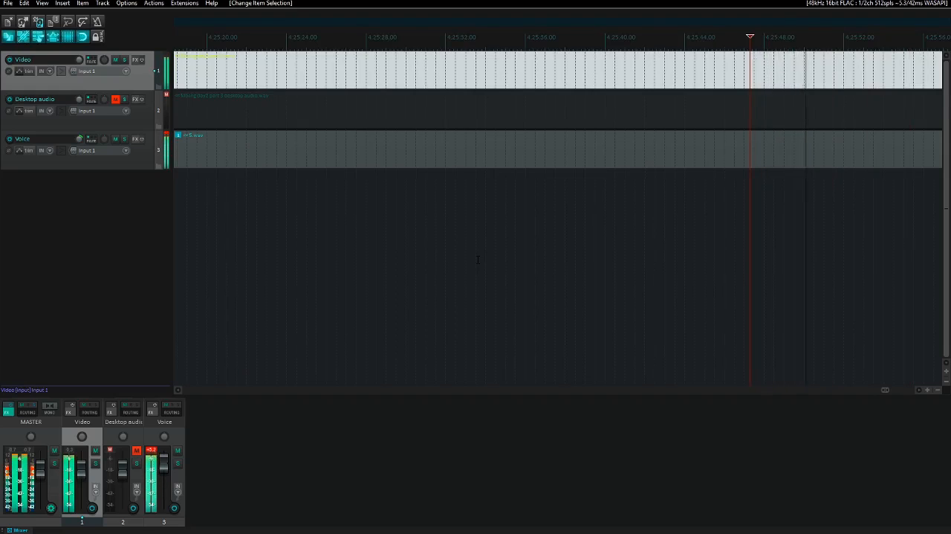
- Find the beginning of the unwanted section by ear and mark the time selection's start at about 4:23:02
key(Page_Up)
key(Page_Up)
key(Page_Up)
key(Page_Up)
key(Page_Up)
key(Page_Up)
key(Page_Up)
key(Page_Up)
key(Page_Up)
key(Page_Up)
key(Page_Up)
key(Page_Up)
key(Page_Up)
key(Page_Up)
key(Page_Up)
key(Page_Up)
key(Page_Up)
key(Page_Up)
key(Page_Up)
key(Page_Up)
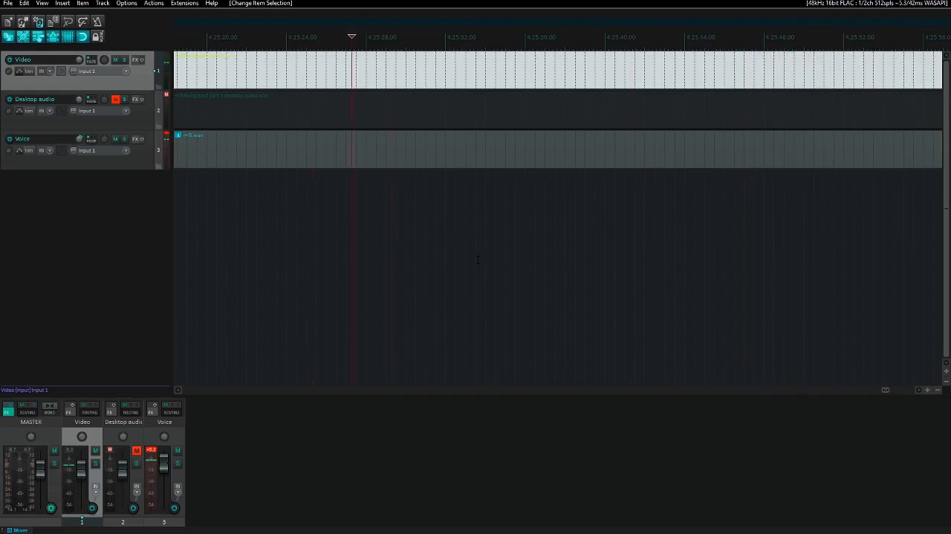
key(Page_Up)
key(Page_Up)
key(Page_Up)
key(Page_Up)
key(Page_Up)
key(Page_Up)
key(Page_Up)
key(Page_Up)
key(Page_Up)
key(Page_Up)
key(Page_Up)
key(Page_Up)
key(Page_Up)
key(Page_Up)
key(Page_Up)
key(Page_Up)
key(Page_Up)
key(Page_Up)
key(Page_Up)
key(Page_Up)
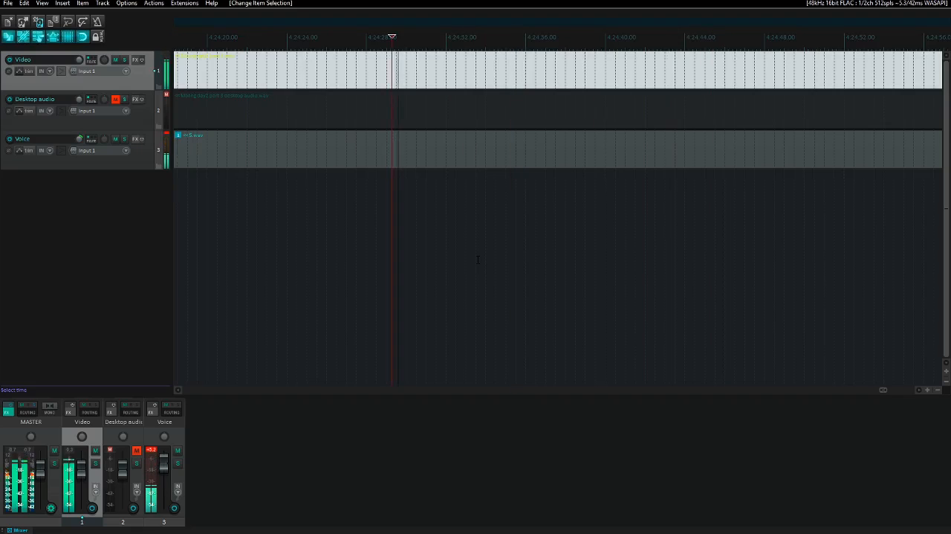
key(Page_Up)
key(Page_Up)
key(Page_Up)
key(Page_Up)
key(Page_Up)
key(Page_Up)
key(Page_Up)
key(Page_Up)
key(Page_Up)
key(Page_Up)
key(Page_Up)
key(Page_Up)
key(Page_Up)
key(Page_Up)
key(Page_Up)
key(Page_Up)
key(Page_Up)
key(Page_Up)
key(Page_Up)
key(Page_Up)
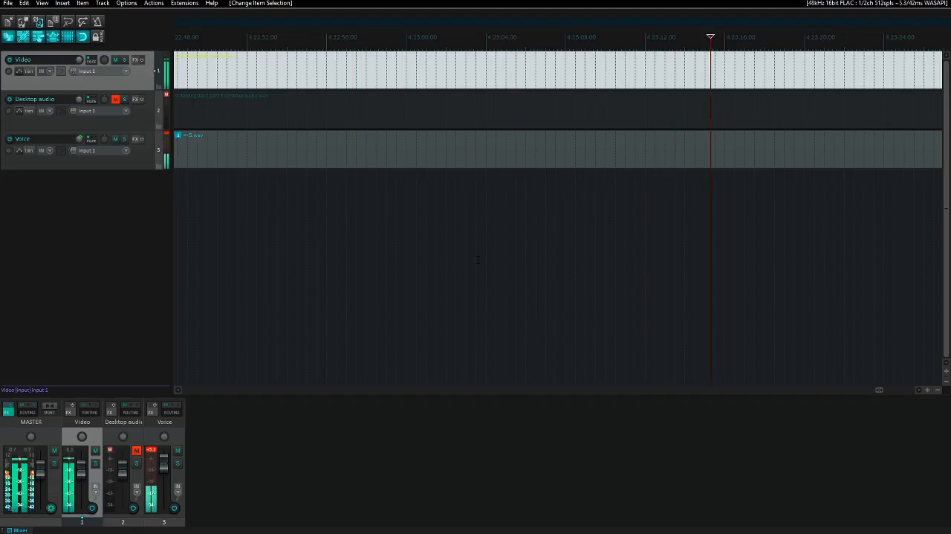
key(Page_Down)
key(Page_Down)
key(Page_Down)
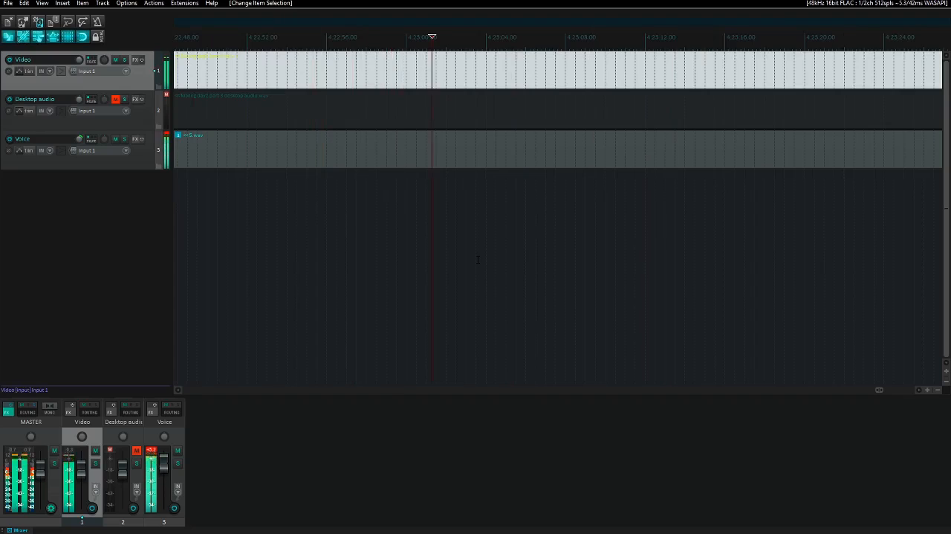
key(space)
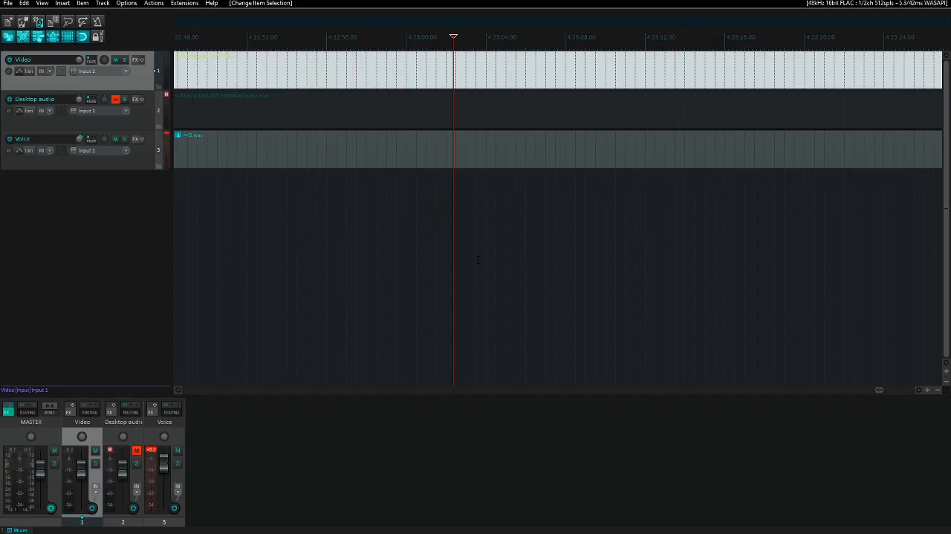
key([)
- Mark the time selection's end at about 4:25:04 and remove the selected section from all tracks, closing the gap
key(space)
key(Page_Down)
key(Page_Down)
key(Page_Down)
key(Page_Down)
key(Page_Down)
key(Page_Down)
key(Page_Down)
key(Page_Down)
key(Page_Down)
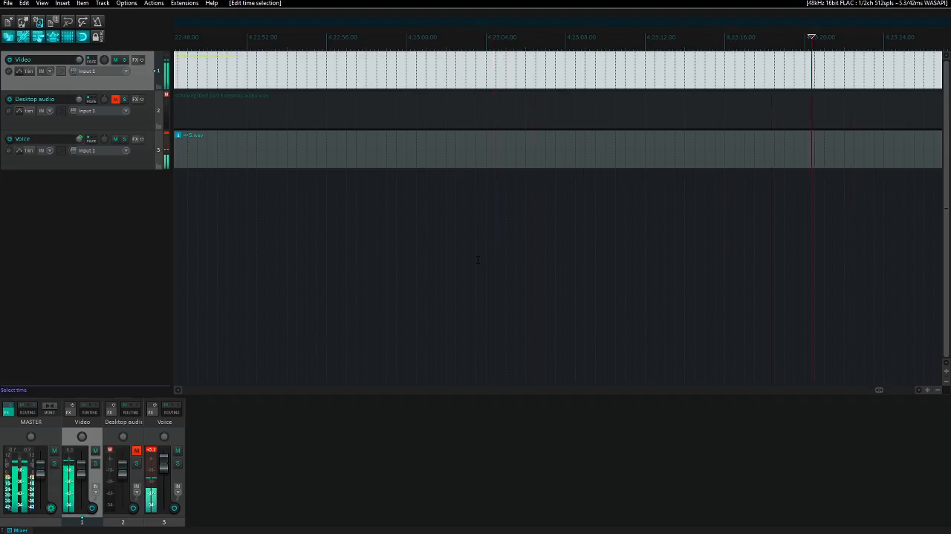
key(Page_Down)
key(Page_Down)
key(Page_Down)
key(Page_Down)
key(Page_Down)
key(Page_Down)
key(Page_Down)
key(Page_Down)
key(Page_Down)
key(Page_Down)
key(Page_Down)
key(Page_Down)
key(Page_Down)
key(Page_Down)
key(Page_Down)
key(Page_Down)
key(Page_Down)
key(Page_Down)
key(Page_Down)
key(Page_Down)
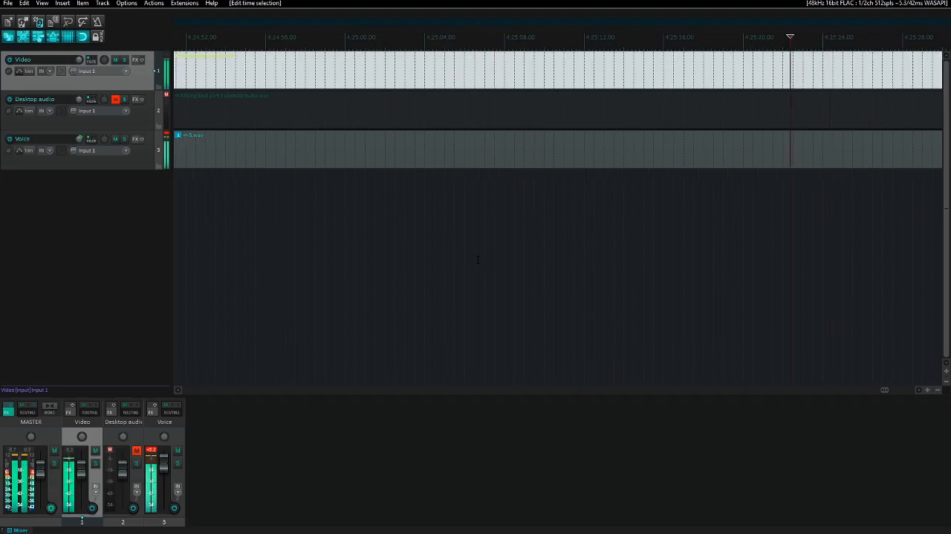
key(Page_Down)
key(Page_Up)
key(Page_Up)
key(Page_Up)
key(Page_Up)
key(Page_Up)
key(Page_Up)
key(Page_Up)
key(Page_Up)
key(Page_Up)
key(Page_Up)
key(Page_Up)
key(Page_Up)
key(Page_Up)
key(Page_Up)
key(Page_Down)
key(Page_Down)
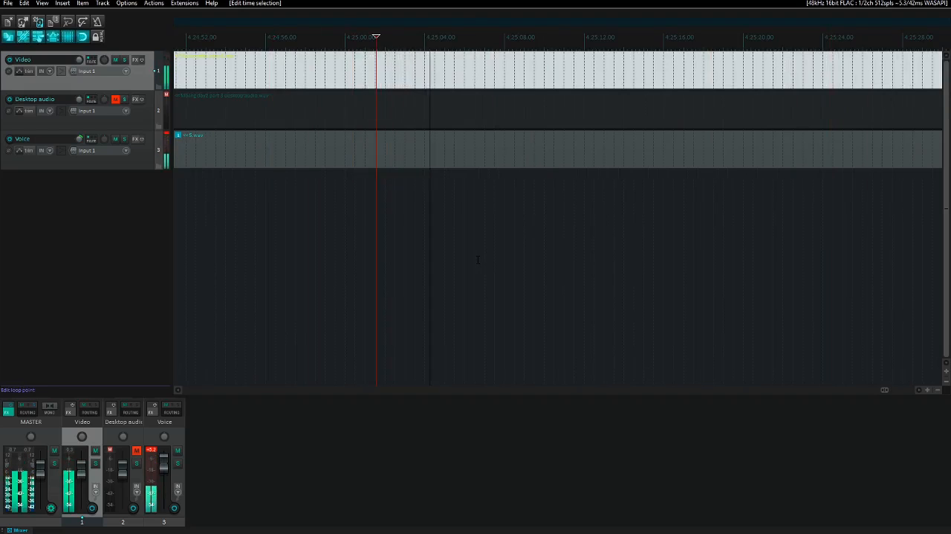
key(space)
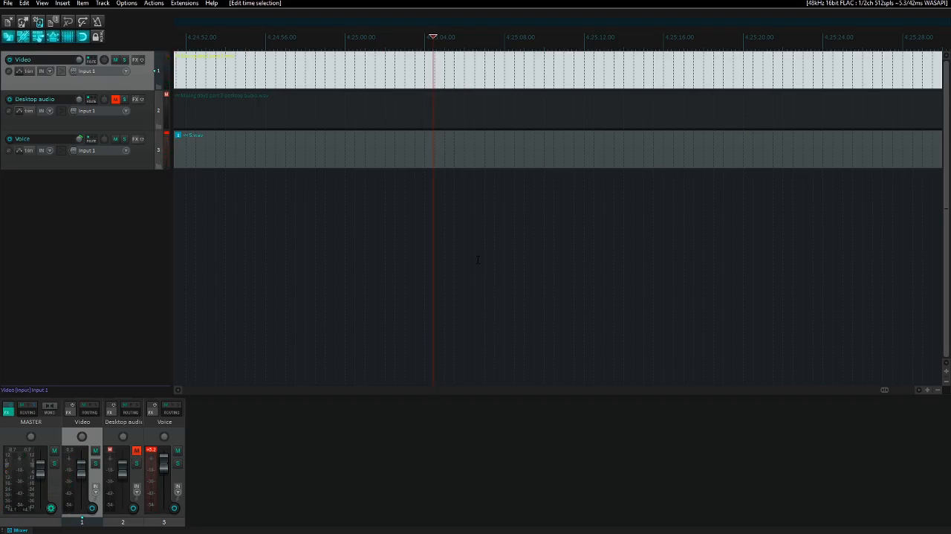
key(shift+Home)
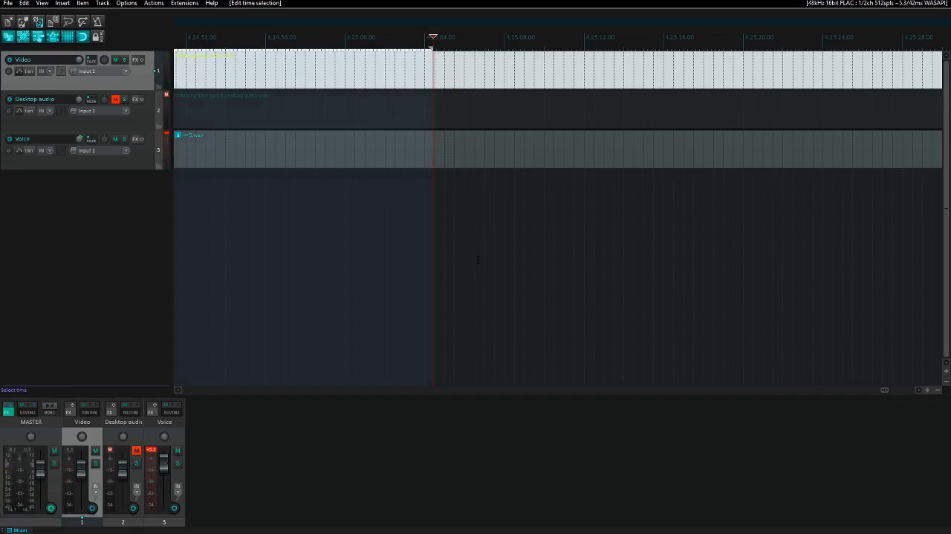
key(ctrl+shift+x)
- Play across the new cut and a spot about a minute further on to check the edit
key(space)
key(Page_Up)
key(Page_Up)
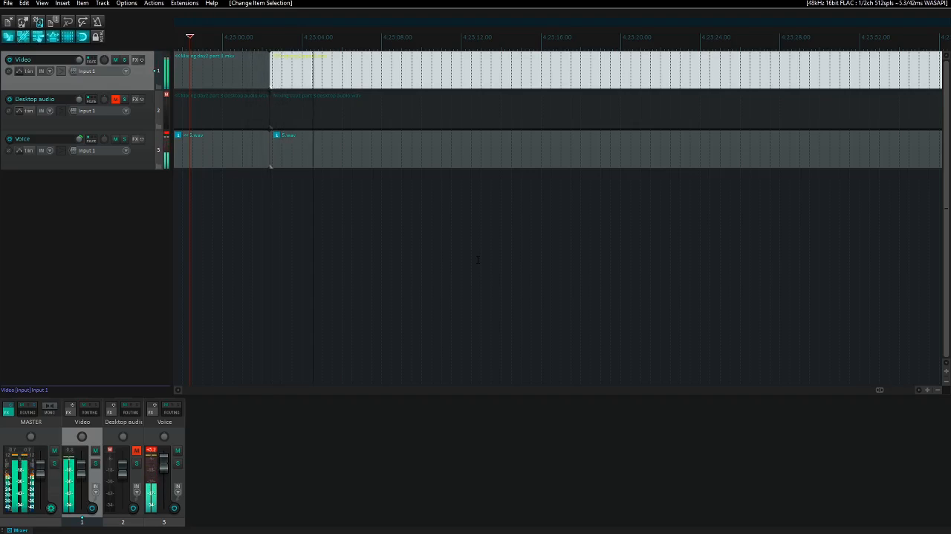
key(space)
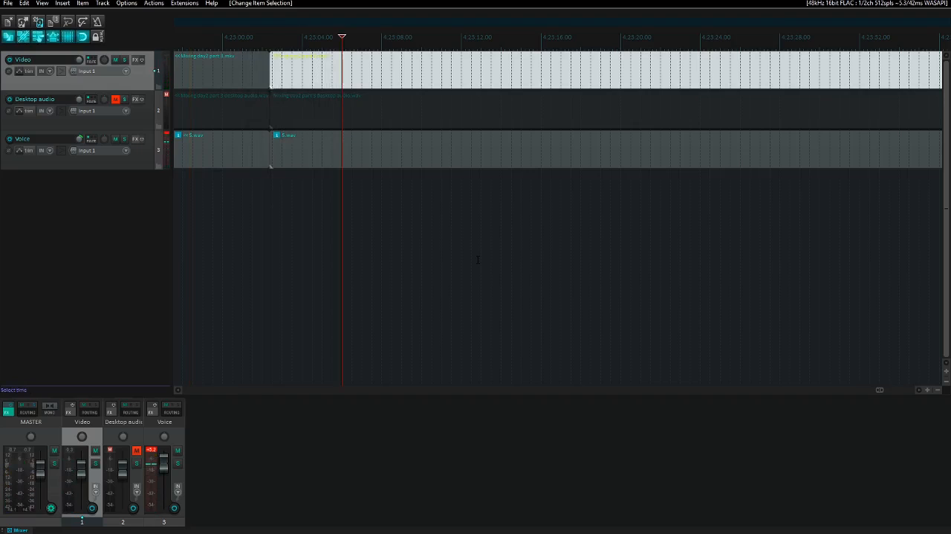
key(Page_Down)
key(Page_Down)
key(Page_Down)
key(Page_Down)
key(Page_Down)
key(Page_Down)
key(Page_Down)
key(Page_Down)
key(Page_Down)
key(Page_Down)
key(Page_Down)
key(Page_Down)
key(Page_Down)
key(Page_Down)
key(Page_Down)
key(Page_Down)
key(Page_Down)
key(Page_Down)
key(Page_Down)
key(Page_Down)
key(Page_Down)
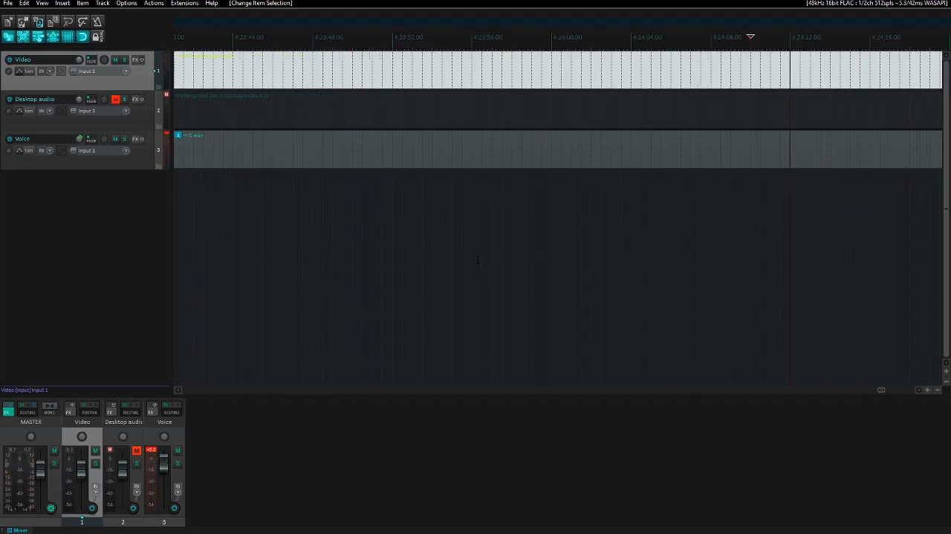
key(space)
- Go to the end of the part 3 video and play short passages before it to find where useful content stops
key(space)
key(ctrl+Right)
key(ctrl+Right)
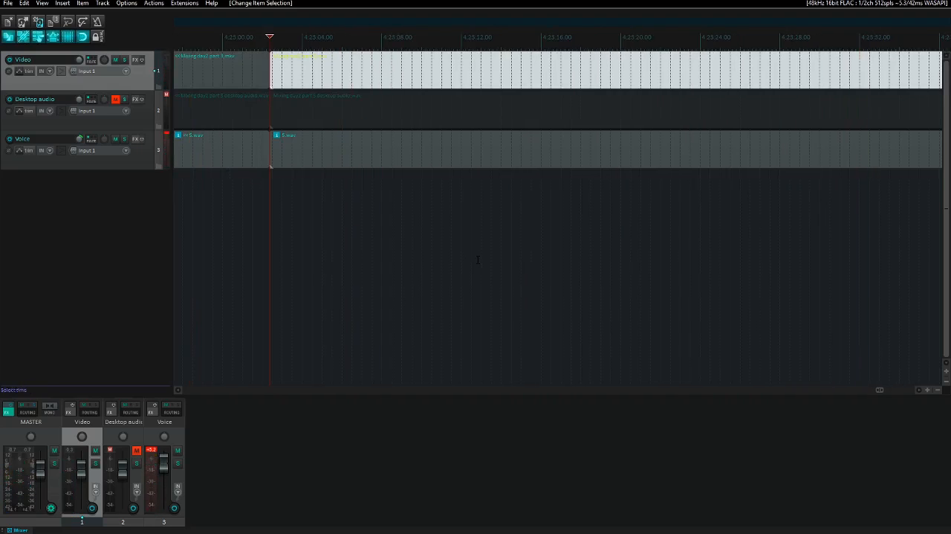
key(Page_Up)
key(Page_Up)
key(space)
key(space)
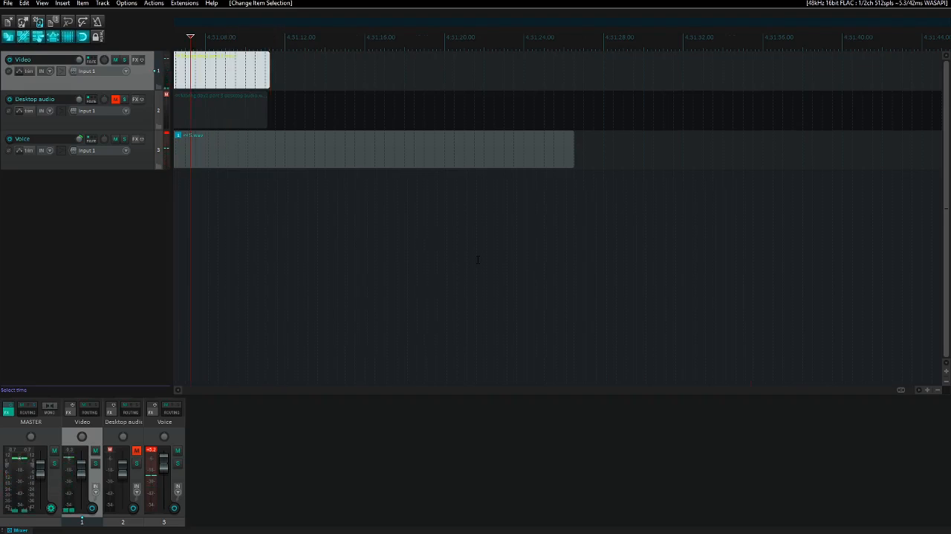
key(Page_Up)
key(Page_Up)
key(Page_Up)
key(Page_Up)
key(Page_Up)
key(Page_Up)
key(Page_Up)
key(Page_Up)
key(Page_Up)
key(Page_Up)
key(Page_Up)
key(Page_Up)
key(Page_Up)
key(space)
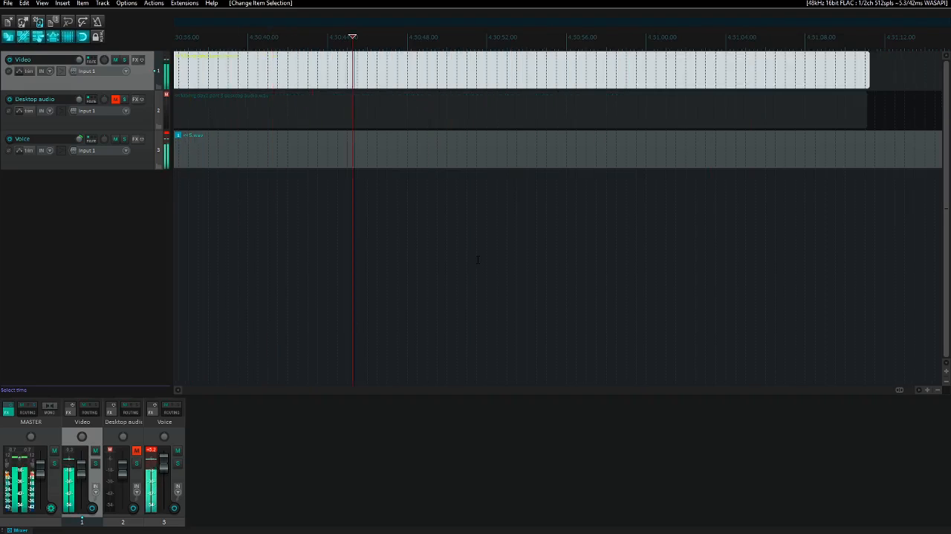
- Find the stopping point at about 4:30:50 and remove everything after it from the Video, Desktop audio and Voice tracks
key(Page_Up)
key(Page_Up)
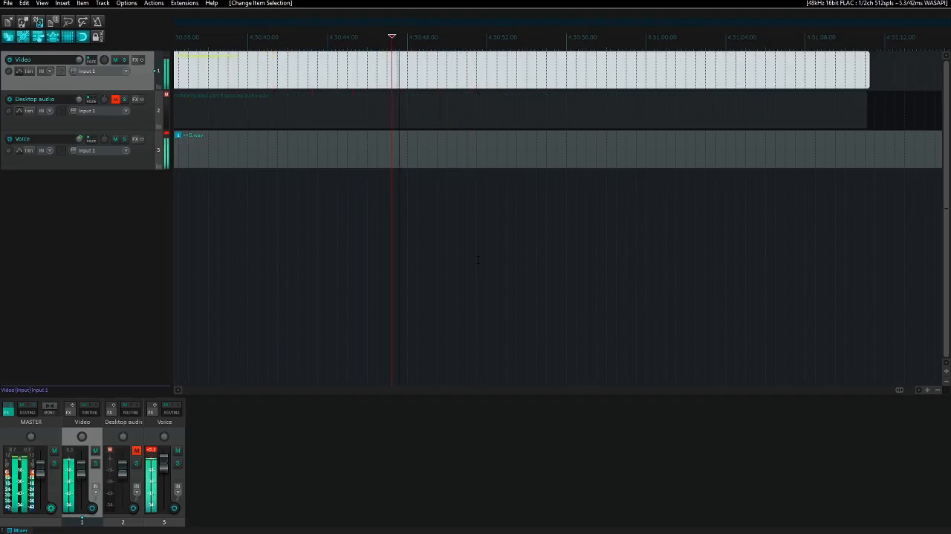
key(Page_Down)
key(Page_Up)
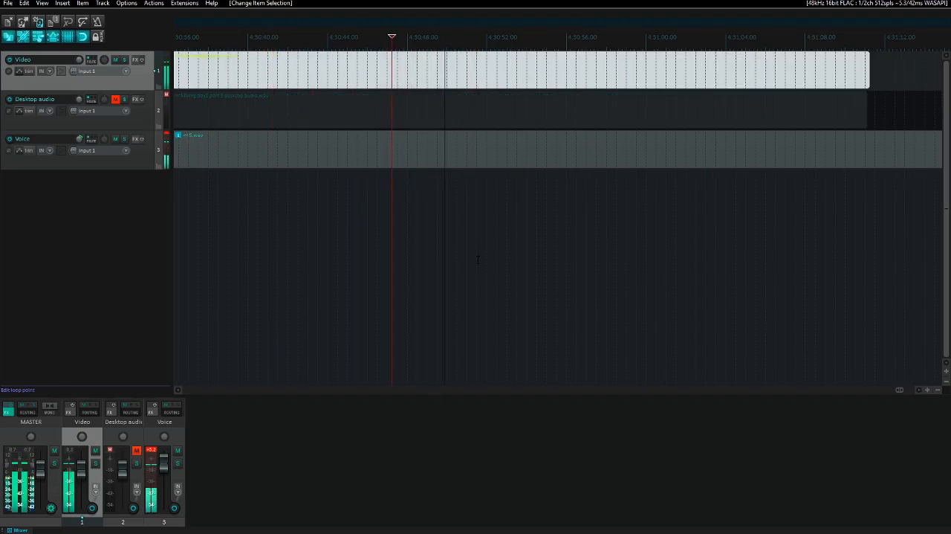
key(space)
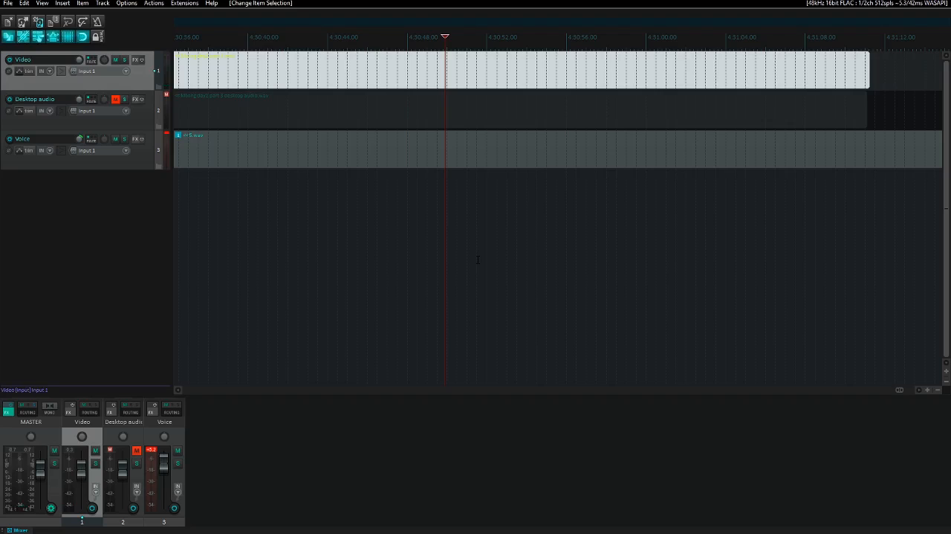
key(shift+End)
key(ctrl+Delete)
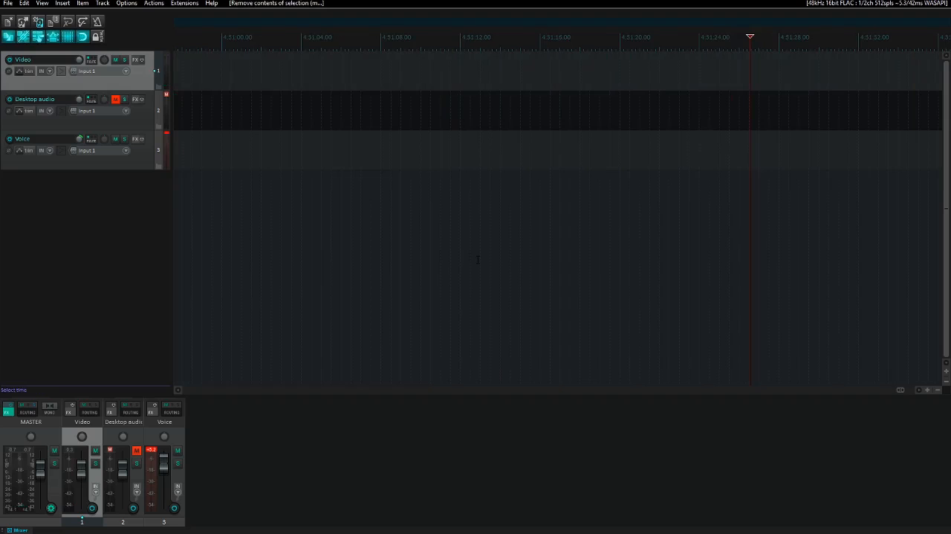
key(ctrl+z)
key(End)
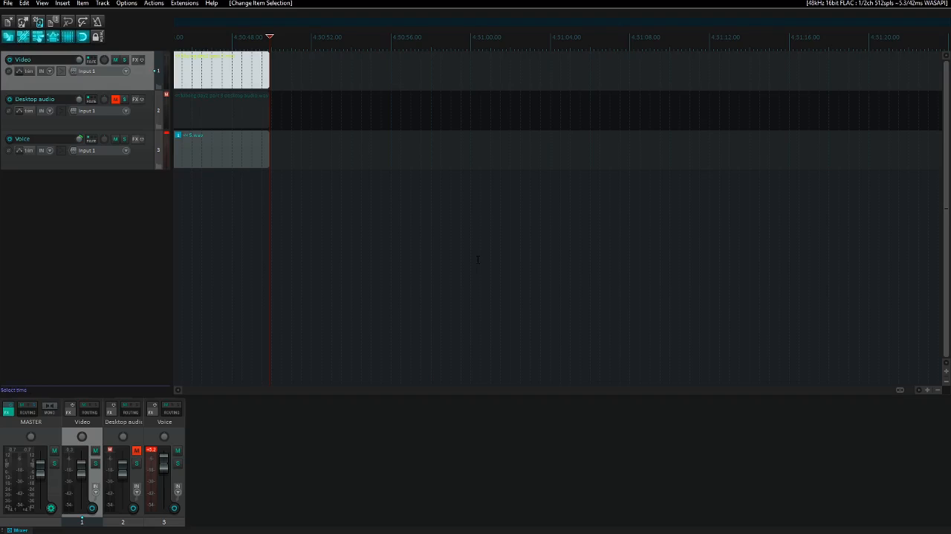
- Return to the start of the project and unmute the Desktop audio track
key(Home)
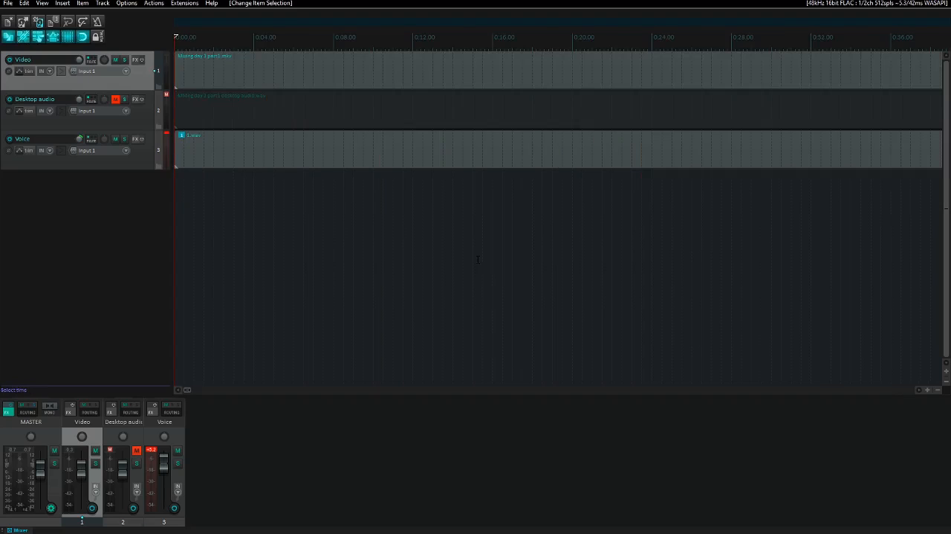
key(Down)
key(F5)
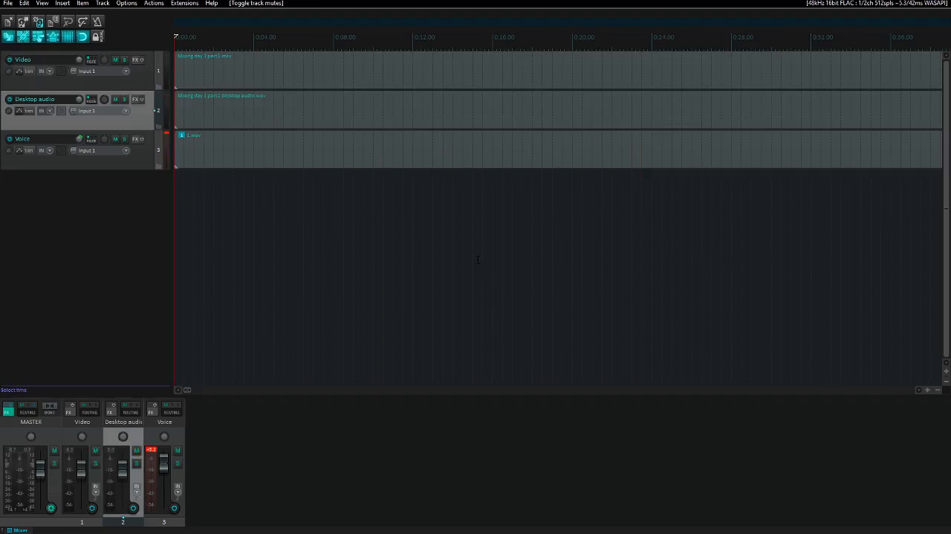
key(Down)
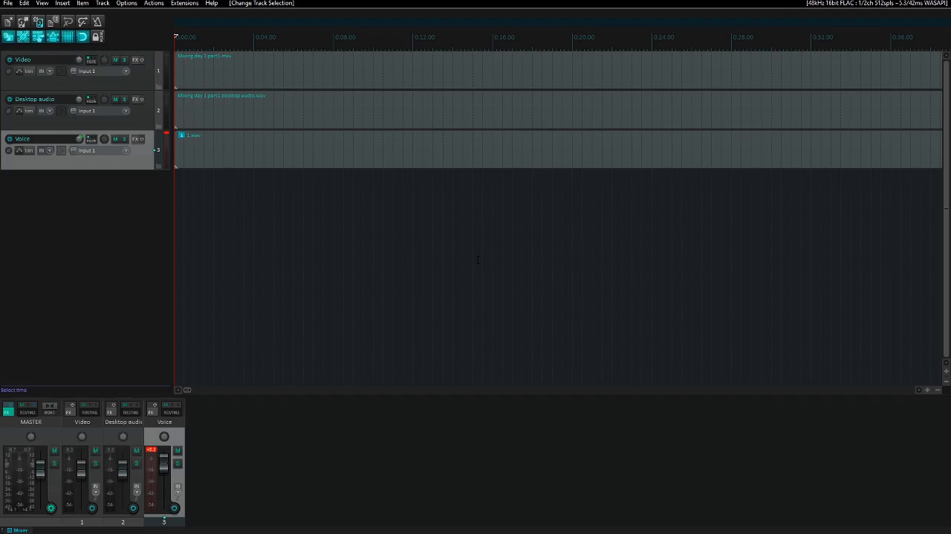
- Set the first Video item, Mixing day 1 part1.mkv, to ignore its audio in the video source properties
key(Up)
key(Up)
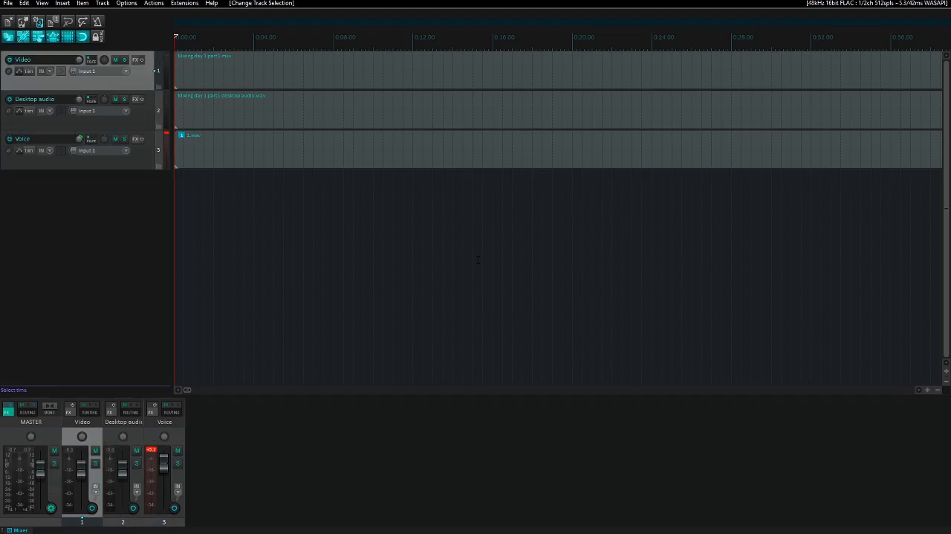
key(Menu)
key(ctrl+Right)
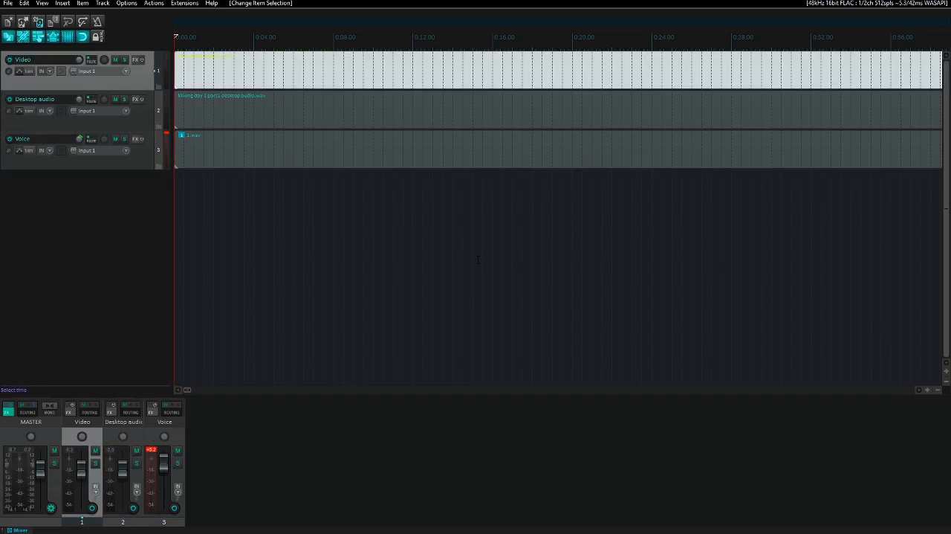
key(Menu)
key(ctrl+F2)
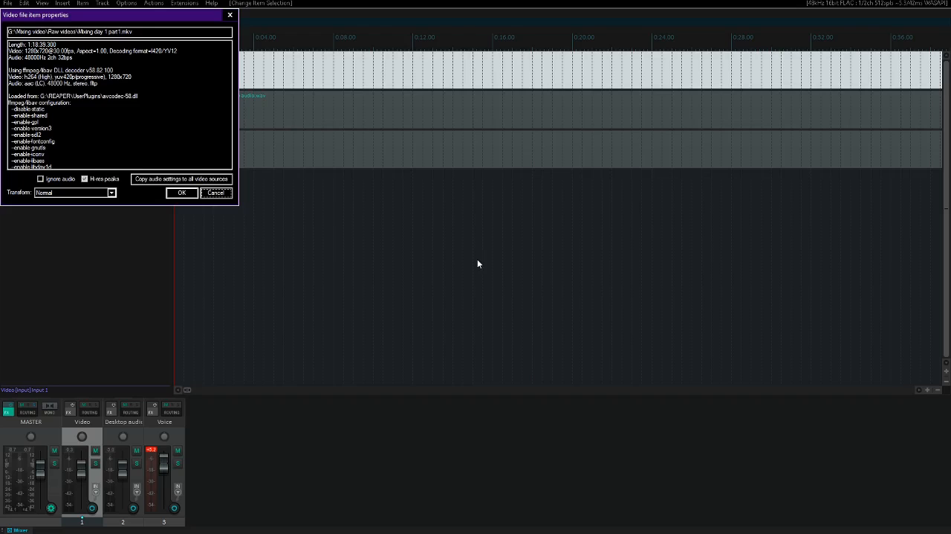
key(Tab)
key(Tab)
key(space)
key(Tab)
key(Tab)
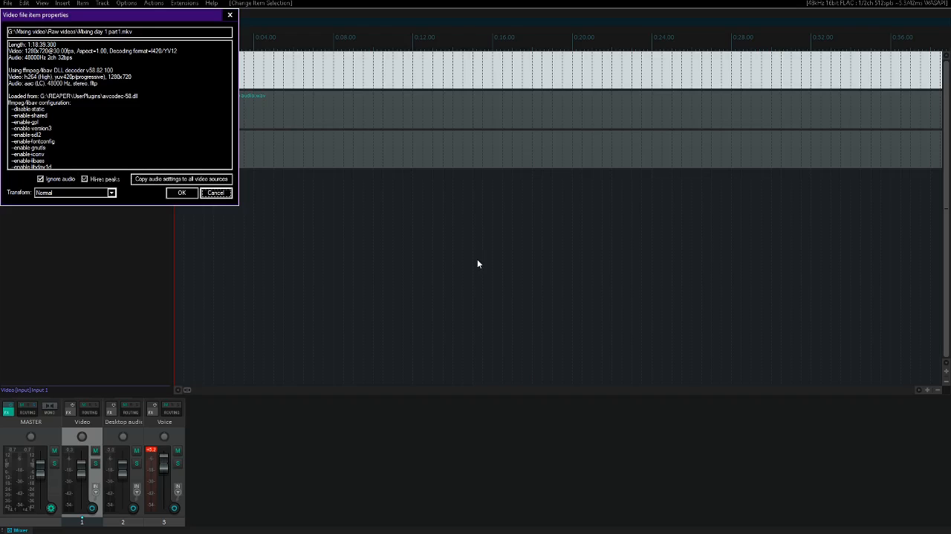
- Copy the audio settings to all video sources and accept the video file properties
key(shift+Tab)
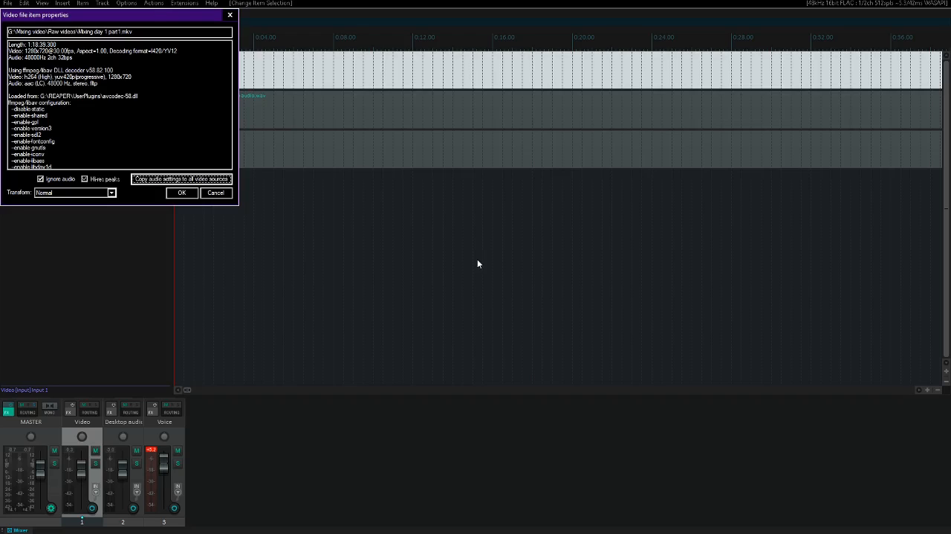
key(space)
key(Tab)
key(Tab)
key(Tab)
key(Tab)
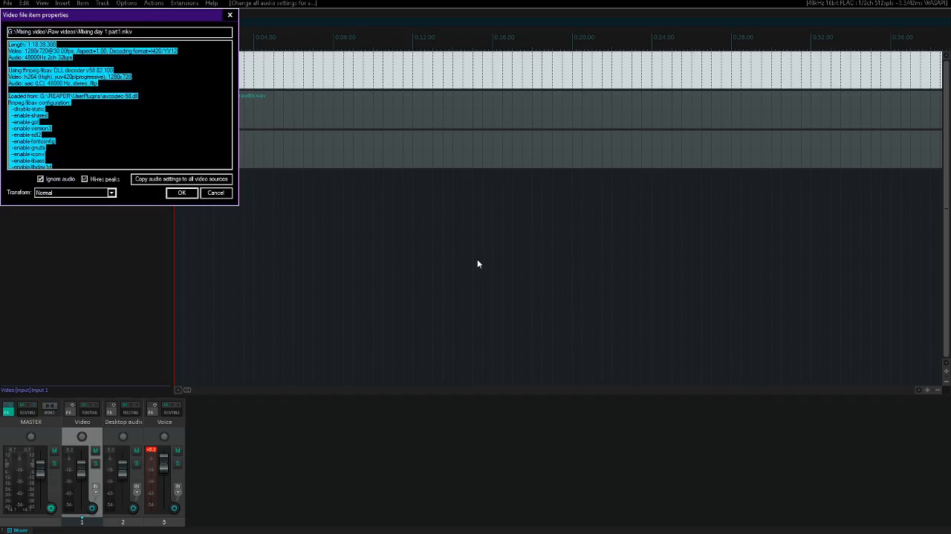
key(Return)
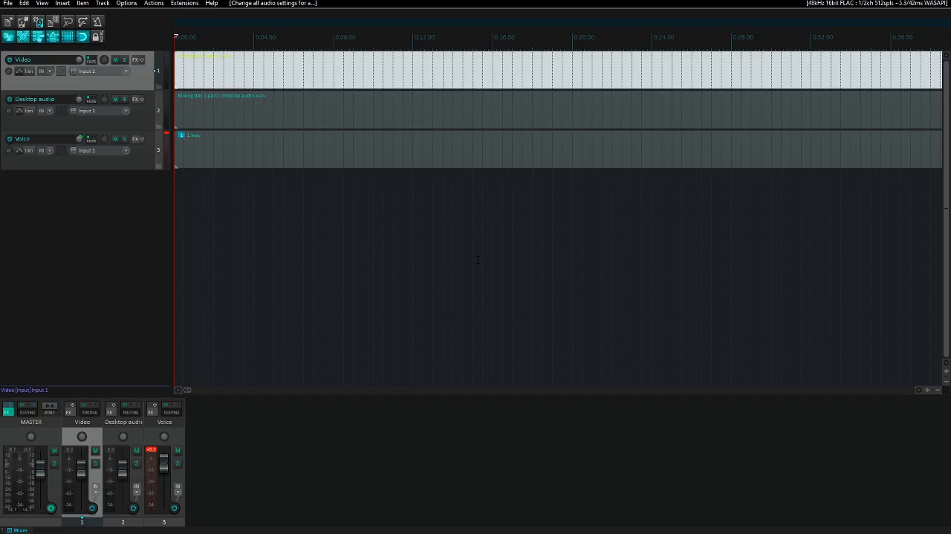
- Play the project from the start and from about 4:50 to check the Desktop audio and Voice tracks
key(space)
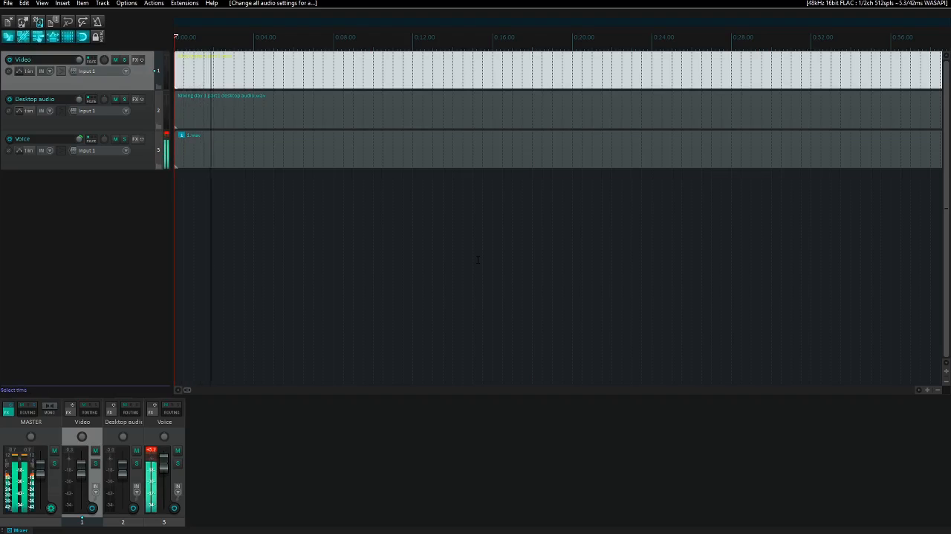
key(space)
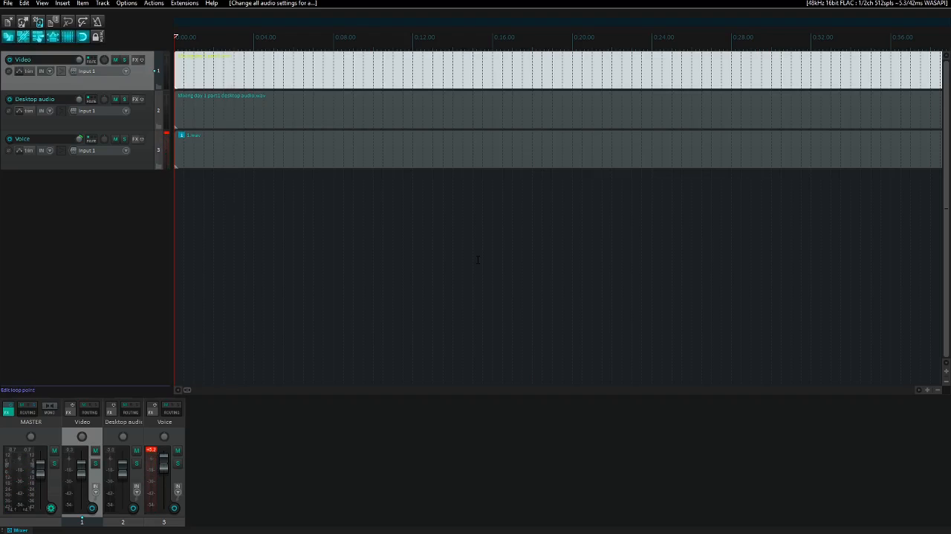
key(space)
key(Down)
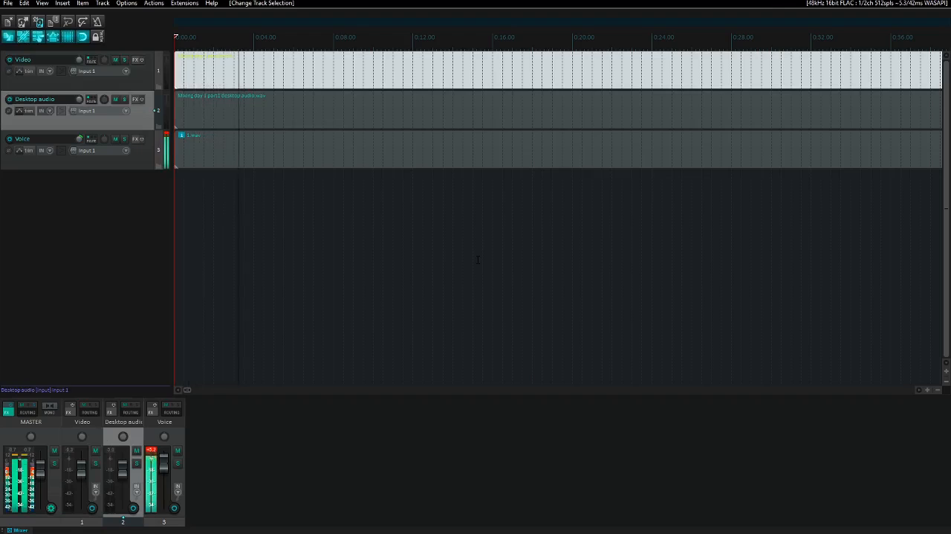
key(ctrl+space)
key(Tab)
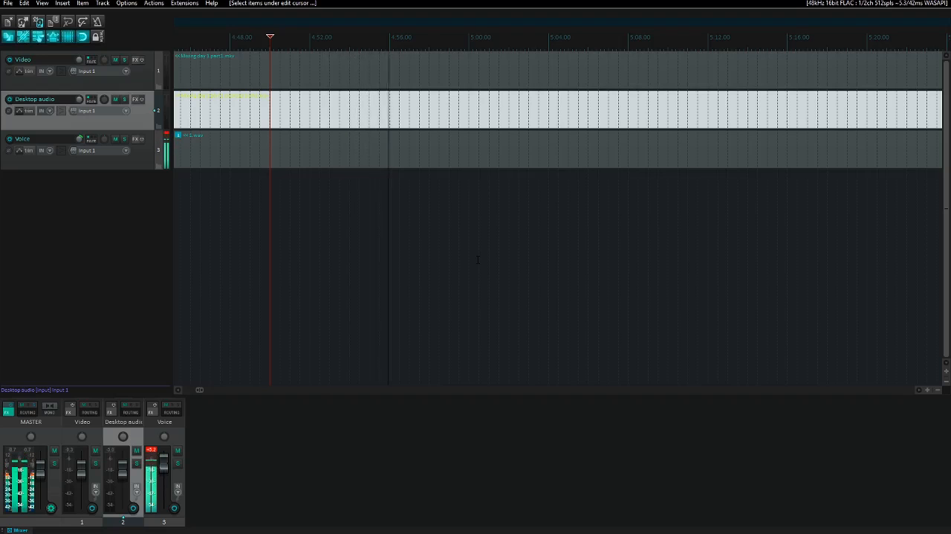
key(Home)
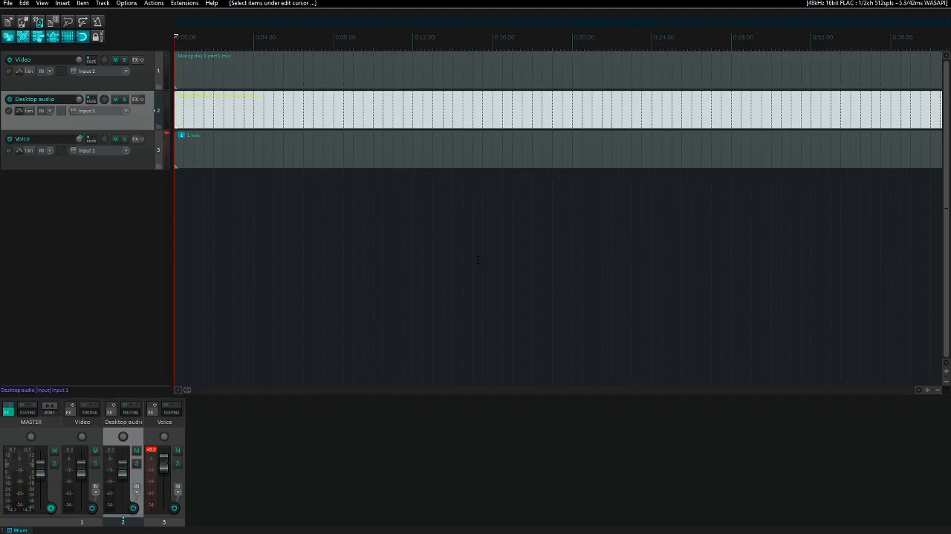
click(166, 111)
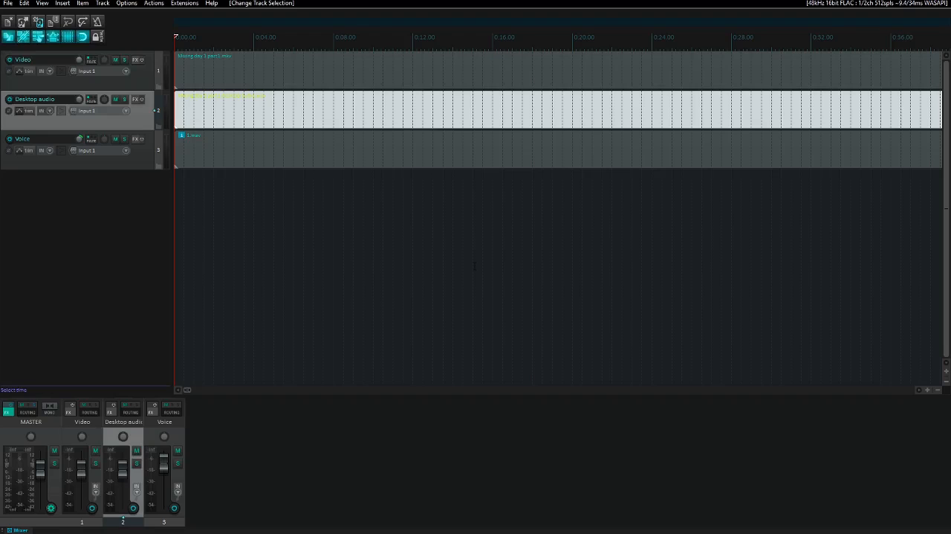
- Select the Voice track and show the video window, returning focus to the project's main window
key(Down)
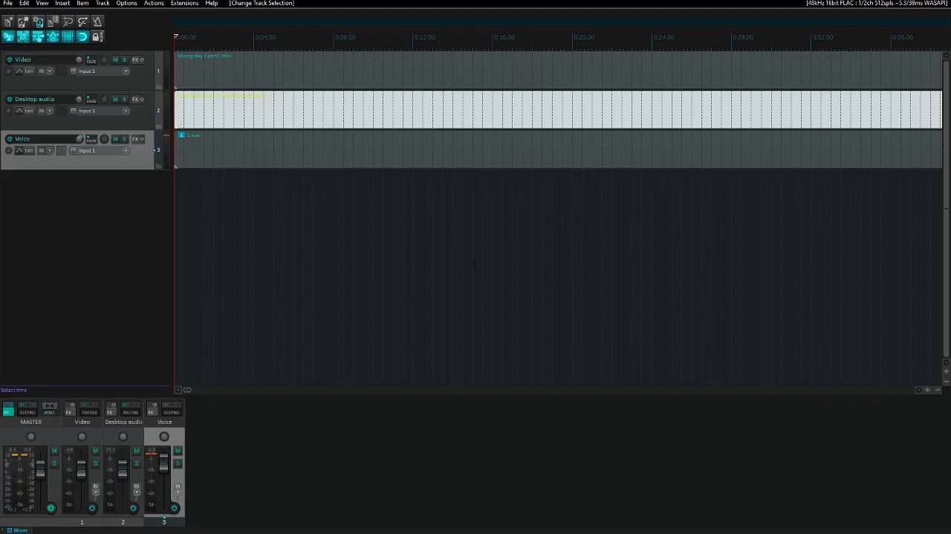
key(ctrl+shift+v)
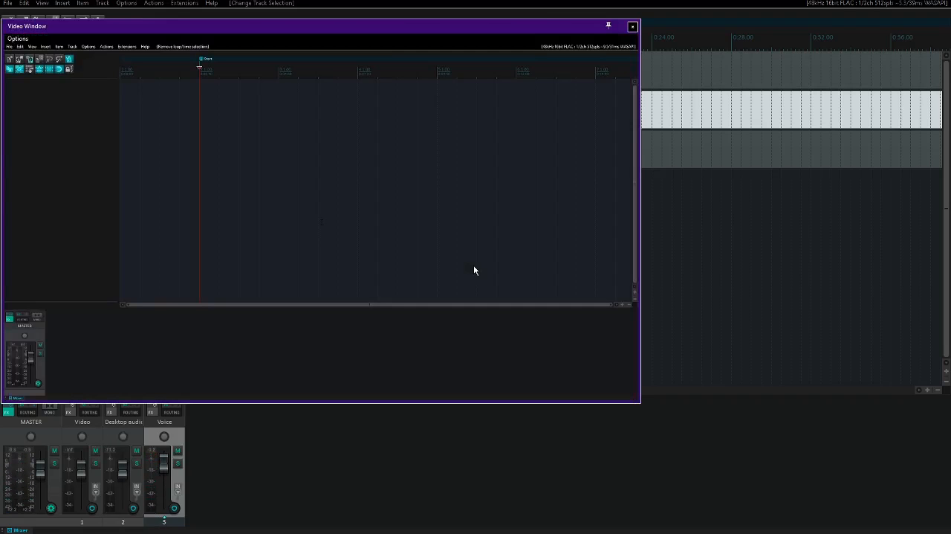
key(alt+Tab)
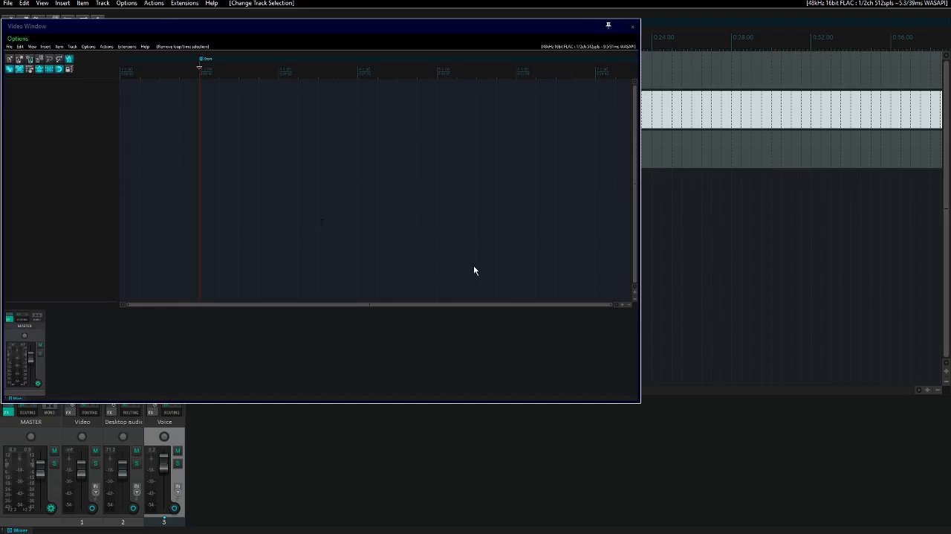
- Add the RX 7 Voice De-noise effect to the Voice track
key(f)
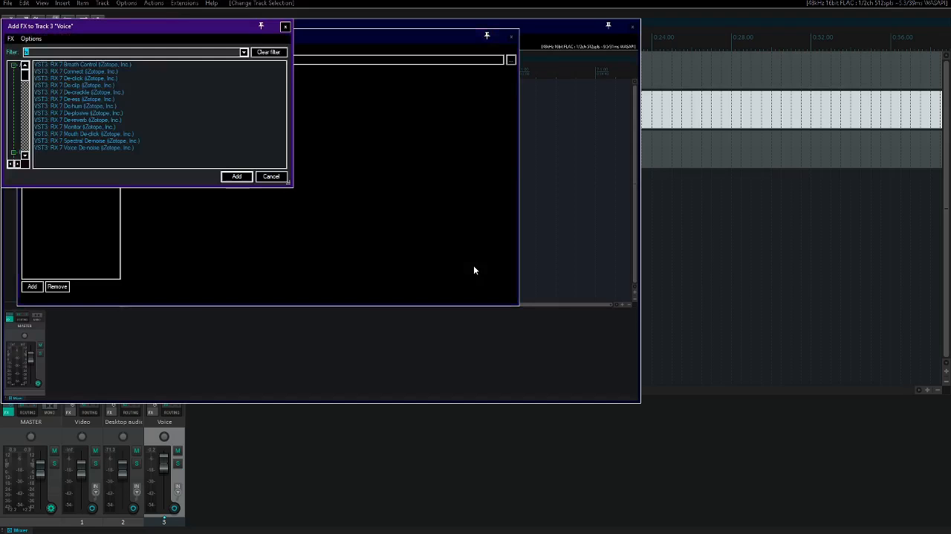
key(Down)
key(End)
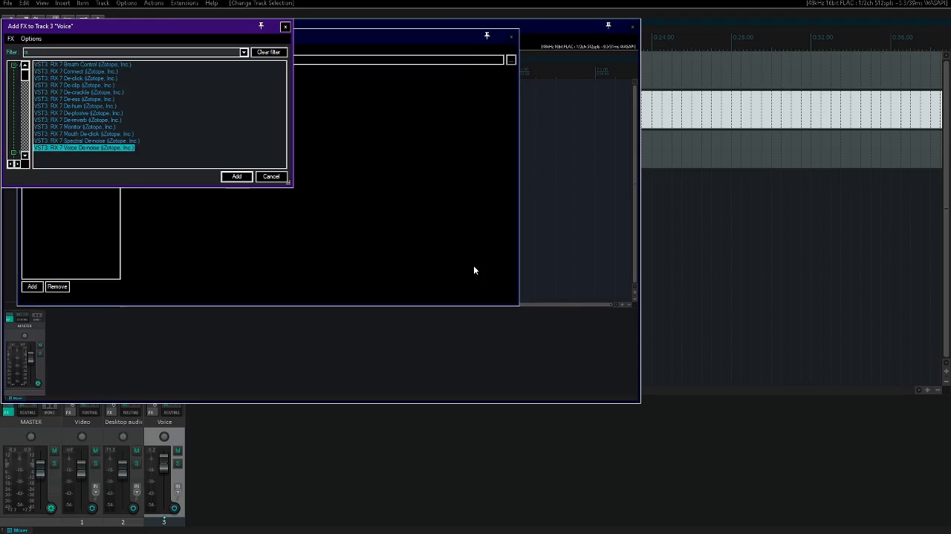
key(Return)
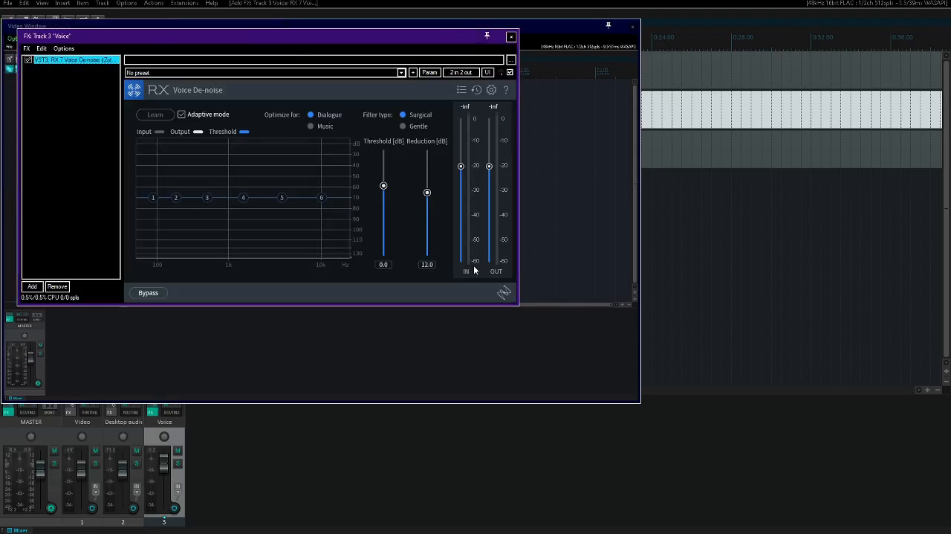
- Close the effect window and compare the Voice track's playback with its effects bypassed and enabled
key(Escape)
key(b)
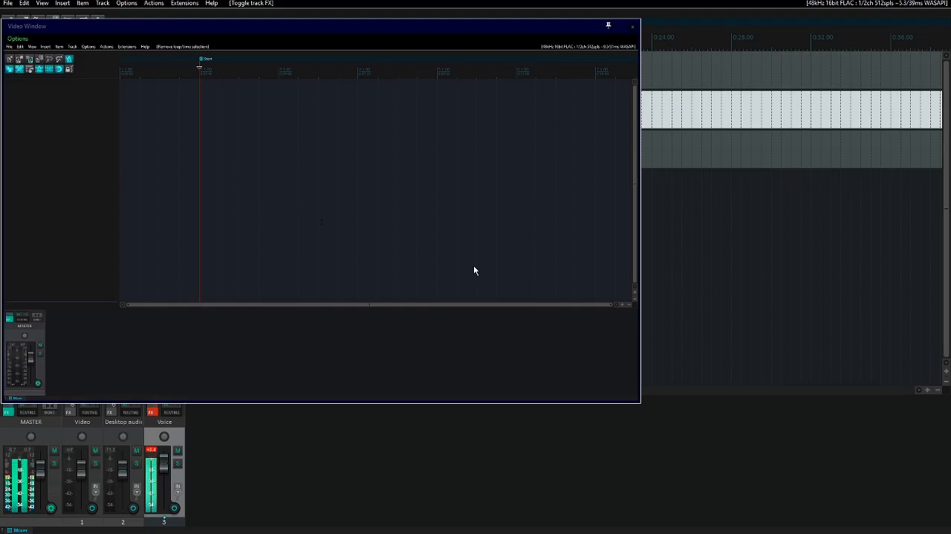
key(b)
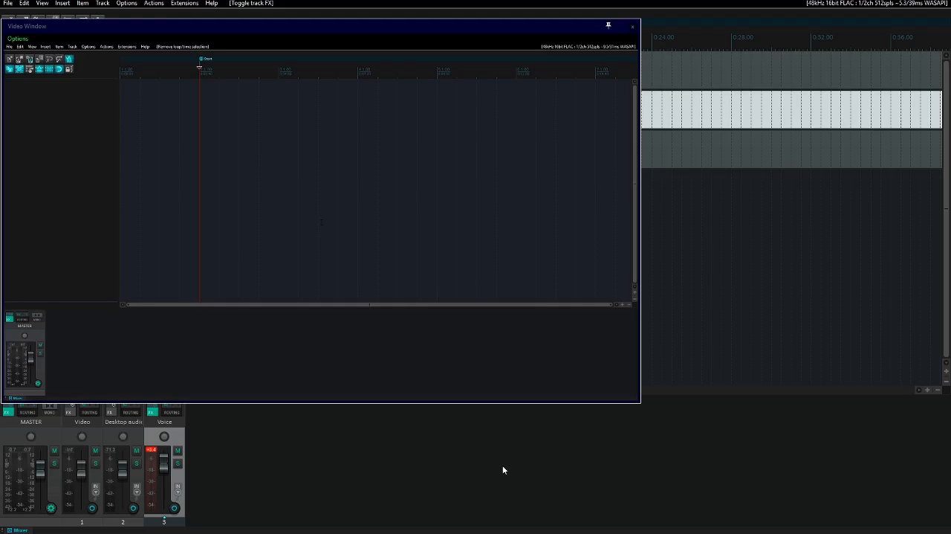
- Lower the Voice De-noise effect's Reduction parameter to 8.8 dB while the voice plays
key(p)
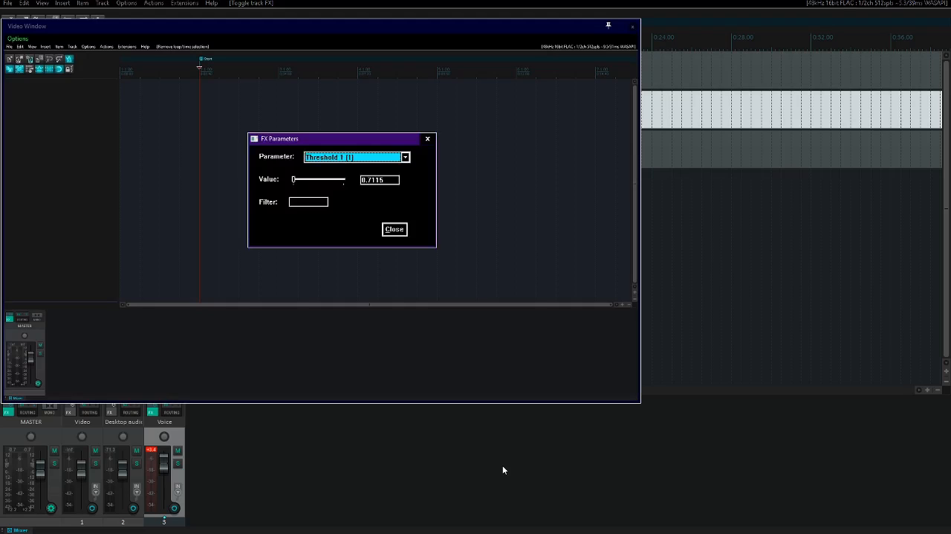
key(Down)
key(Tab)
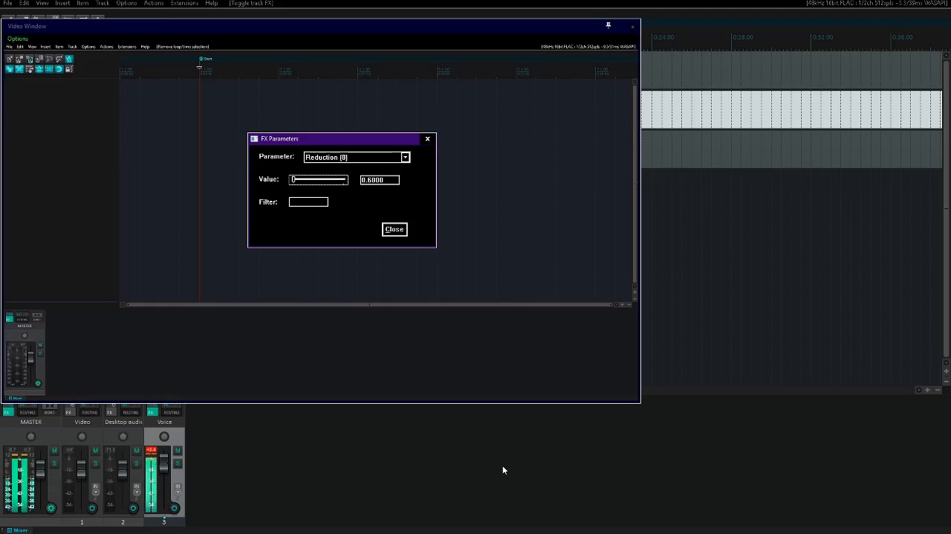
key(Left)
key(Left)
key(Left)
key(Left)
key(Left)
key(Left)
key(Left)
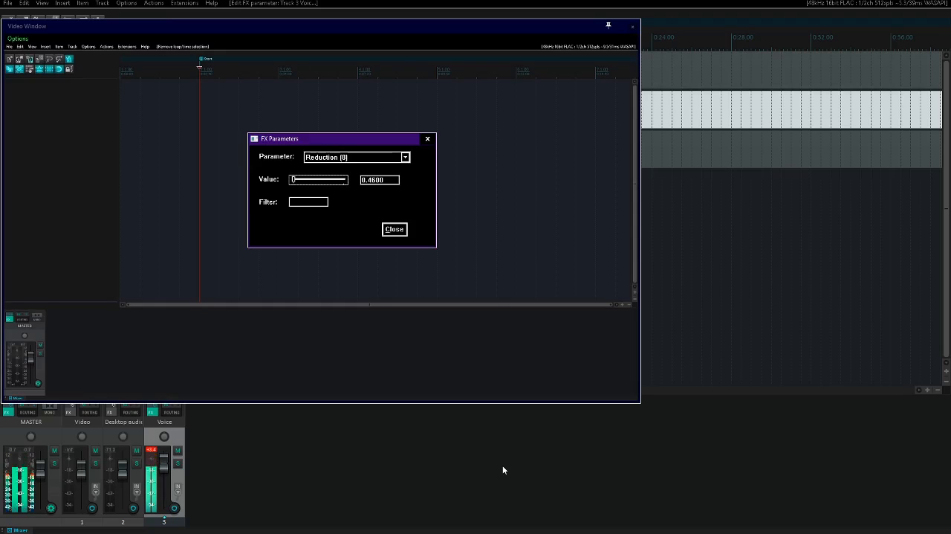
key(Escape)
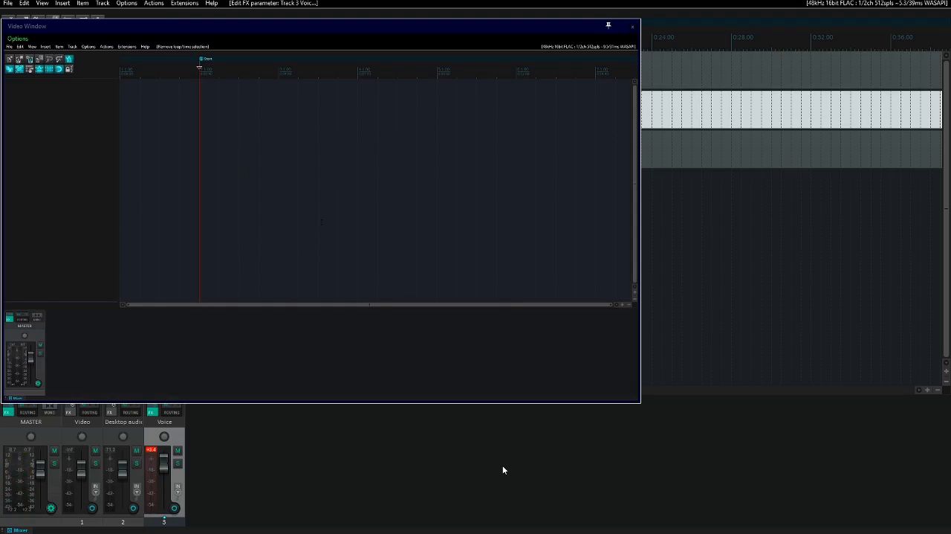
- Find the gate effects and add ReaGate after Voice De-noise on the Voice track
key(f)
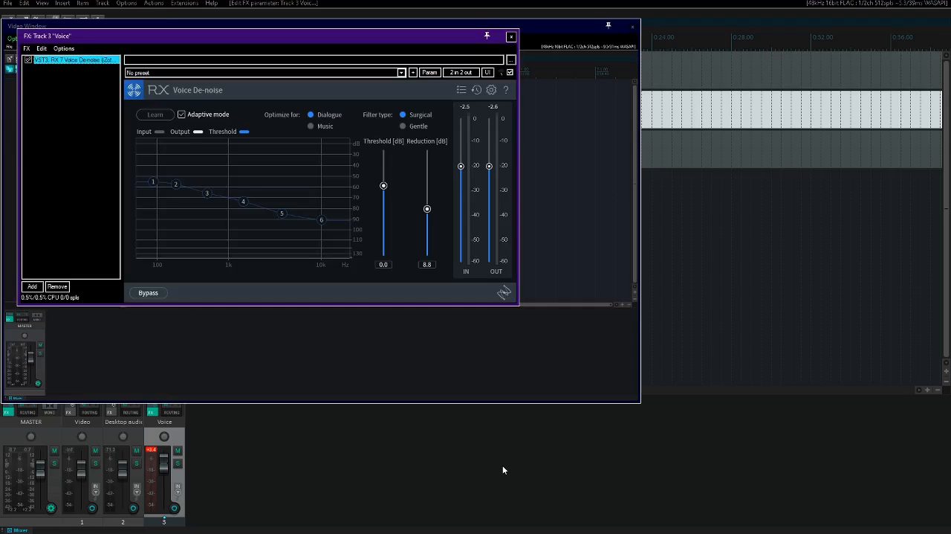
key(alt+a)
text(ga)
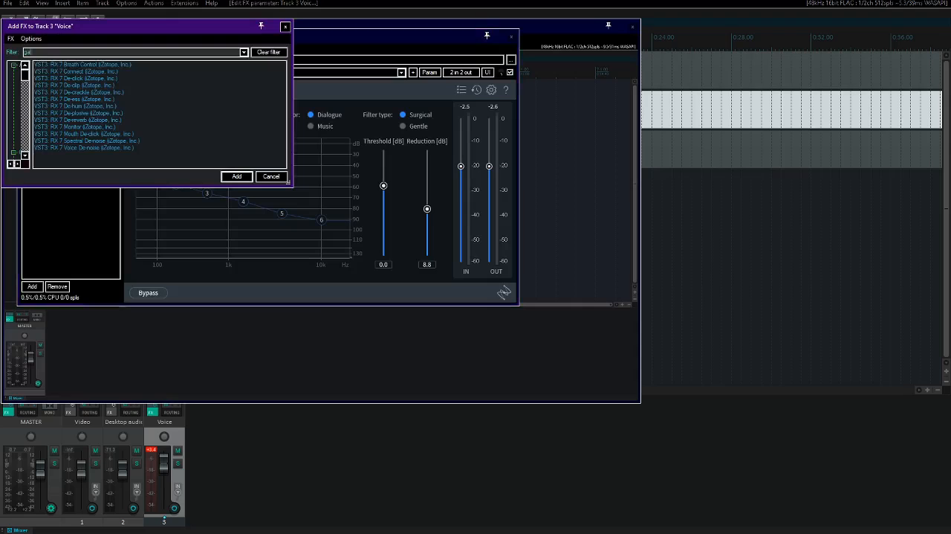
text(te)
key(Down)
key(Down)
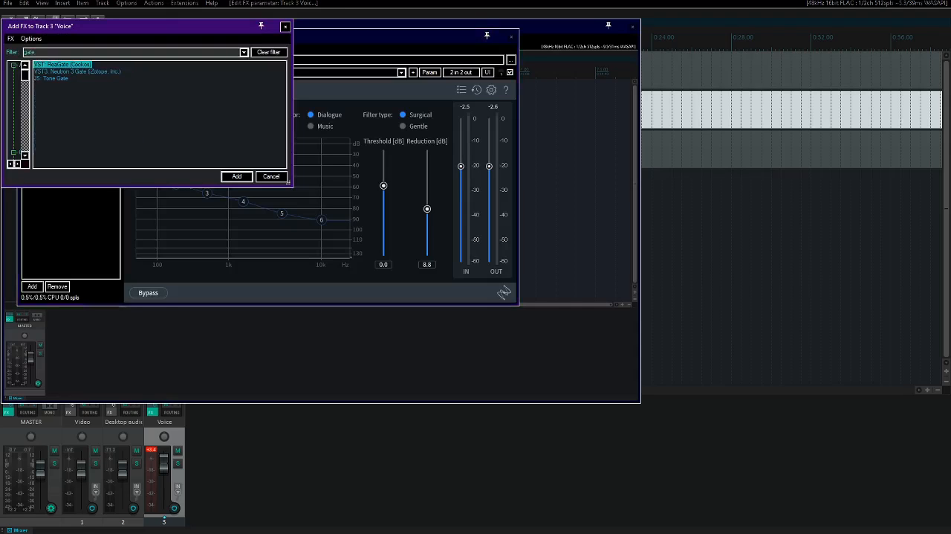
key(Up)
key(Return)
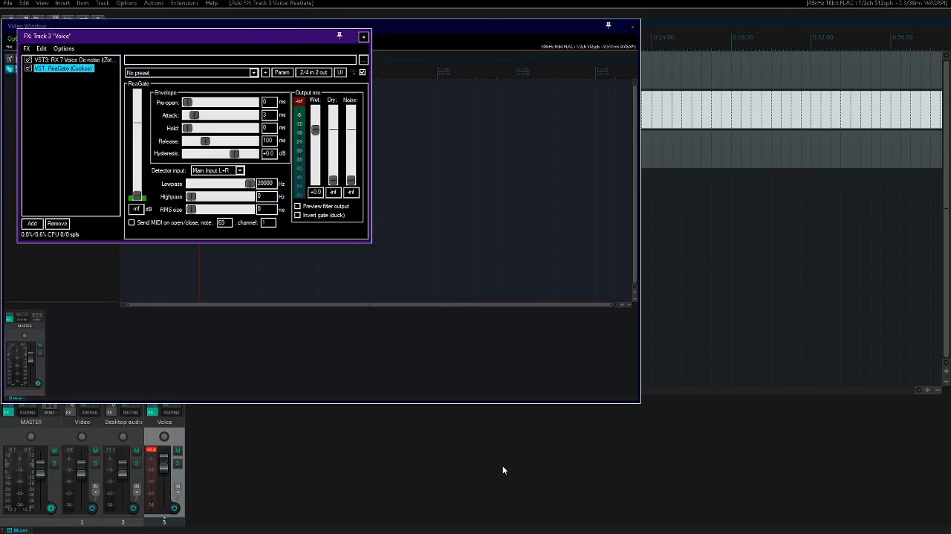
- Step through ReaGate's stock presets on the Voice track, return it to no preset, and close the effect window
key(Tab)
key(Tab)
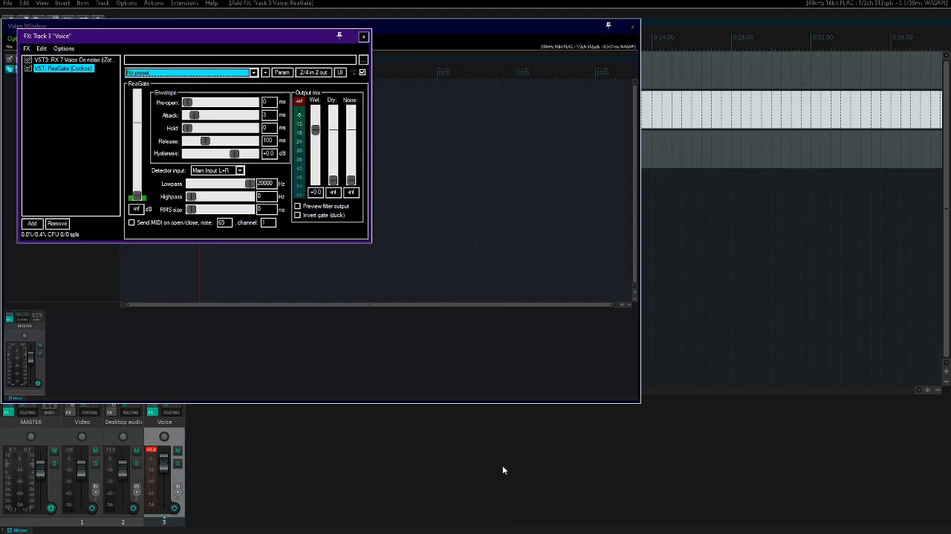
key(Down)
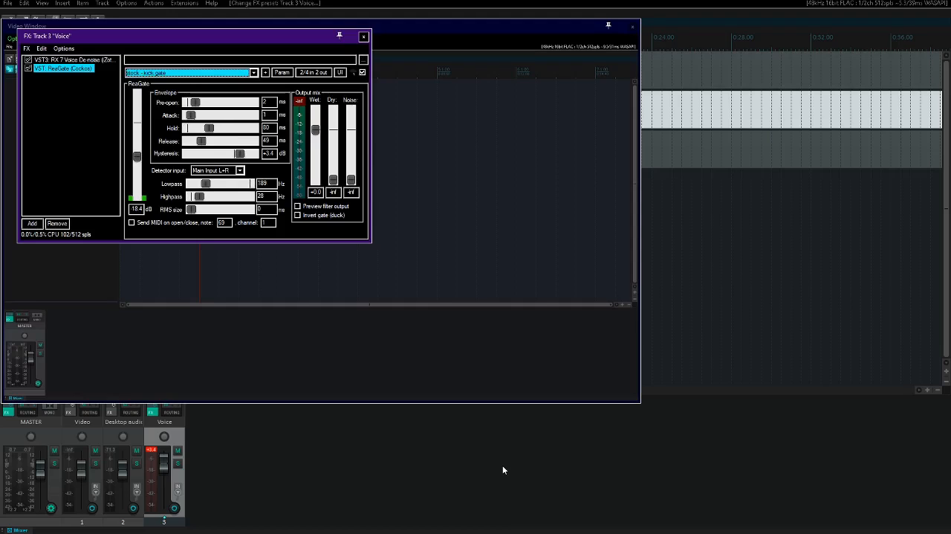
key(Down)
key(Down)
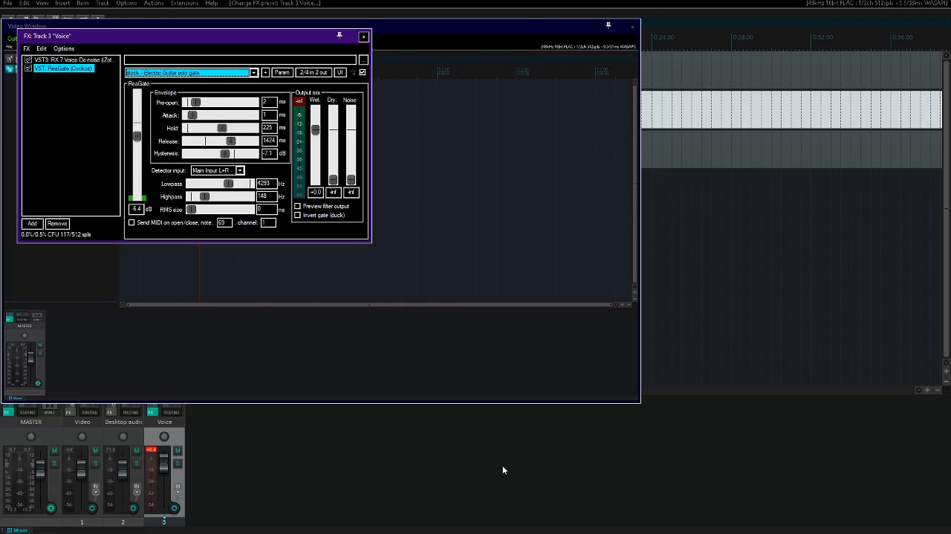
key(Down)
key(Down)
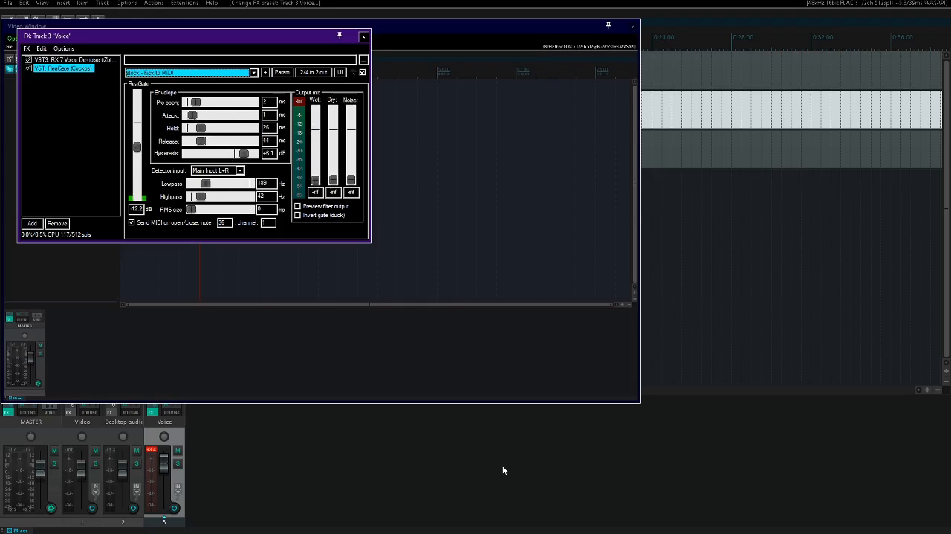
key(Down)
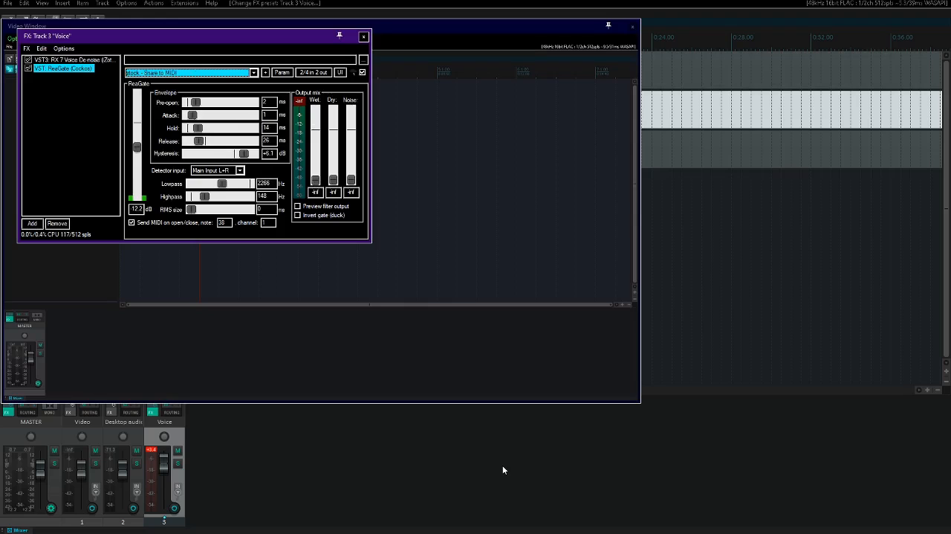
key(Home)
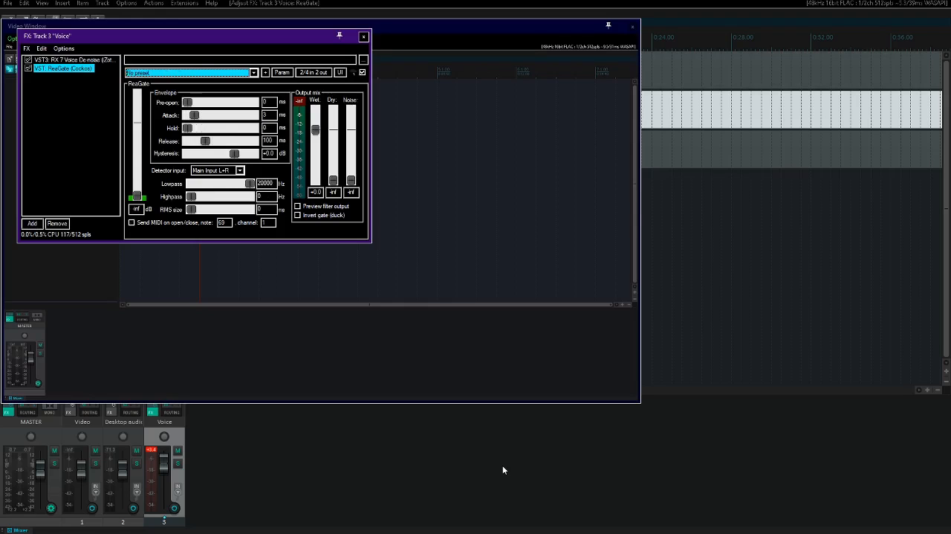
key(Escape)
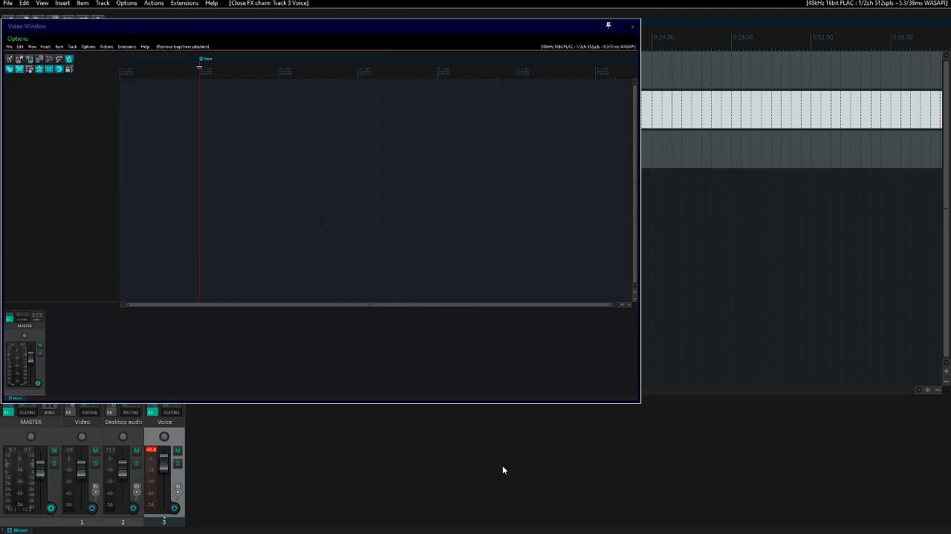
- Select the Desktop audio track and listen to the recording from 5:02 and from 15:02
key(Up)
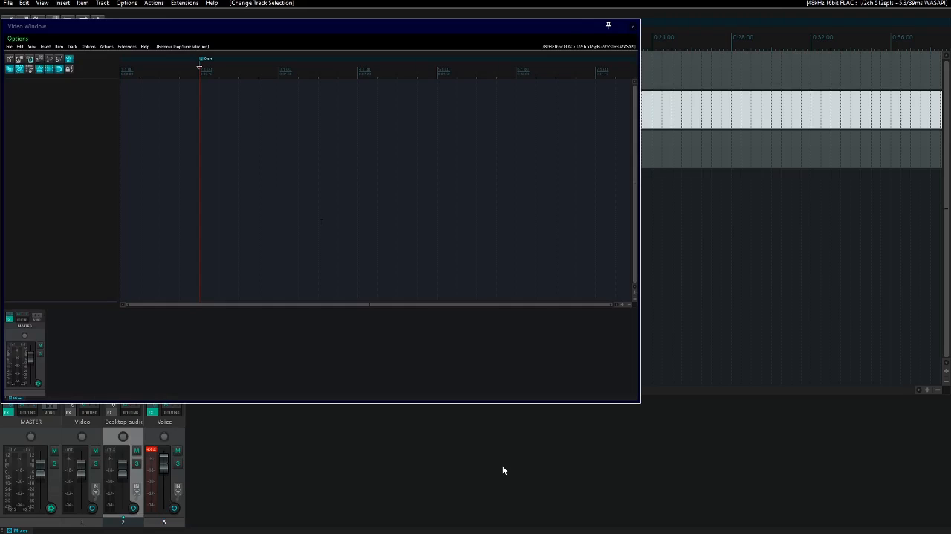
key(ctrl+j)
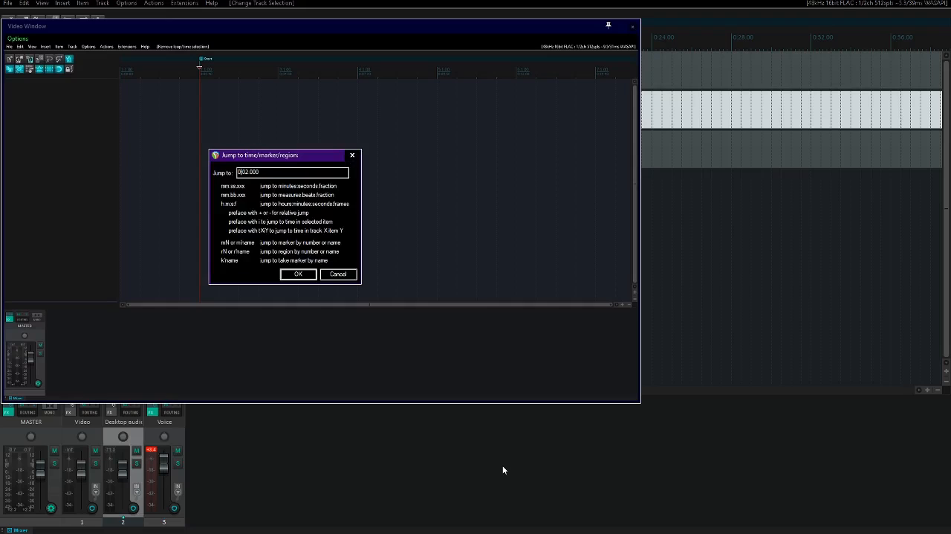
key(Return)
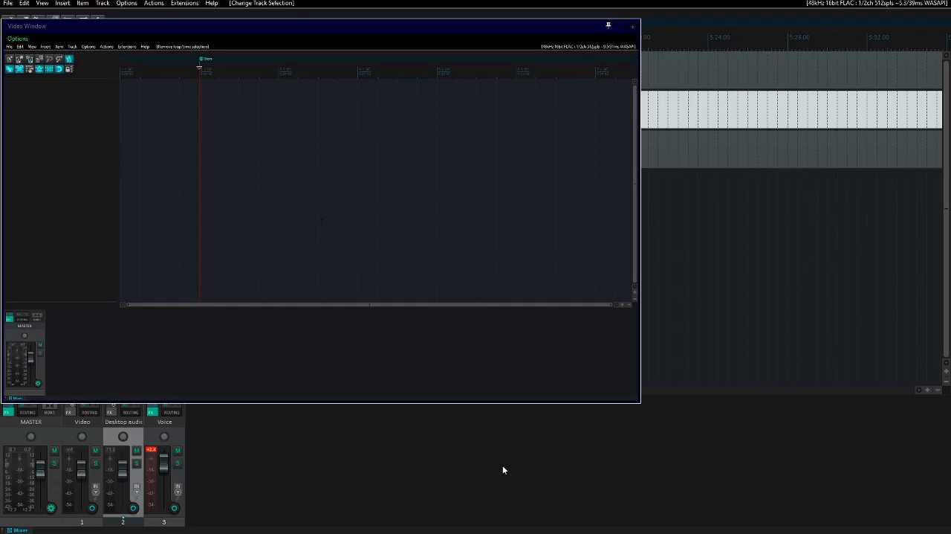
key(space)
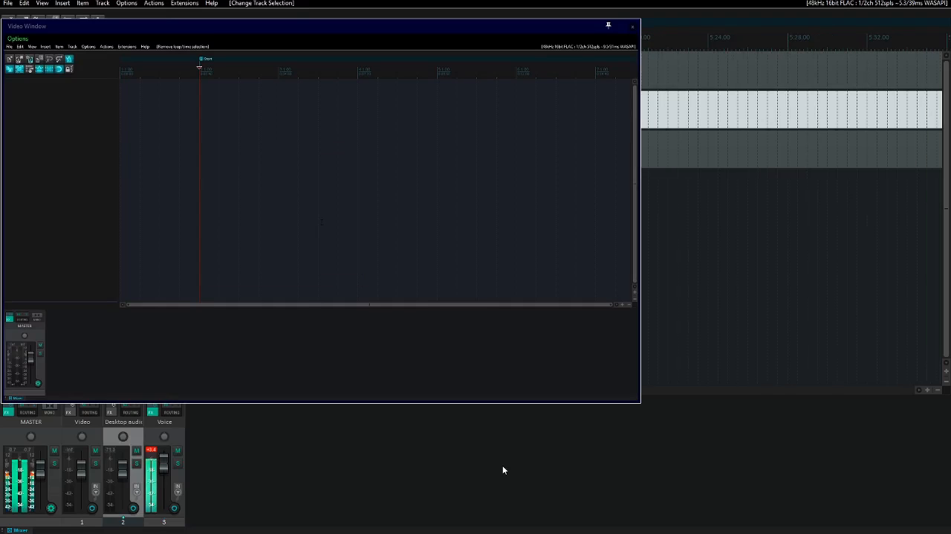
key(ctrl+j)
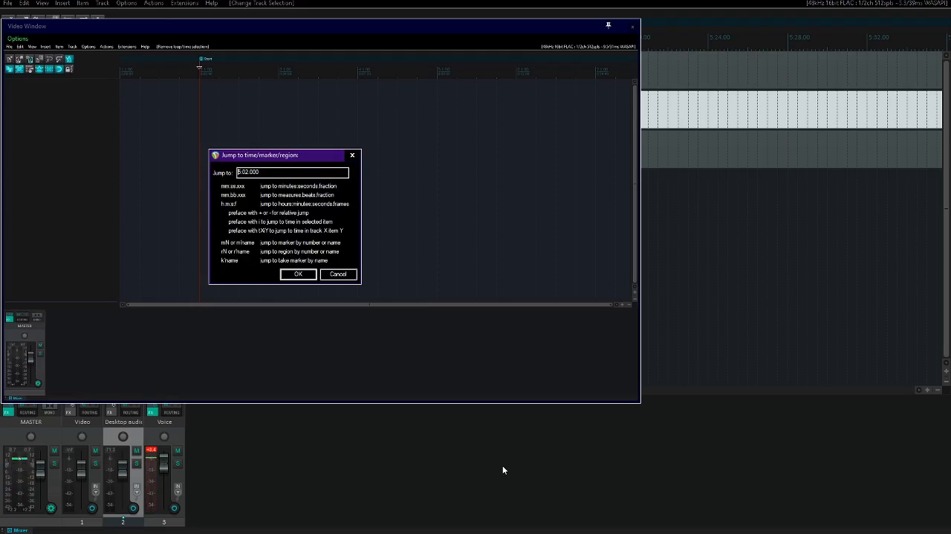
text(1)
key(Return)
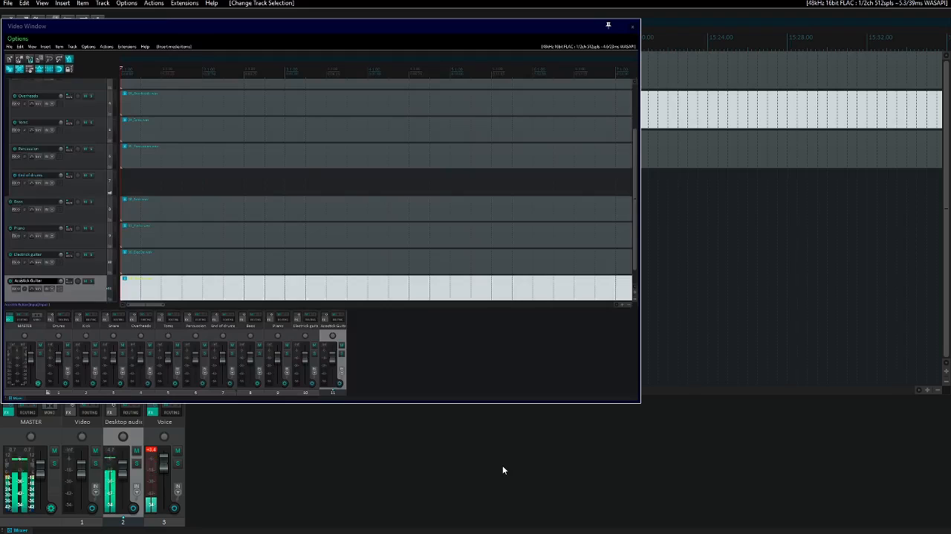
- Check the recording from 30:02 onwards, moving ahead to around the 1:18:00 mark
key(ctrl+j)
key(Home)
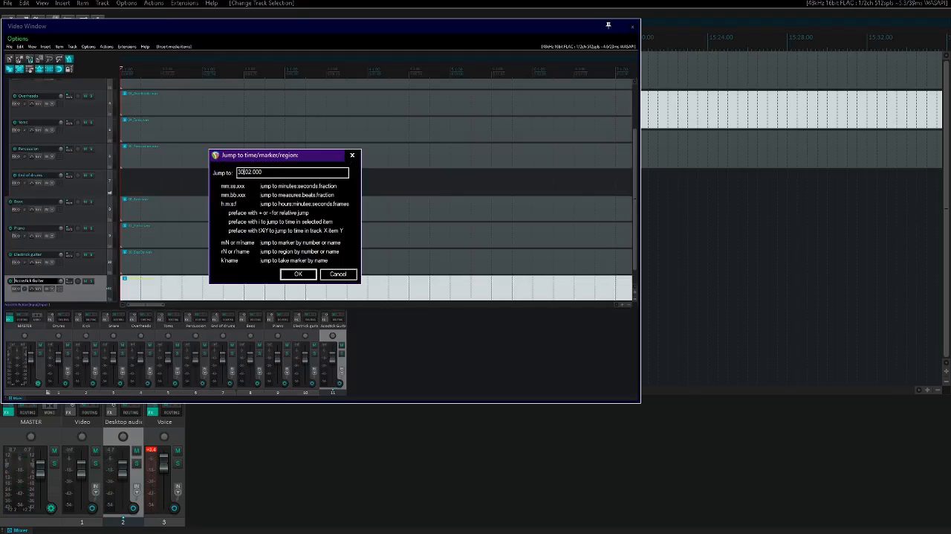
key(Return)
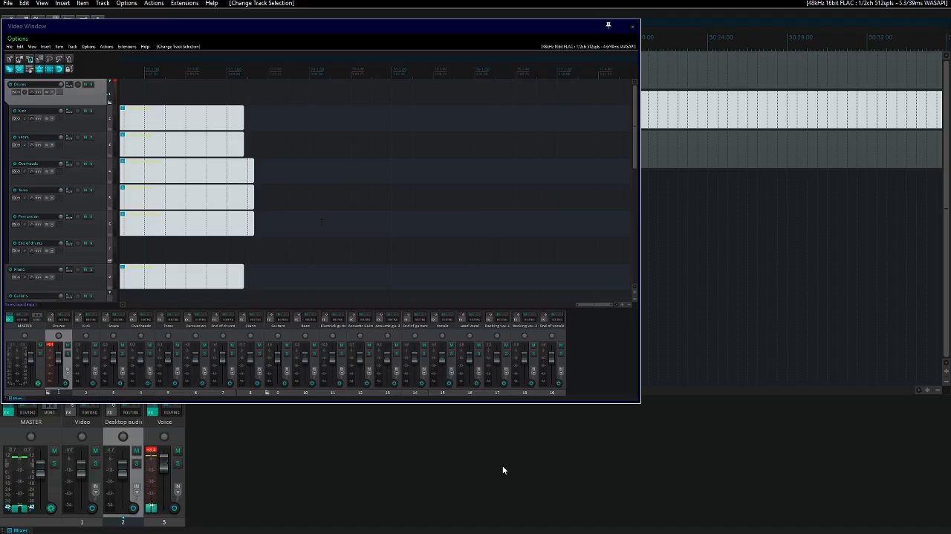
key(shift+Return)
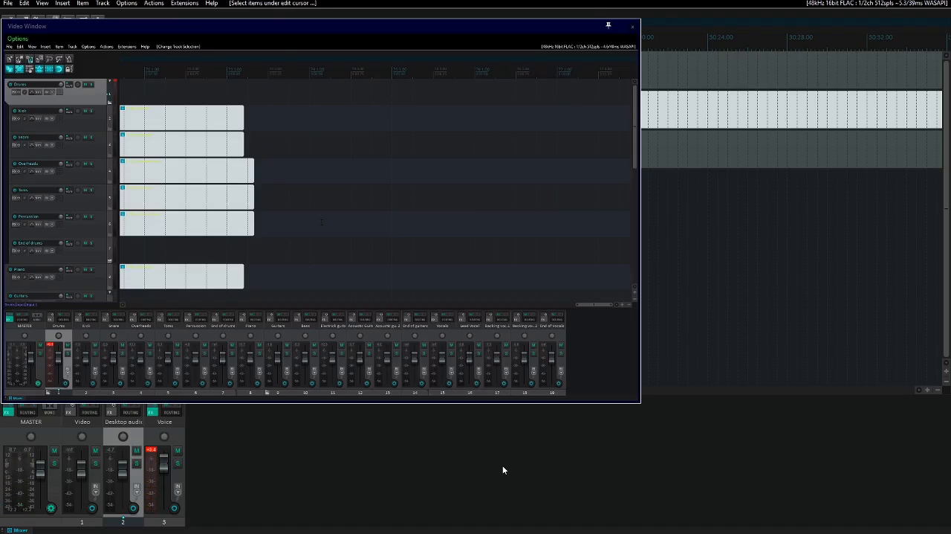
key(ctrl+Right)
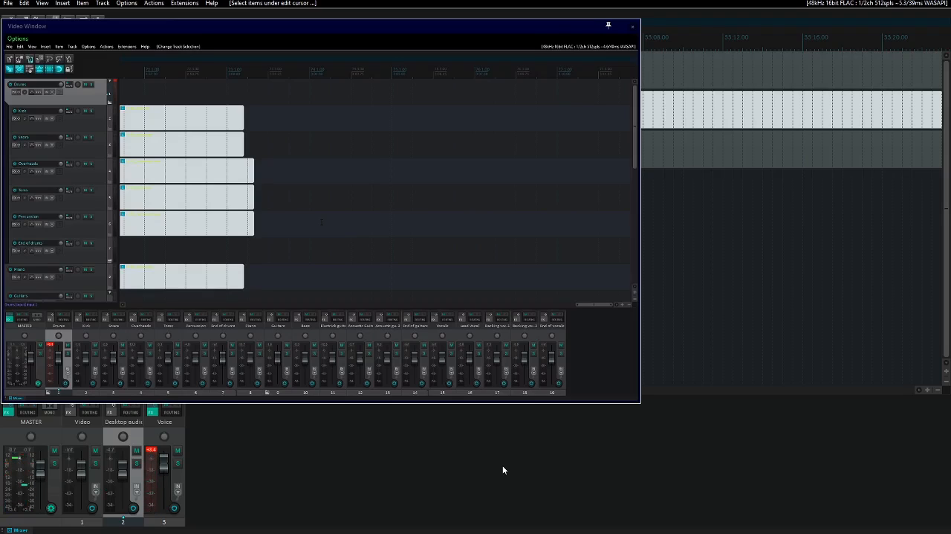
key(ctrl+j)
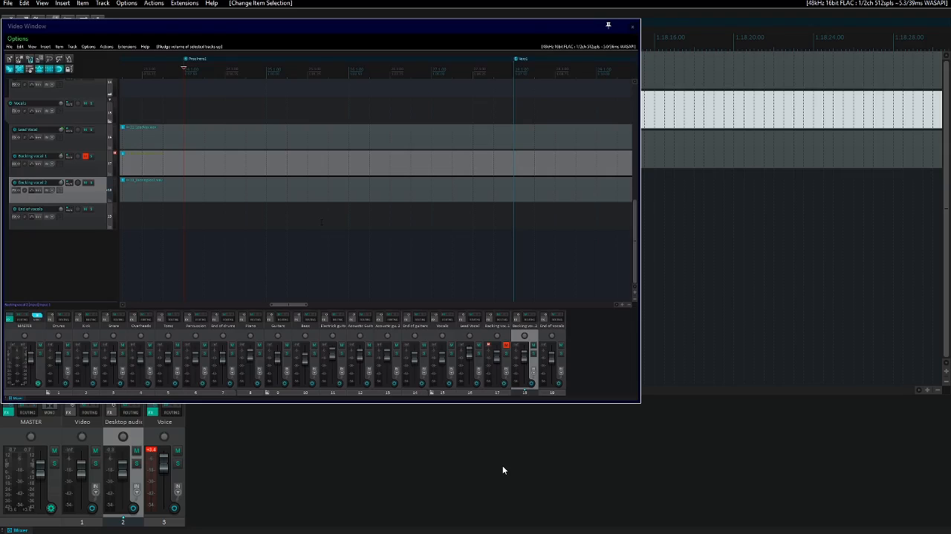
- Remove ReaGate from the Voice track's effects chain
key(Down)
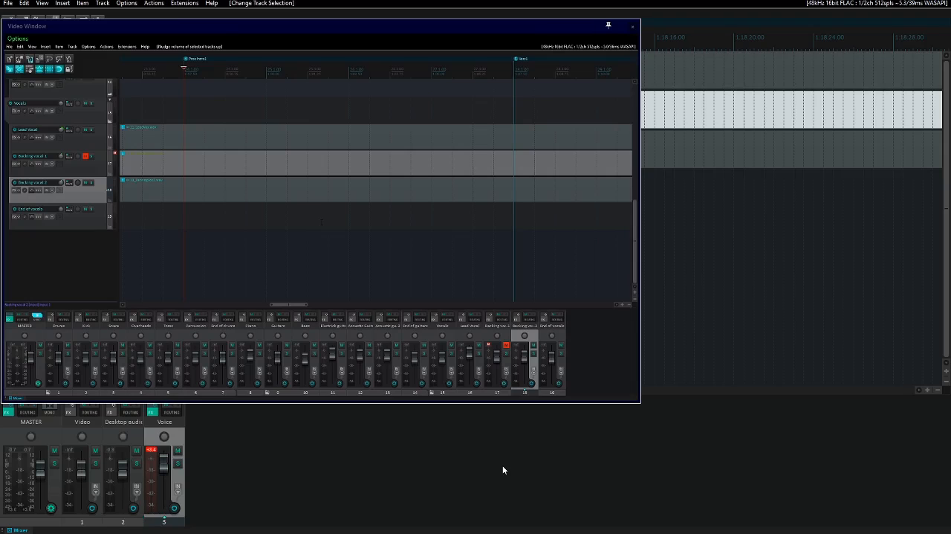
key(shift+f)
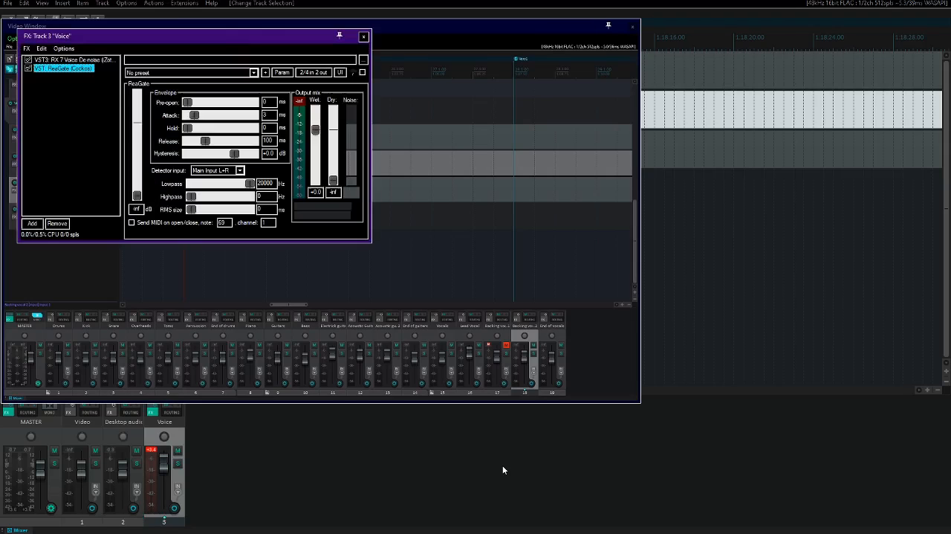
key(Down)
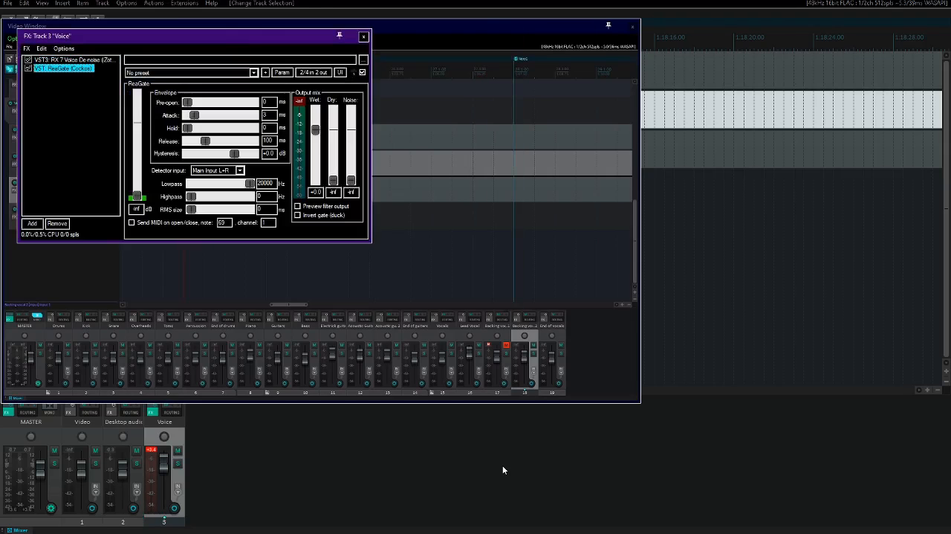
key(Delete)
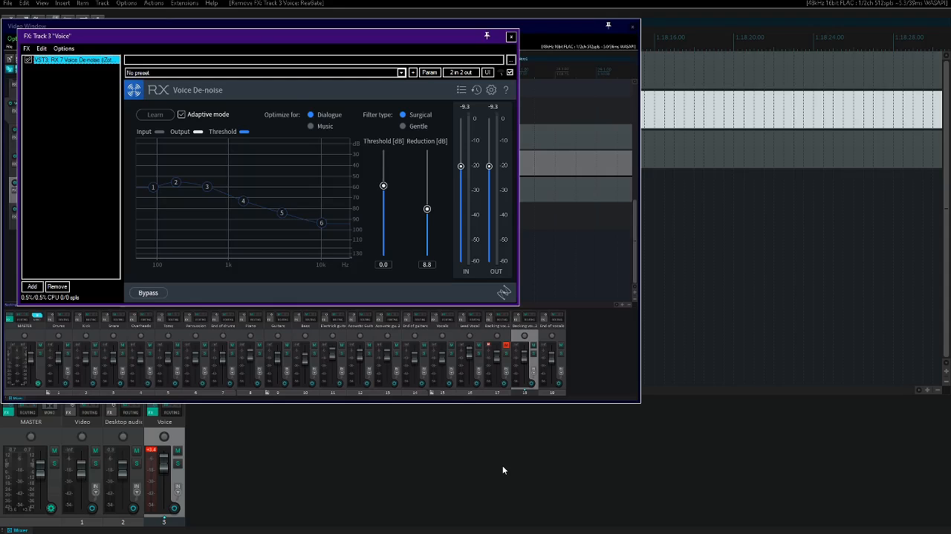
- Add ReaComp after Voice De-noise on the Voice track, close the effect window, and play the project from the start
key(Insert)
text(comp)
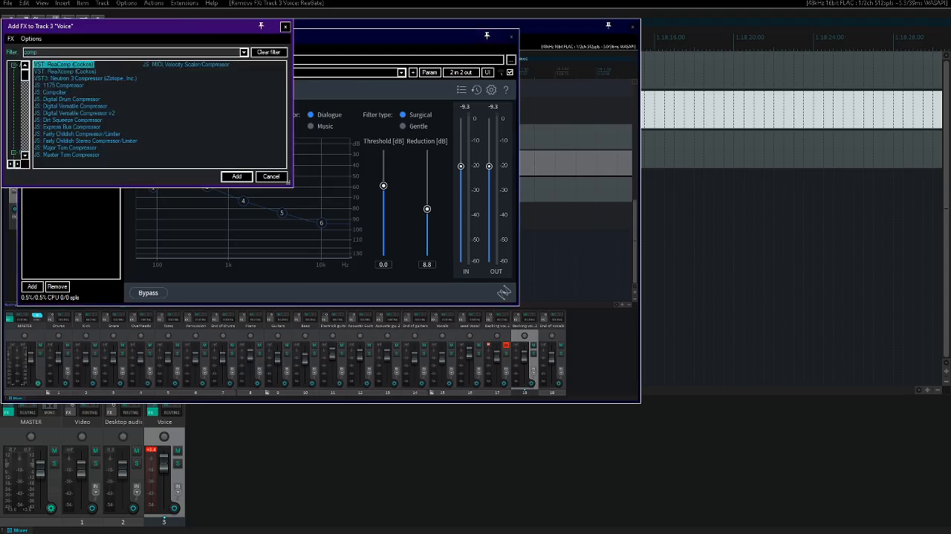
key(Return)
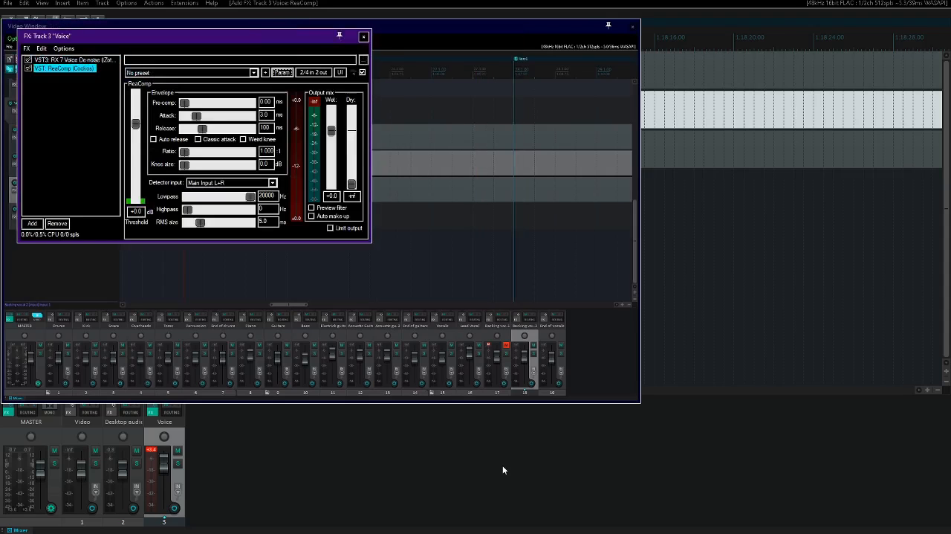
key(Tab)
key(Tab)
key(Tab)
key(Tab)
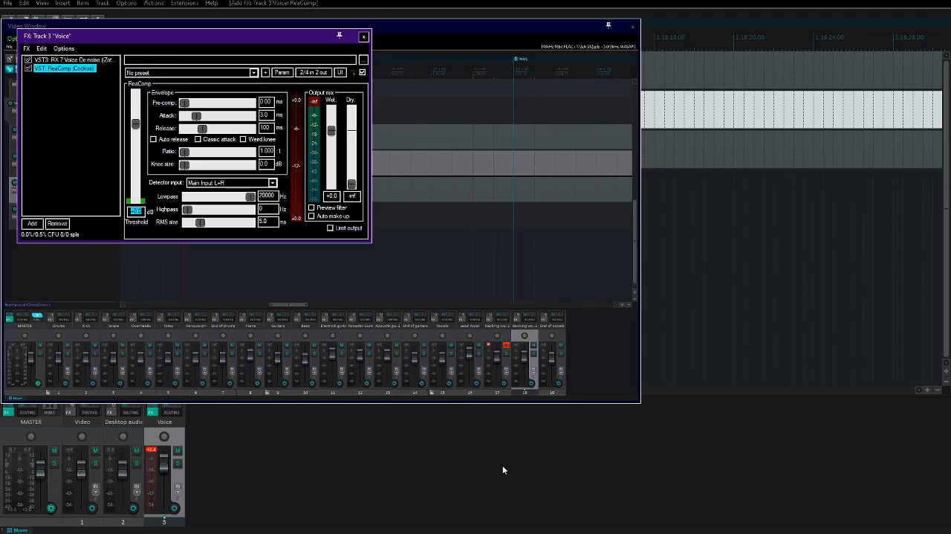
key(Escape)
key(Escape)
key(space)
key(Home)
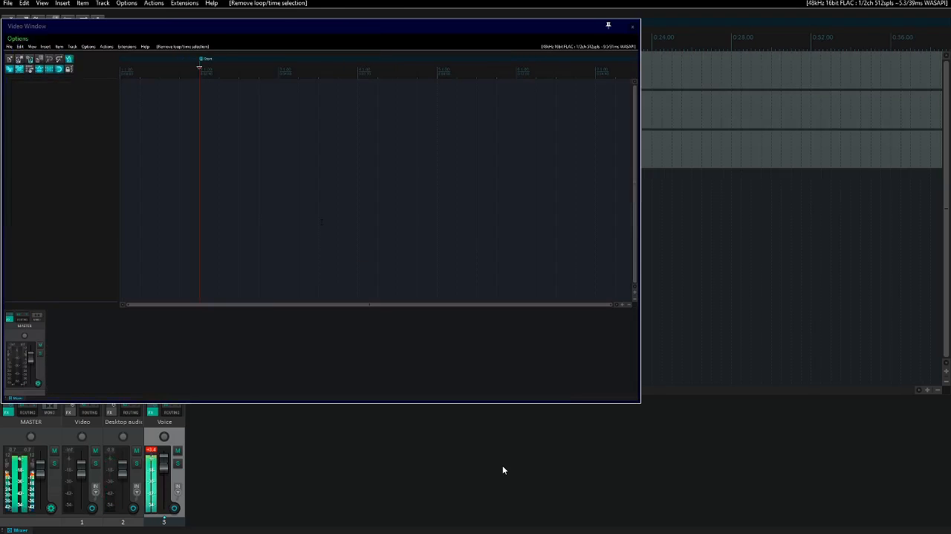
- Lower the threshold of the Voice track's ReaComp to -22.4 dB
key(f)
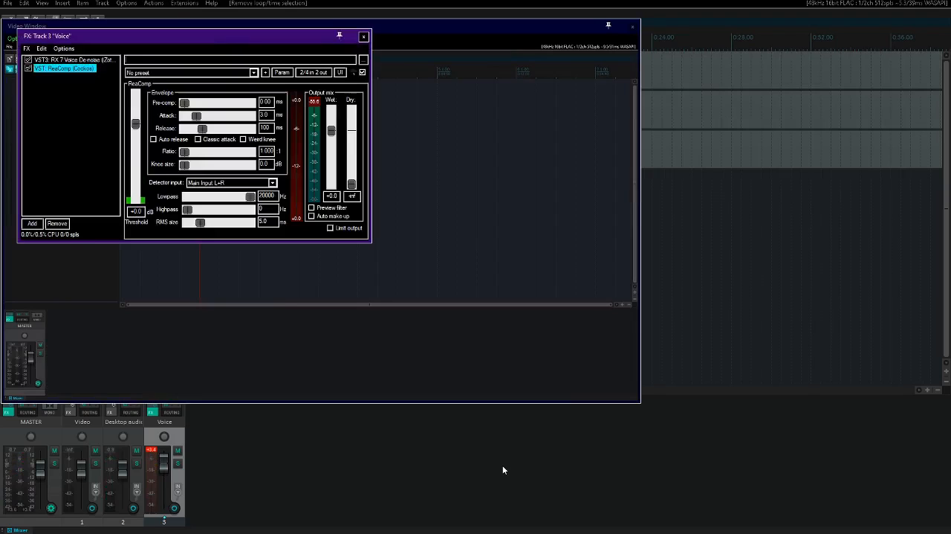
key(Tab)
key(Tab)
- Set ReaComp's ratio to 2:1 on the Voice track
key(Tab)
key(Tab)
key(Tab)
key(Down)
key(Down)
key(Down)
key(Down)
key(Down)
key(Down)
key(Down)
key(Down)
key(Down)
key(Down)
key(Down)
key(Down)
key(Up)
key(Tab)
key(Tab)
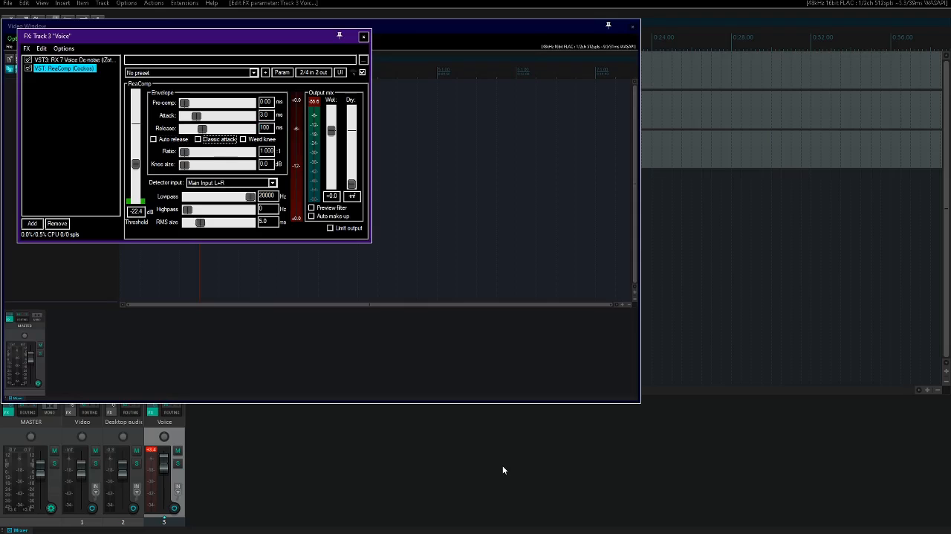
key(Tab)
key(Tab)
text(2)
key(Return)
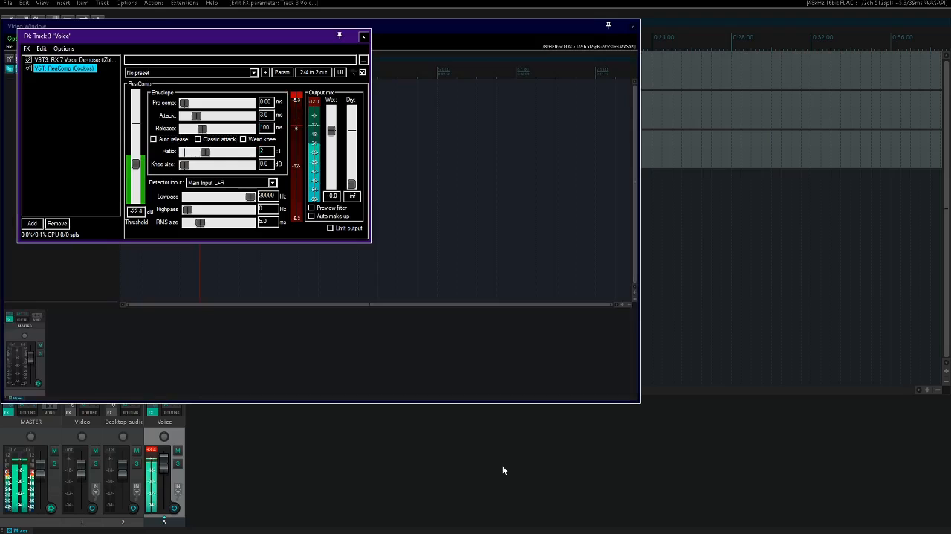
- Set ReaComp's release to 50 ms and attack to 13 ms, and close the Voice track's effect window
key(shift+Tab)
key(shift+Tab)
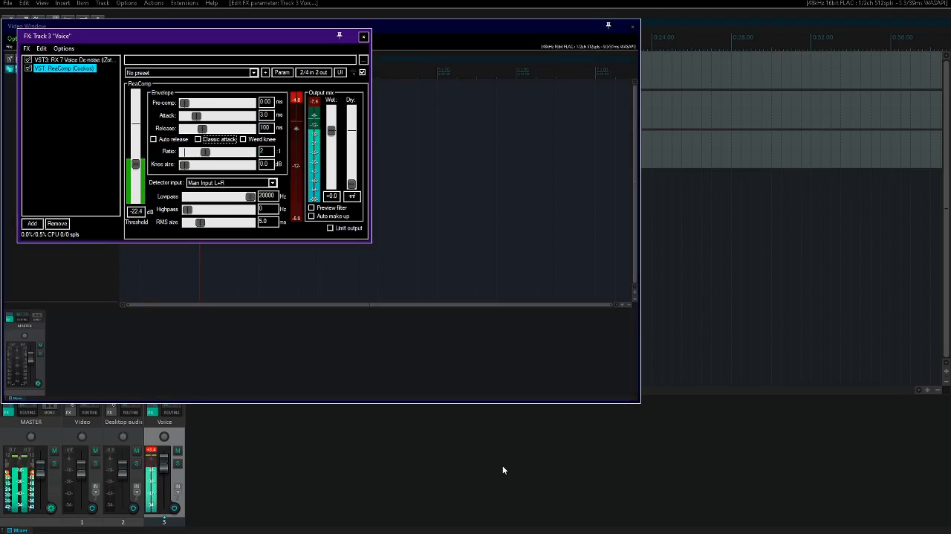
key(shift+Tab)
key(shift+Tab)
key(shift+Tab)
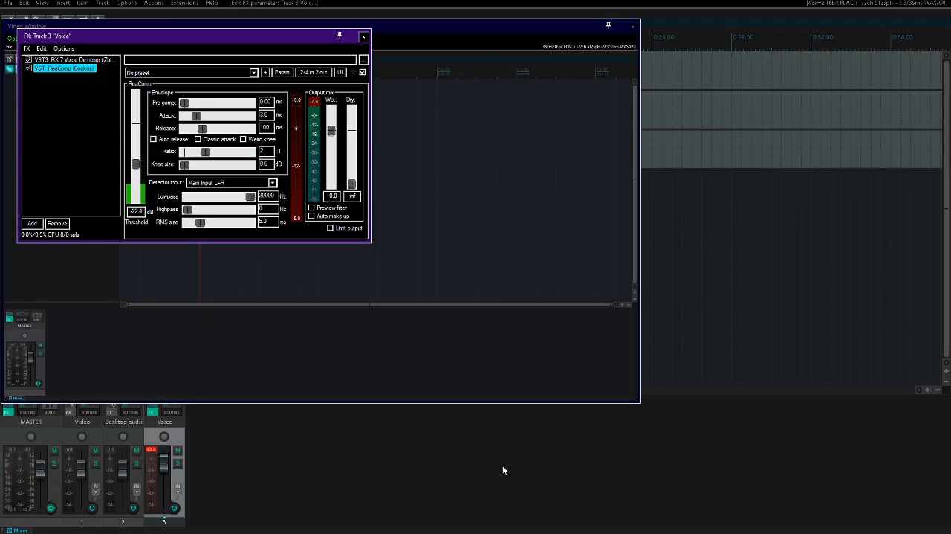
key(Tab)
text(50)
key(shift+Tab)
text(13)
key(Escape)
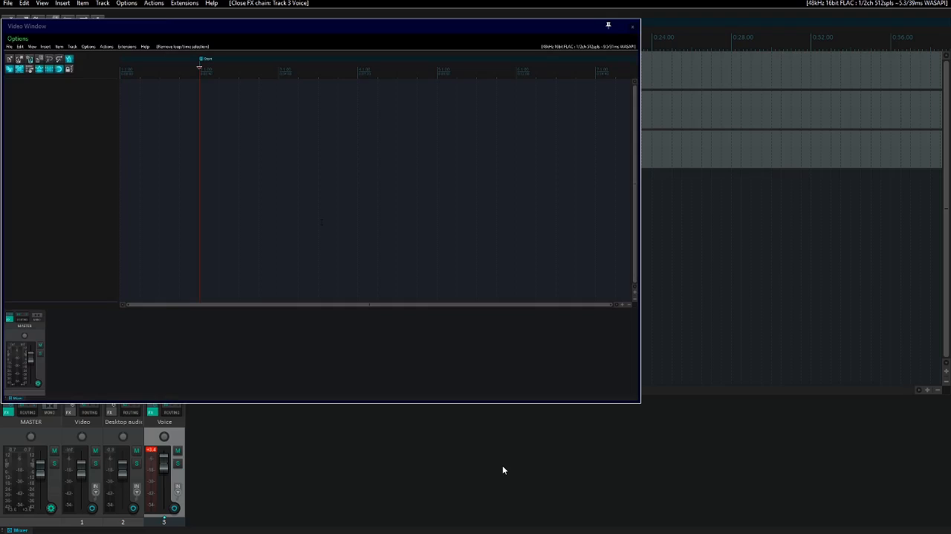
- Replace the W1 Limiter on the Master track with ReaComp
key(shift+f)
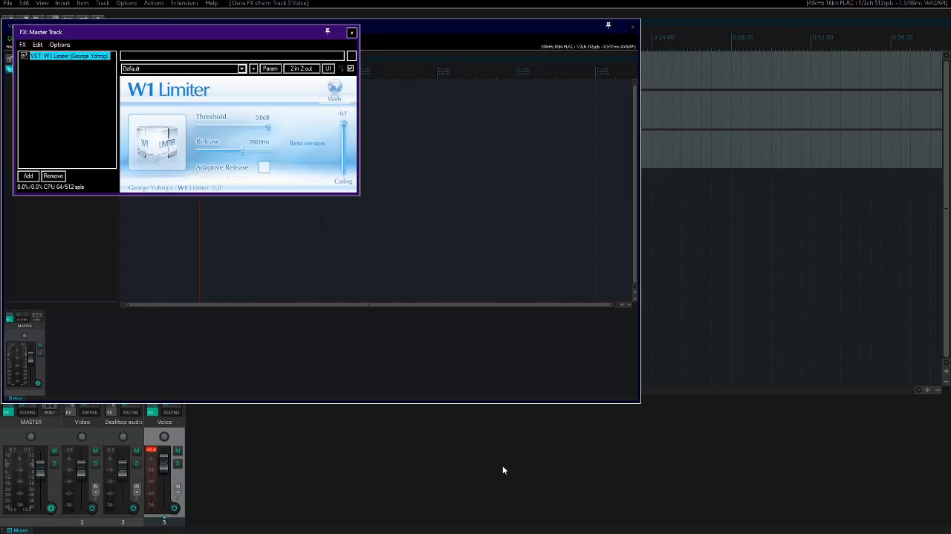
key(Return)
text(comp)
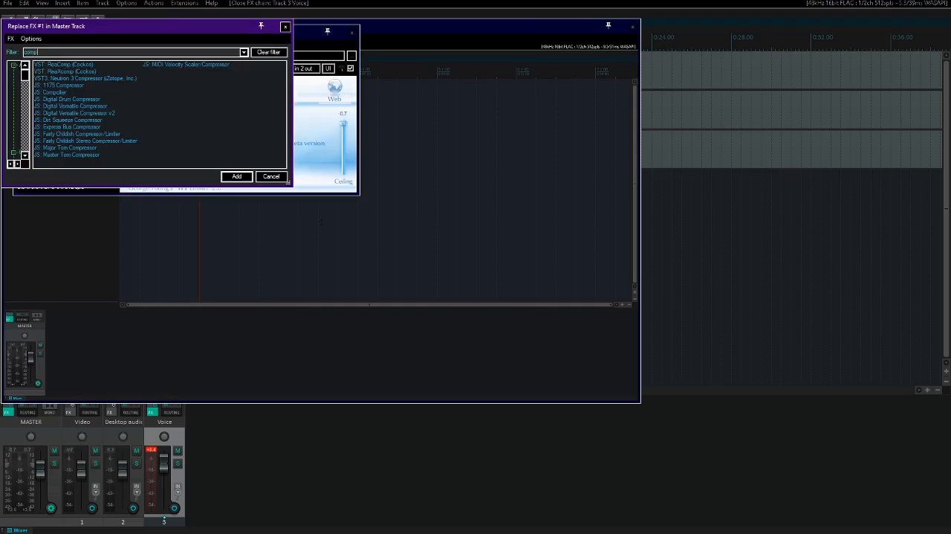
key(Down)
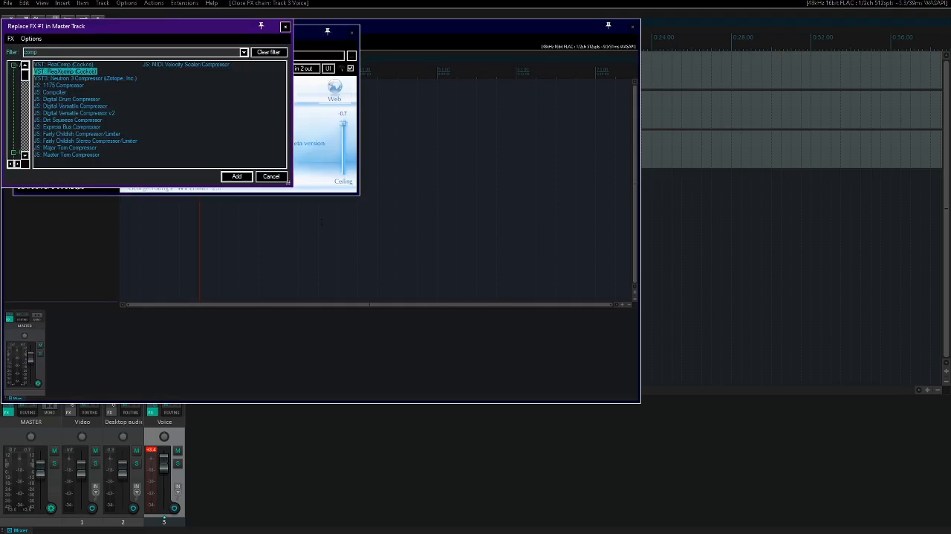
key(Return)
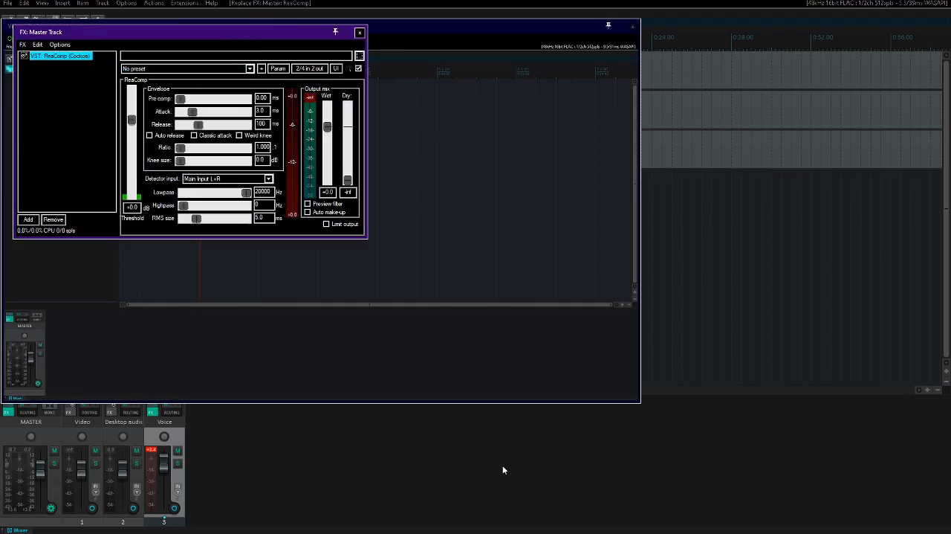
- Load the stock Master Bus NY Comp preset in the Master track's ReaComp and close its effect window
key(Tab)
key(Down)
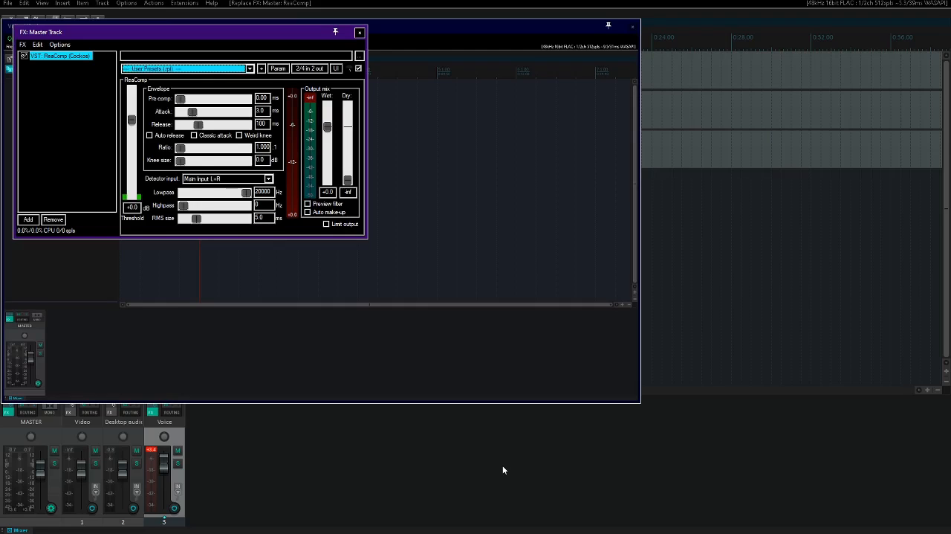
key(Down)
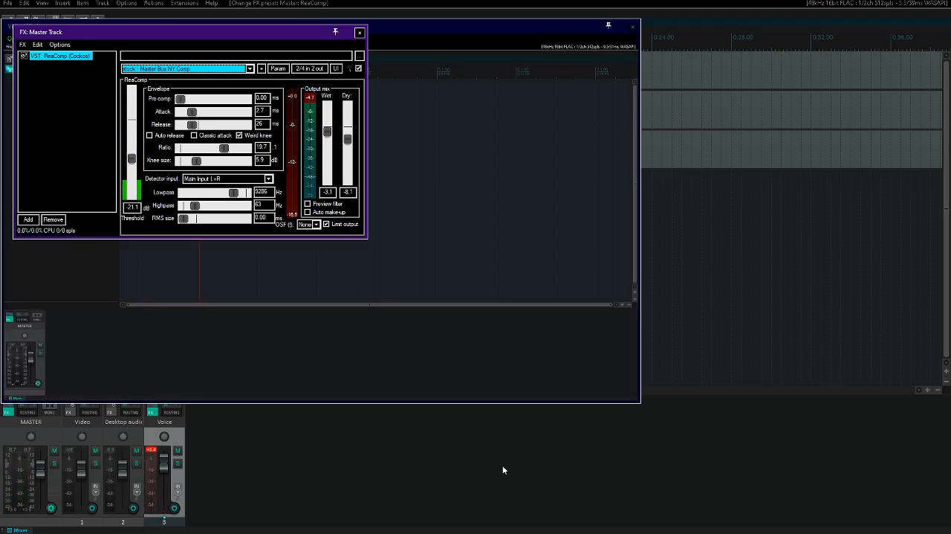
key(Escape)
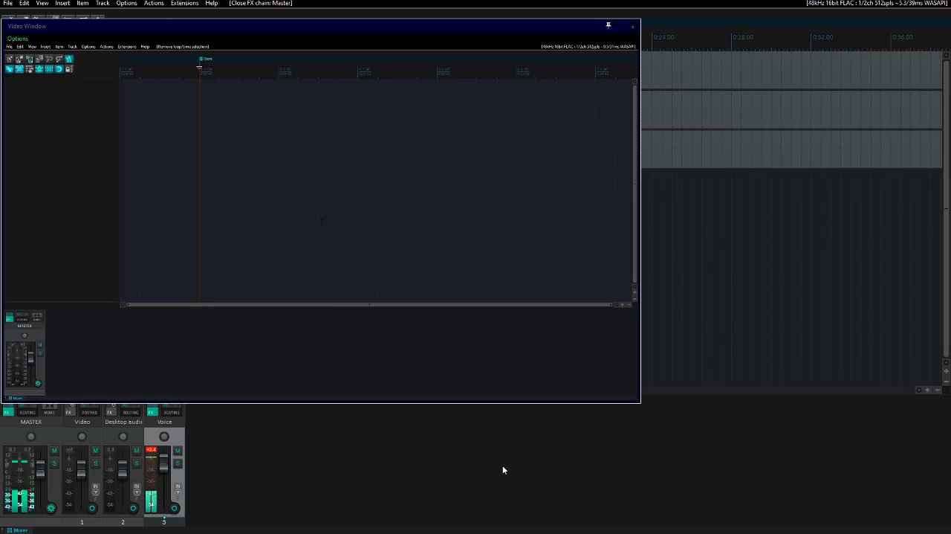
- Select the Desktop audio item under the edit cursor, and nudge the Voice track's volume up
key(Up)
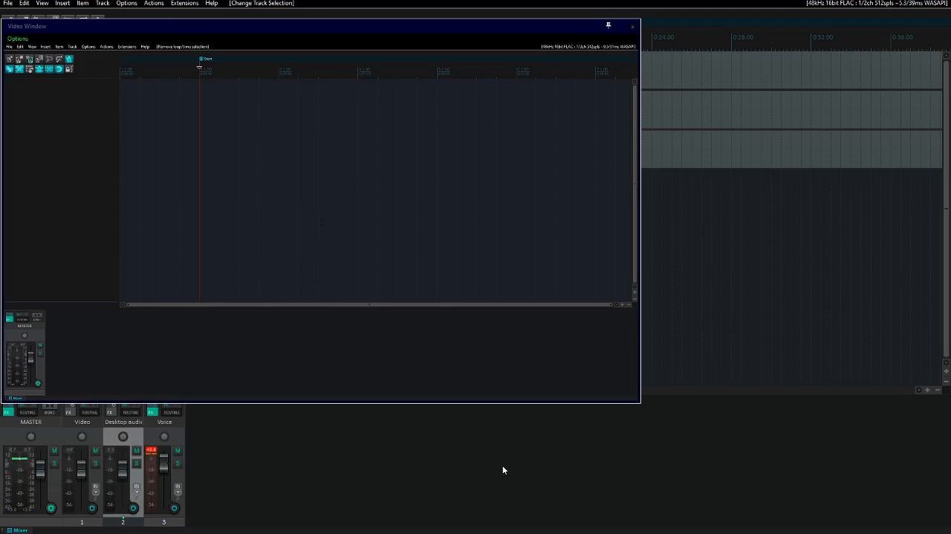
key(Return)
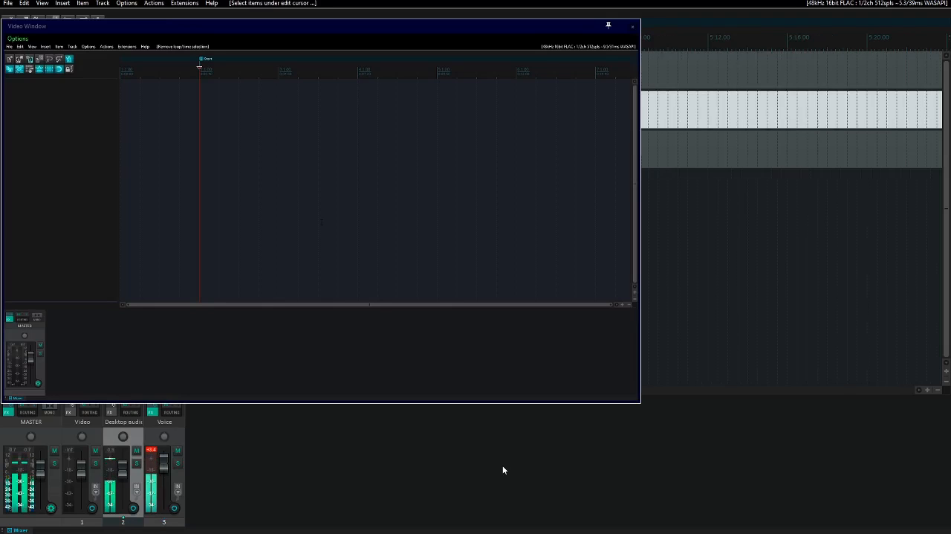
key(Down)
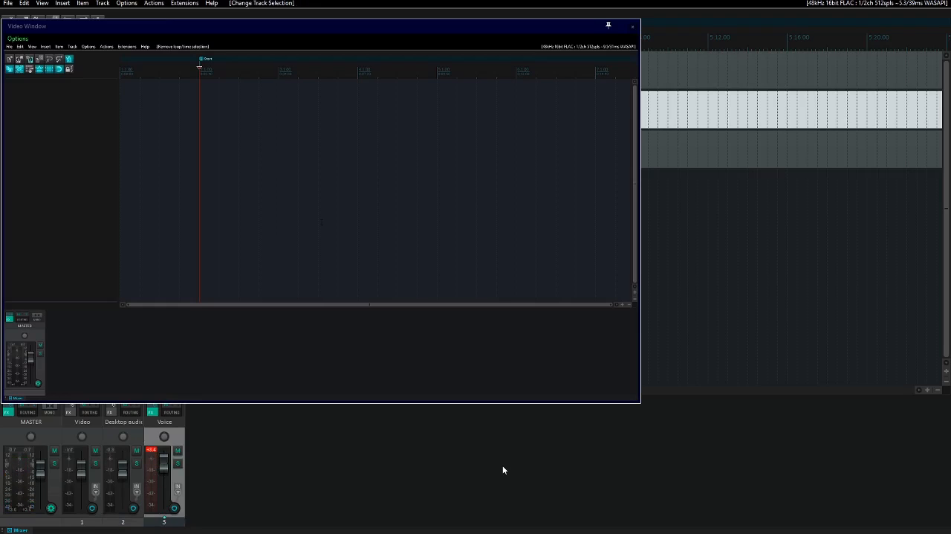
key(alt+Up)
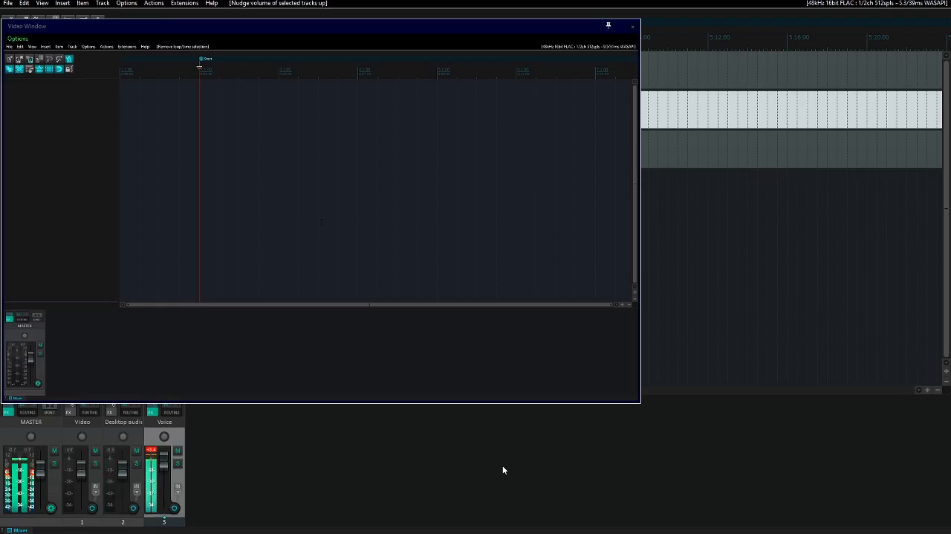
- Set the threshold of the Voice track's ReaComp to -21.2 dB, close its effect window and stop playback
key(f)
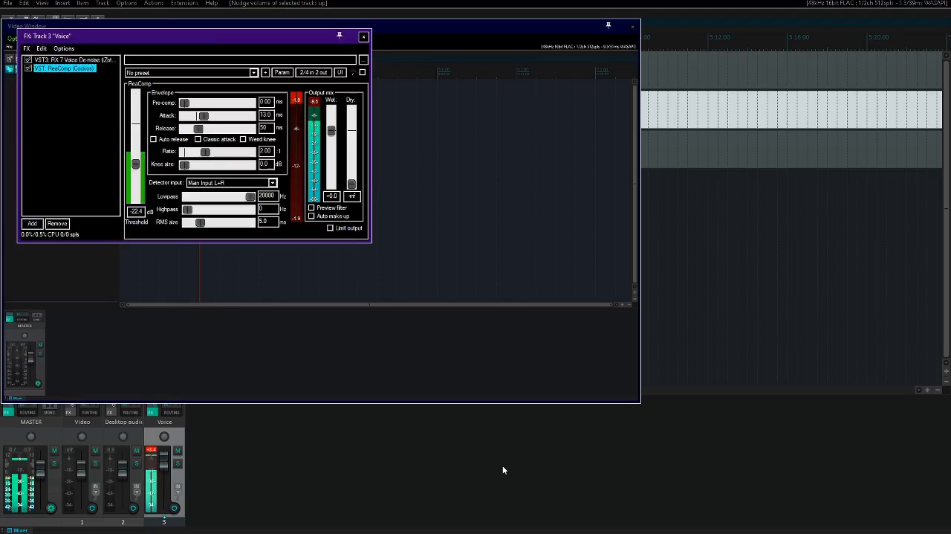
key(Tab)
key(Tab)
key(Tab)
key(Tab)
key(Tab)
key(Tab)
key(Tab)
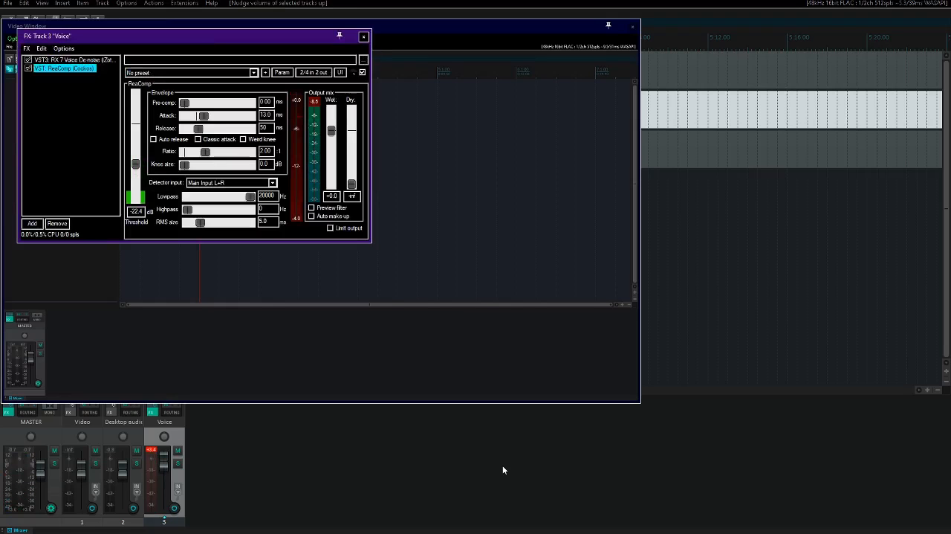
key(Tab)
key(Tab)
key(Tab)
key(shift+Tab)
key(shift+Tab)
text(-21.2)
key(Return)
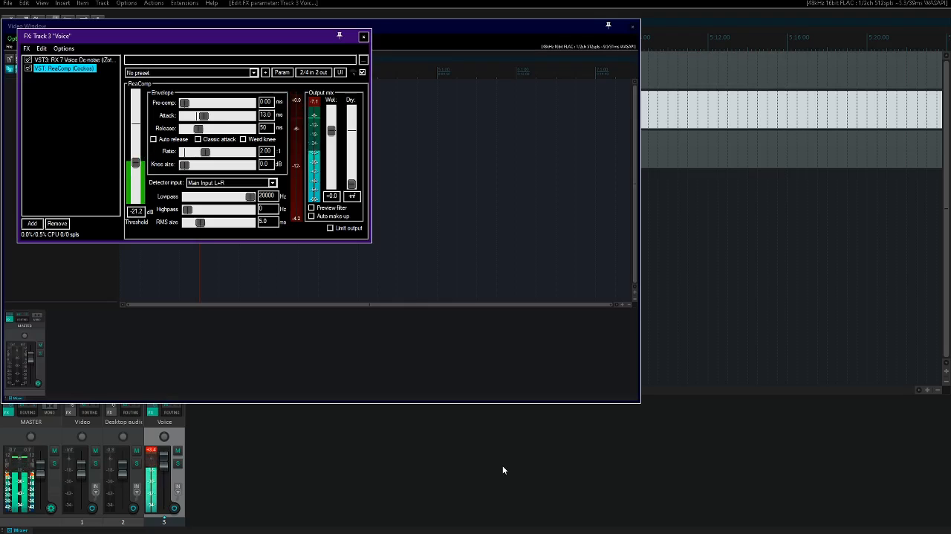
key(Escape)
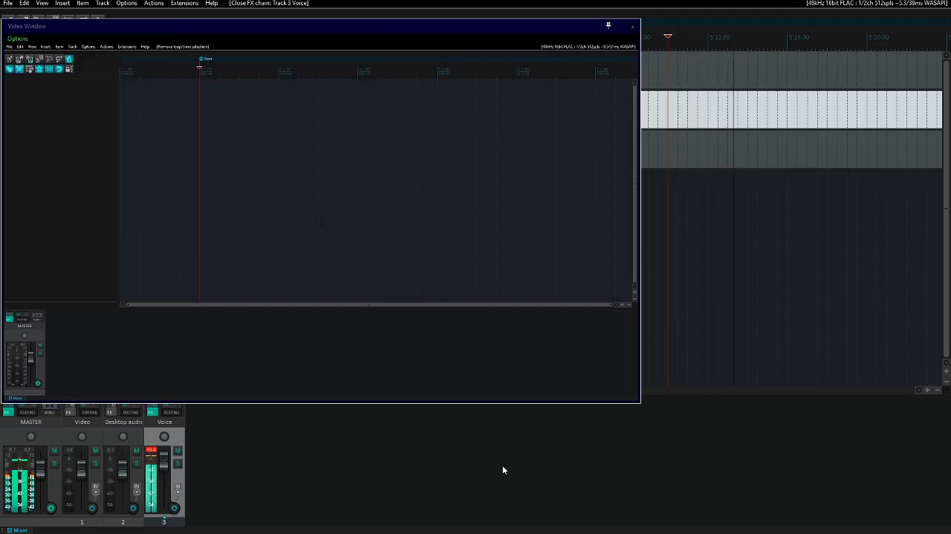
key(space)
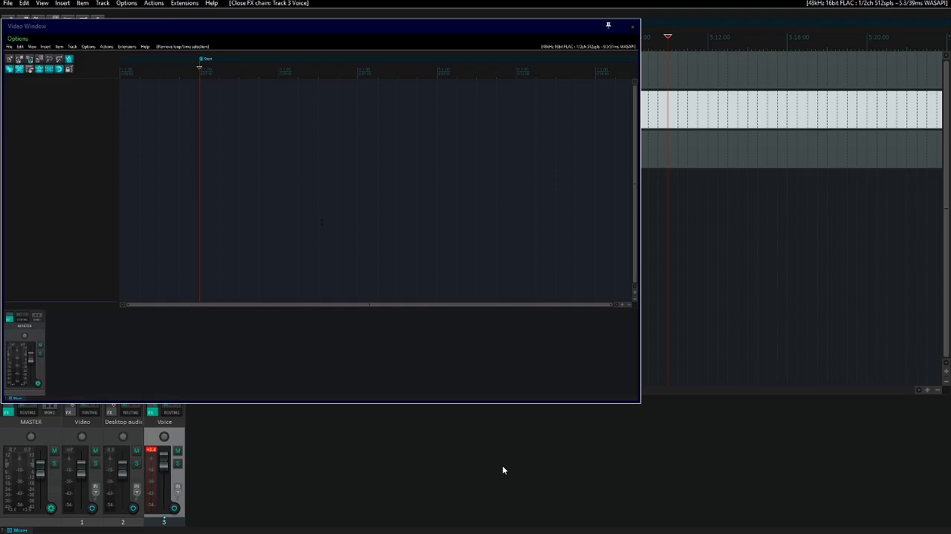
- Add the JS Master Tom Compressor after ReaComp on the Master track
key(shift+f)
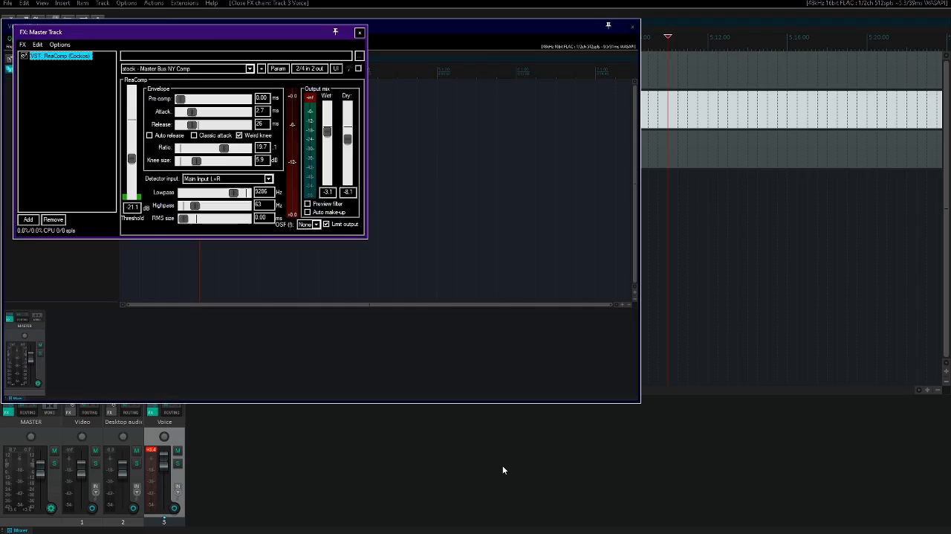
key(alt+a)
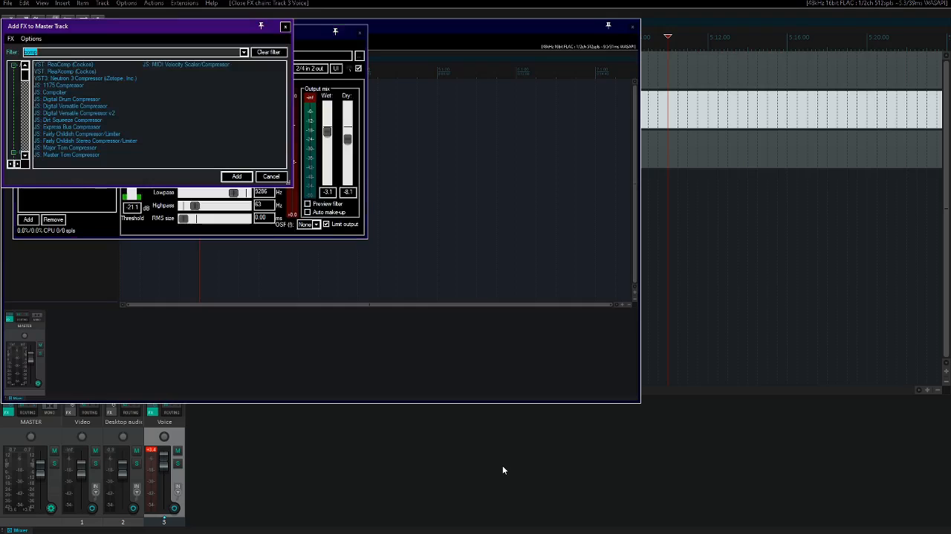
text(master)
key(Down)
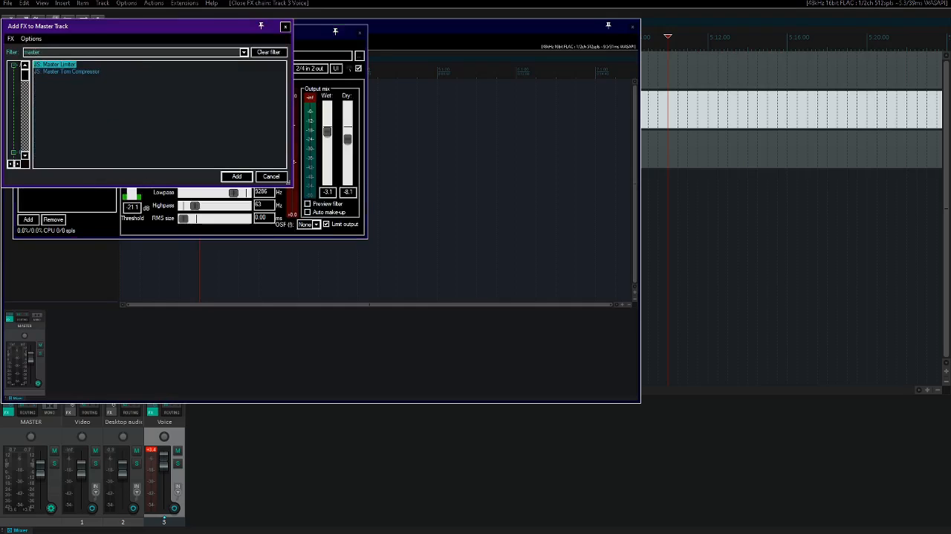
key(Down)
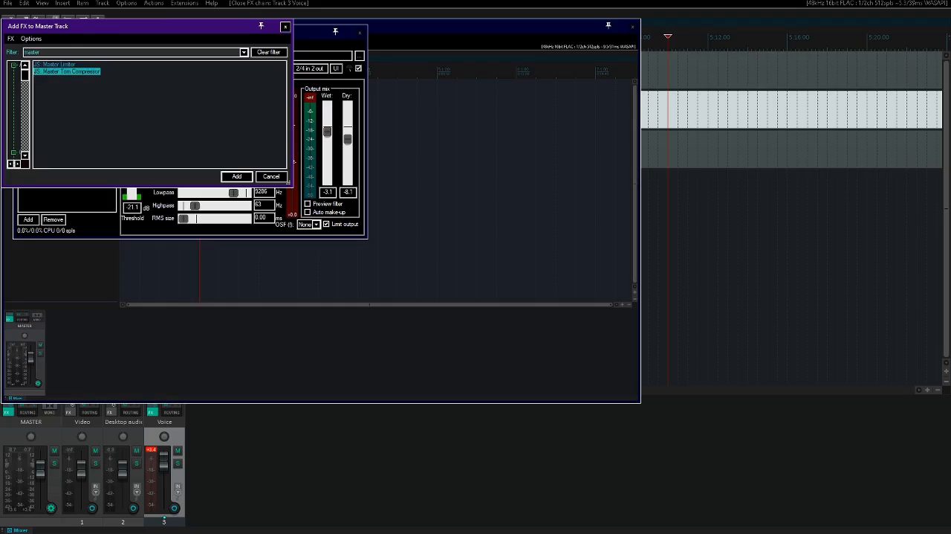
key(Return)
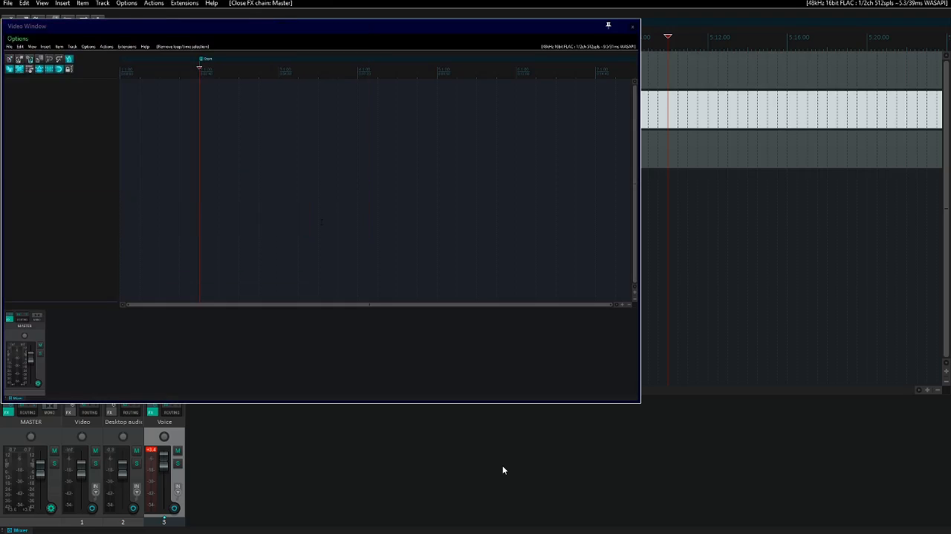
- Examine the parameters of the Master Tom Compressor on the Master track
key(shift+p)
key(Down)
key(Return)
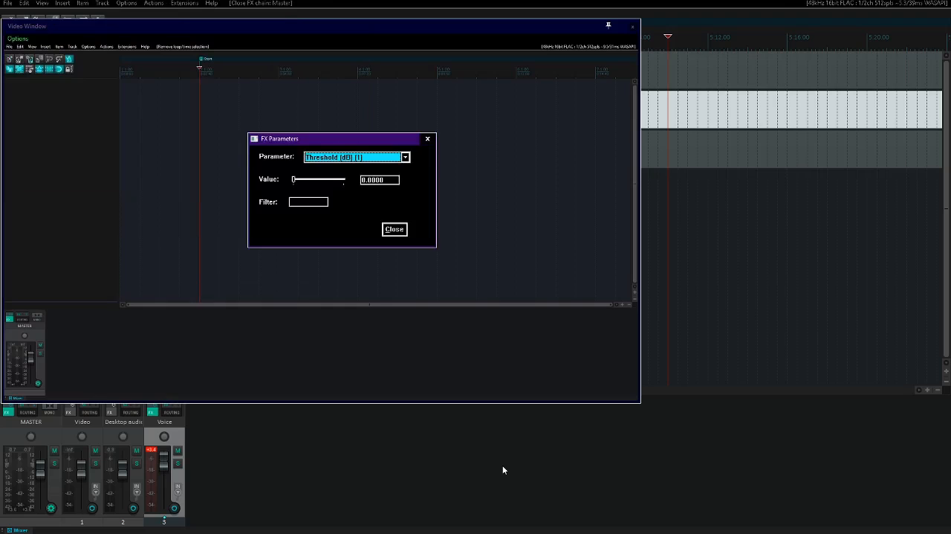
key(Down)
key(Down)
key(Down)
key(Down)
key(Down)
key(Down)
key(Down)
key(Escape)
key(shift+p)
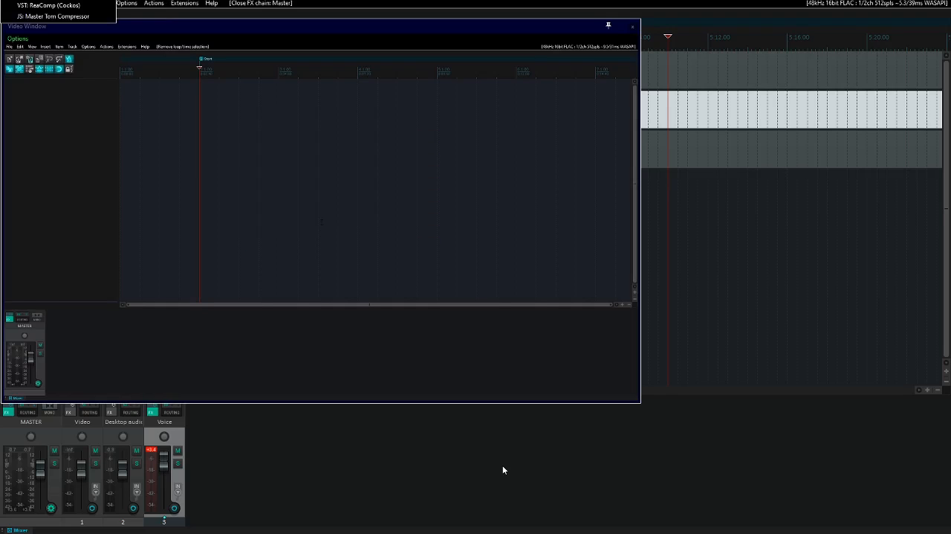
key(Down)
key(Down)
key(Return)
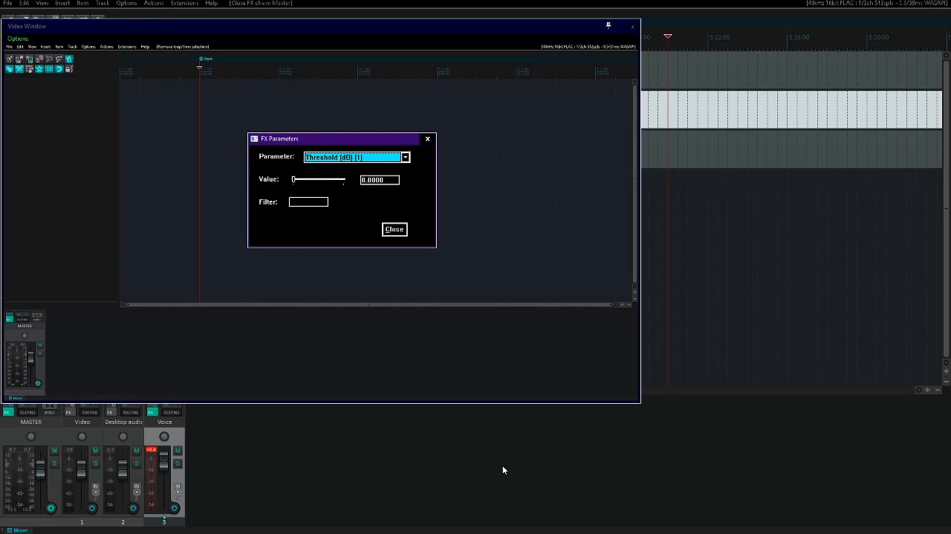
key(Down)
key(Up)
key(Escape)
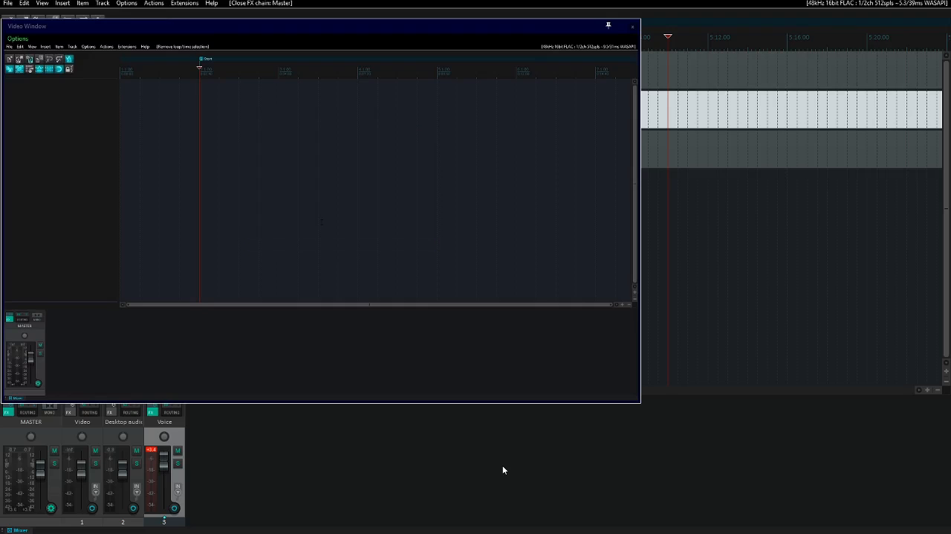
- Replace the Master Tom Compressor on the Master track with the JS Master Limiter and close the effect window
key(shift+f)
key(Up)
key(Down)
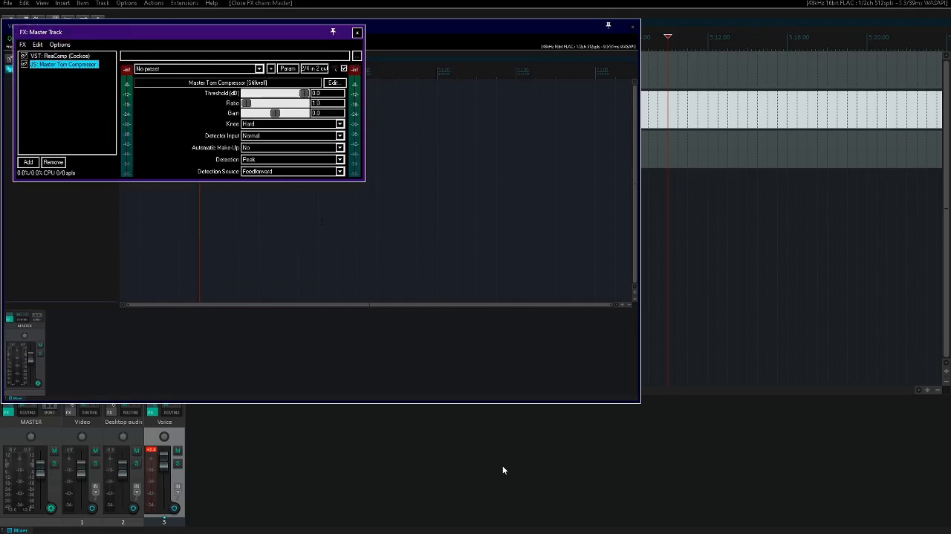
key(Return)
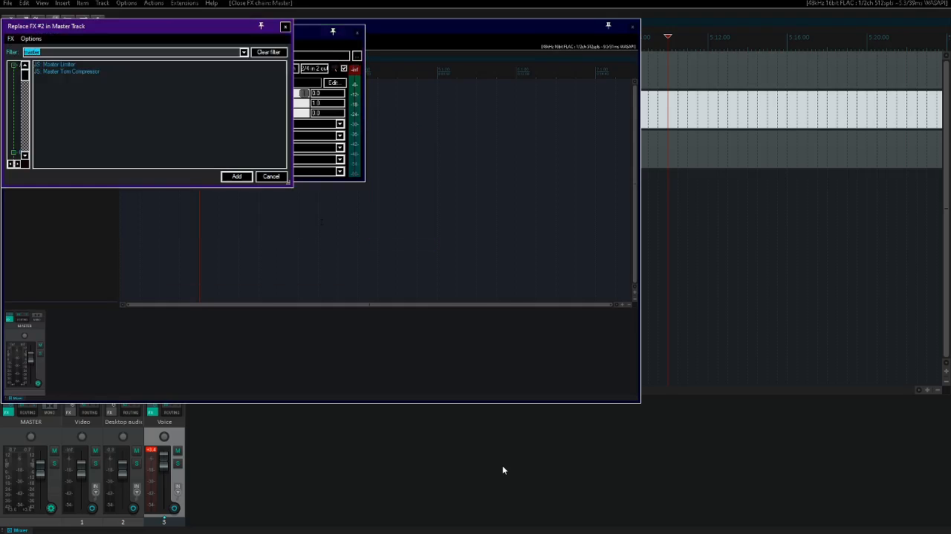
text(limi)
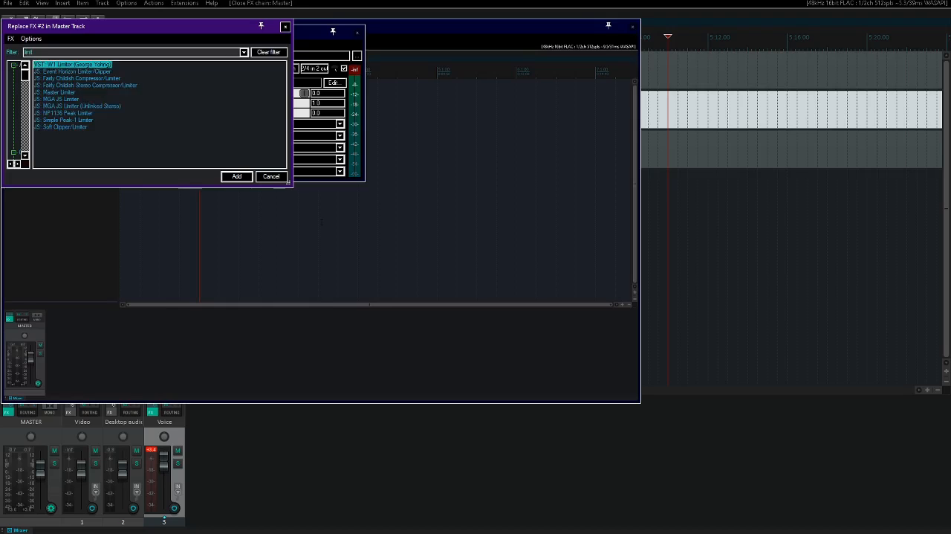
key(Down)
key(Down)
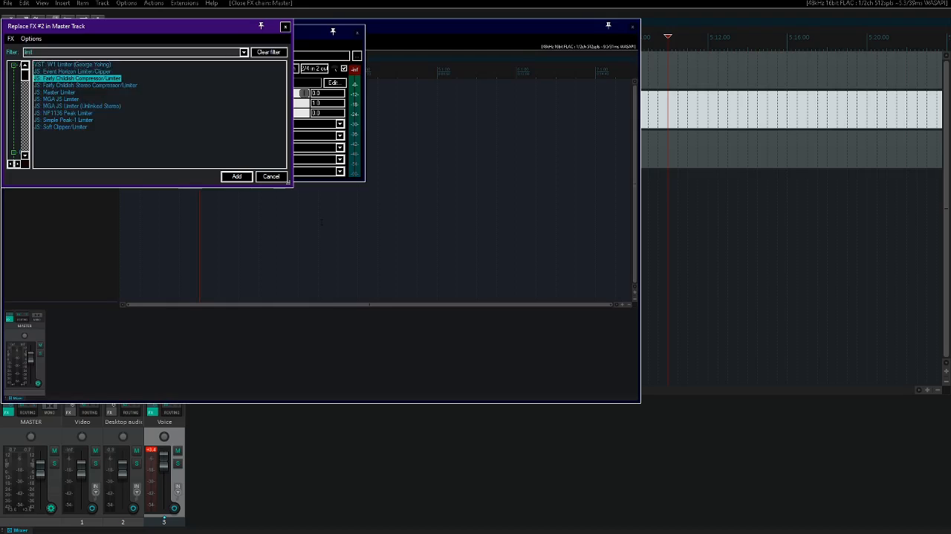
key(Down)
key(Down)
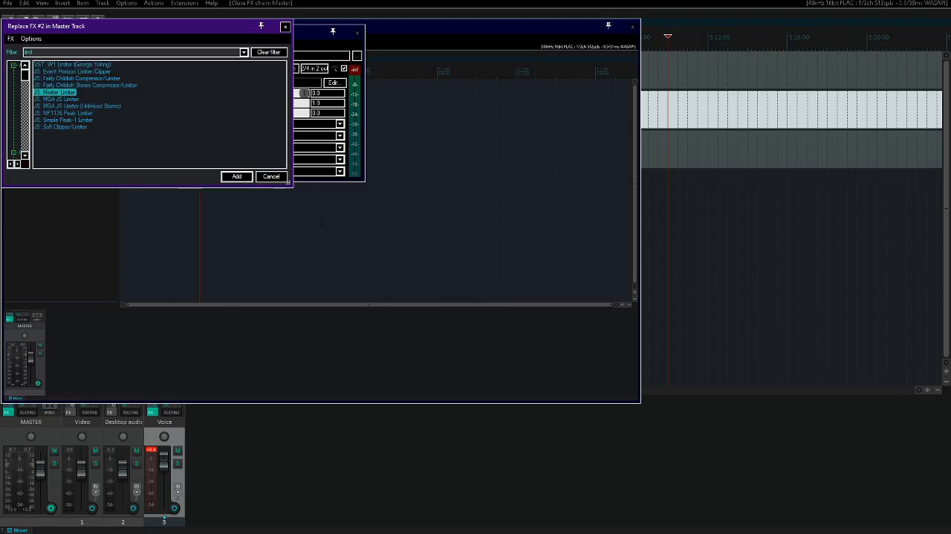
key(Return)
key(Escape)
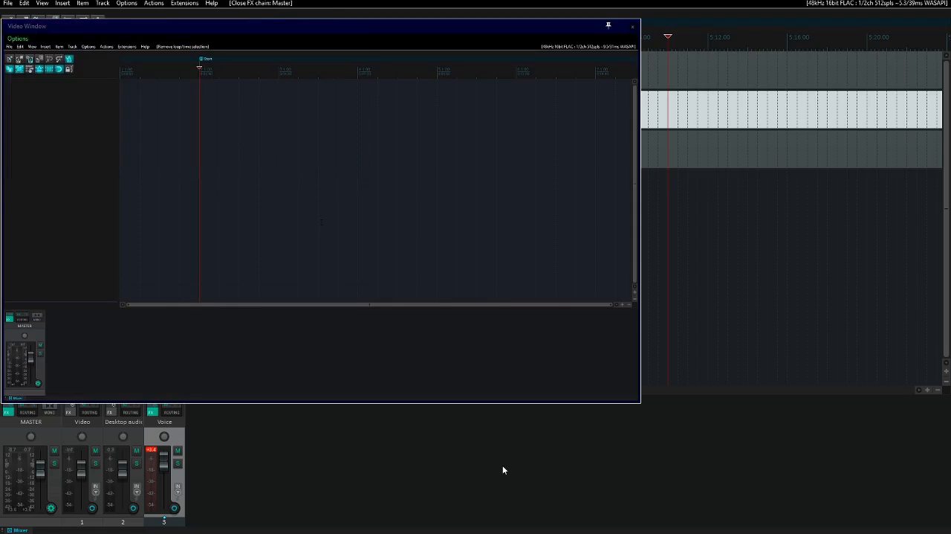
- Lower the Limit parameter of the Master track's Master Limiter to -0.46 dB
key(Down)
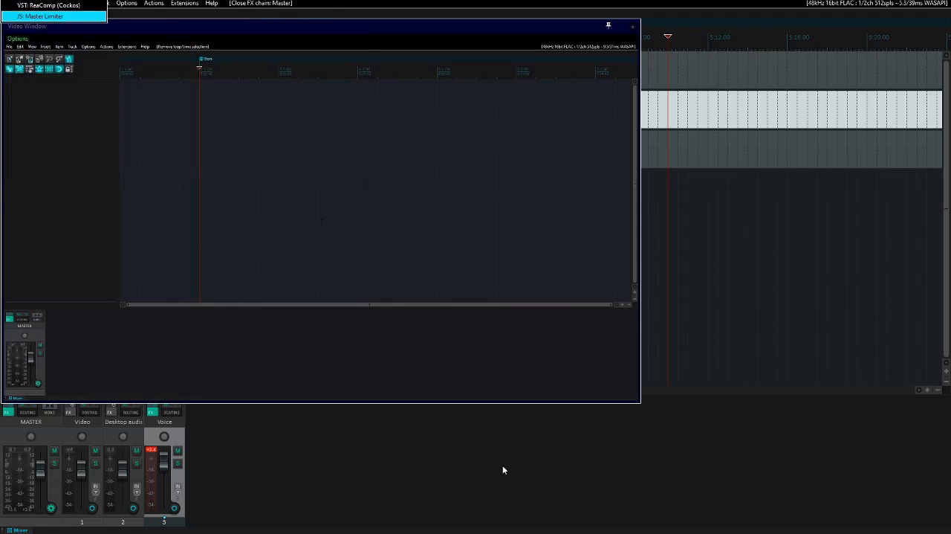
key(Return)
key(l)
key(l)
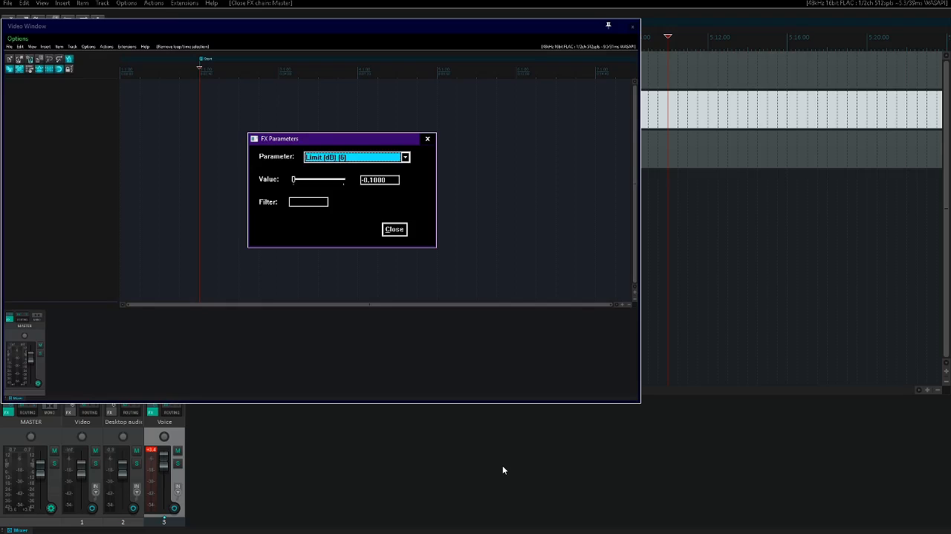
key(Tab)
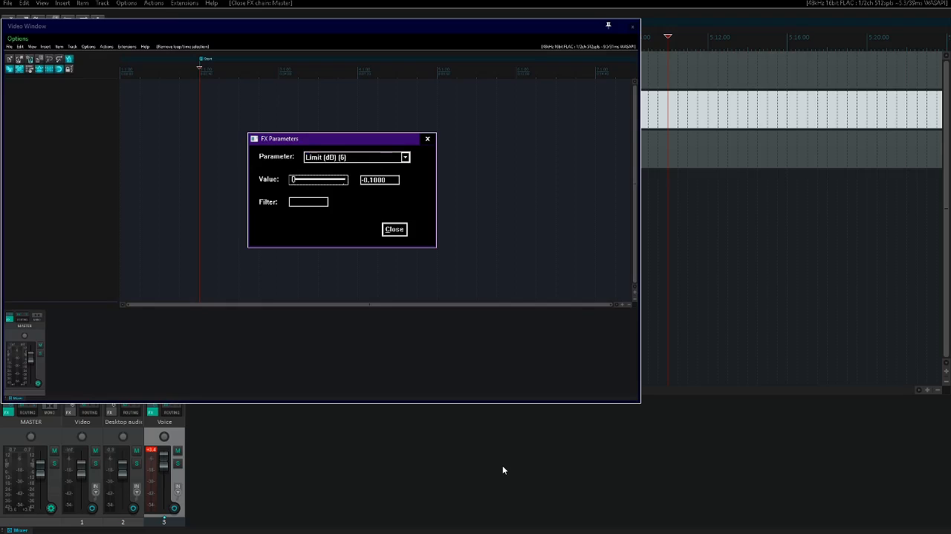
key(Page_Down)
key(Page_Down)
key(Page_Down)
key(shift+Tab)
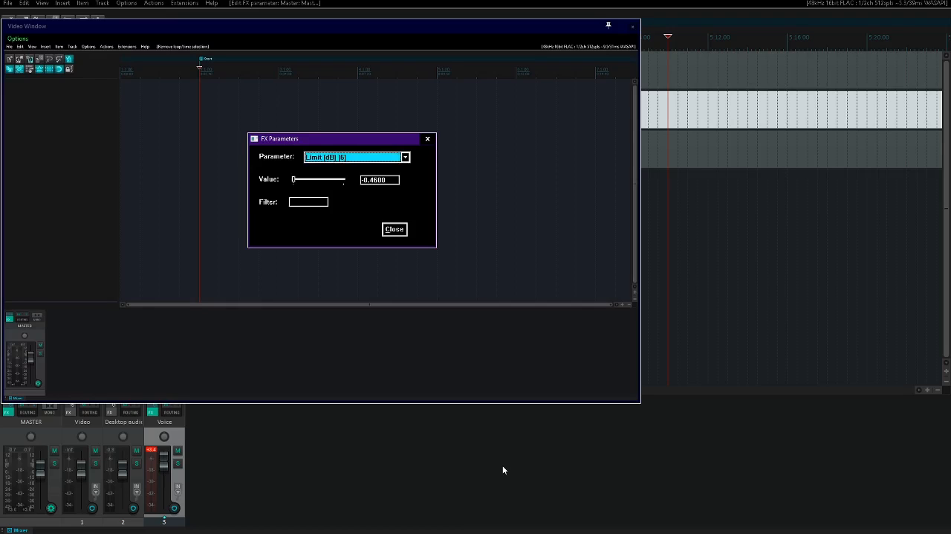
- Raise the Threshold of the Master track's Master Limiter to -1.8 dB during playback and close the parameter window
key(Home)
key(space)
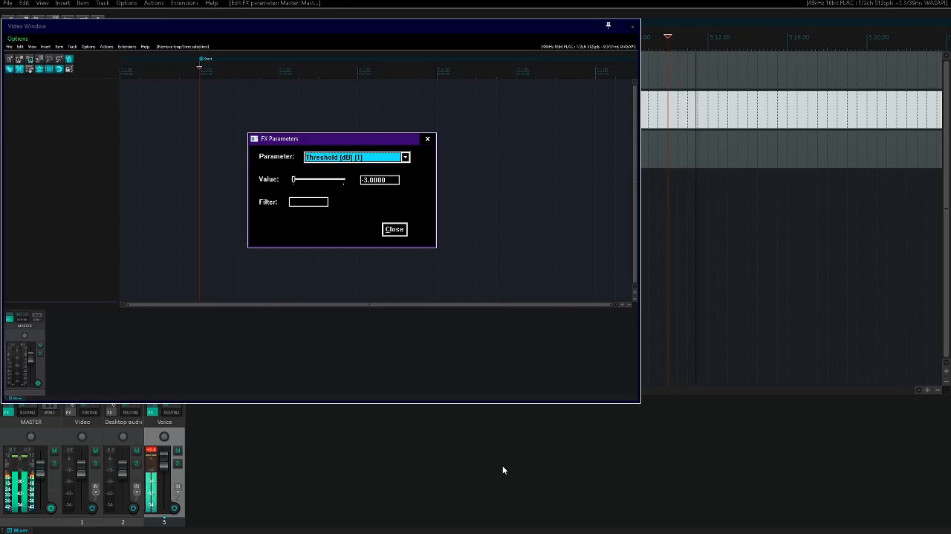
key(Tab)
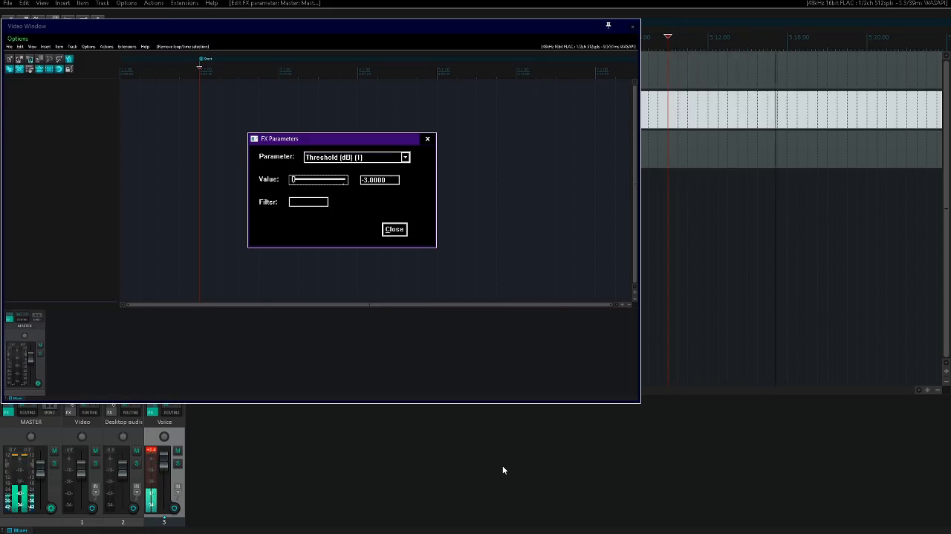
key(Up)
key(Up)
key(Up)
key(Up)
key(Up)
key(Up)
key(Up)
key(Up)
key(Up)
key(Up)
key(Up)
key(Up)
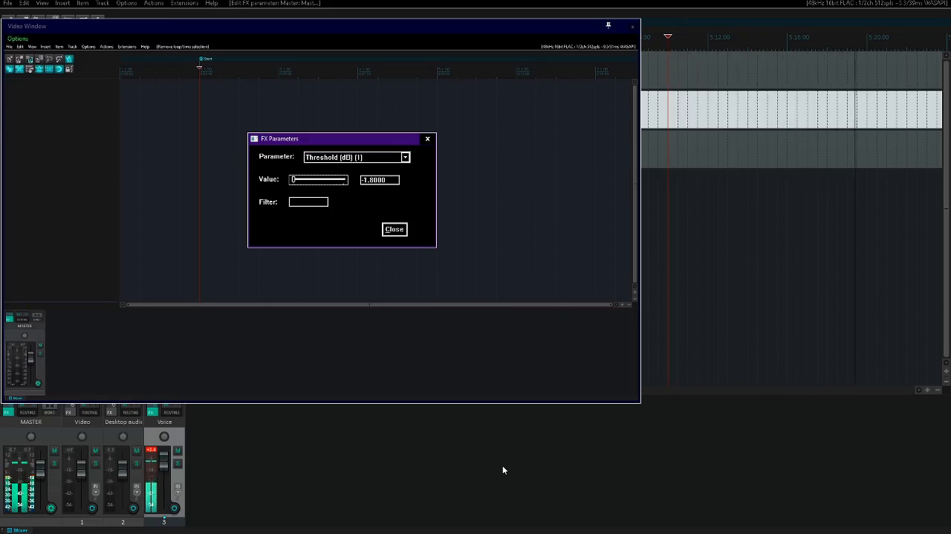
key(Escape)
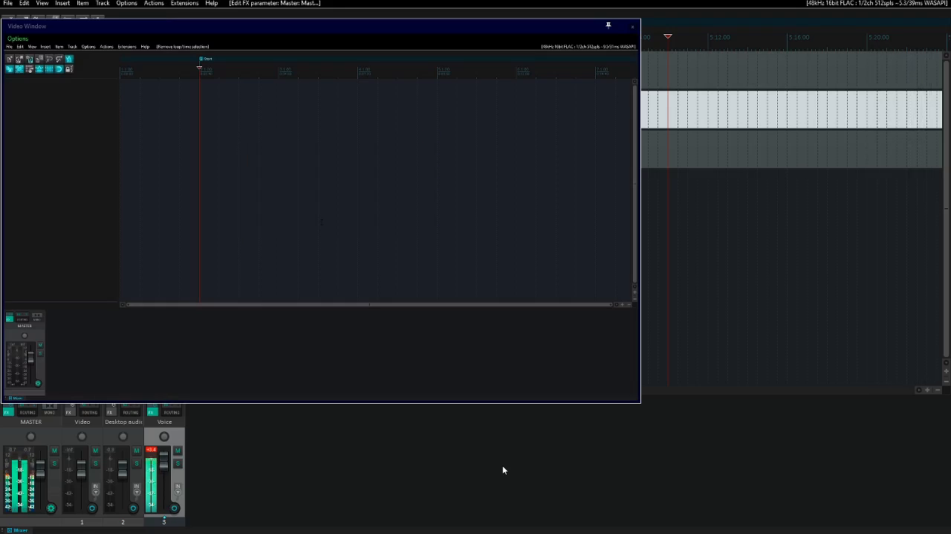
- Play the mix from the start and at several later points to check the Master, Desktop audio and Voice levels
key(space)
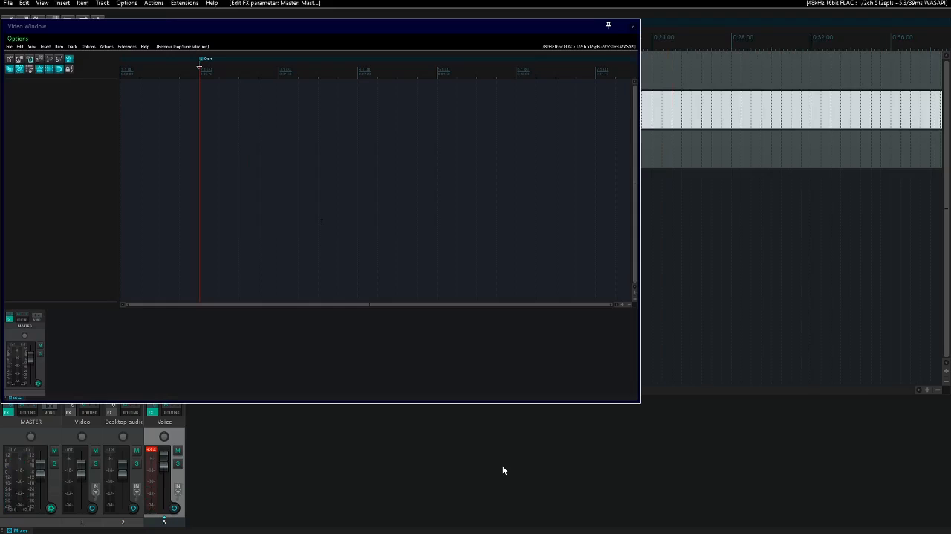
key(space)
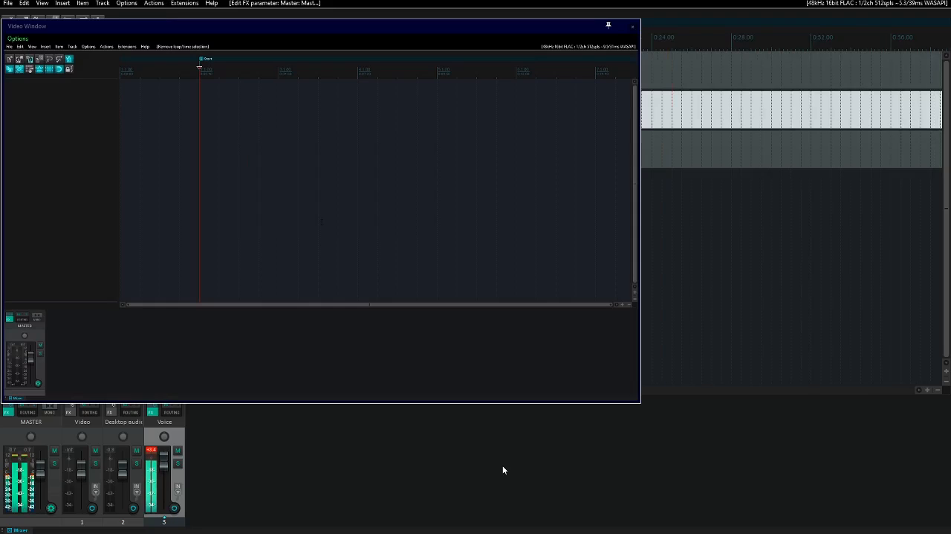
key(space)
key(Up)
key(Up)
key(ctrl+Right)
key(ctrl+Right)
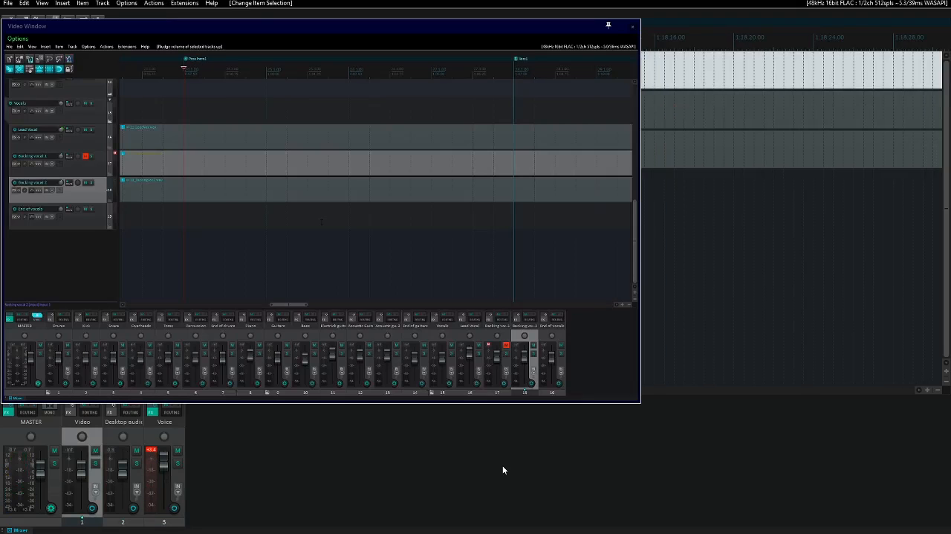
key(space)
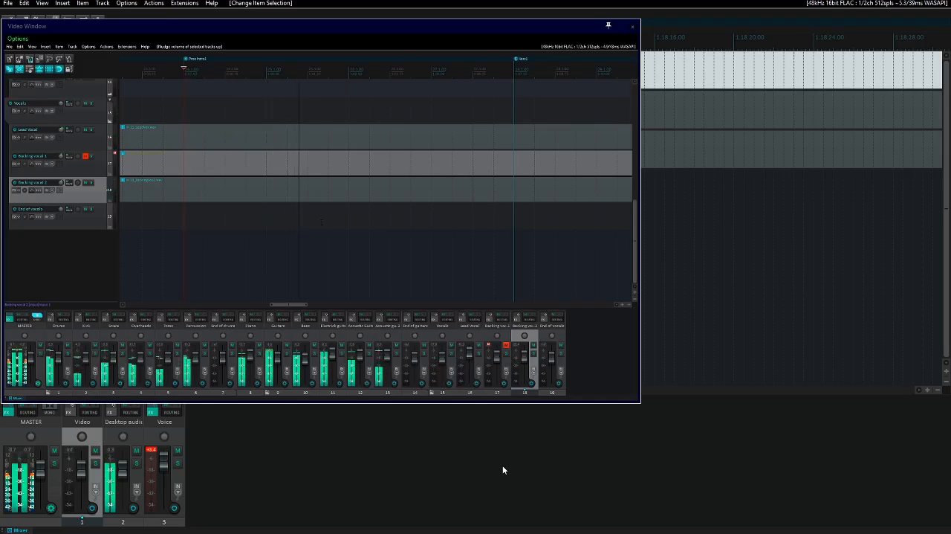
key(ctrl+Right)
key(ctrl+Right)
key(ctrl+Right)
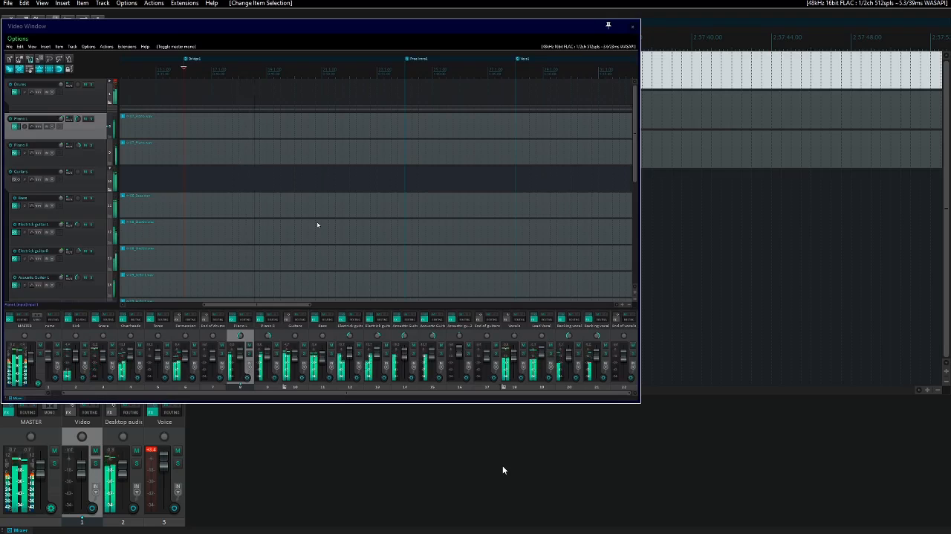
key(Home)
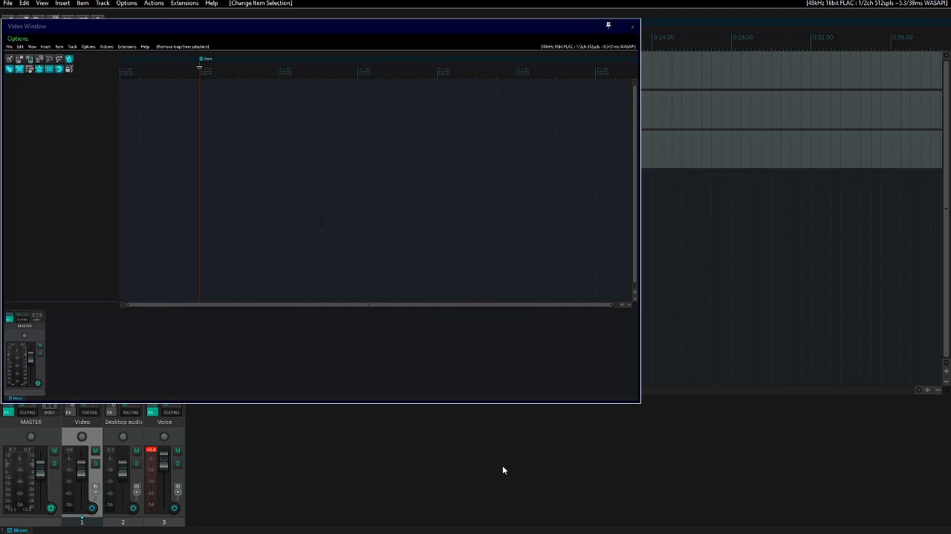
- Open the render settings and set the primary output to Video (ffmpeg/libav encoder) in MKV format
key(ctrl+alt+r)
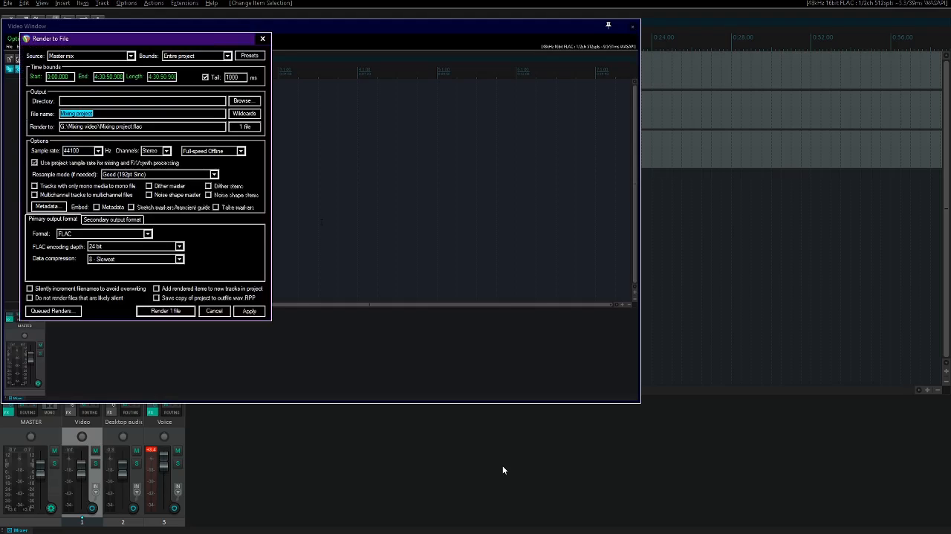
key(shift+Tab)
key(shift+Tab)
key(shift+Tab)
key(shift+Tab)
key(shift+Tab)
key(shift+Tab)
key(shift+Tab)
key(shift+Tab)
key(shift+Tab)
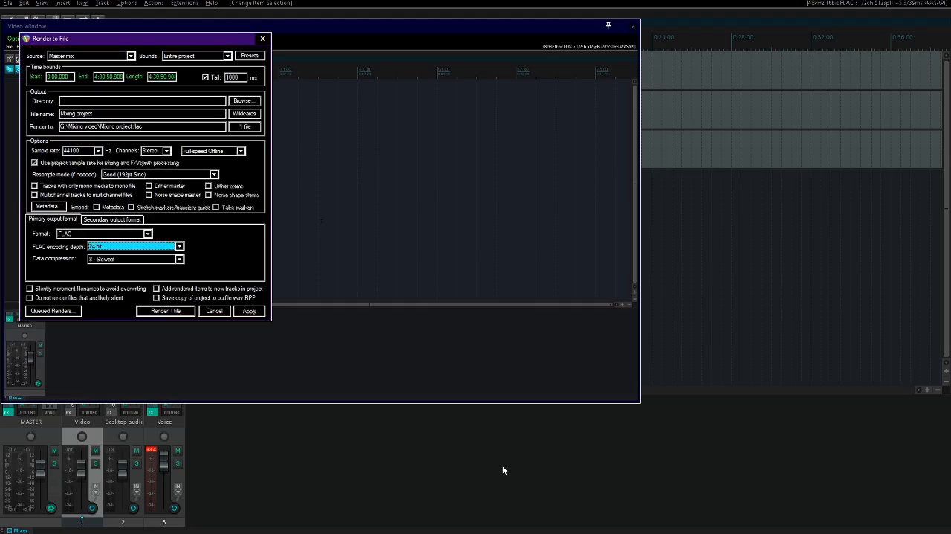
key(v)
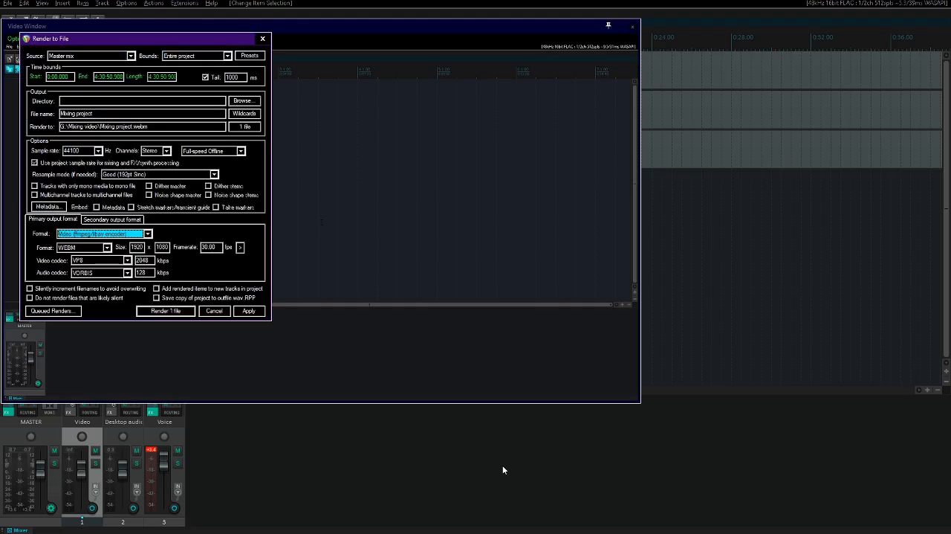
key(Tab)
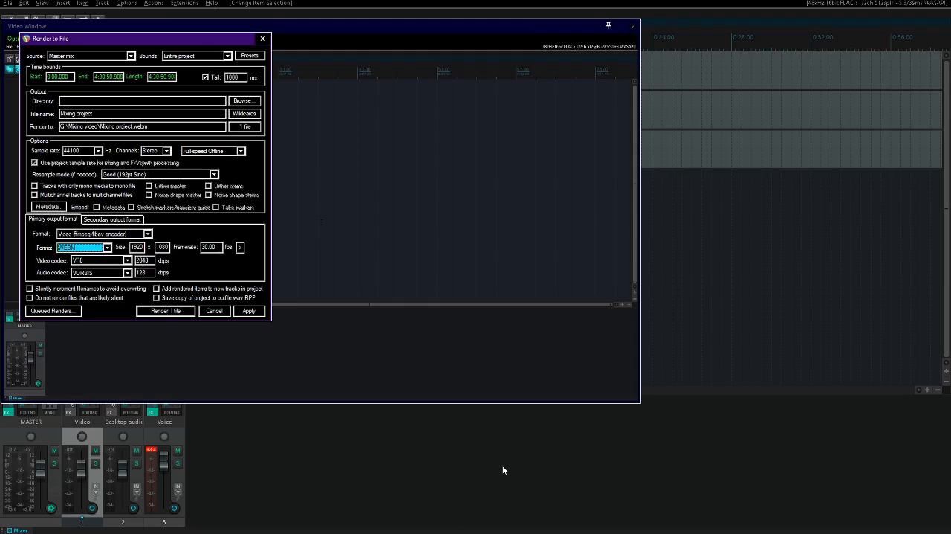
key(m)
key(Tab)
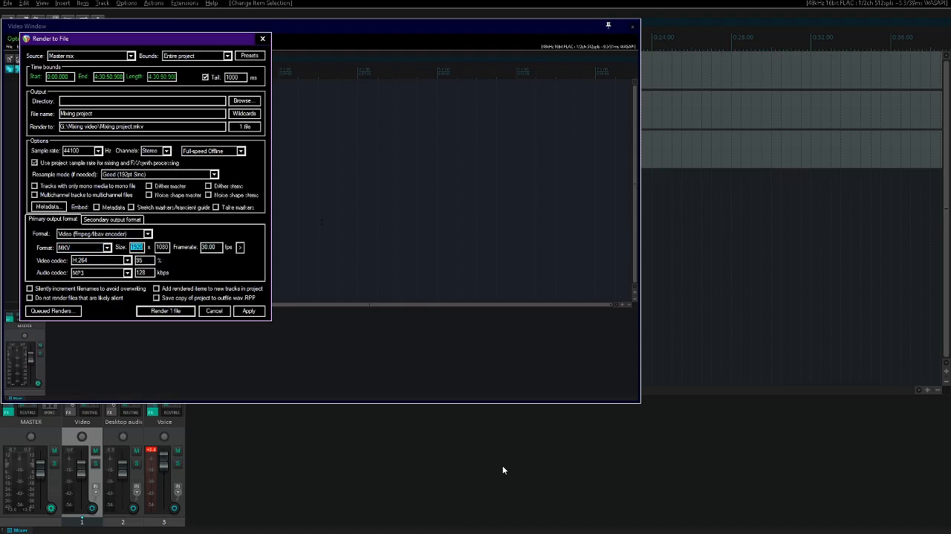
- Set the render's video codec to Huffyuv (lossless) and its audio codec to 16 bit PCM
key(Tab)
key(Tab)
key(Tab)
key(Tab)
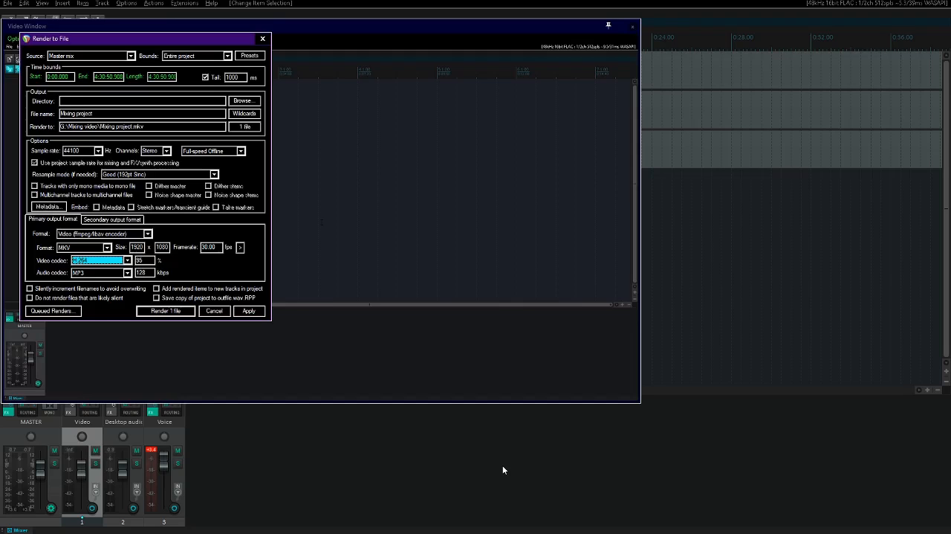
key(Down)
key(Down)
key(Down)
key(Tab)
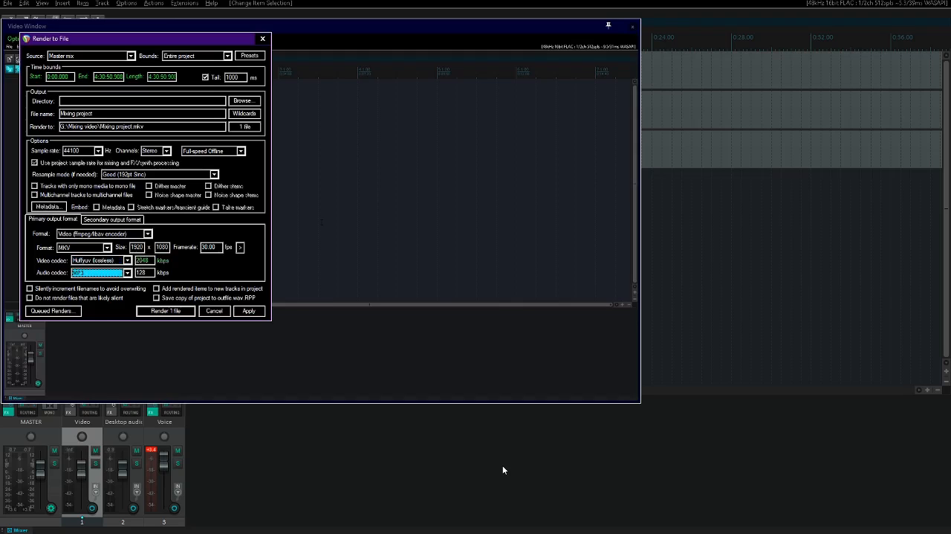
key(Down)
key(Down)
key(Tab)
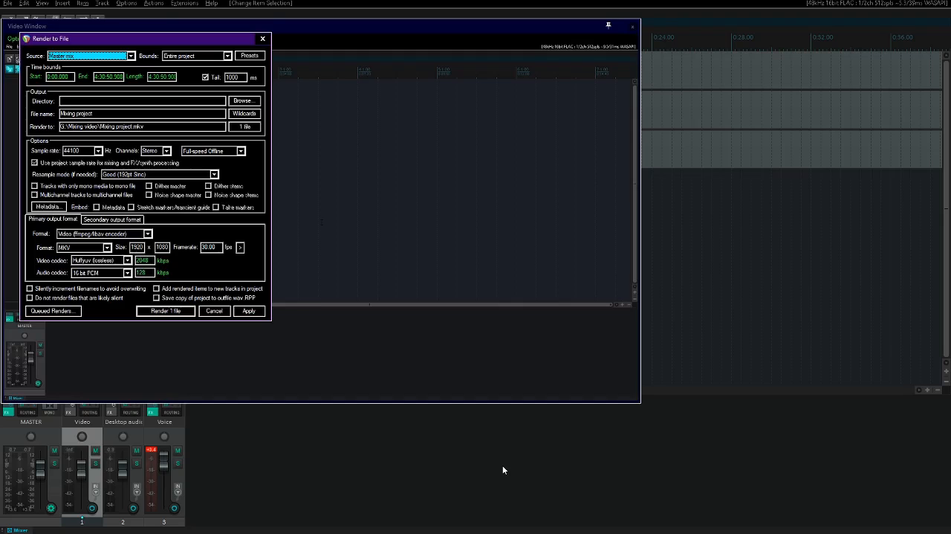
- Turn off the render tail while keeping Master mix as source and Entire project as bounds
key(Tab)
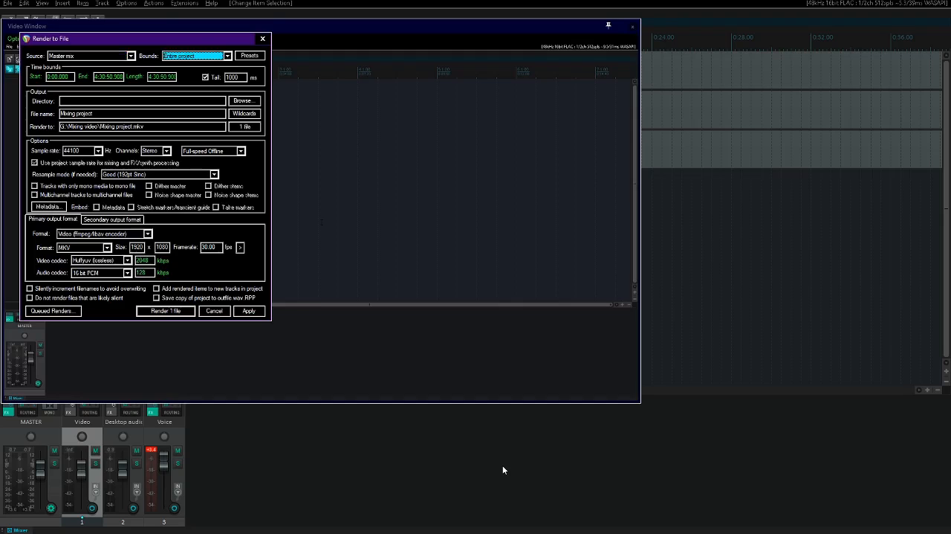
key(Tab)
key(Tab)
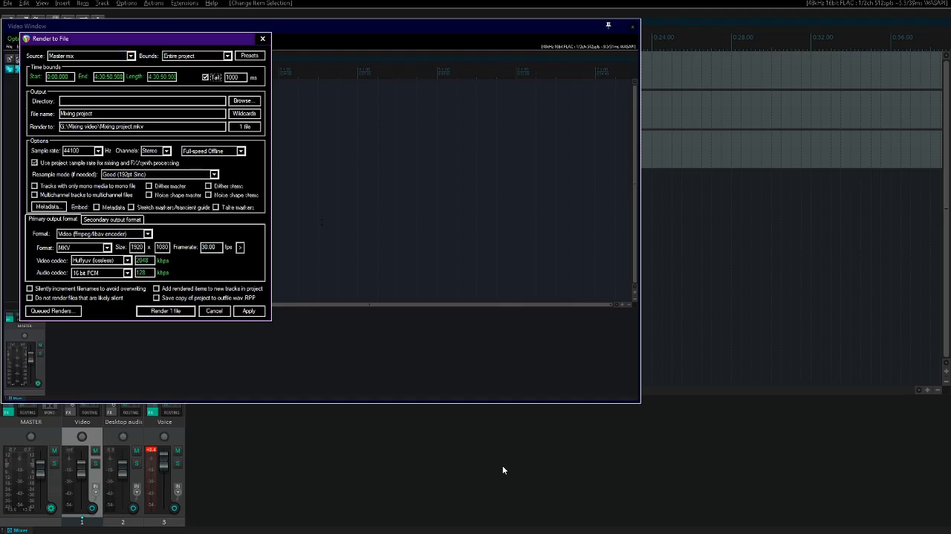
key(space)
key(Tab)
- Set the render's output directory to e:\
key(Tab)
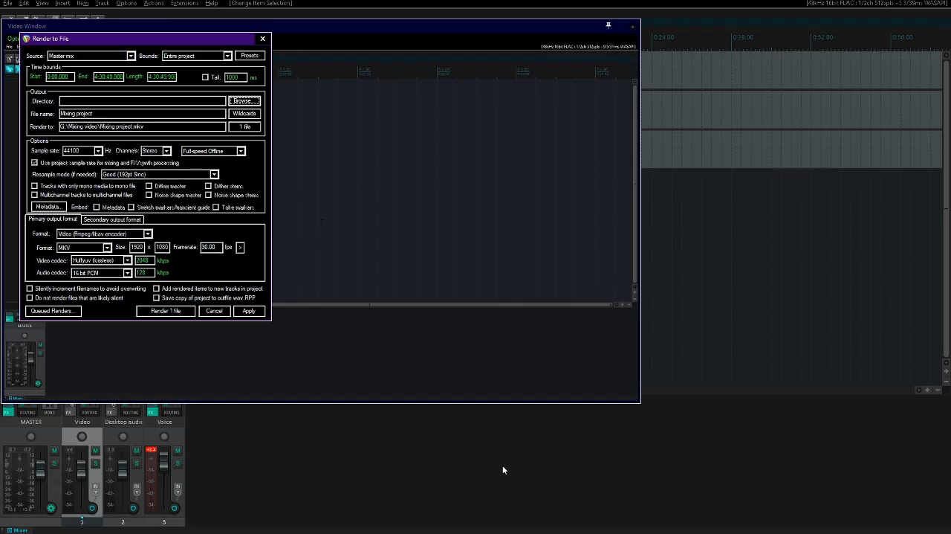
key(Tab)
key(shift+Tab)
key(shift+Tab)
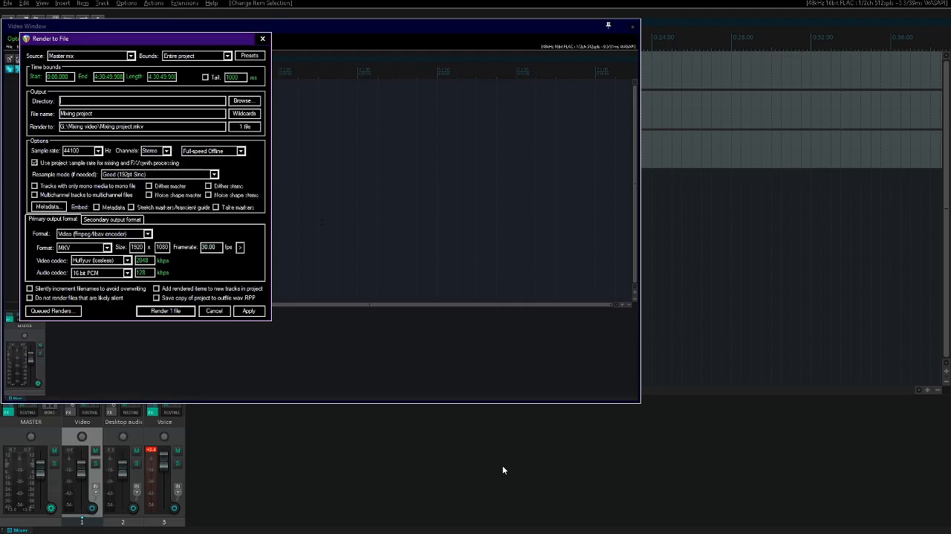
text(e:)
key(Tab)
key(Tab)
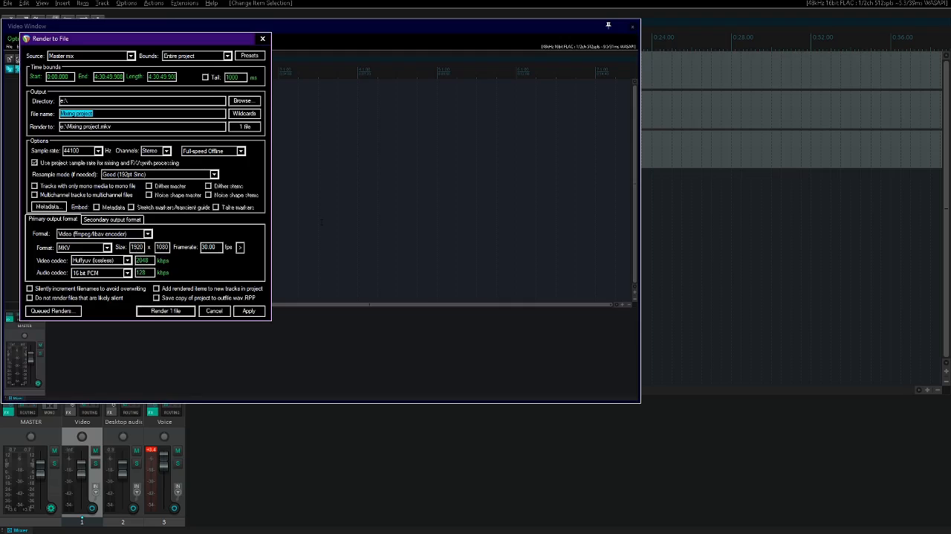
- Review the remaining render settings and start rendering the project to e:\Mixing project.mkv
key(Tab)
key(Tab)
key(Tab)
key(Tab)
key(Tab)
key(Tab)
key(Tab)
key(Tab)
key(Tab)
key(Tab)
key(Tab)
key(Tab)
key(Tab)
key(Tab)
key(Tab)
key(Tab)
key(Tab)
key(Tab)
key(Tab)
key(Tab)
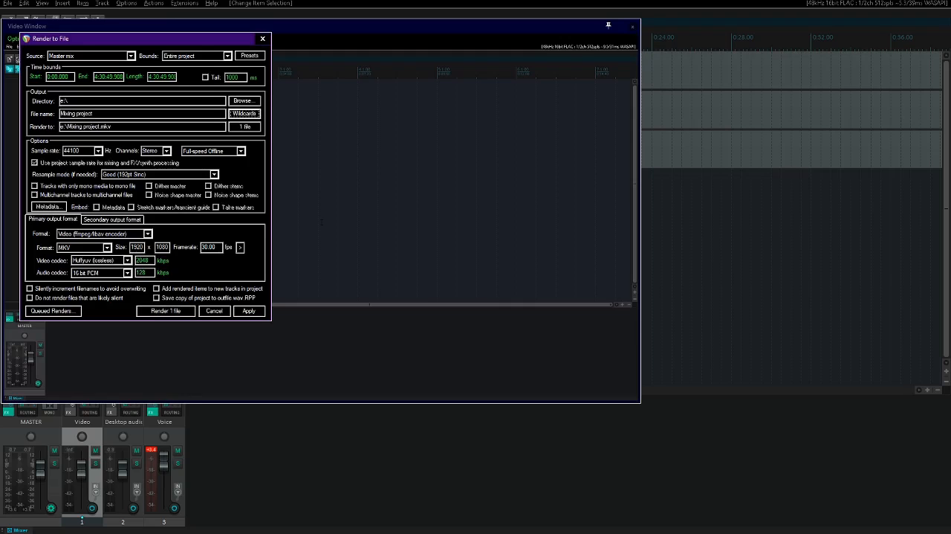
key(Tab)
key(Tab)
key(Tab)
key(Tab)
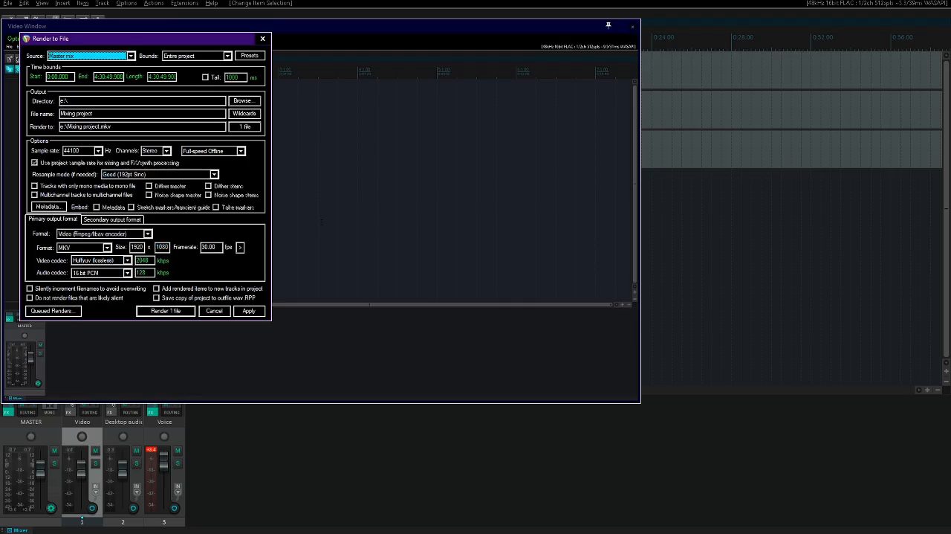
key(shift+Tab)
key(shift+Tab)
key(shift+Tab)
key(shift+Tab)
key(shift+Tab)
key(shift+Tab)
key(shift+Tab)
key(shift+Tab)
key(shift+Tab)
key(shift+Tab)
key(shift+Tab)
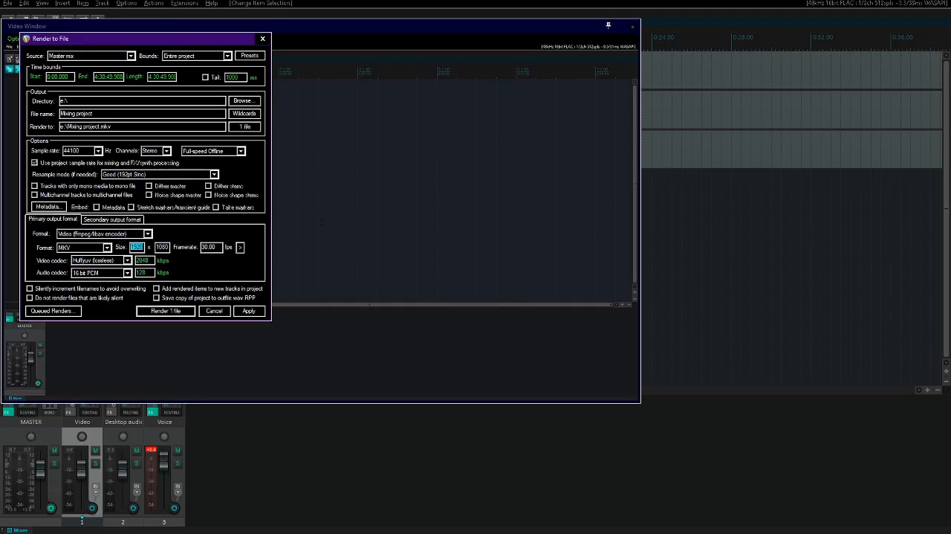
key(shift+Tab)
key(Return)
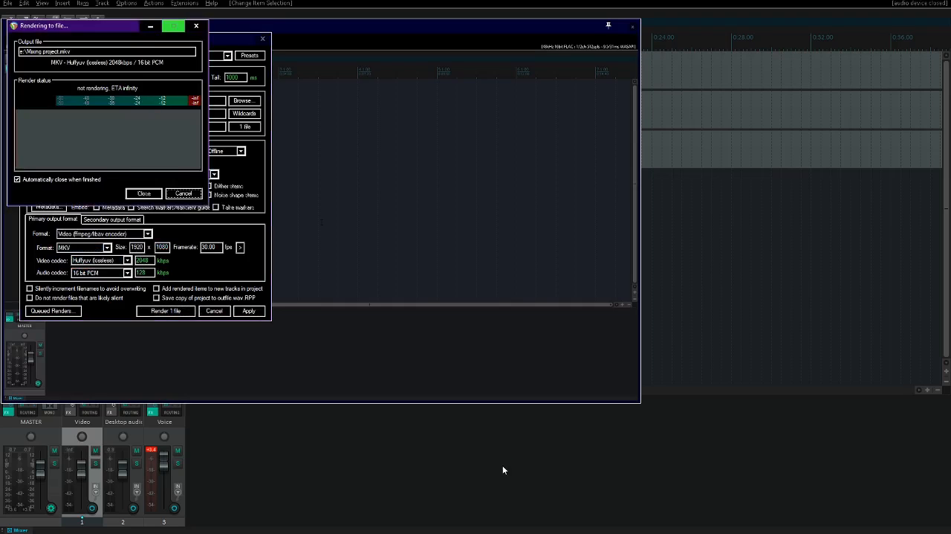